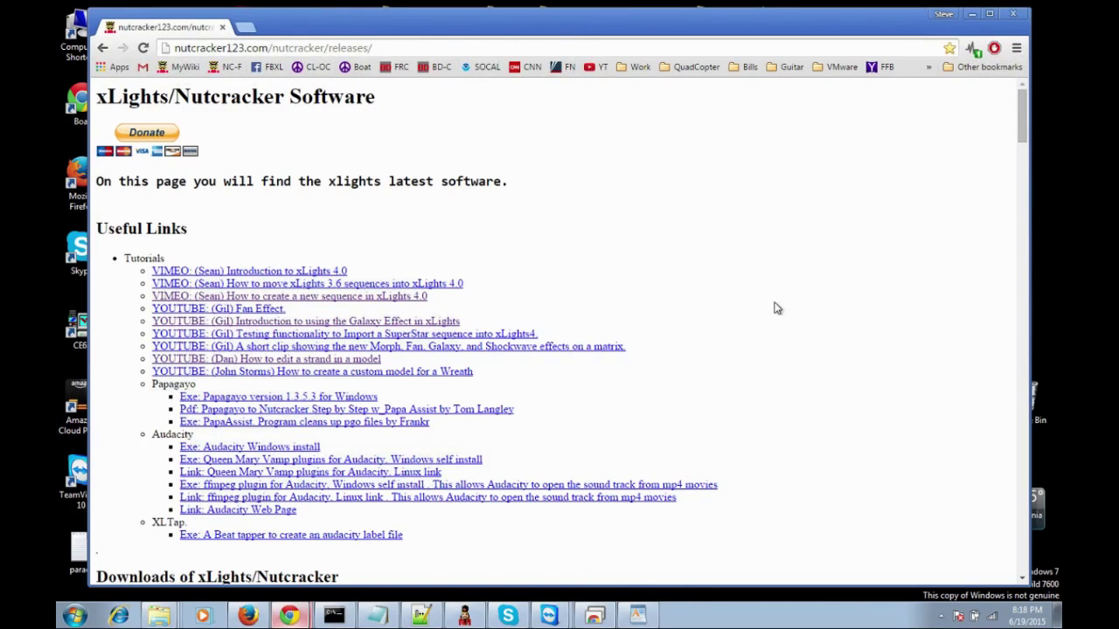
Step: Examine the Windows releases table on the xLights/Nutcracker downloads page, comparing the versions and their release dates
scroll(764, 327, "down", 3)
scroll(763, 327, "down", 1)
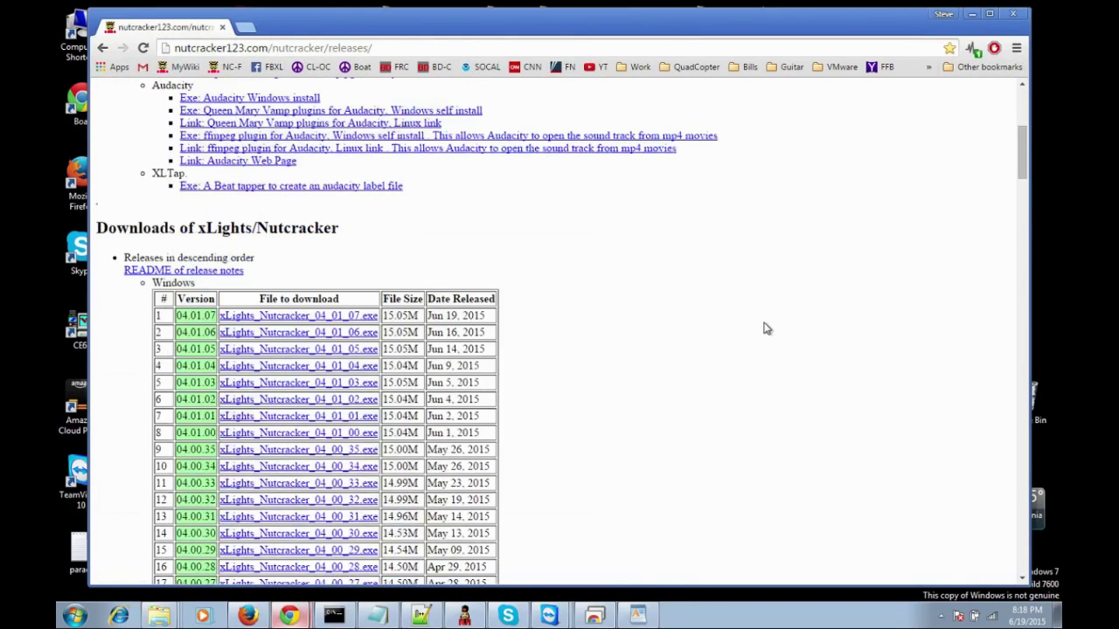
left_click_drag(479, 432, 428, 333)
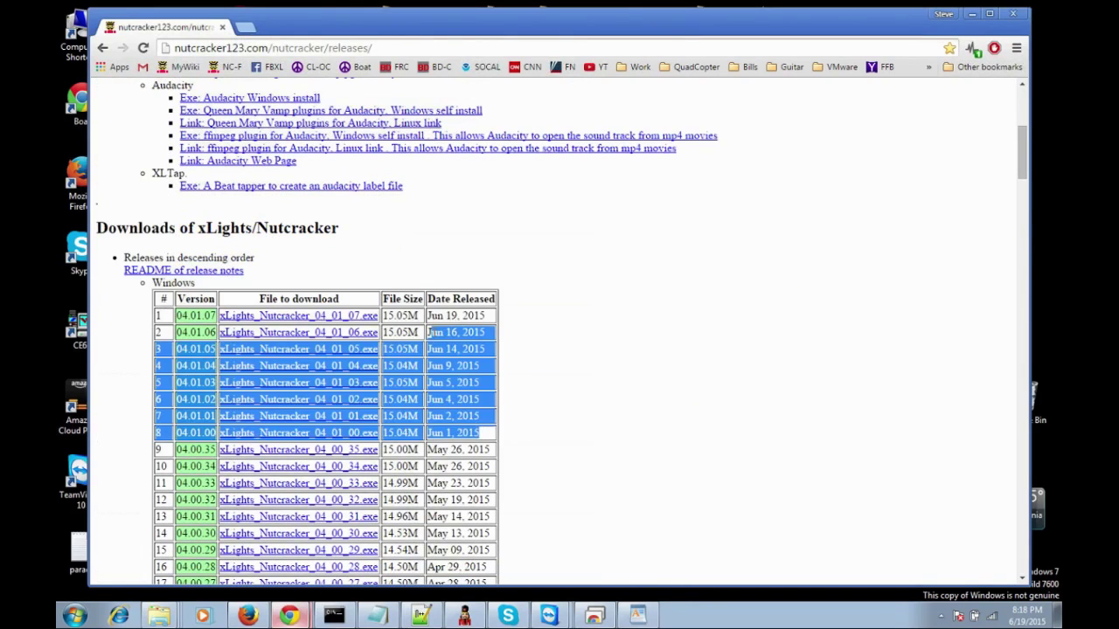
left_click(554, 369)
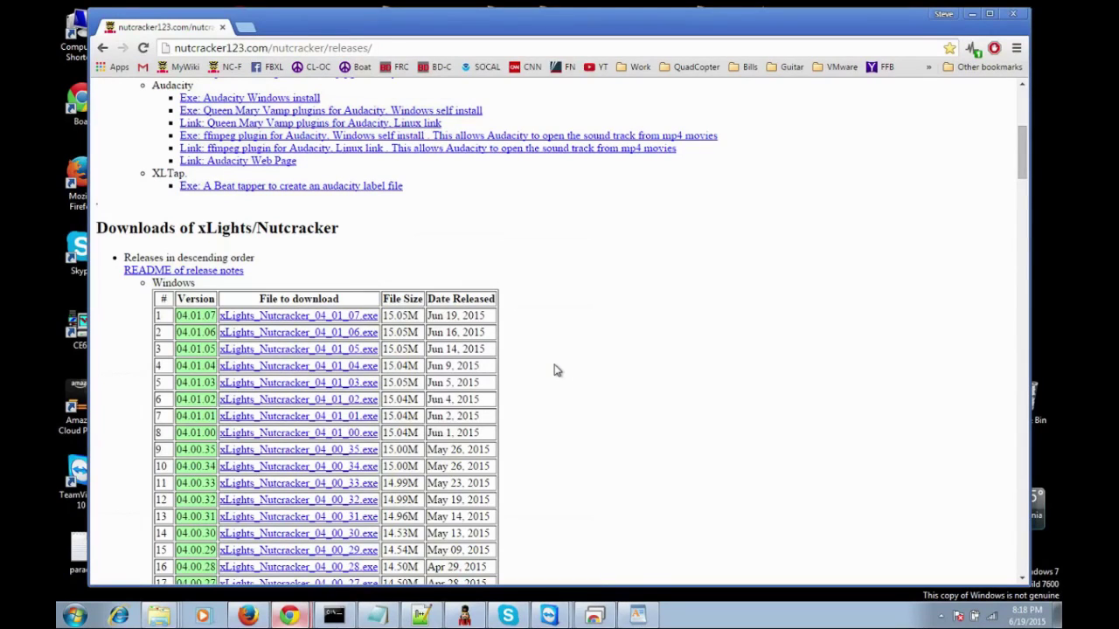
scroll(557, 370, "down", 2)
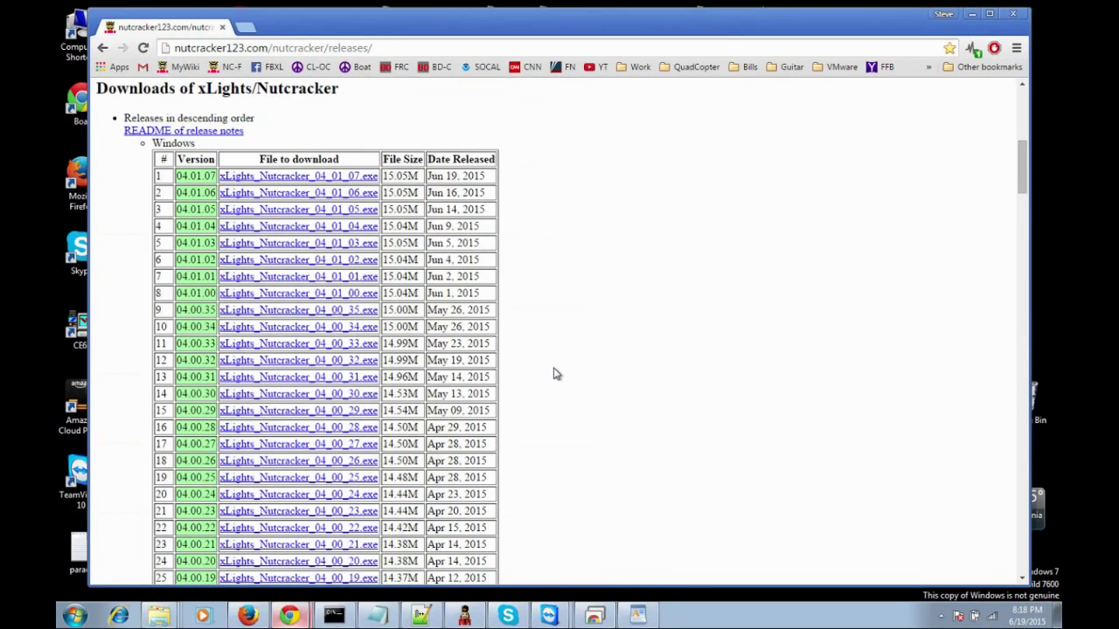
scroll(543, 424, "down", 1)
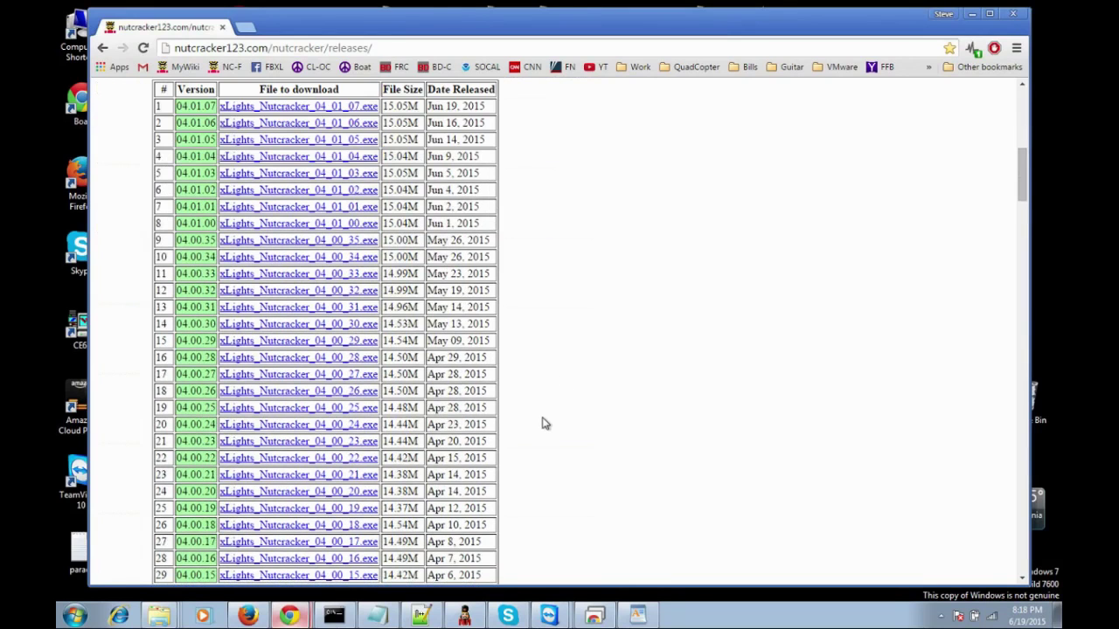
scroll(543, 424, "down", 3)
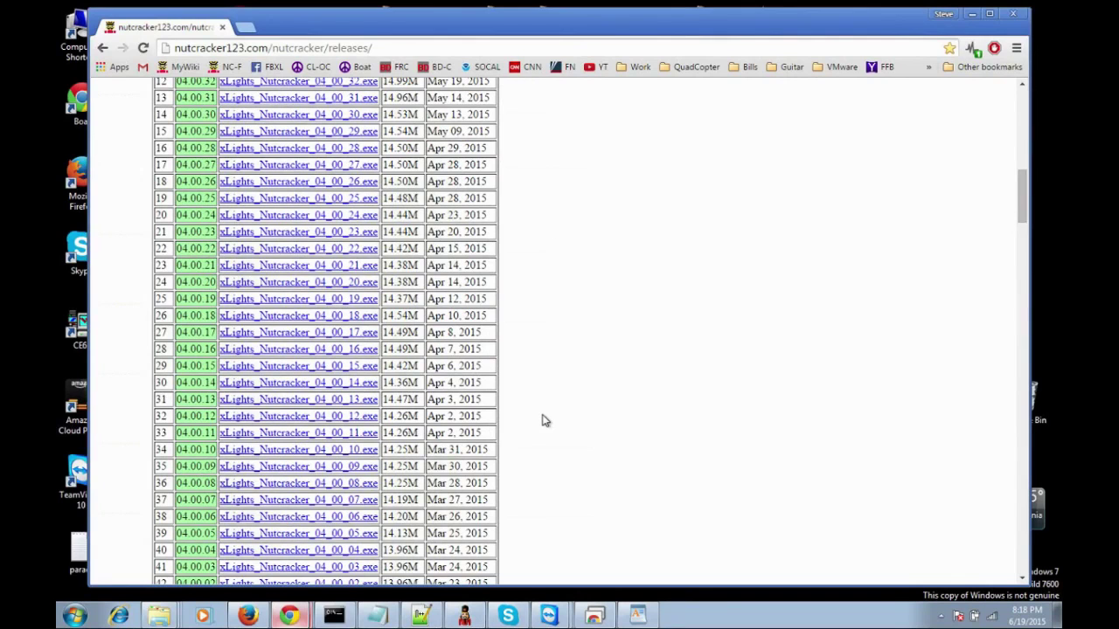
scroll(543, 421, "up", 3)
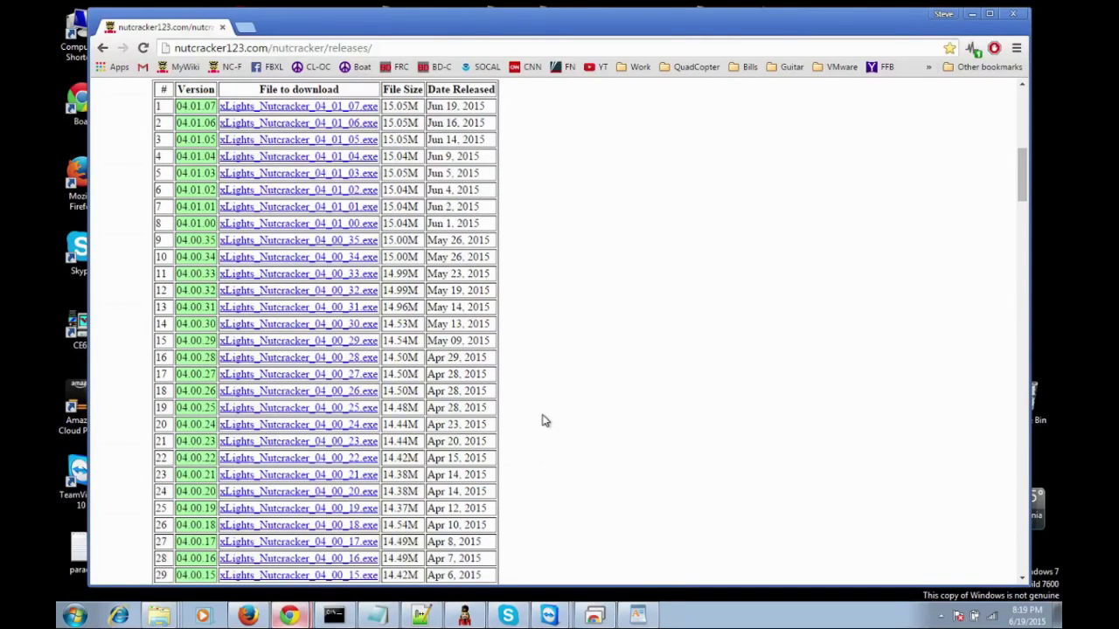
scroll(543, 421, "up", 1)
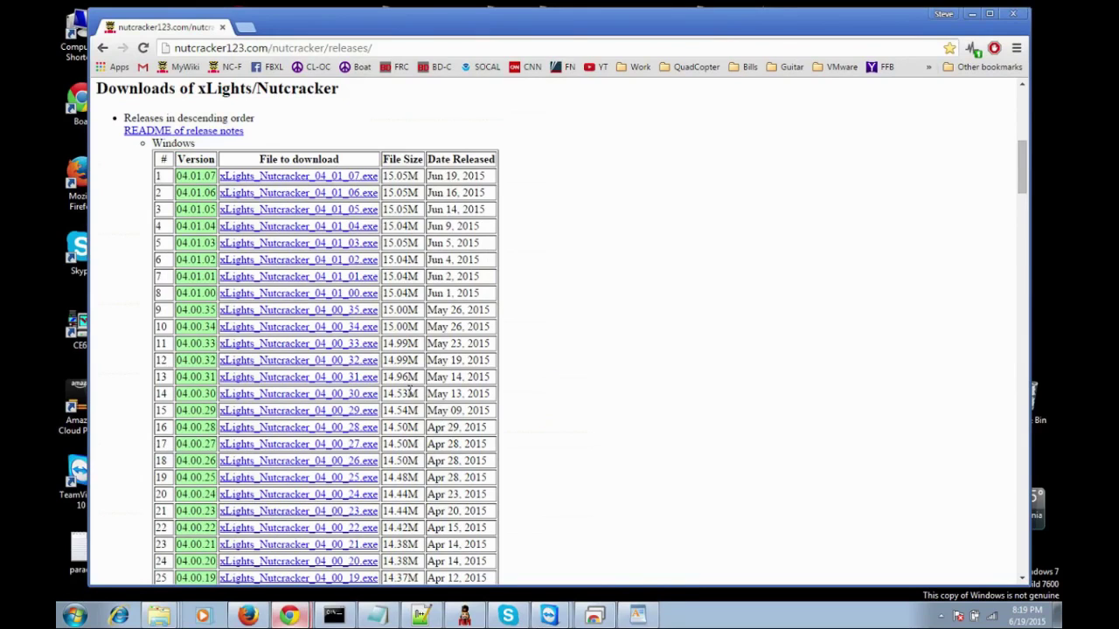
scroll(515, 499, "down", 4)
scroll(469, 449, "down", 6)
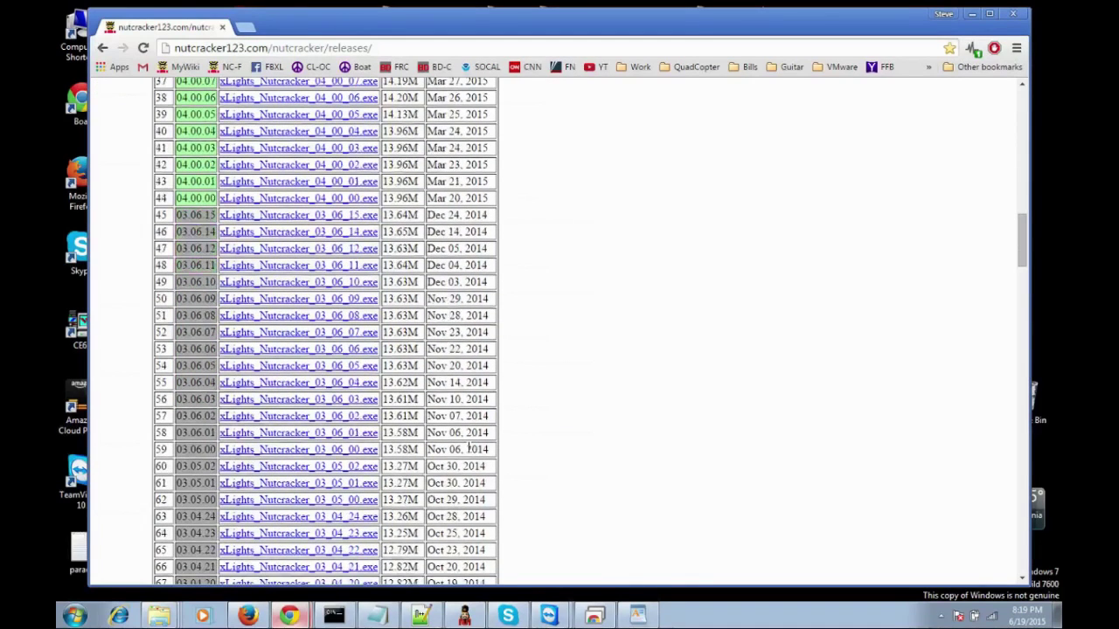
scroll(476, 393, "up", 11)
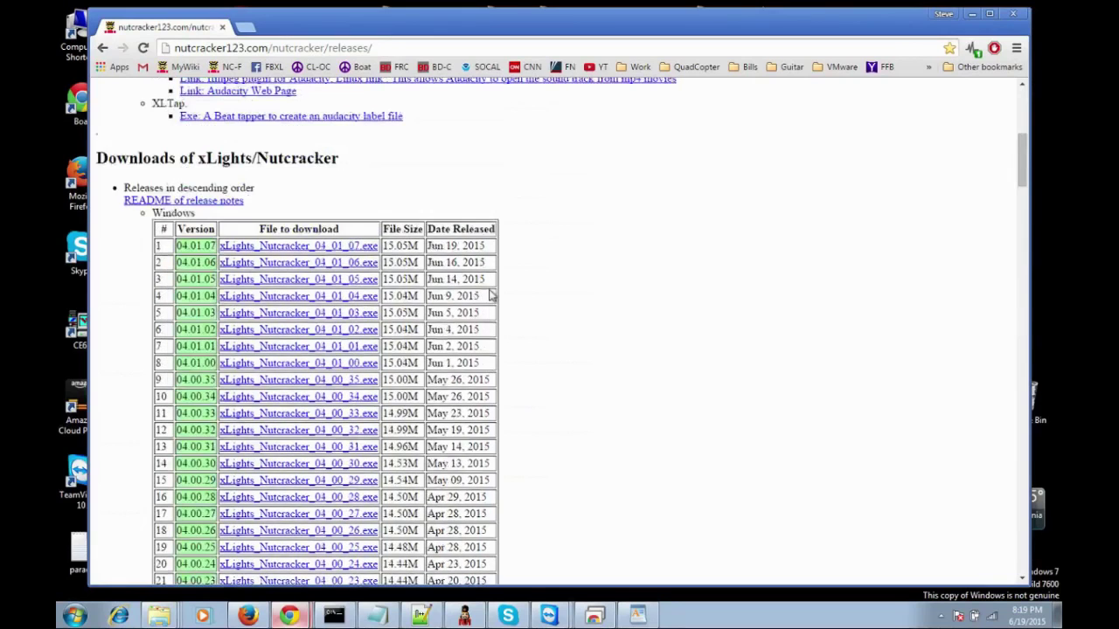
Step: Open the xLights/Nutcracker forum and look over the recent posts in its Info Center
left_click(226, 68)
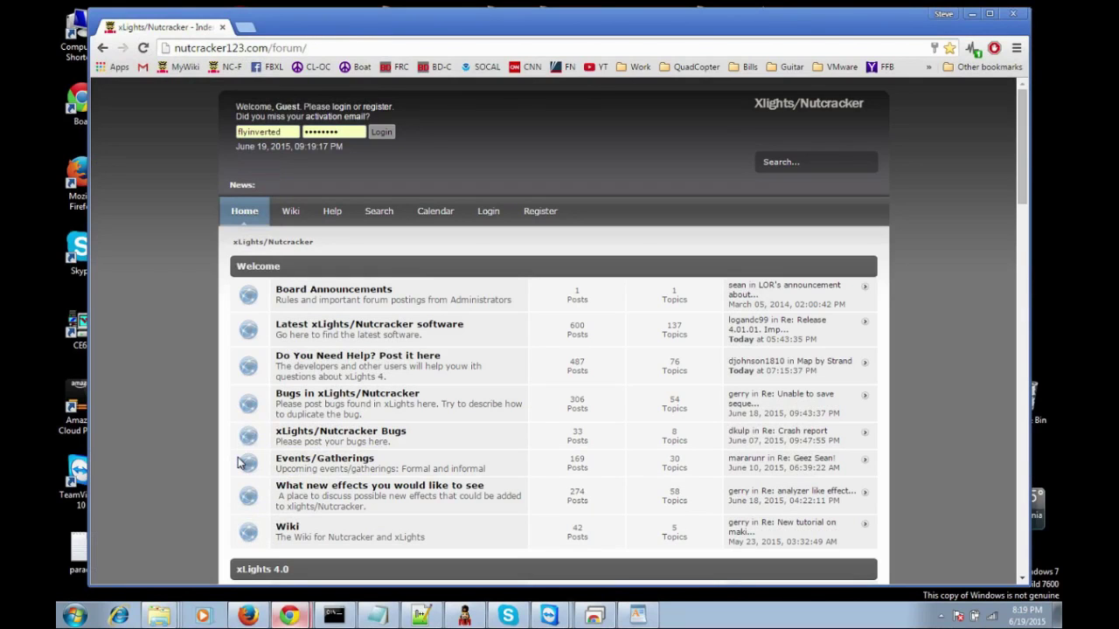
scroll(240, 463, "down", 15)
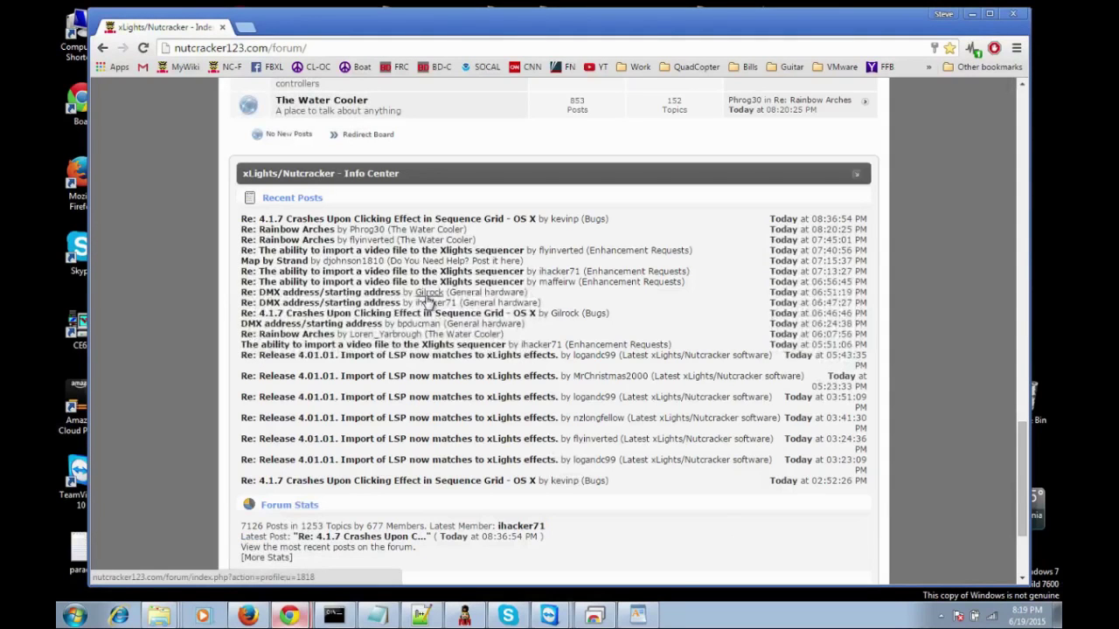
Step: Switch to xLights and inspect the layout preview, then the show directories and lighting networks in the setup
left_click(466, 617)
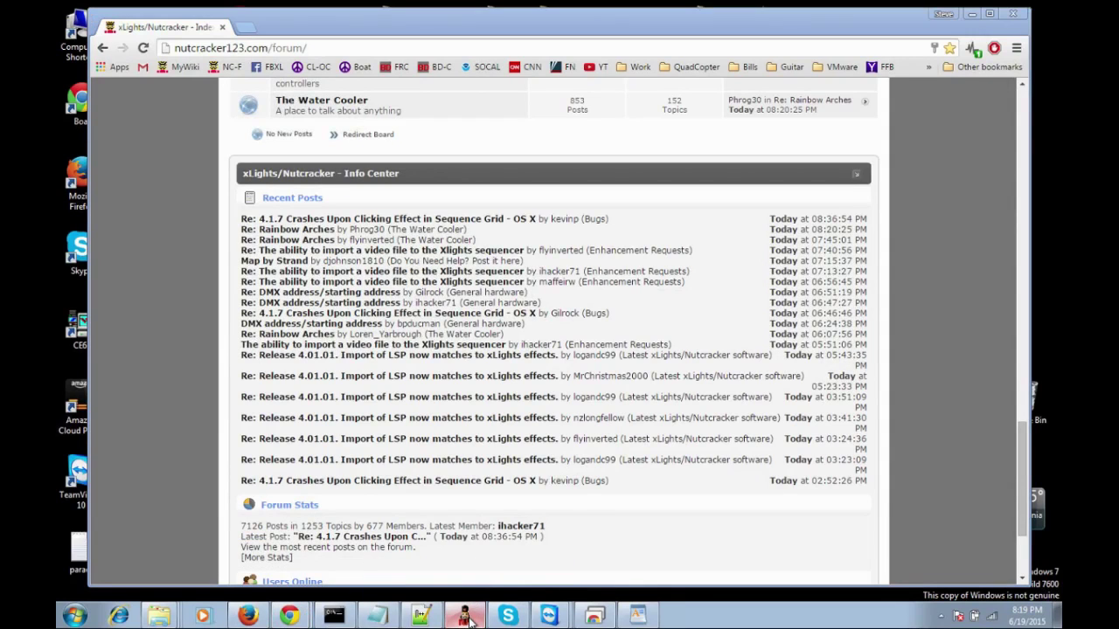
left_click_drag(1115, 39, 368, 1)
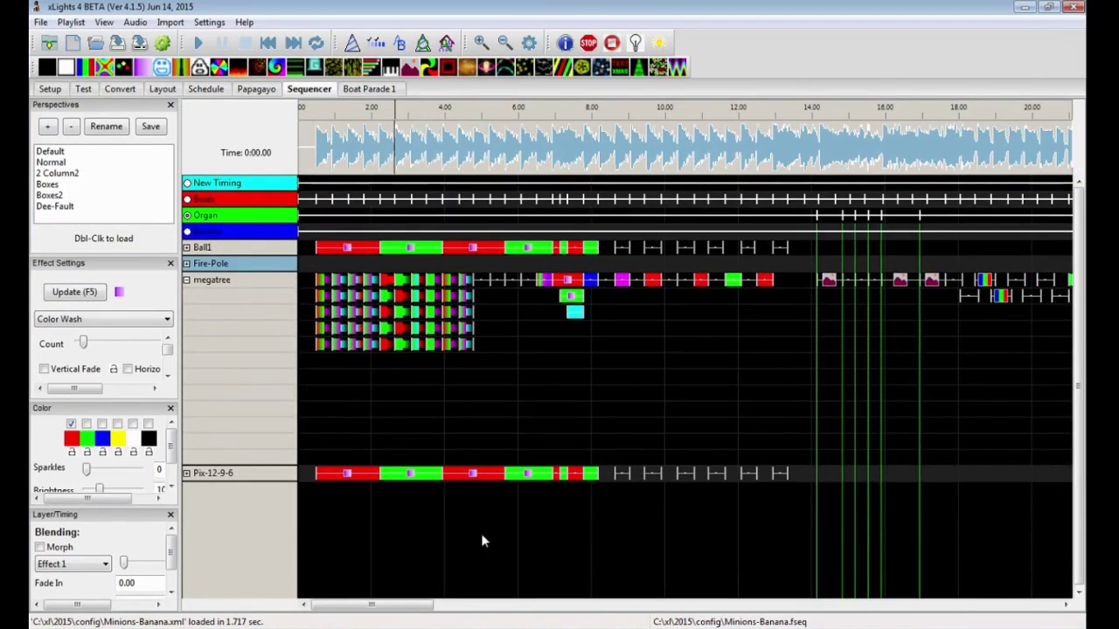
left_click(154, 90)
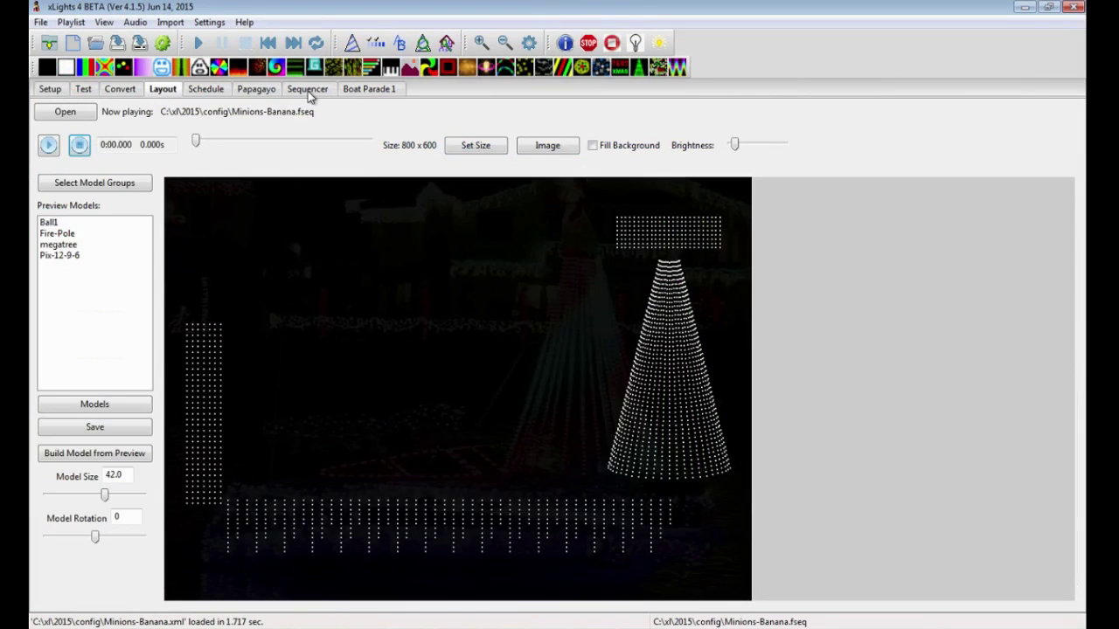
left_click(49, 90)
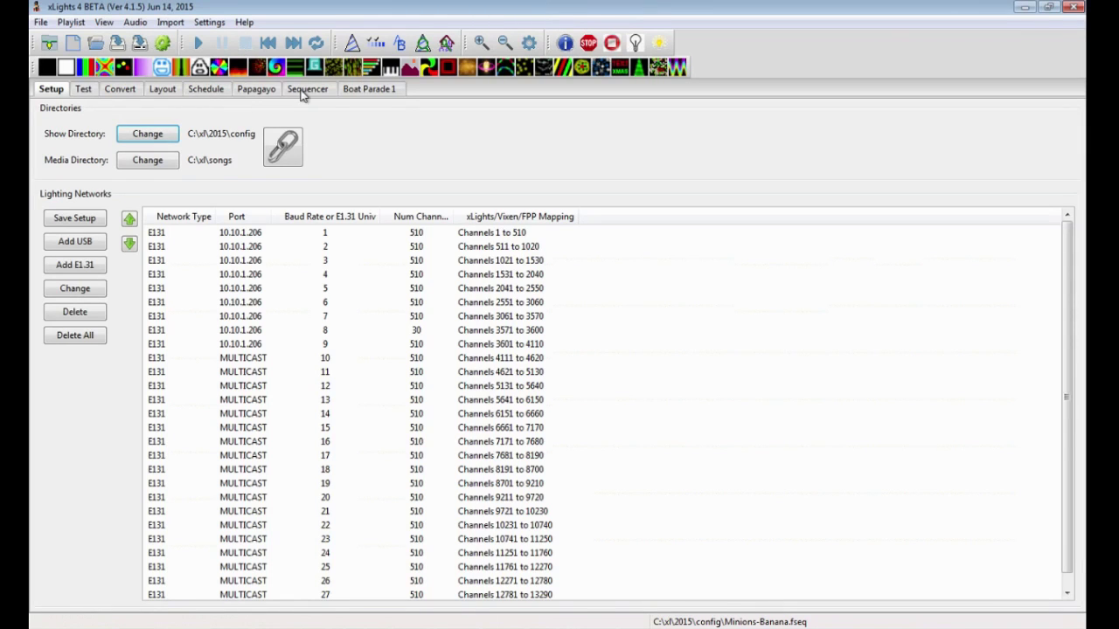
Step: In the layout preview, select the Fire-Pole model and set the background image brightness to about a third
left_click(162, 91)
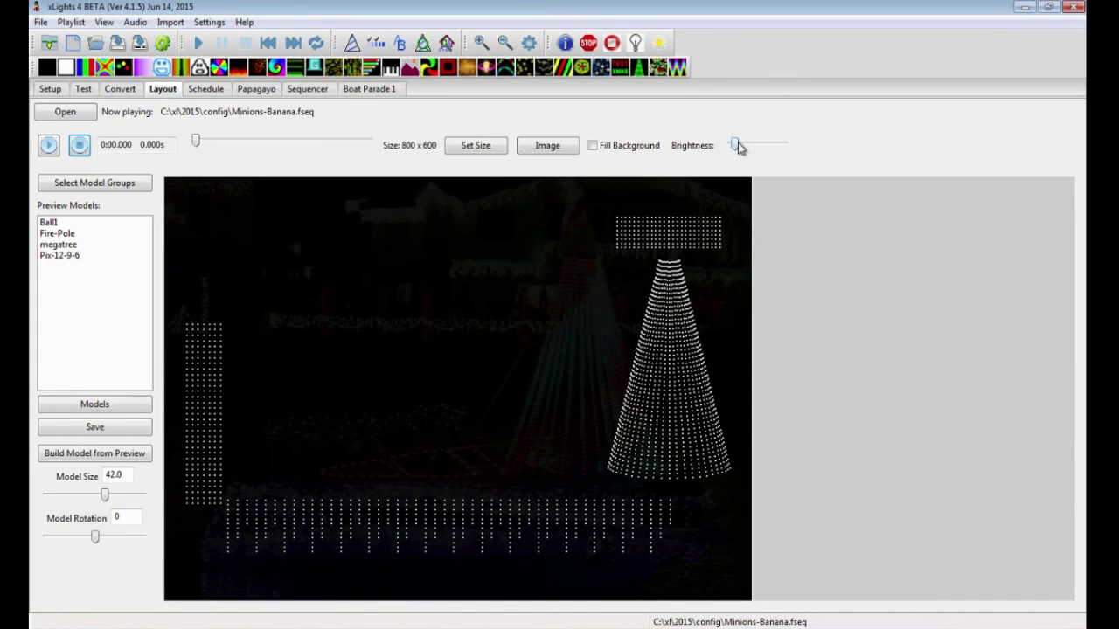
left_click_drag(742, 145, 756, 148)
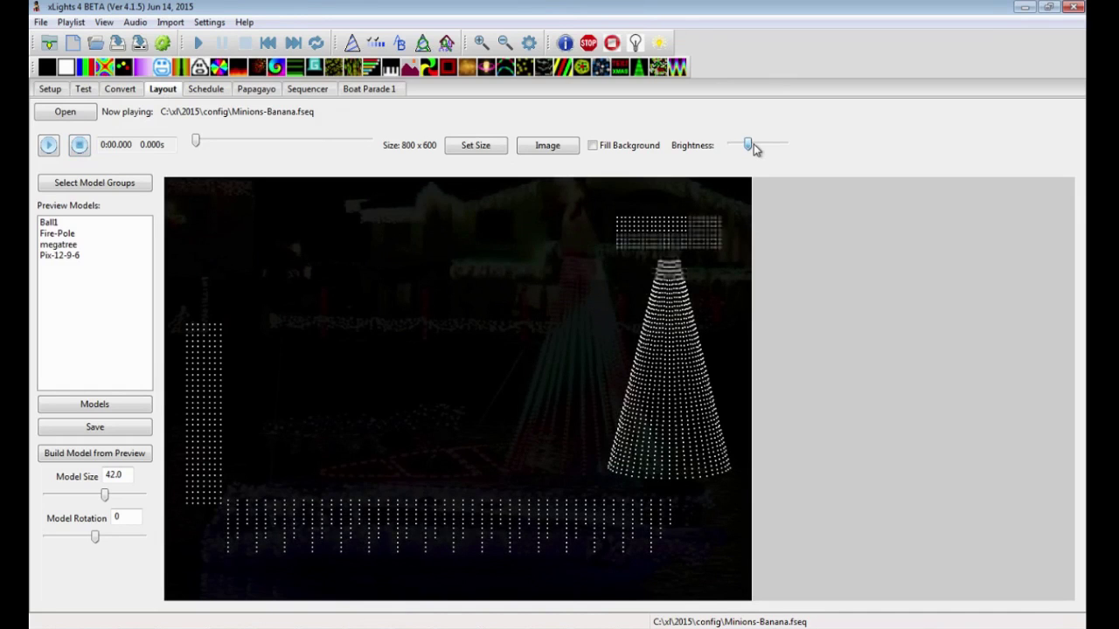
left_click_drag(755, 149, 803, 146)
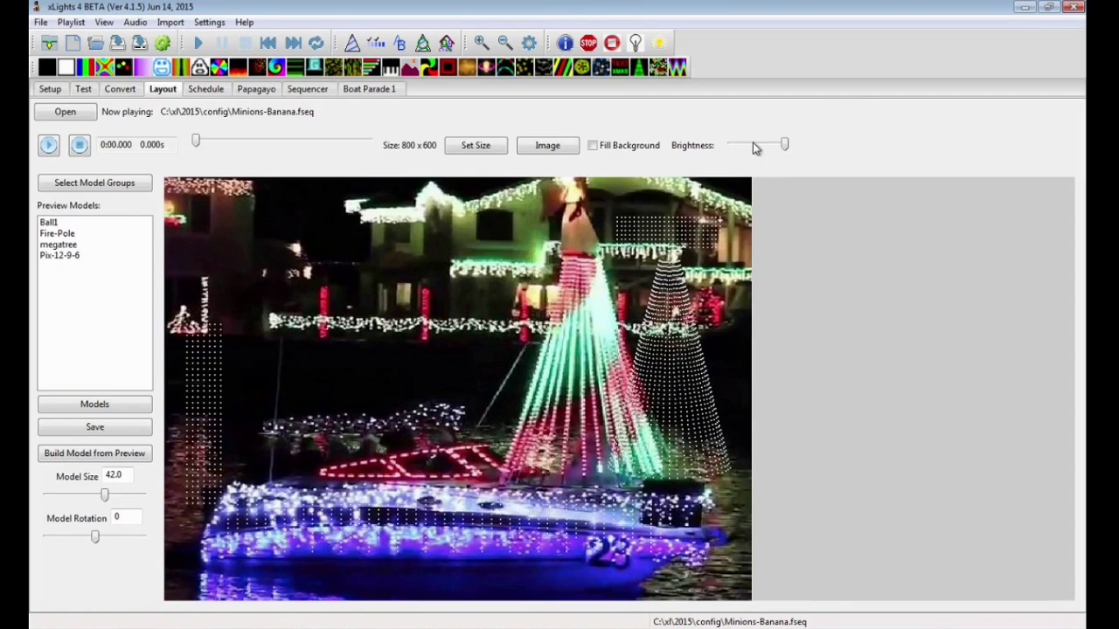
left_click_drag(785, 146, 731, 150)
left_click(212, 459)
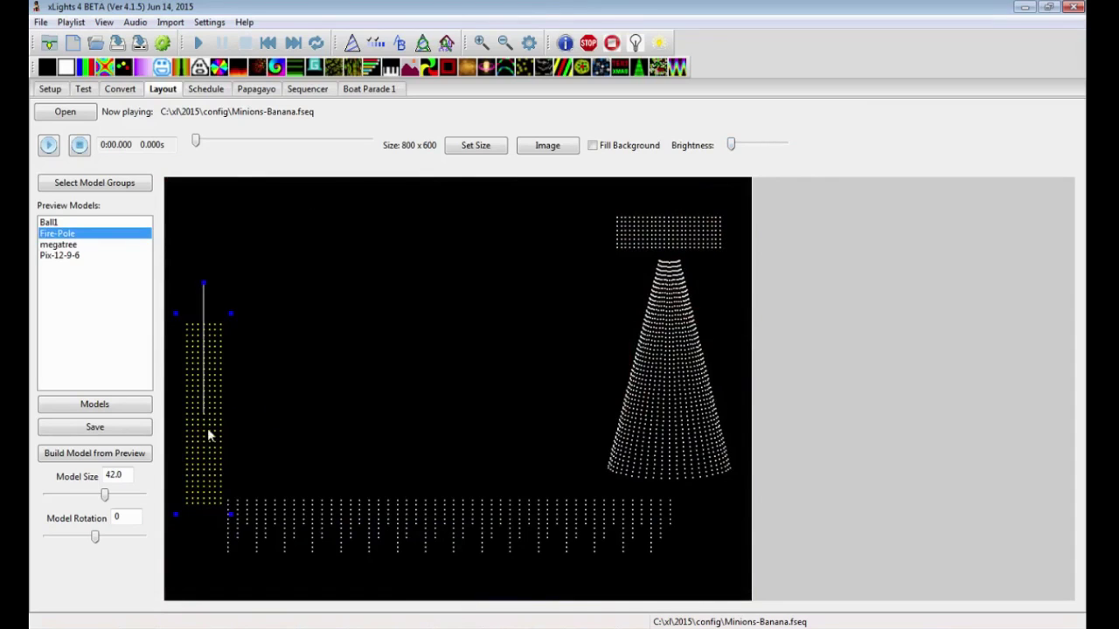
left_click(749, 149)
left_click(749, 149)
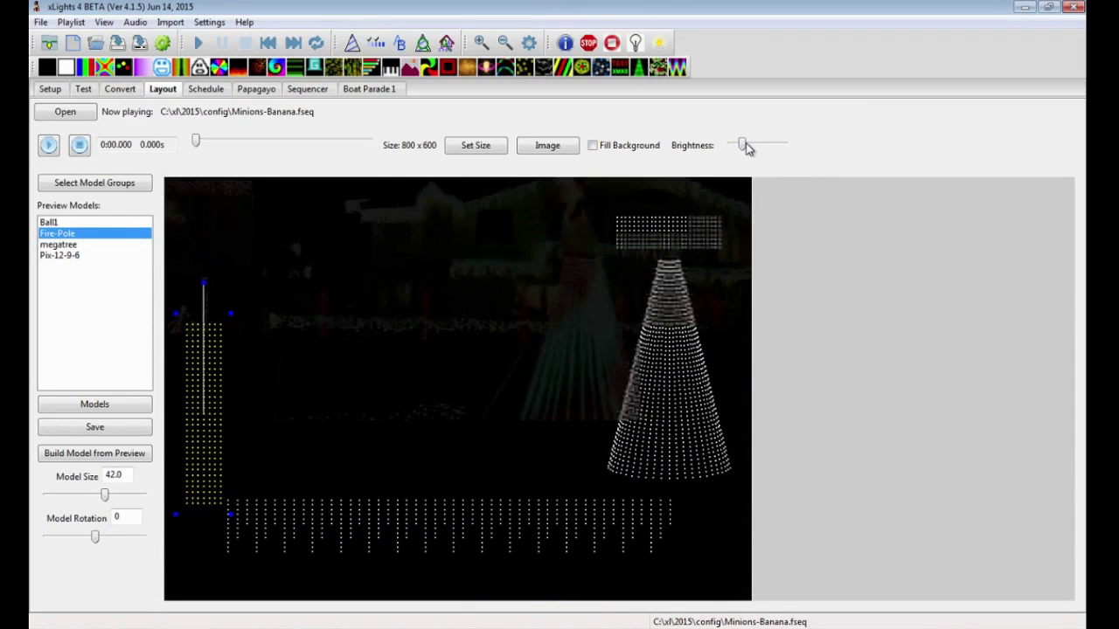
left_click(749, 146)
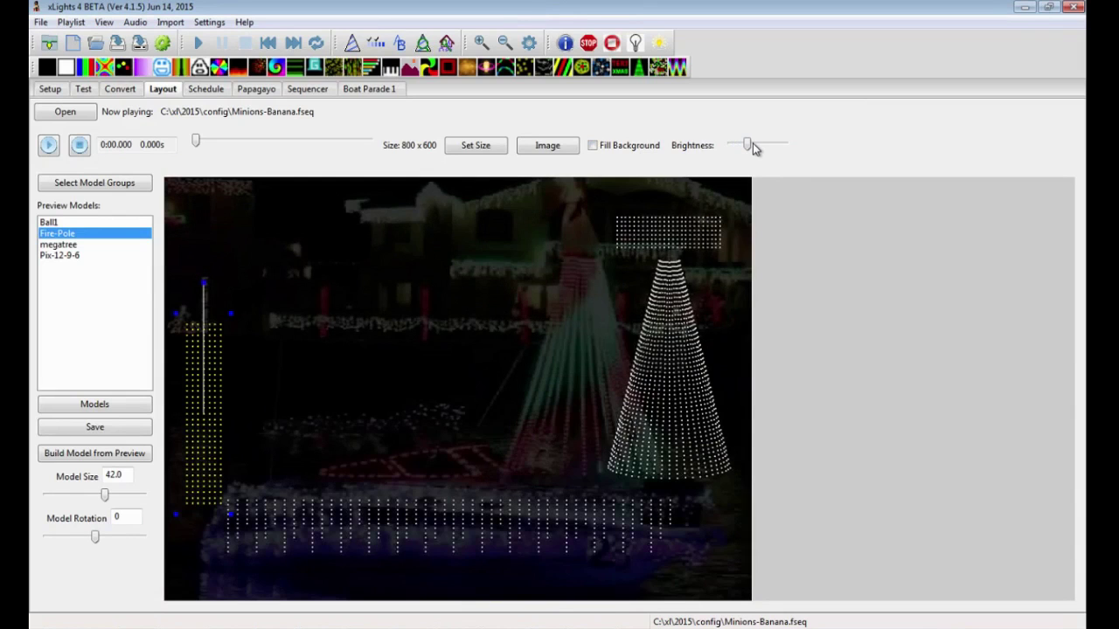
Step: Create a new musical sequence using the audio file "1941 - Billy May - Rudolph The Red Nosed Reindeer [Mambo Malibu Remix]"
left_click(308, 90)
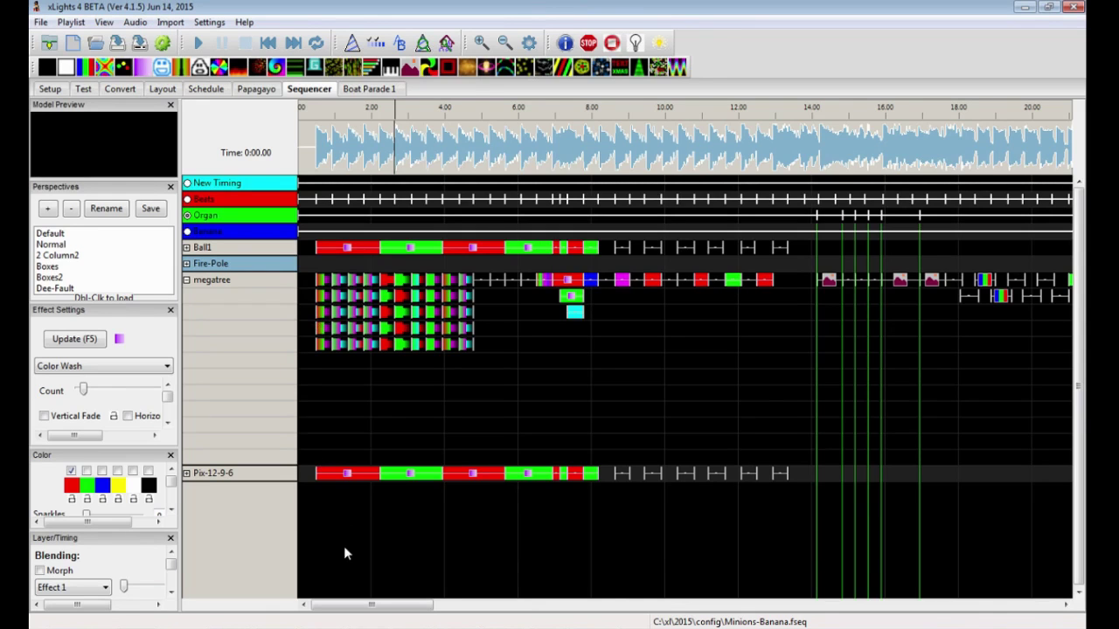
mouse_move(341, 604)
left_mouse_down()
mouse_move(533, 600)
mouse_move(344, 606)
left_mouse_up()
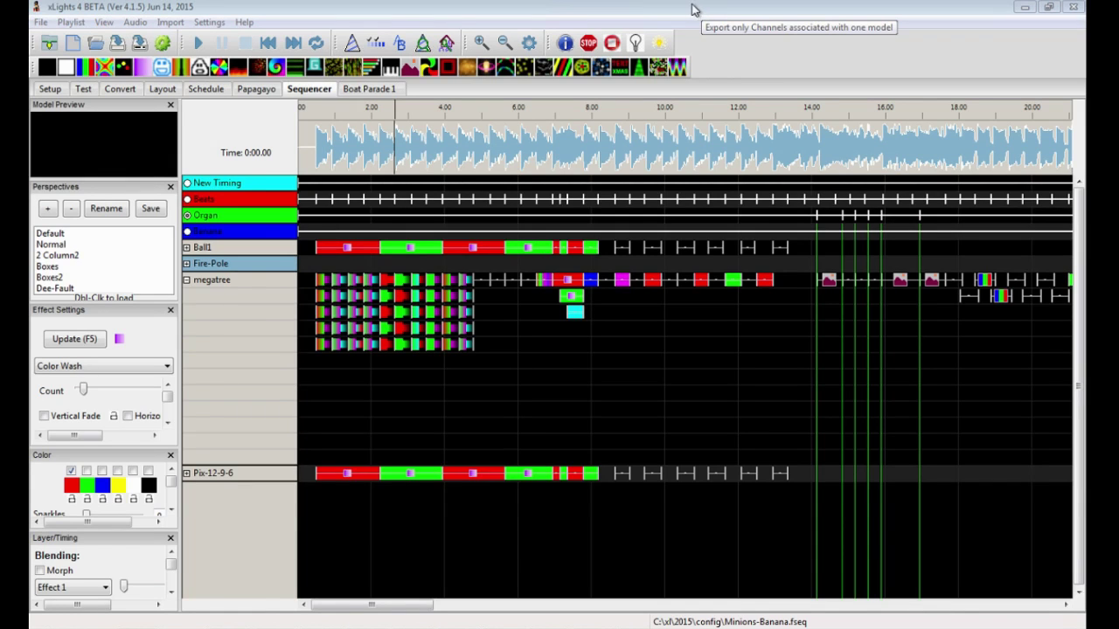
left_click(41, 21)
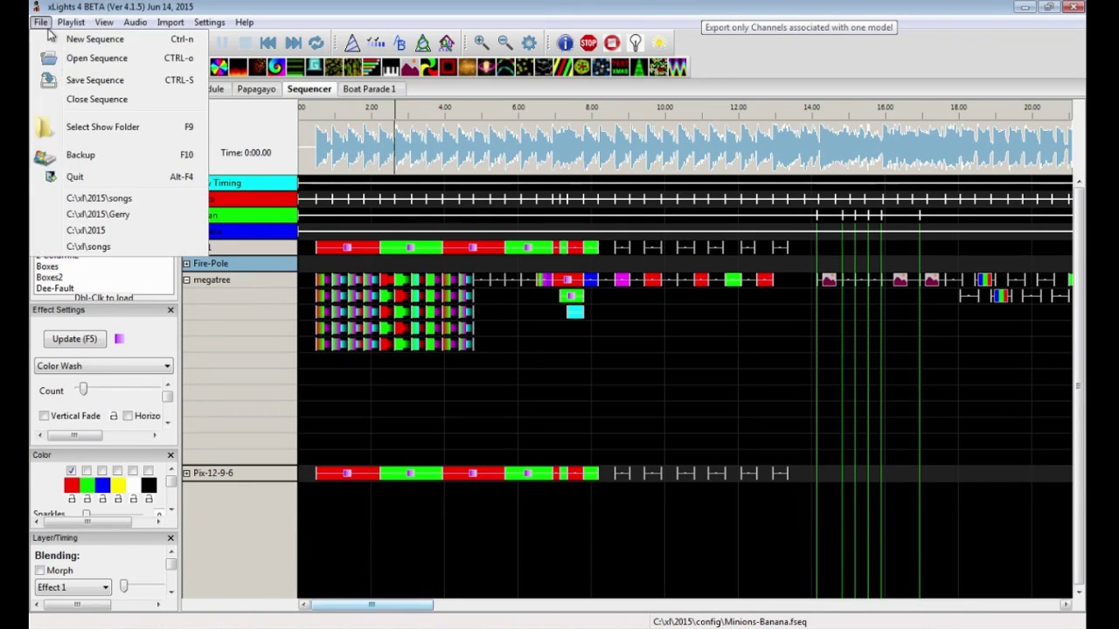
left_click(53, 41)
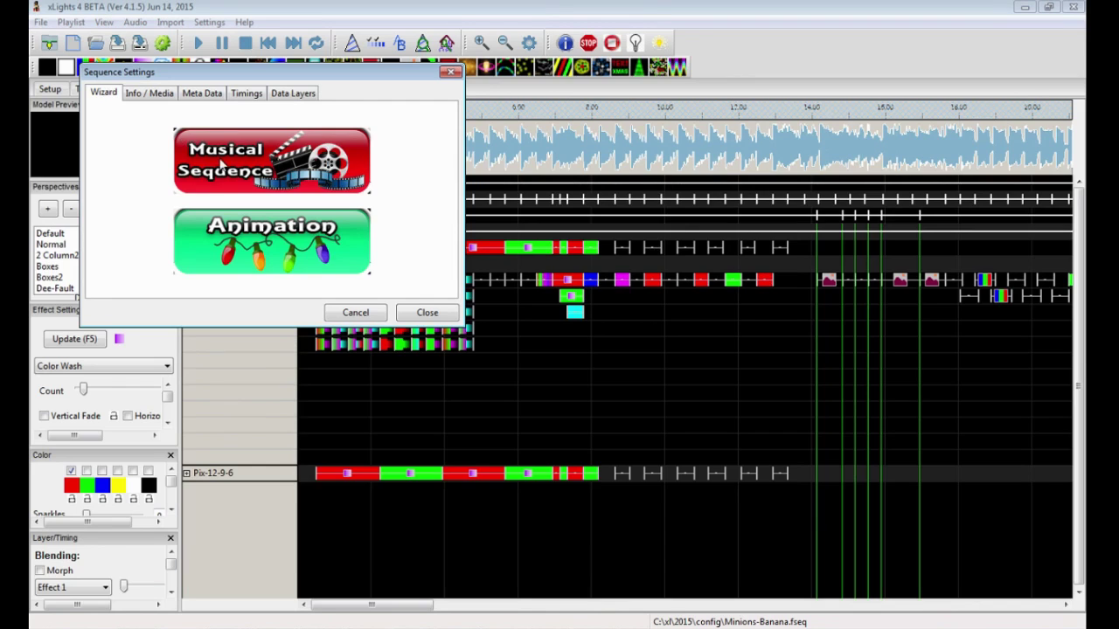
left_click(222, 166)
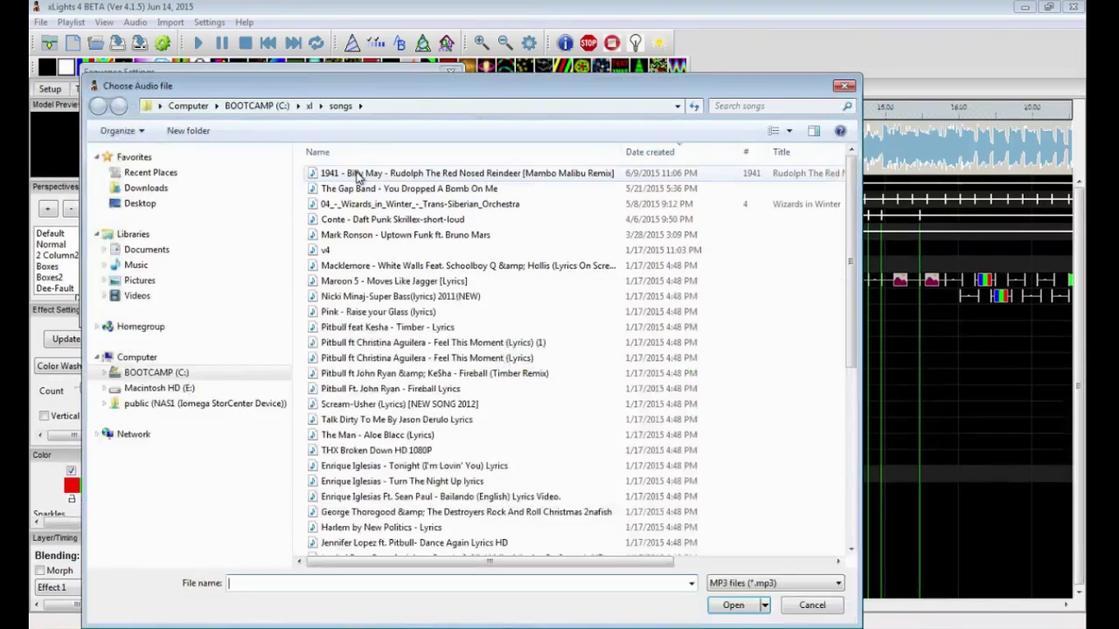
double_click(360, 175)
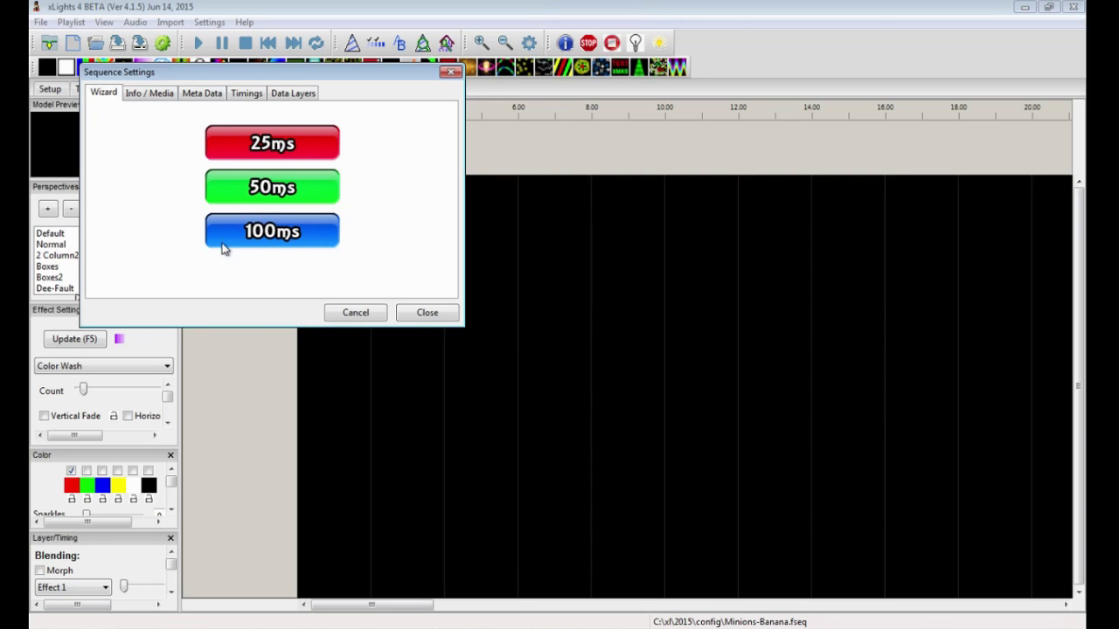
Step: Set the new sequence's timing to 100ms, skip the optional data import and close the sequence settings
left_click(260, 231)
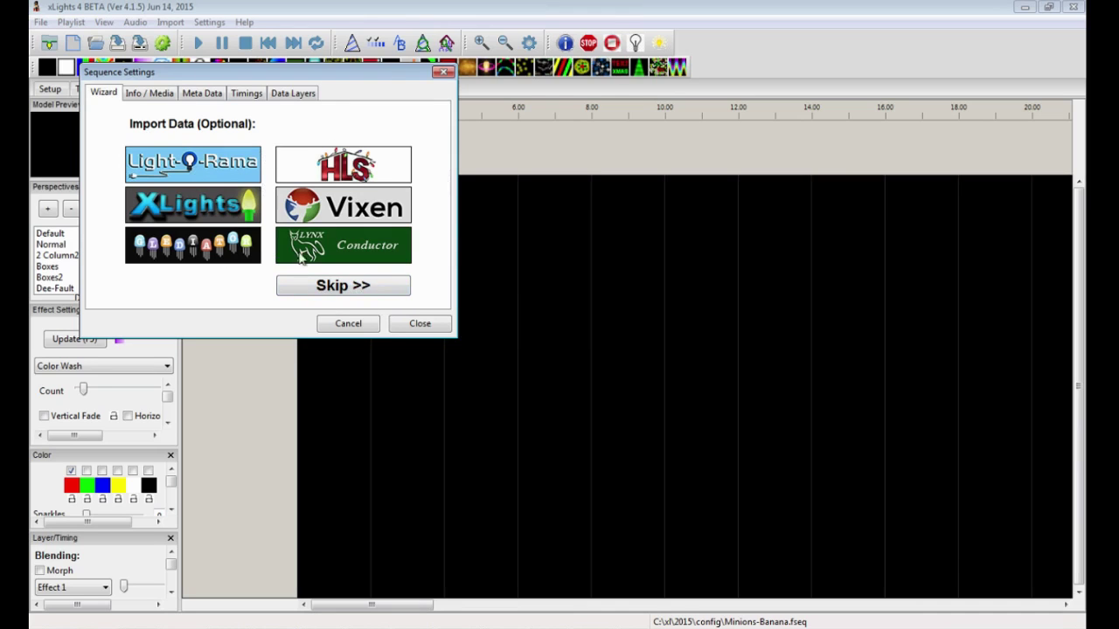
left_click(336, 292)
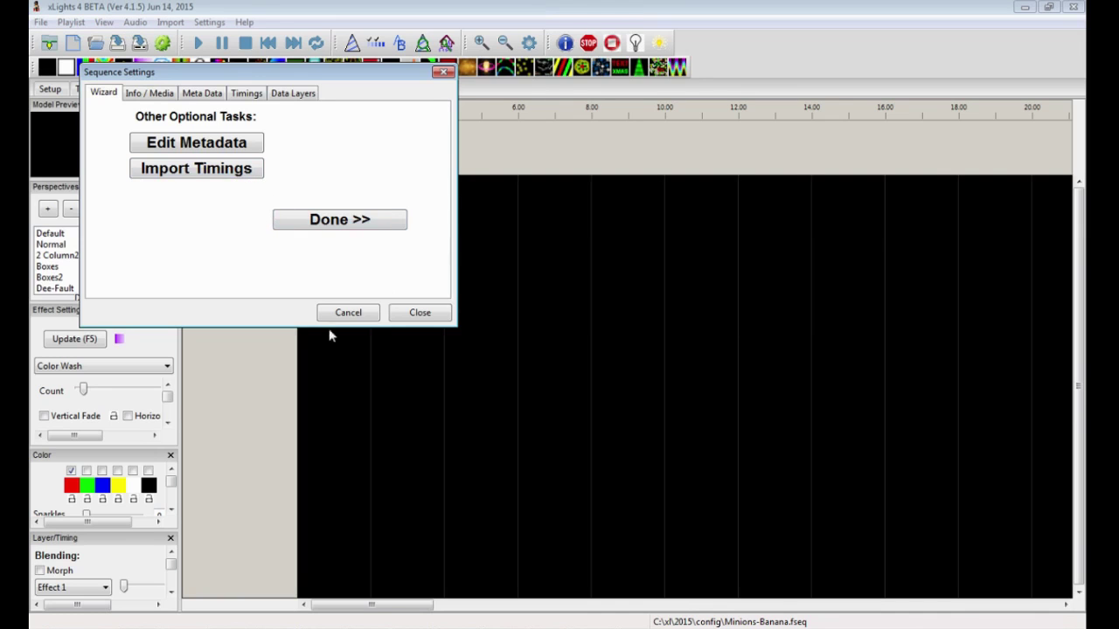
left_click(418, 313)
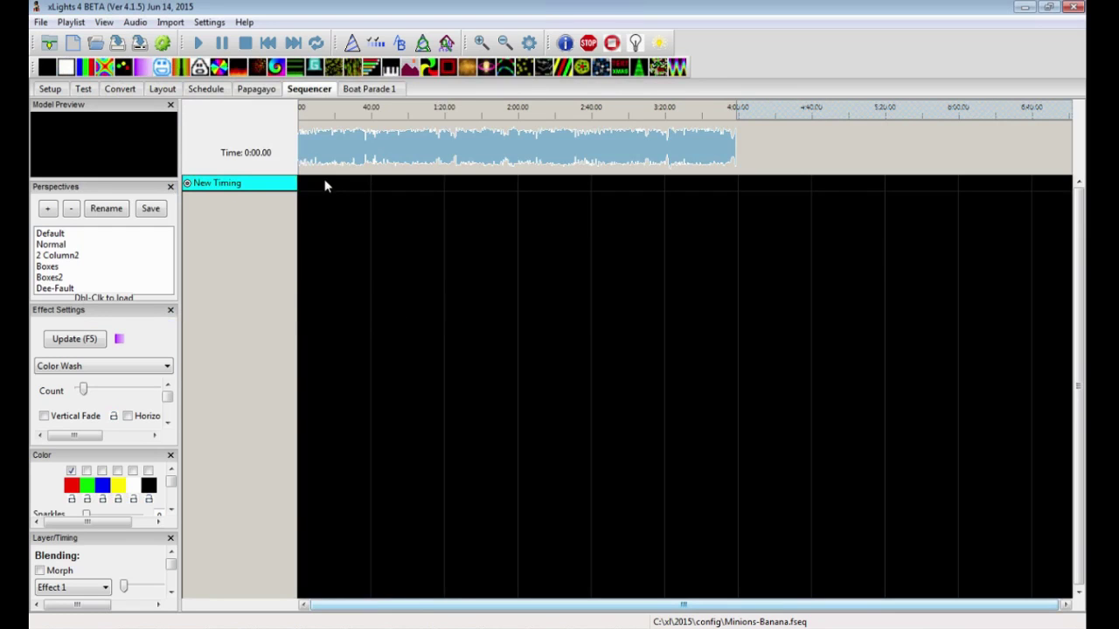
Step: Add a timing mark at about 2.5 seconds on the New Timing track, near the start of the song
scroll(398, 156, "up", 5)
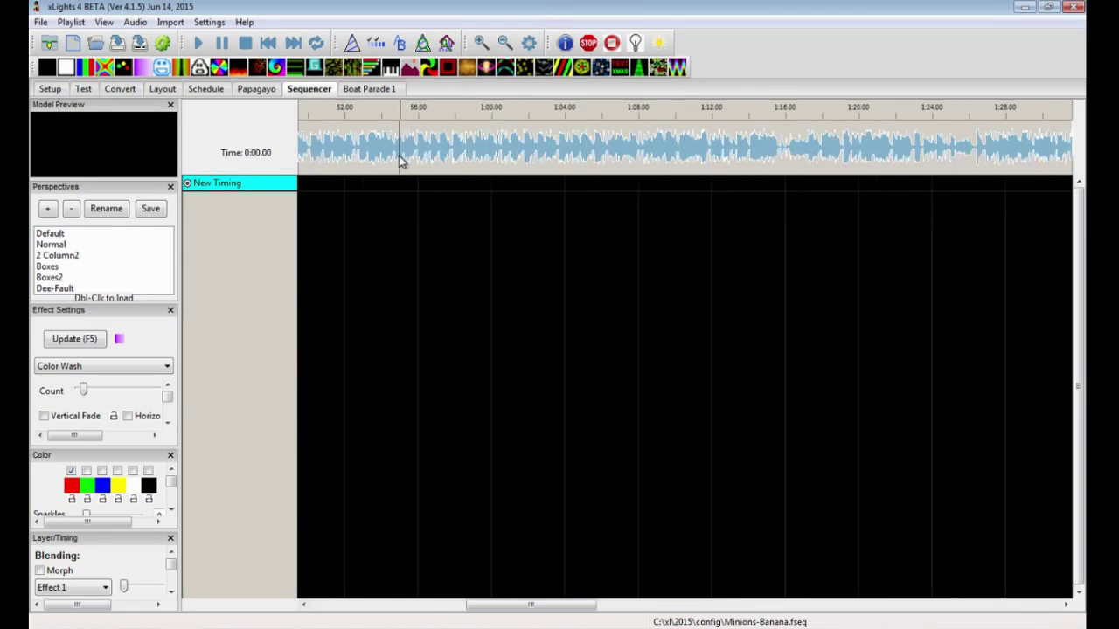
scroll(398, 156, "up", 1)
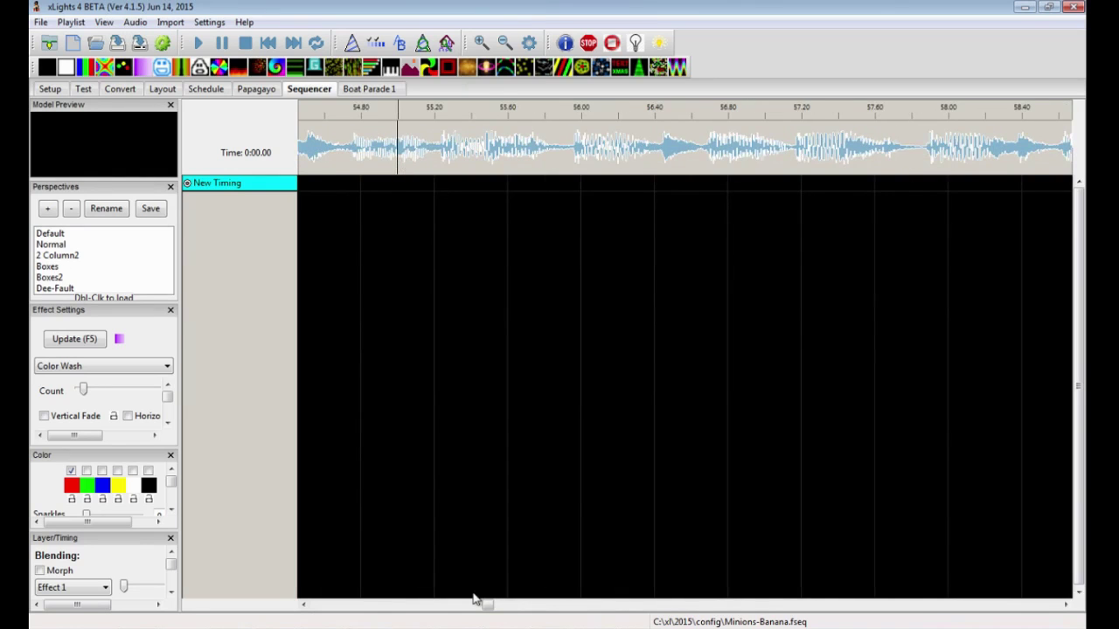
left_click_drag(487, 609, 300, 609)
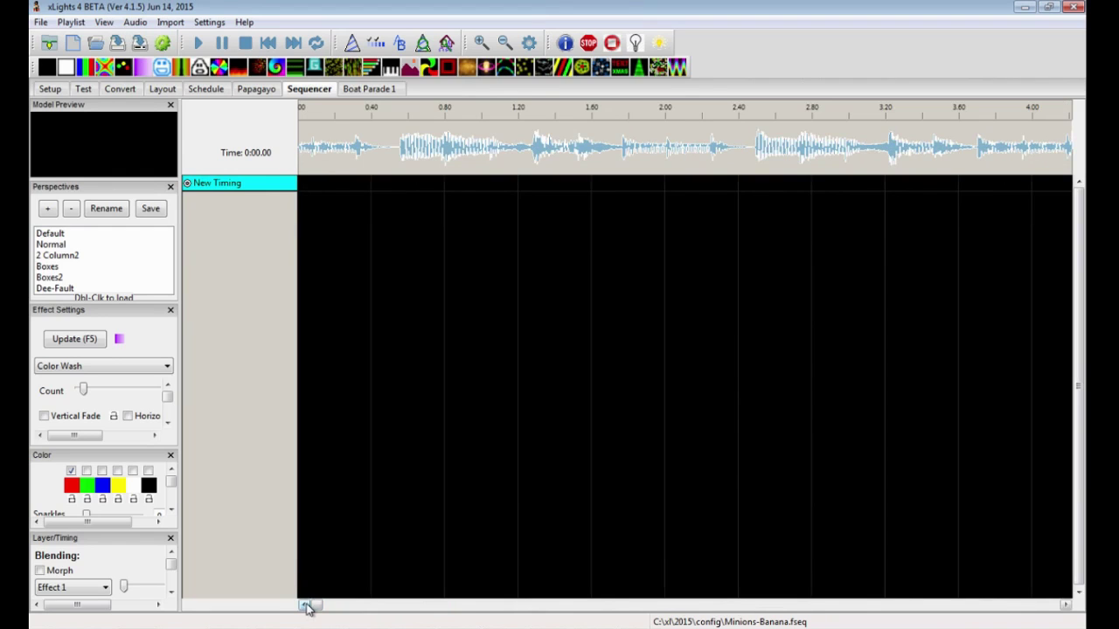
scroll(498, 143, "down", 1)
left_click(481, 160)
key("t")
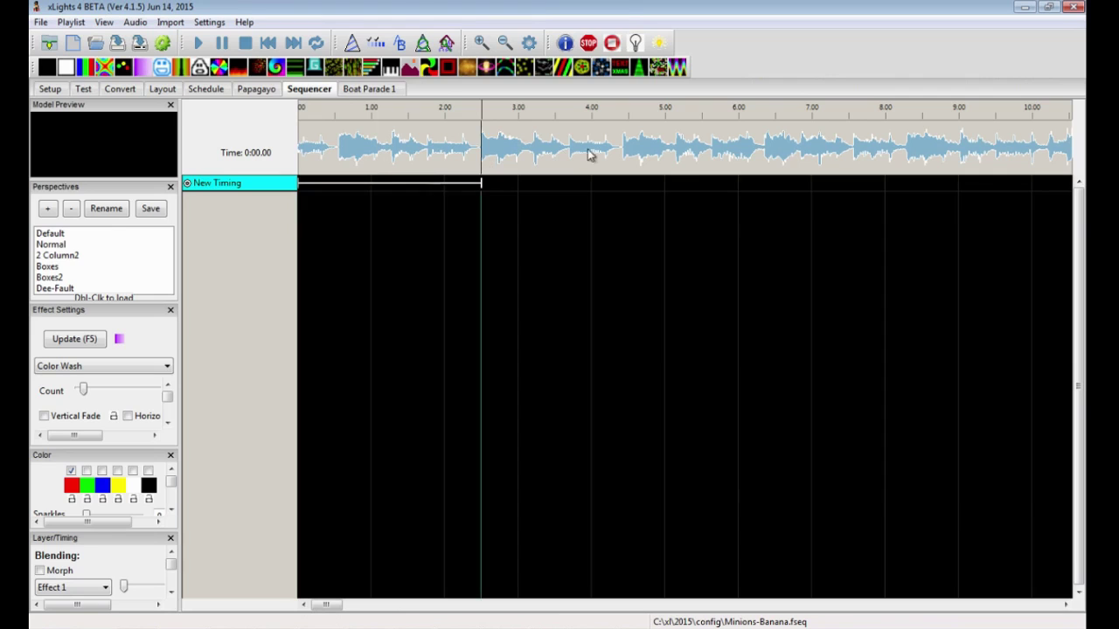
Step: Add timing marks at about 4.4, 5.6, 6.4 and 7.1 seconds on the New Timing track
left_click(621, 158)
key("t")
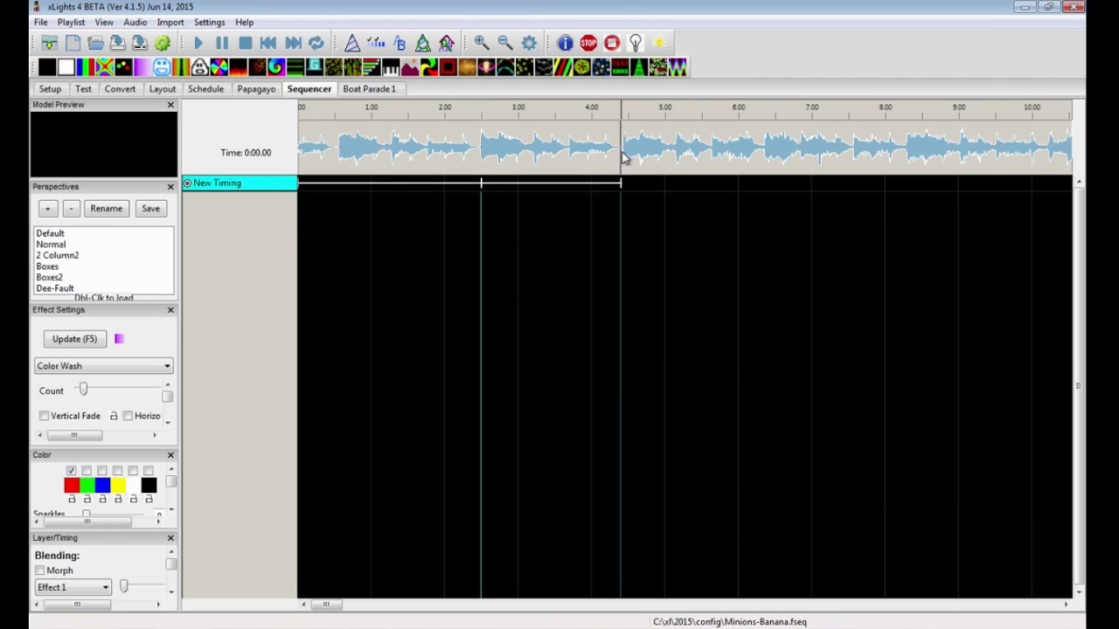
left_click(709, 157)
key("t")
left_click(766, 161)
key("t")
left_click(820, 165)
key("t")
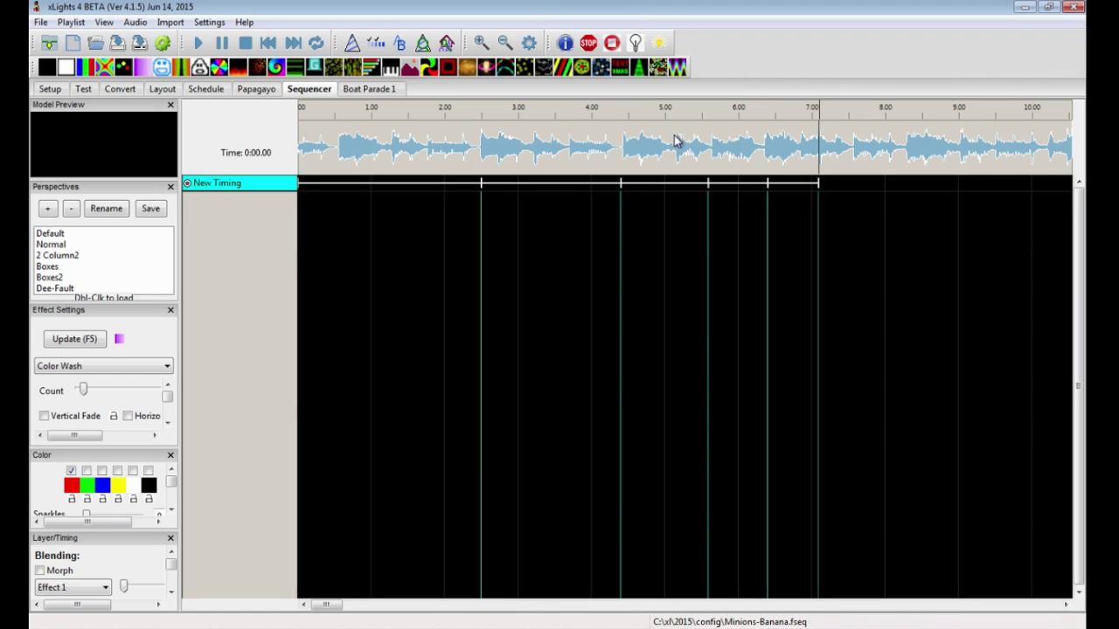
Step: Add the megatree model to the sequence's display elements and close the Sequence Elements window
right_click(278, 189)
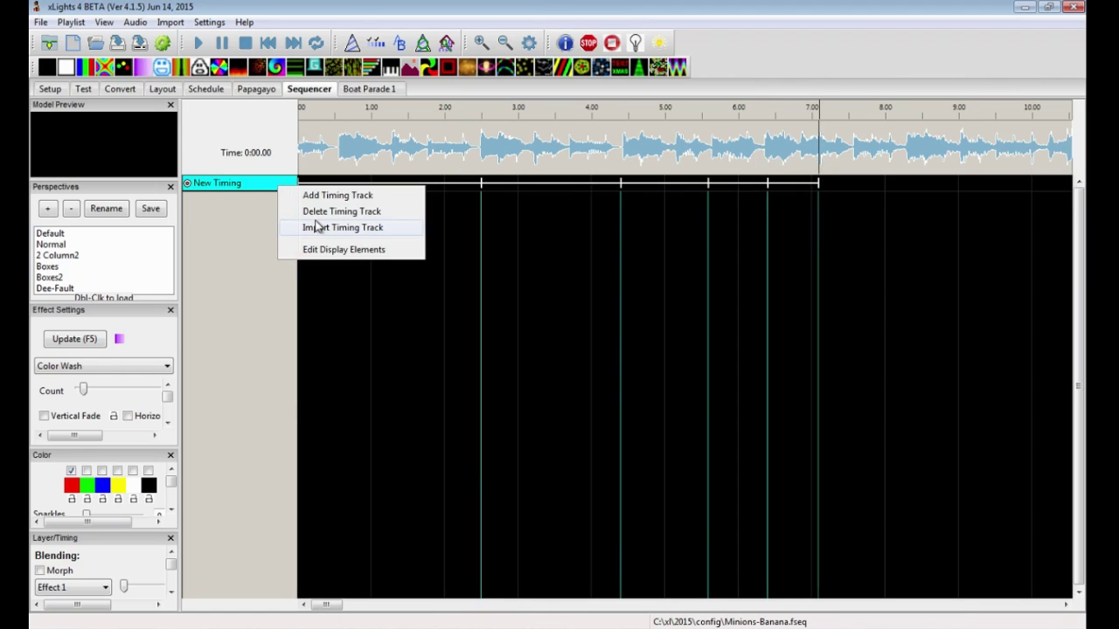
left_click(320, 248)
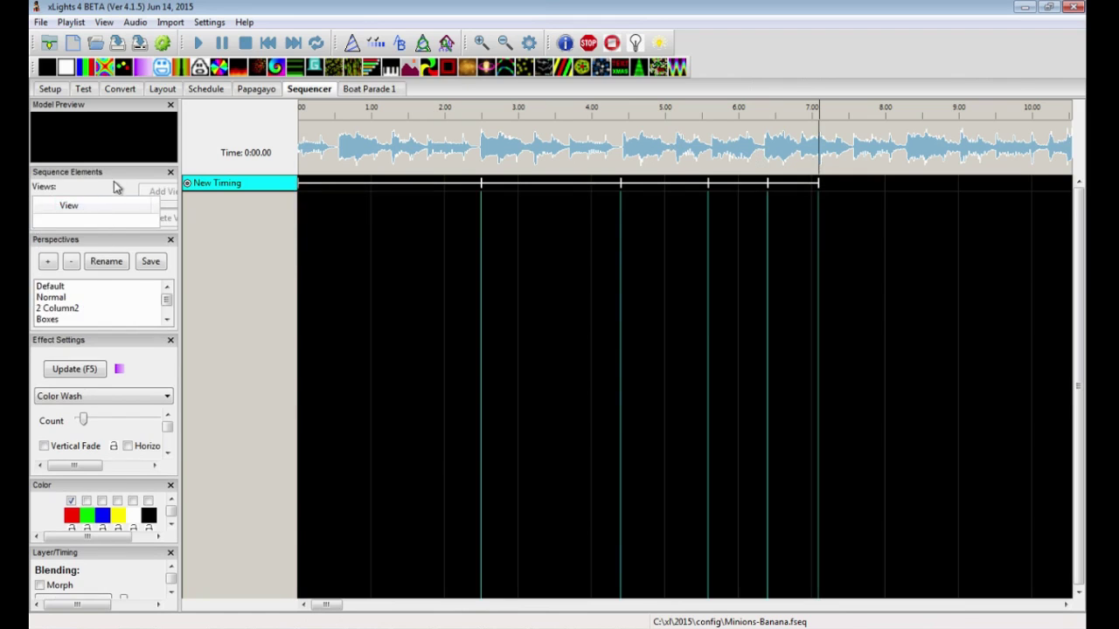
left_click(458, 374)
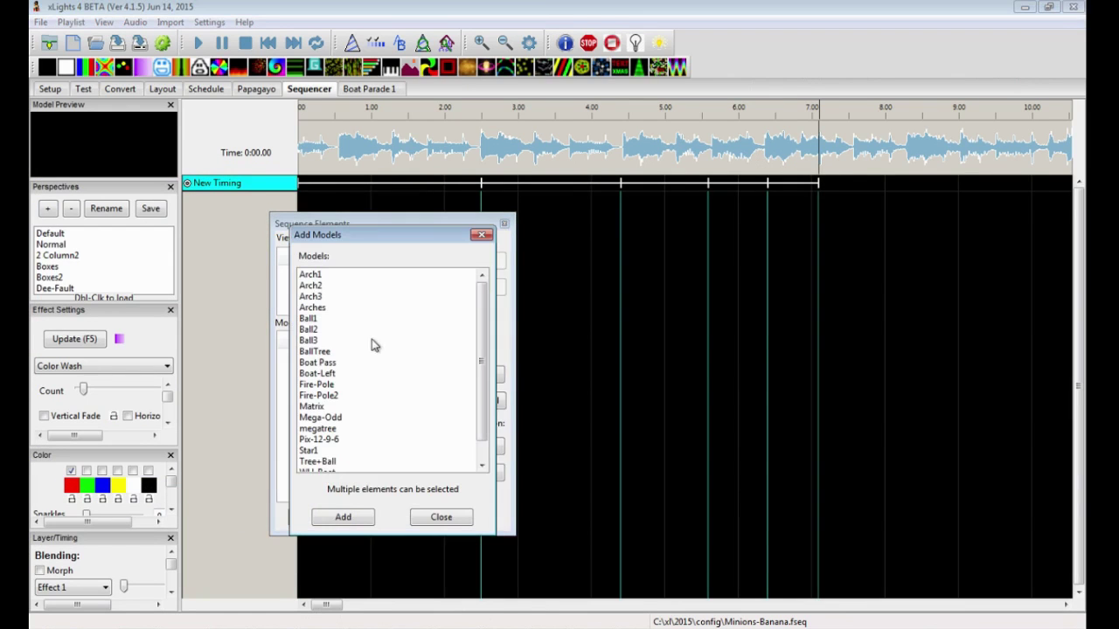
left_click(320, 429)
left_click(342, 516)
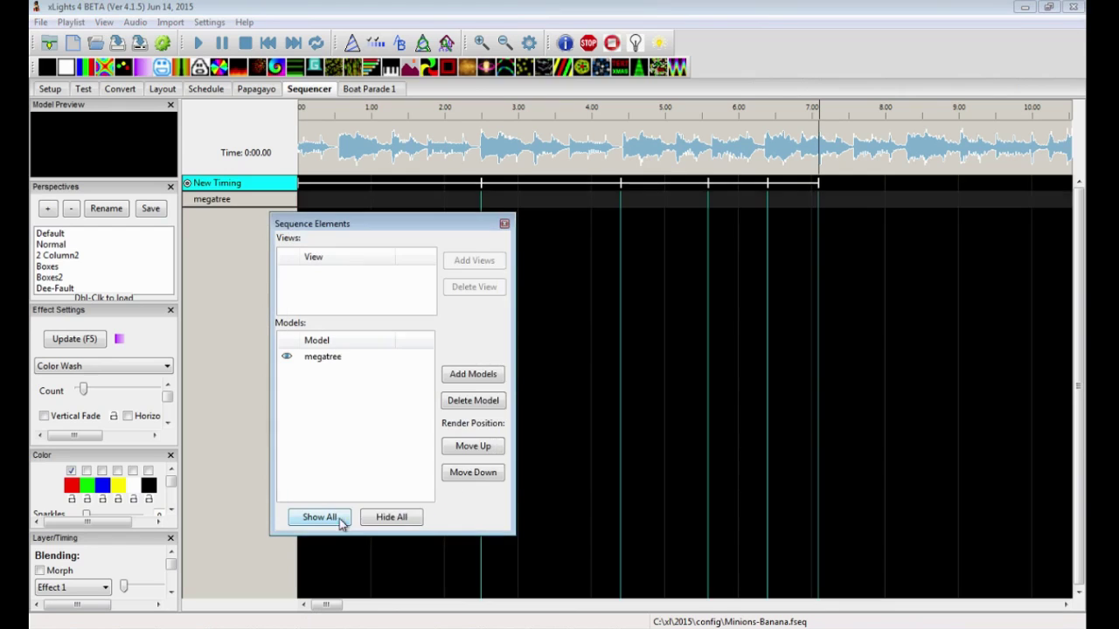
left_click(505, 224)
Step: Place a Spirals effect on the megatree row from the start to the 2.5-second timing mark
left_click(417, 204)
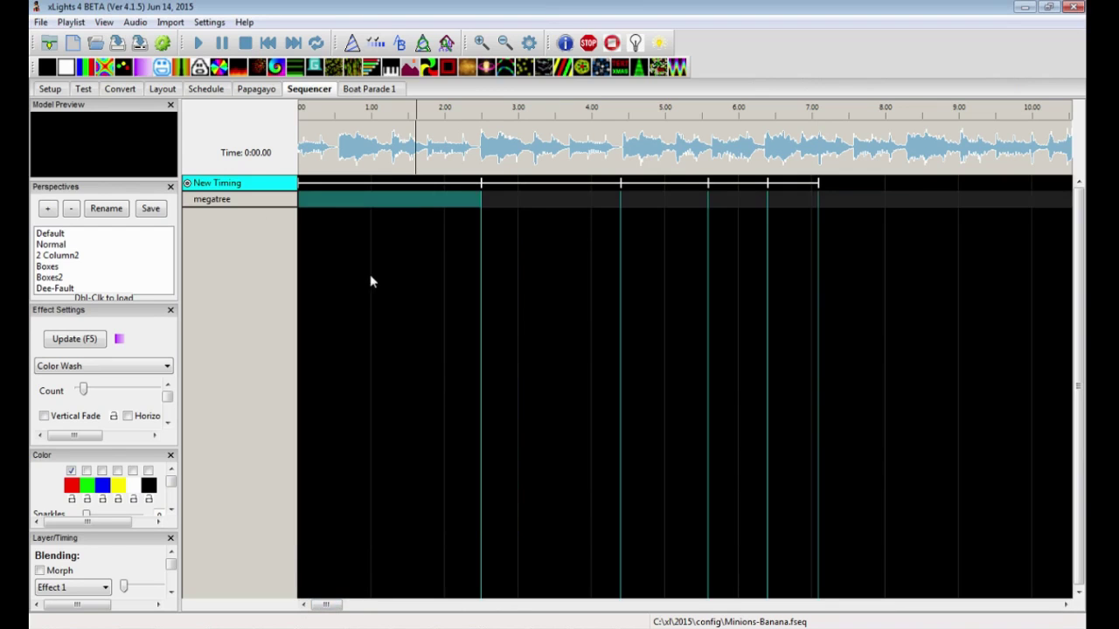
left_click_drag(567, 77, 426, 194)
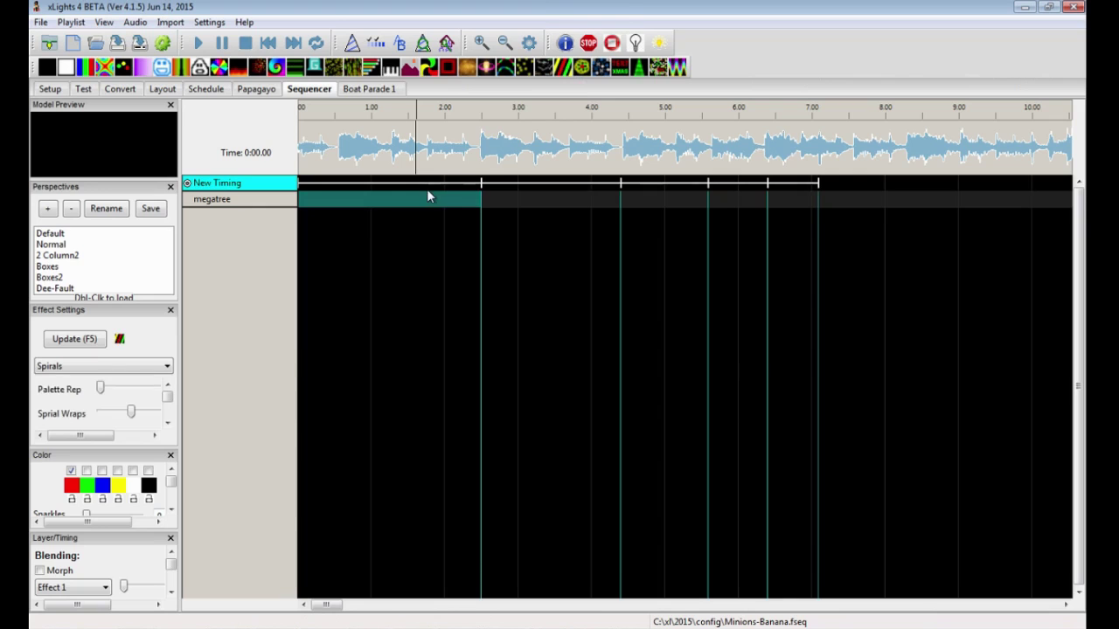
left_click_drag(563, 74, 383, 193)
Step: Undock and enlarge the Model Preview, and update the Spirals effect to use green as a second color
left_click_drag(131, 104, 460, 271)
left_click_drag(513, 428, 671, 533)
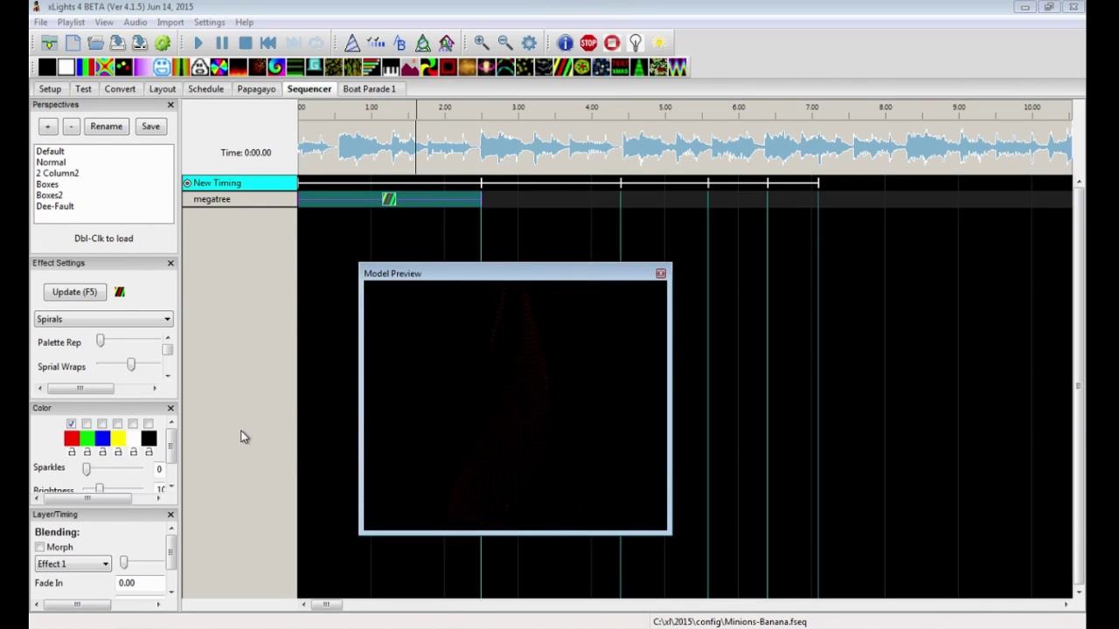
left_click(87, 423)
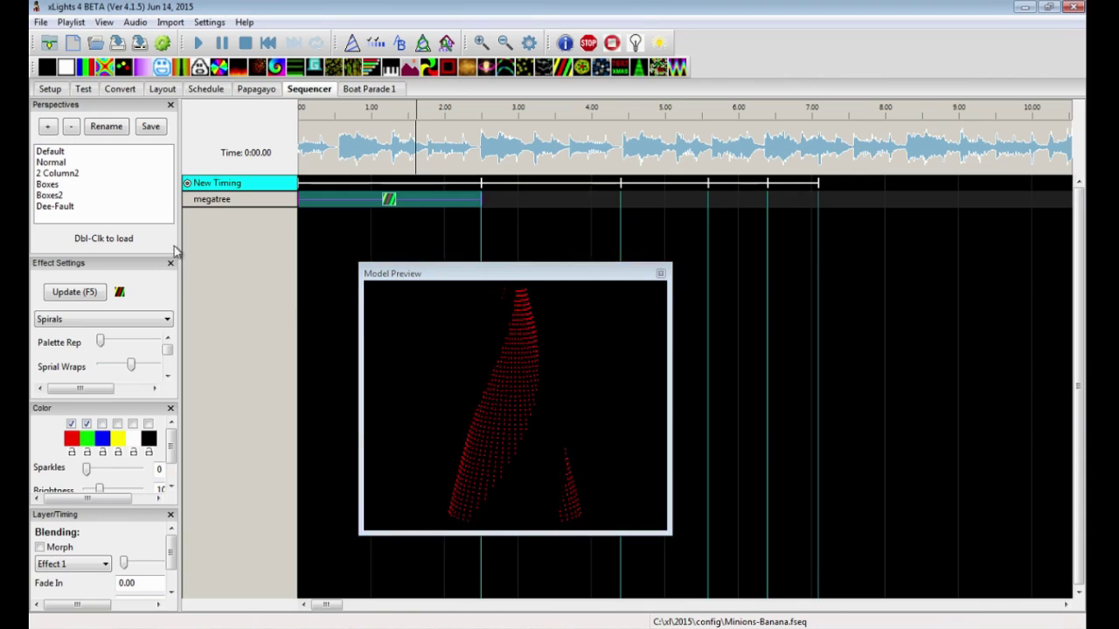
left_click(79, 293)
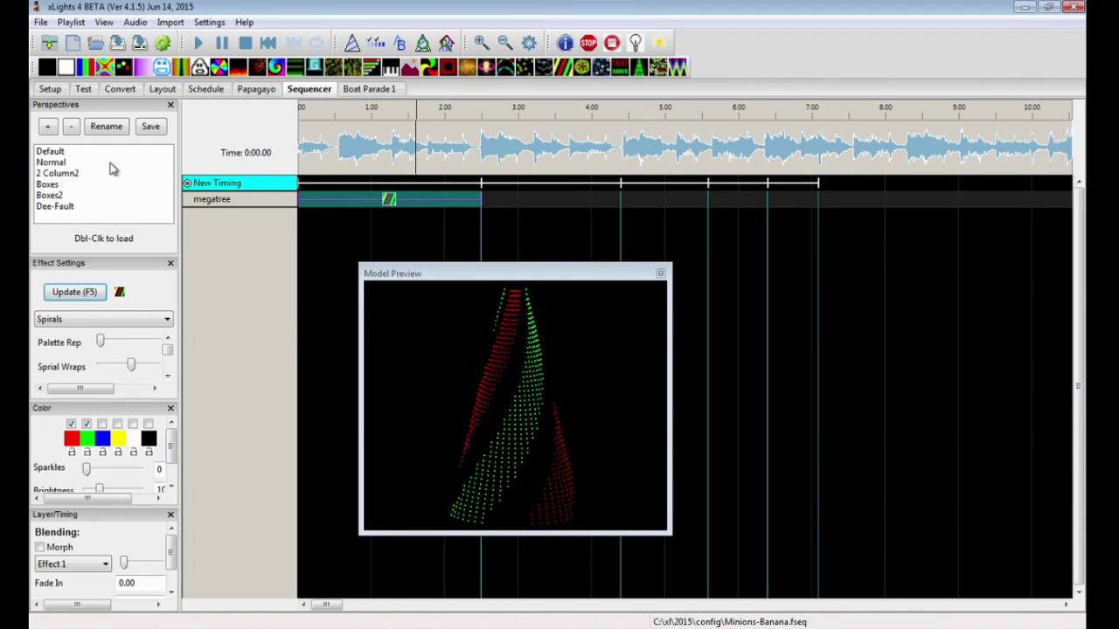
Step: Review the megatree model's string, node and channel settings in the layout, close them unchanged and return to the sequencer
left_click(212, 200)
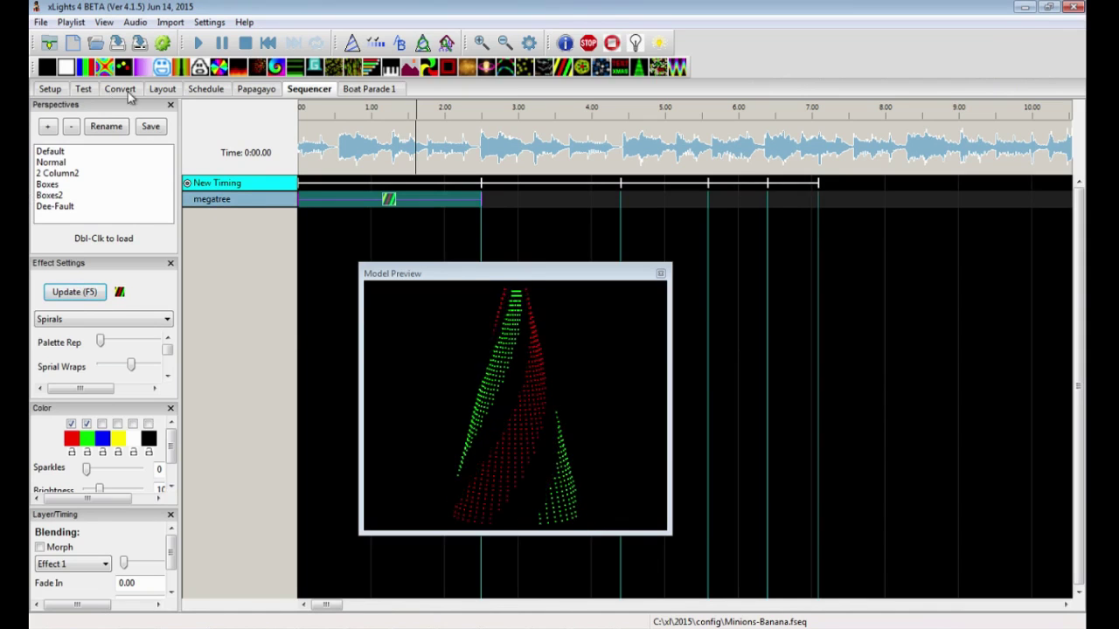
left_click(163, 92)
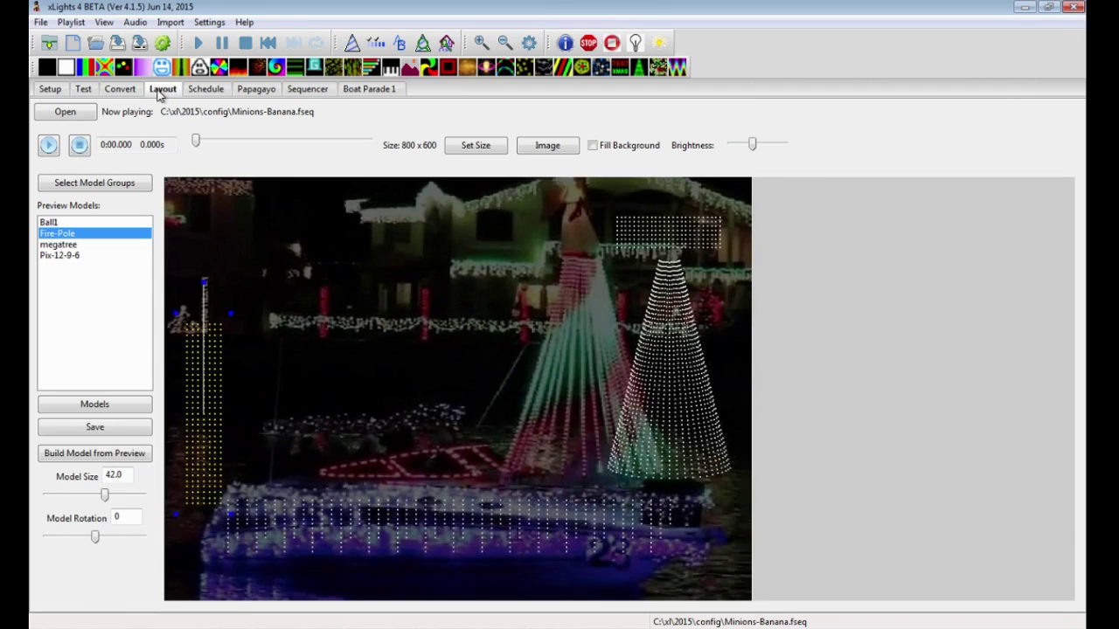
double_click(58, 245)
mouse_move(463, 351)
left_mouse_down()
mouse_move(498, 352)
mouse_move(477, 358)
left_mouse_up()
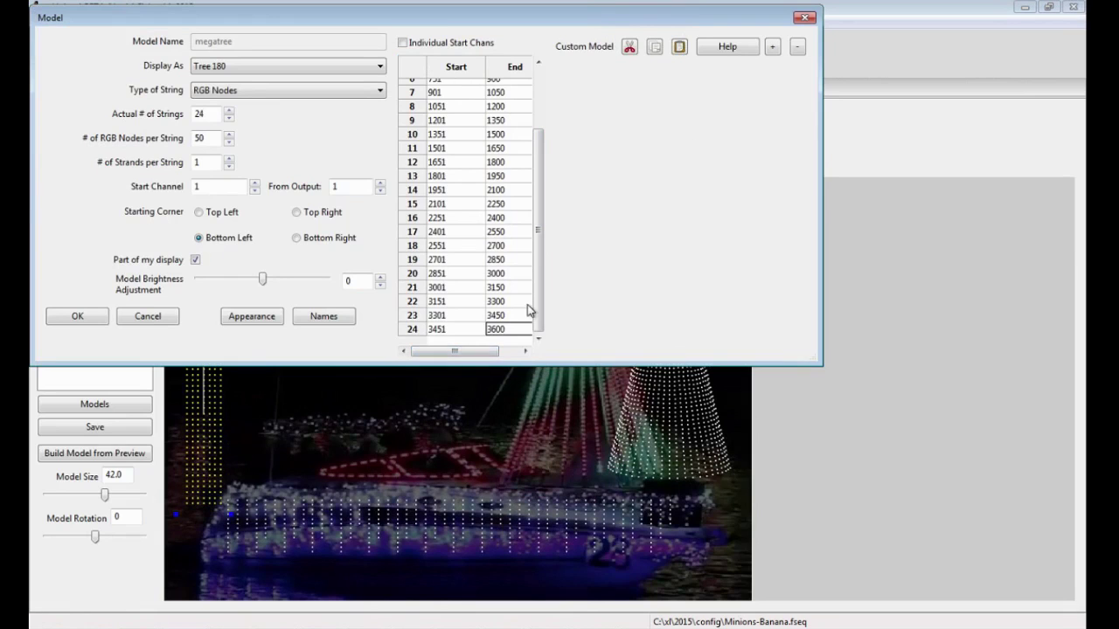
left_click_drag(539, 312, 444, 350)
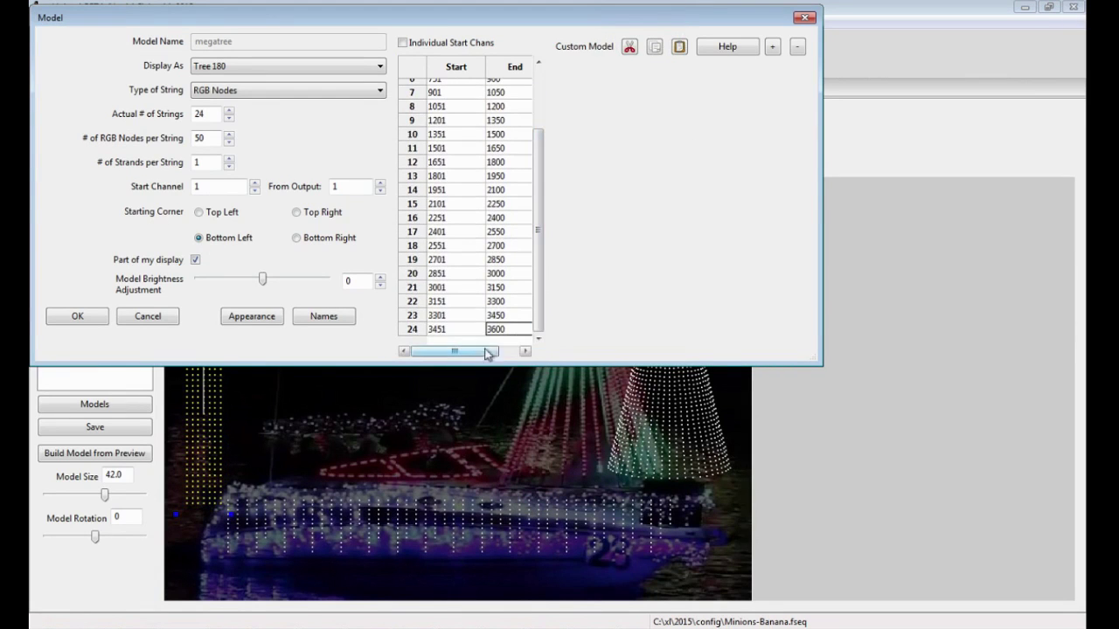
left_click(804, 19)
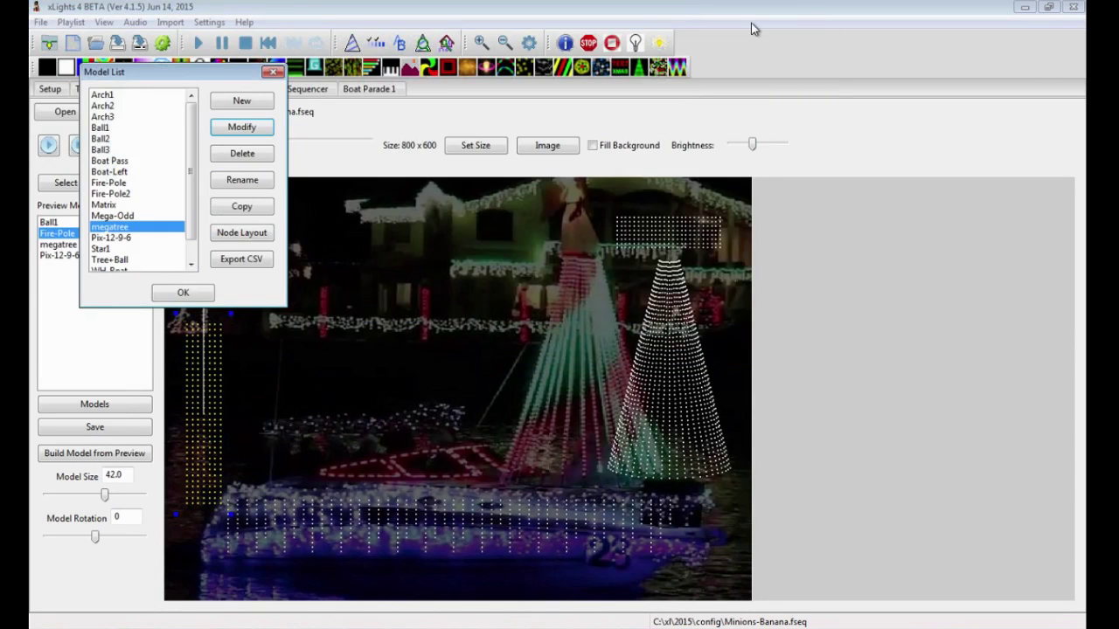
left_click(273, 72)
left_click(305, 90)
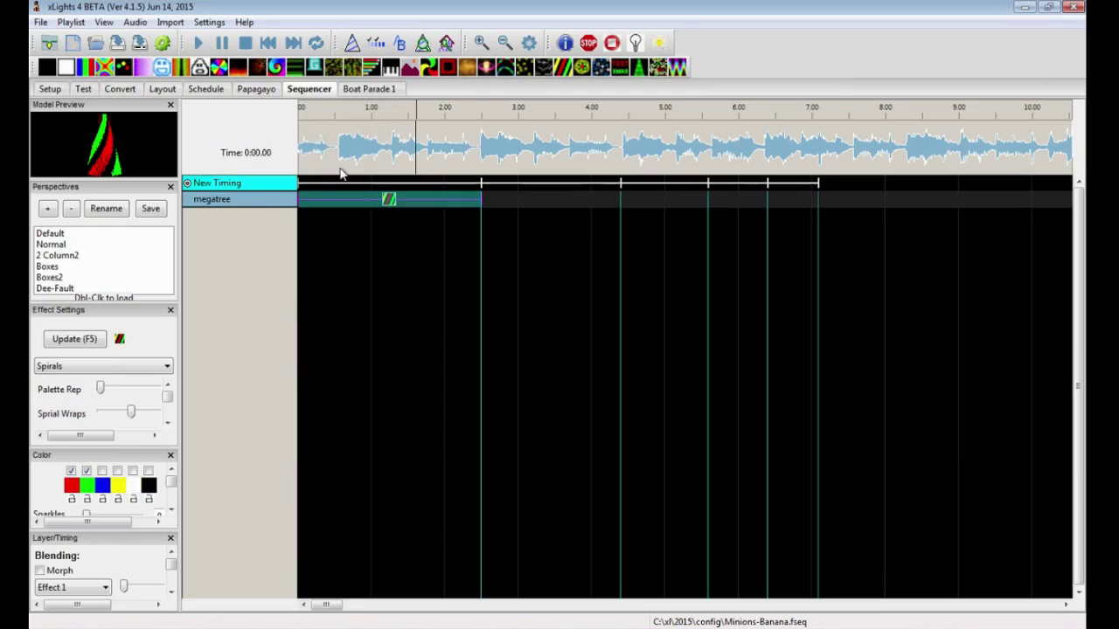
Step: Insert four effect layers on the megatree model above the layer holding the Spirals effect
right_click(278, 198)
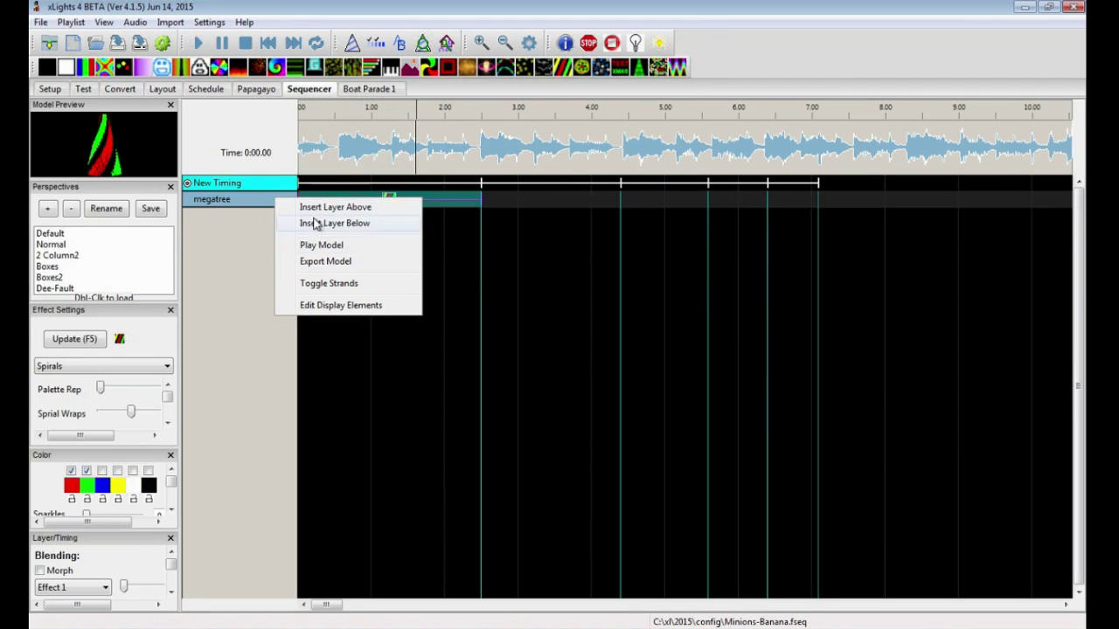
left_click(318, 206)
right_click(278, 216)
left_click(299, 220)
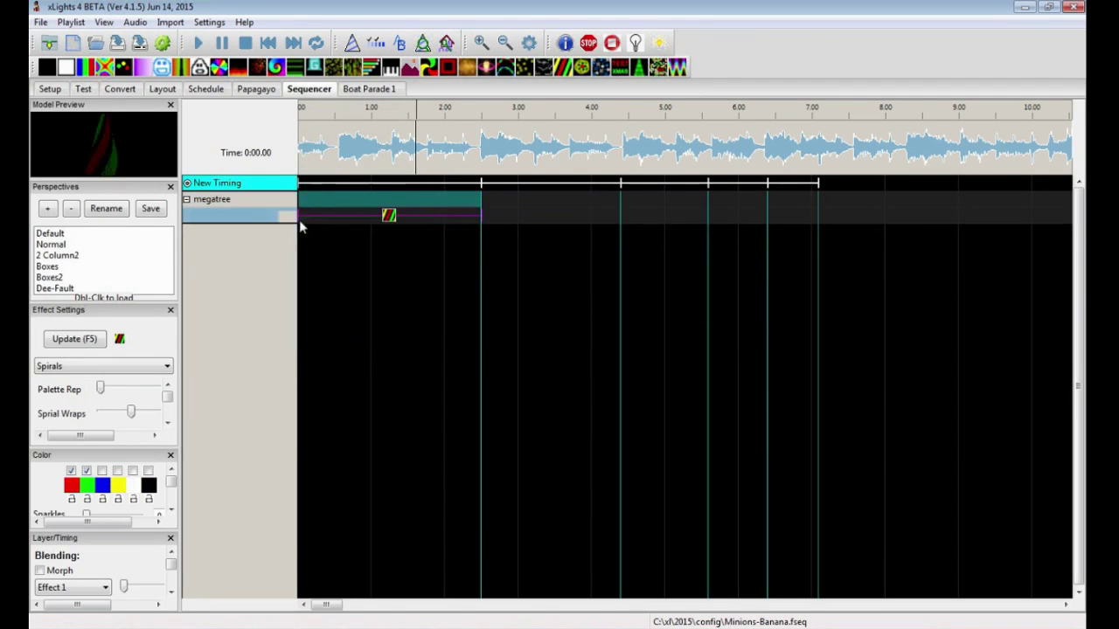
right_click(276, 216)
left_click(297, 241)
right_click(279, 233)
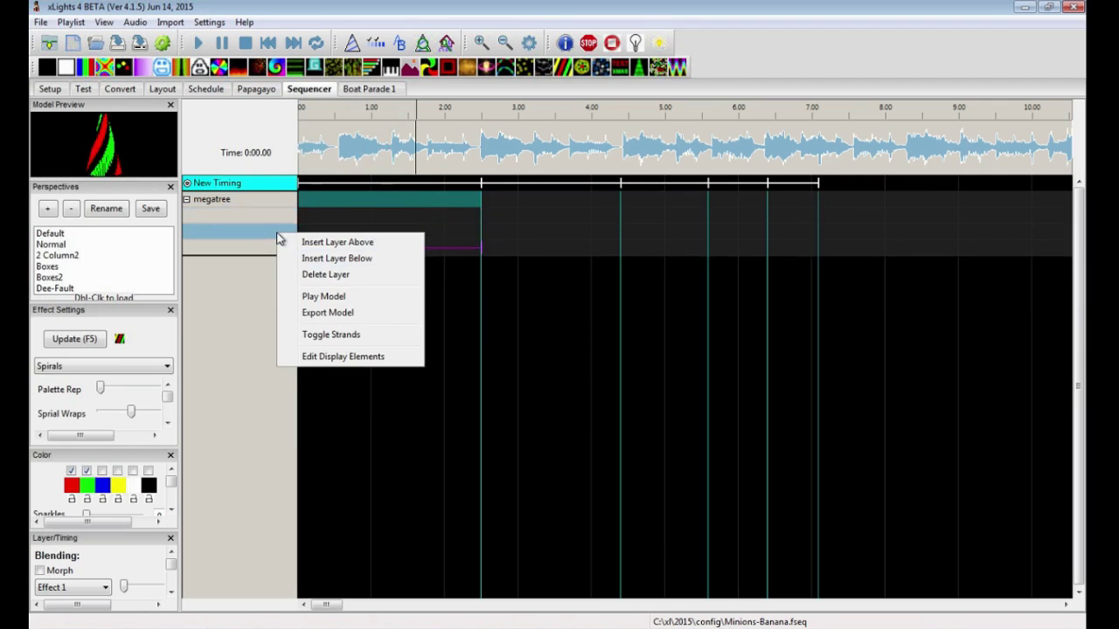
left_click(301, 245)
Step: Fill the next three intervals of megatree's lowest layer with Butterfly, Color Wash and Fire effects, from about 2.5 to 6.4 seconds
left_click(338, 254)
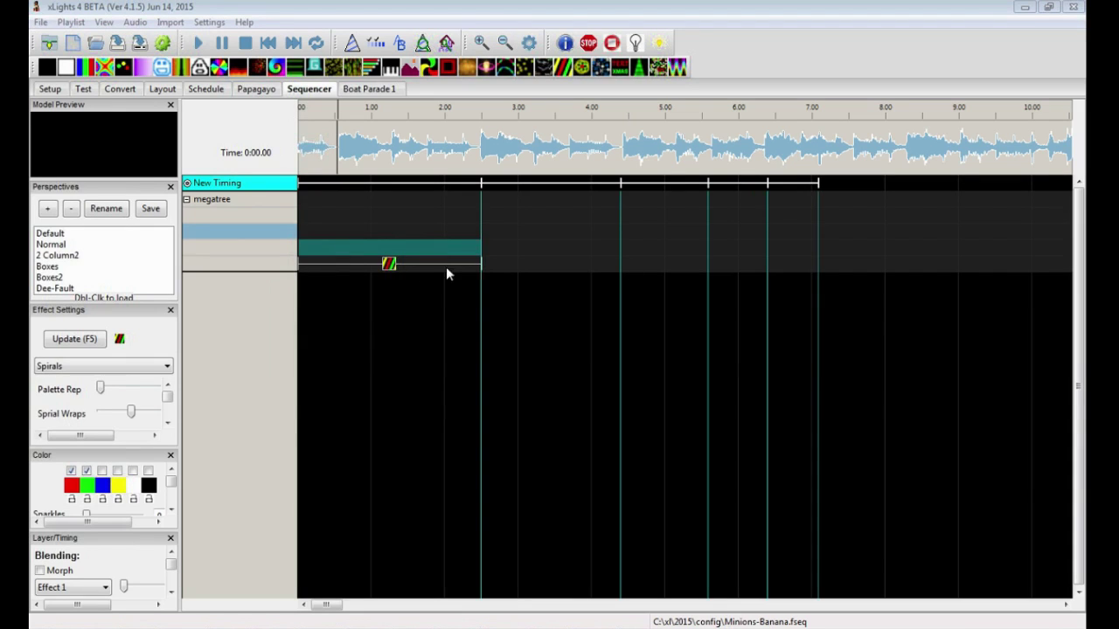
left_click(531, 266)
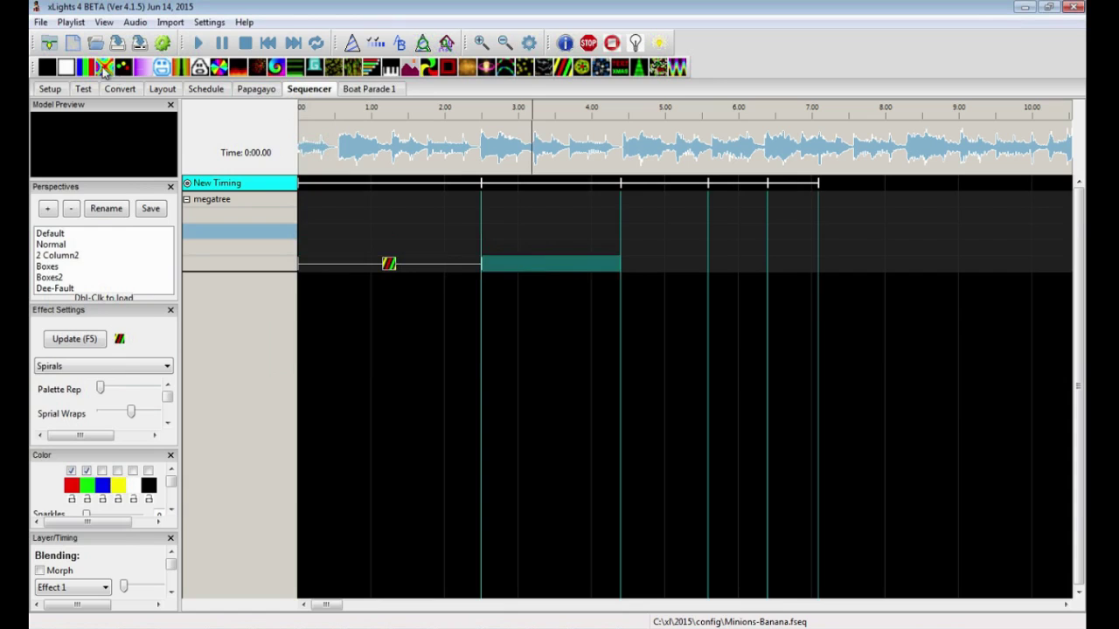
left_click(546, 267)
left_click(104, 66)
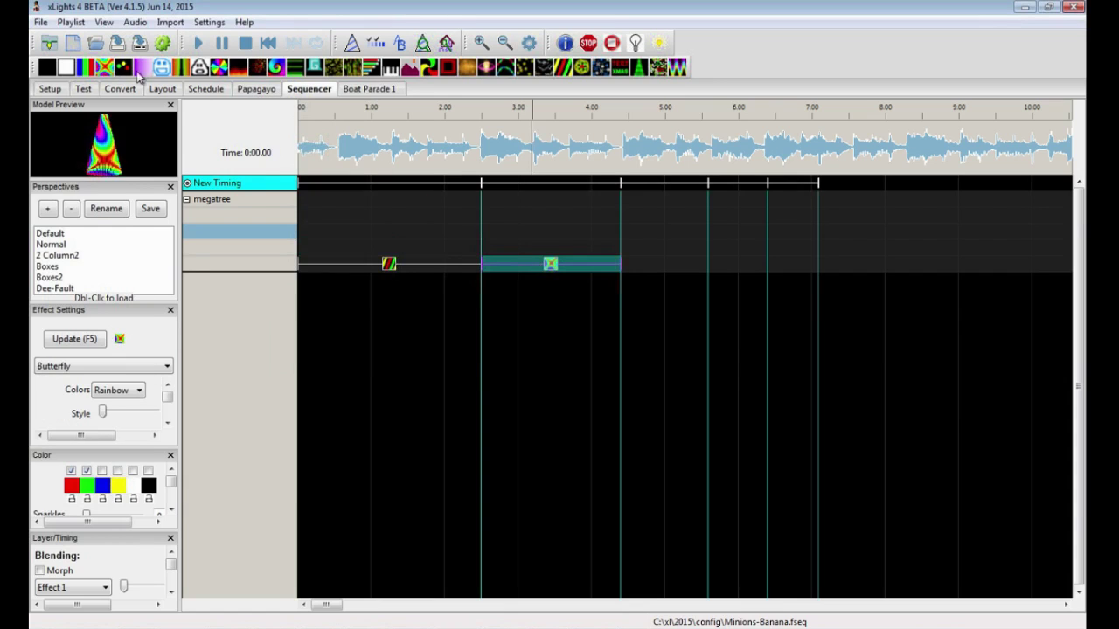
left_click_drag(165, 70, 641, 264)
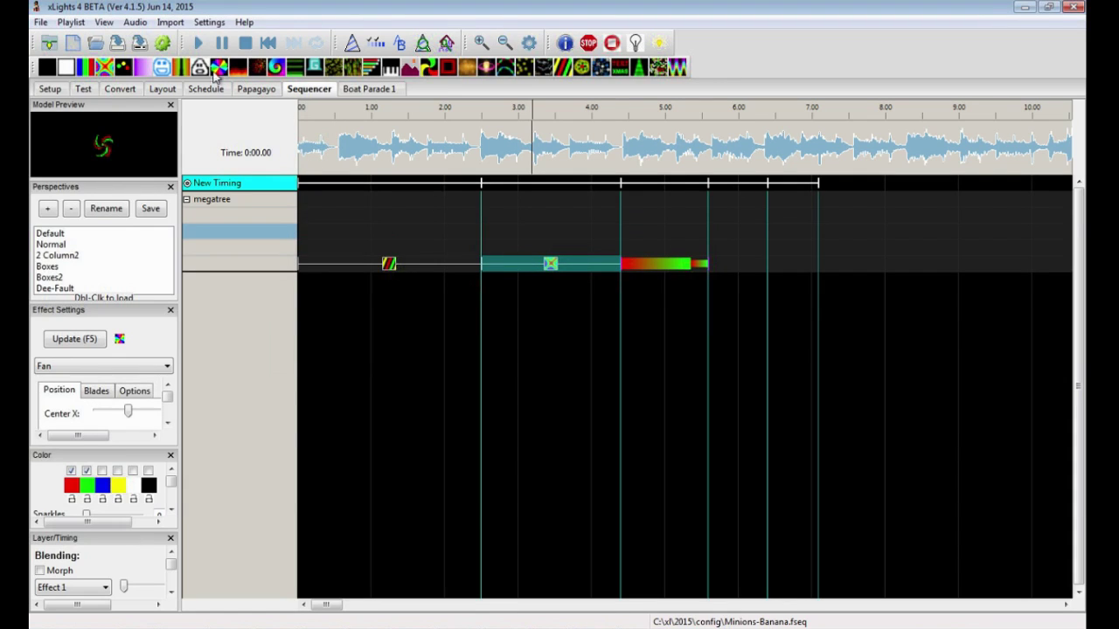
left_click_drag(238, 70, 724, 262)
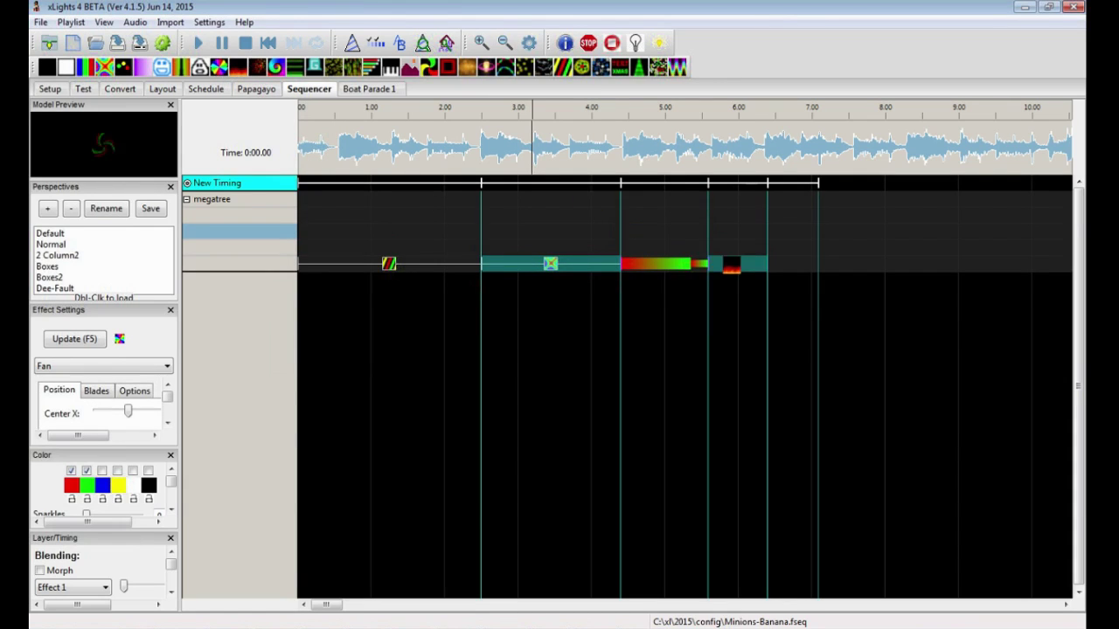
Step: Select the Butterfly effect and undock, enlarge and arrange the Model Preview and Effect Settings windows below the effects
left_click(550, 264)
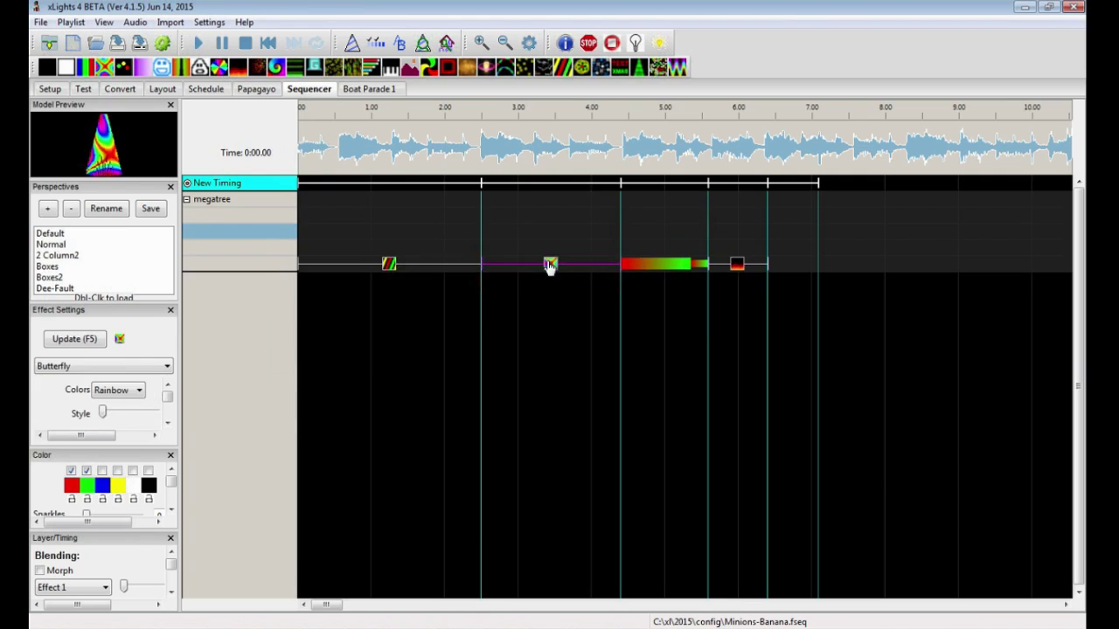
double_click(140, 105)
left_click_drag(505, 367, 777, 565)
left_click_drag(583, 262, 773, 295)
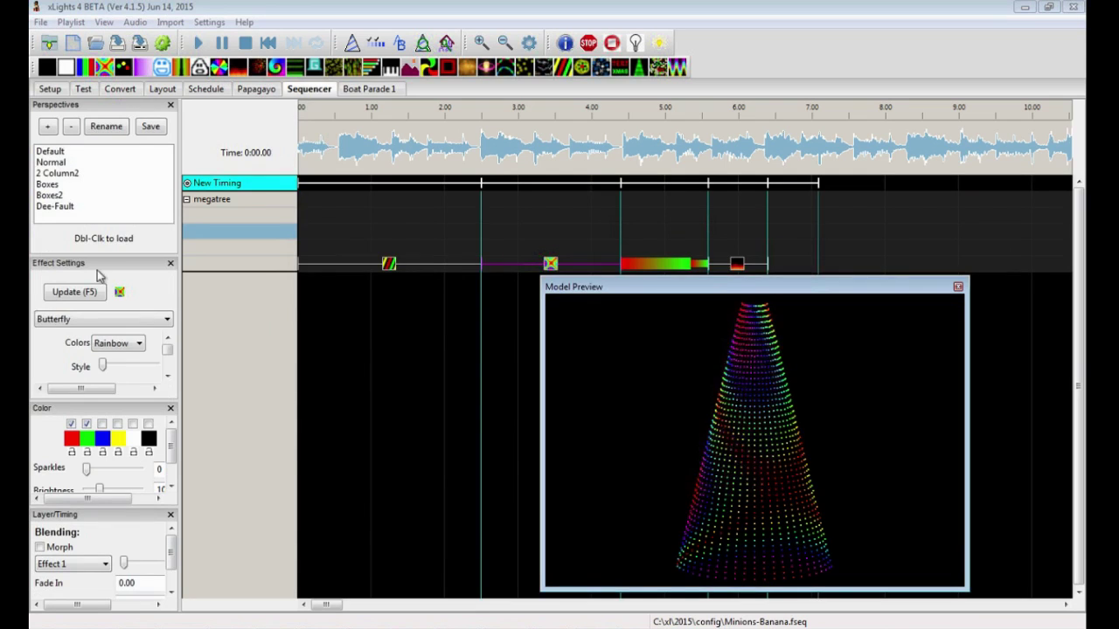
double_click(96, 263)
left_click_drag(262, 270, 457, 304)
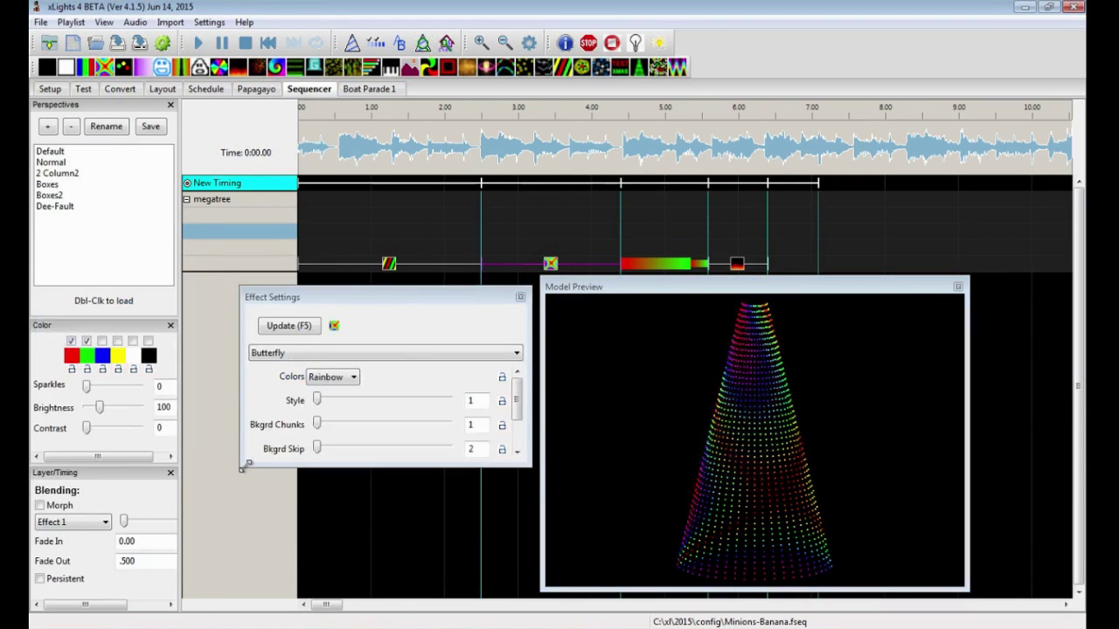
left_click_drag(243, 468, 179, 560)
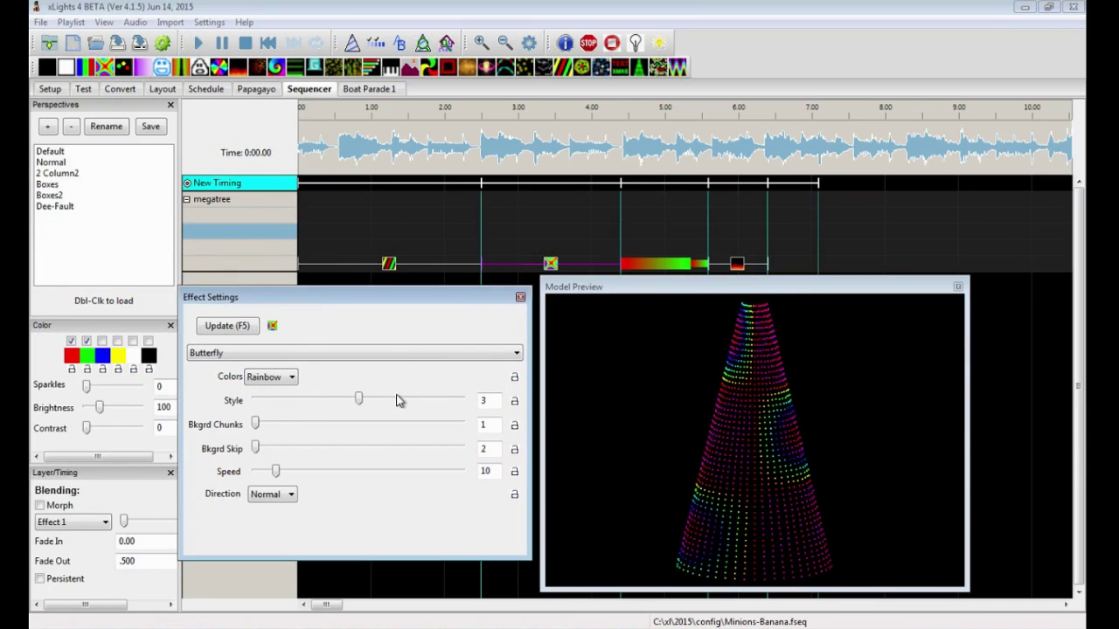
Step: Set the Butterfly effect's Style to 4, update the effect and close the floating Effect Settings and Model Preview windows
left_click(434, 400)
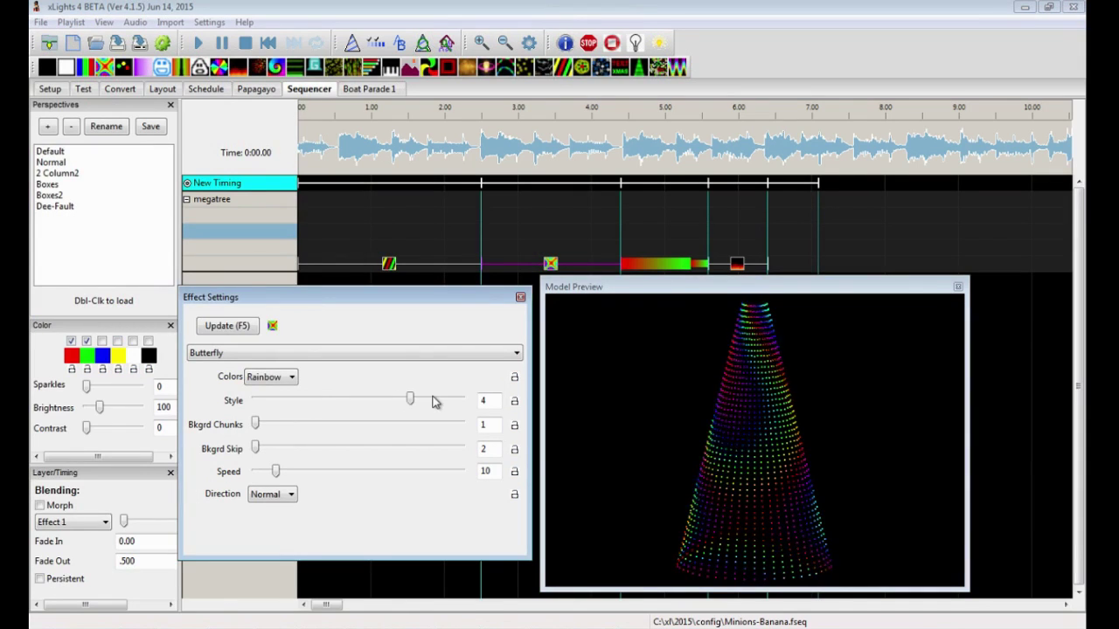
left_click(212, 326)
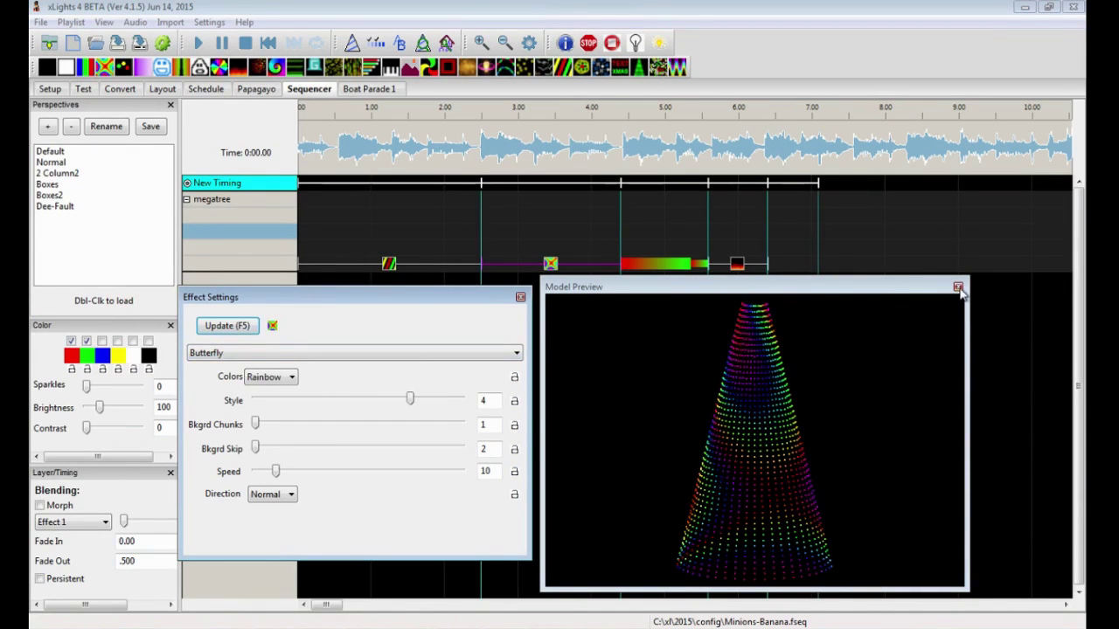
left_click(521, 298)
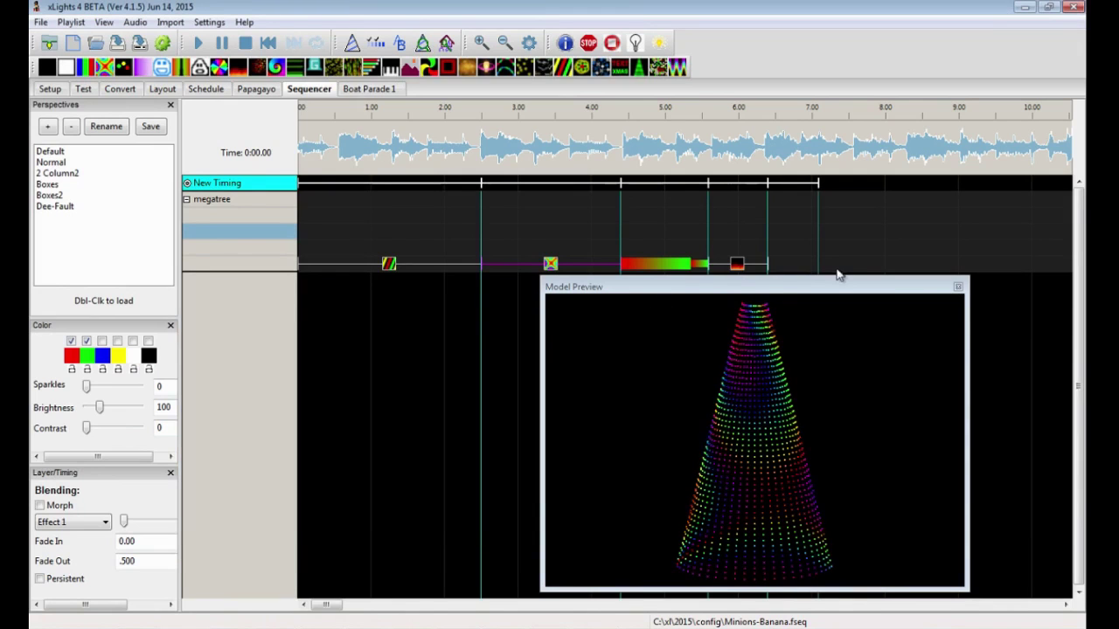
left_click(958, 288)
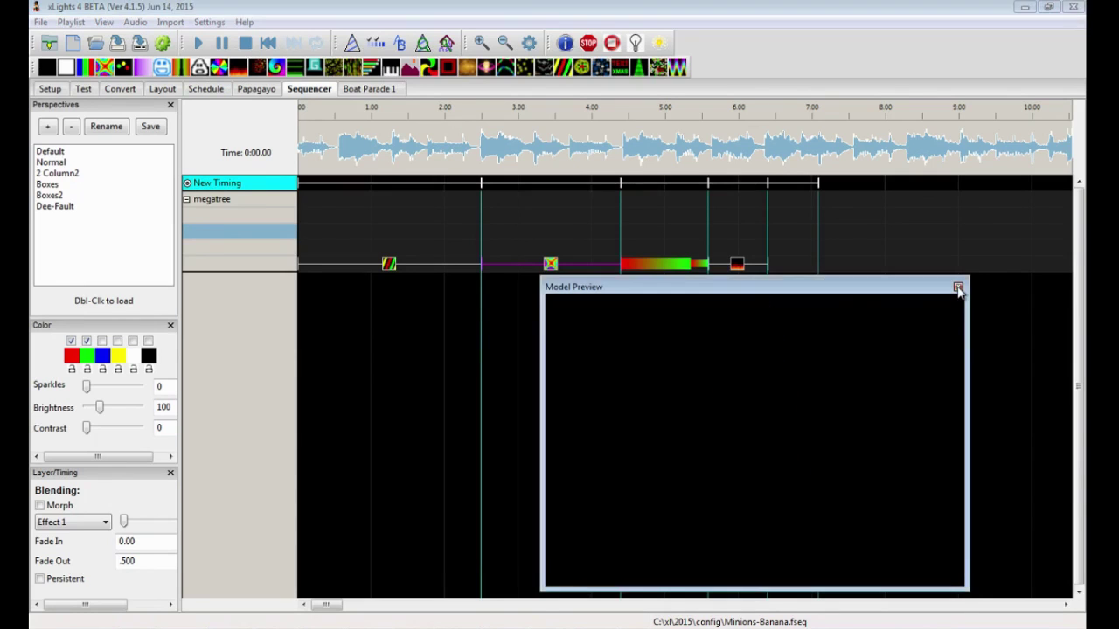
Step: Try applying the 3Layer-PurplePhaser-Down favorite preset to megatree's lowest layer at about 6.4 seconds
left_click(782, 267)
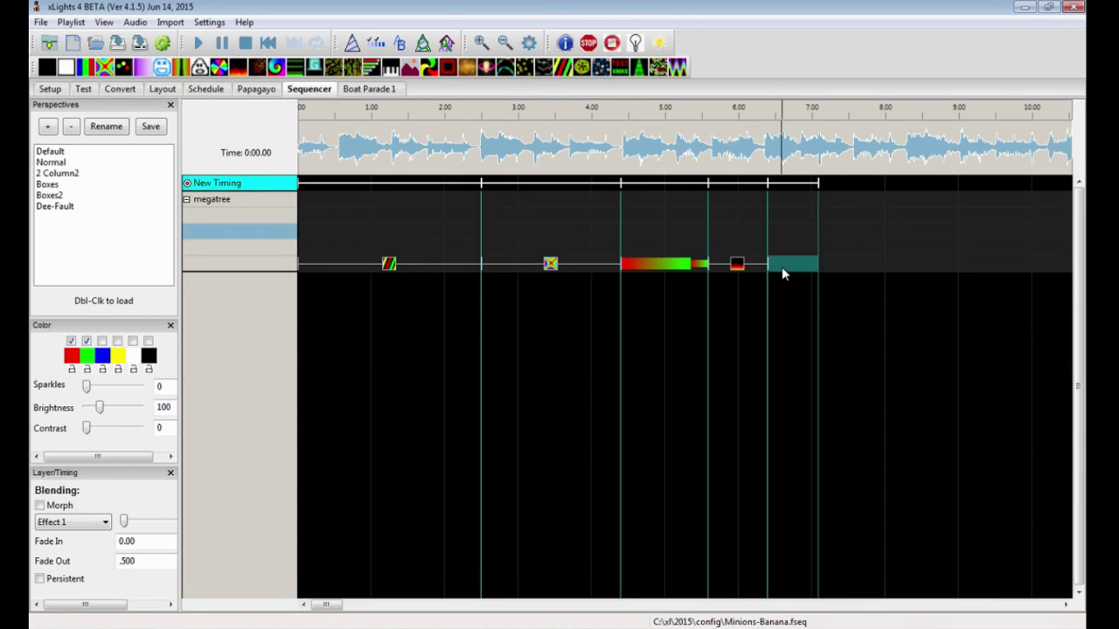
right_click(781, 267)
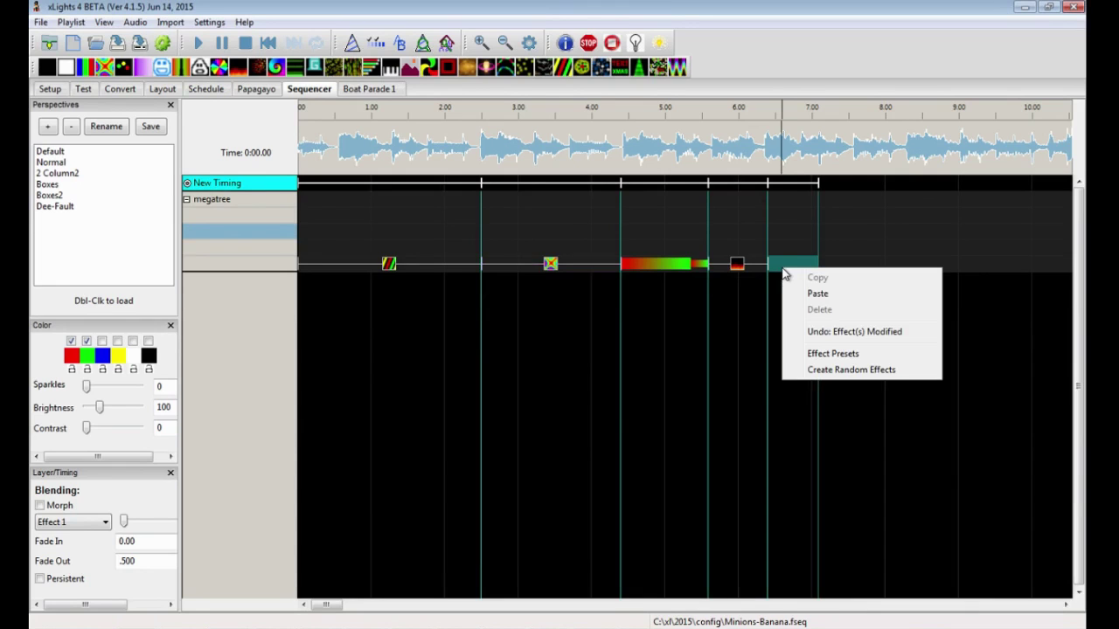
left_click(811, 355)
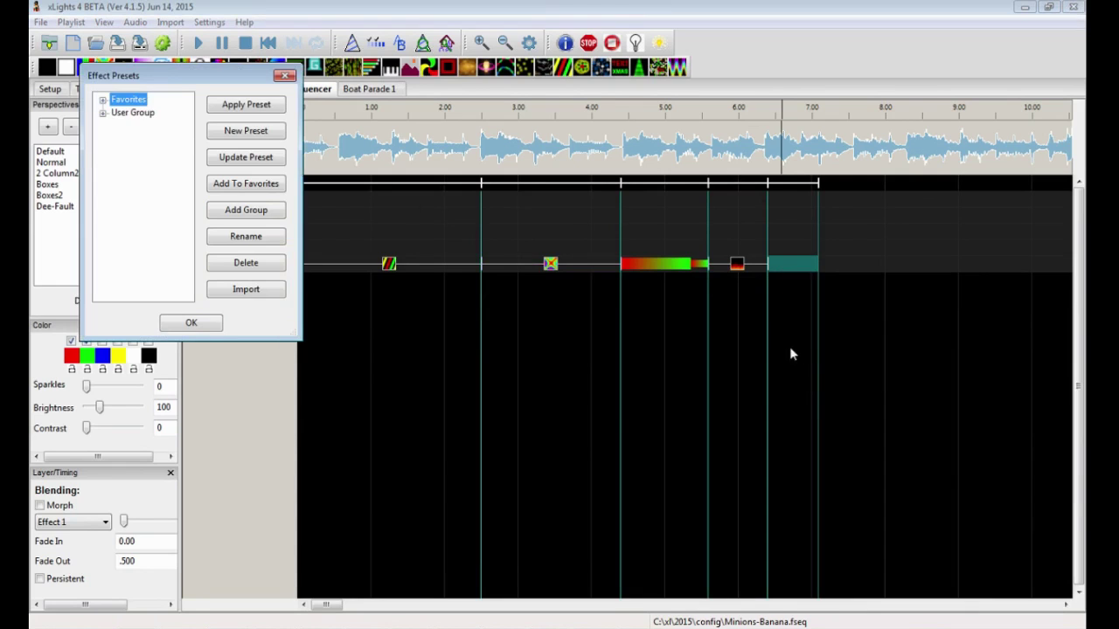
left_click(102, 103)
left_click_drag(299, 338, 395, 475)
left_click_drag(286, 156, 284, 278)
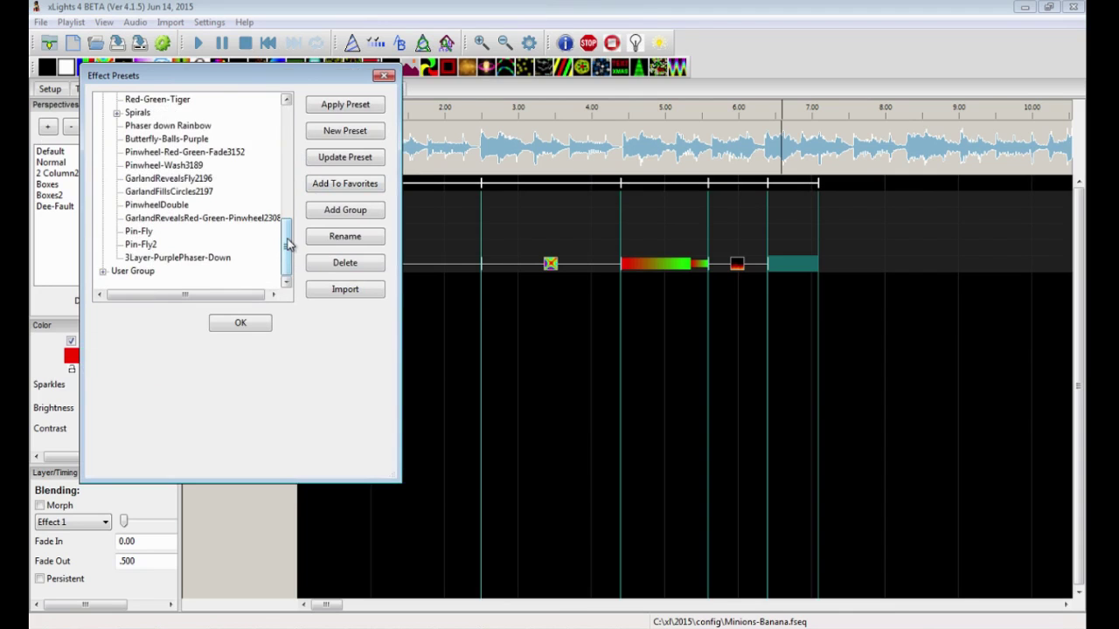
left_click(152, 260)
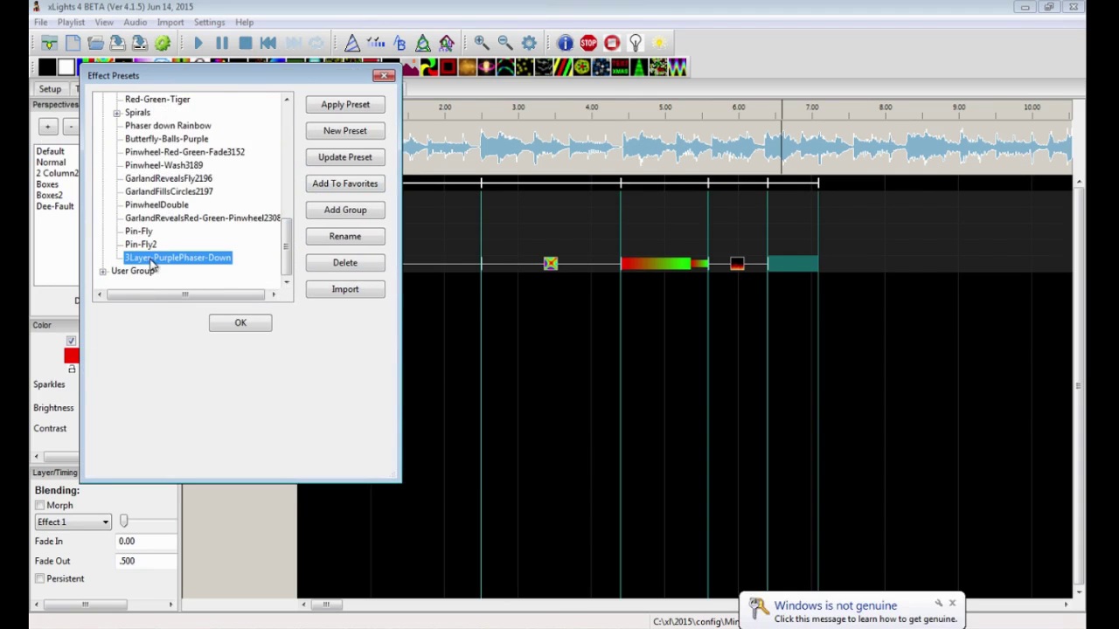
left_click(242, 323)
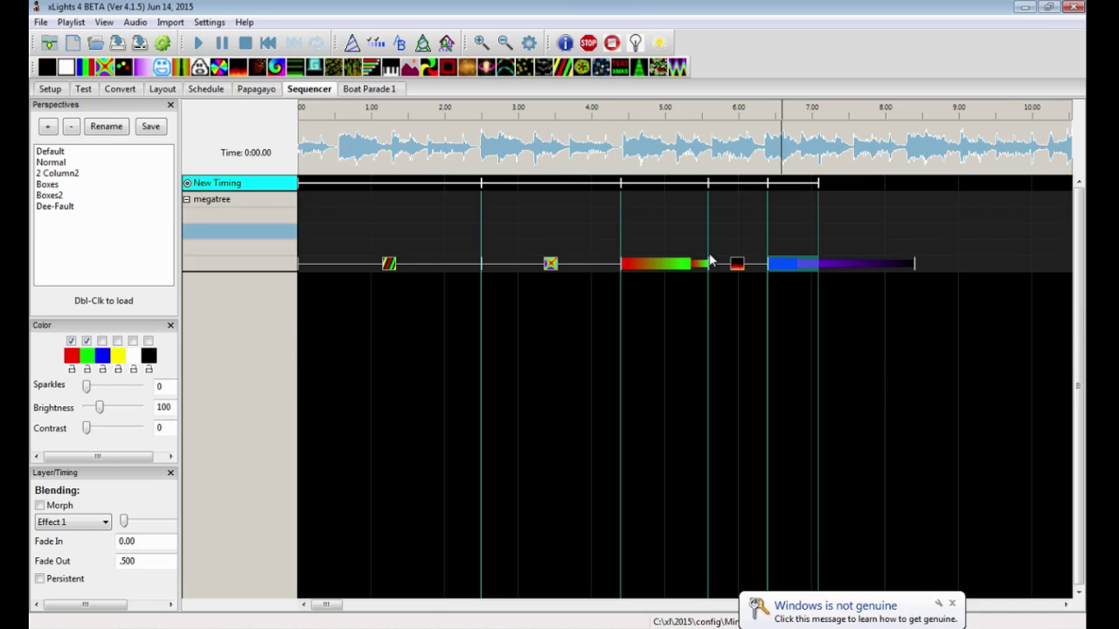
Step: Delete the preset effect from megatree's lowest layer at about 6.4 seconds
left_click(775, 205)
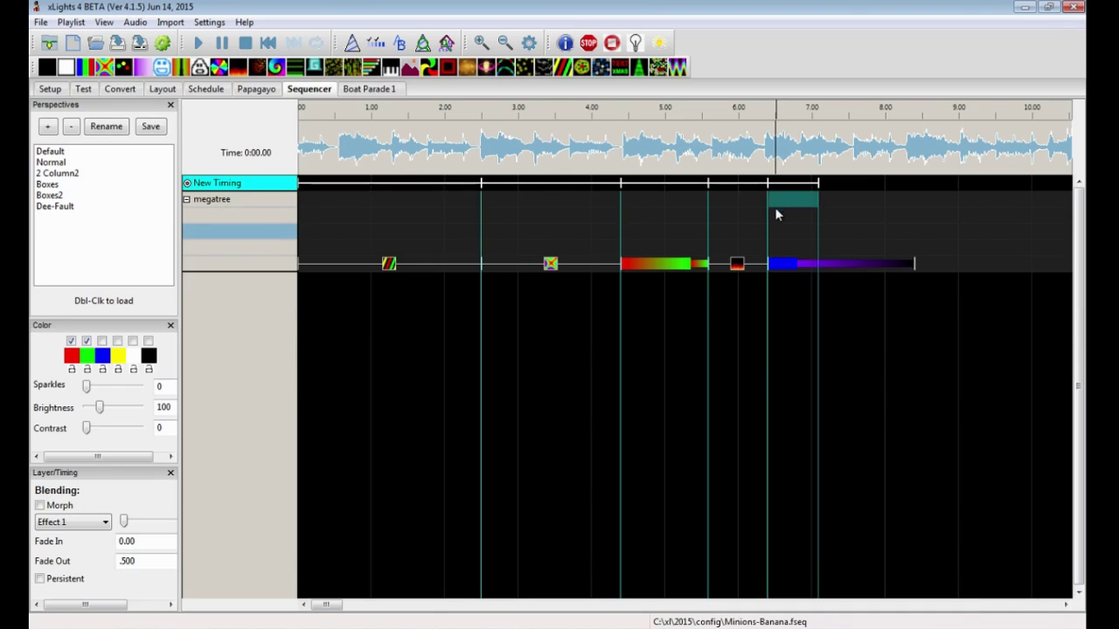
right_click(778, 261)
left_click(813, 303)
Step: Apply the 3Layer-PurplePhaser-Down preset starting at megatree's top layer at about 6.4 seconds
right_click(790, 219)
left_click(784, 200)
right_click(784, 200)
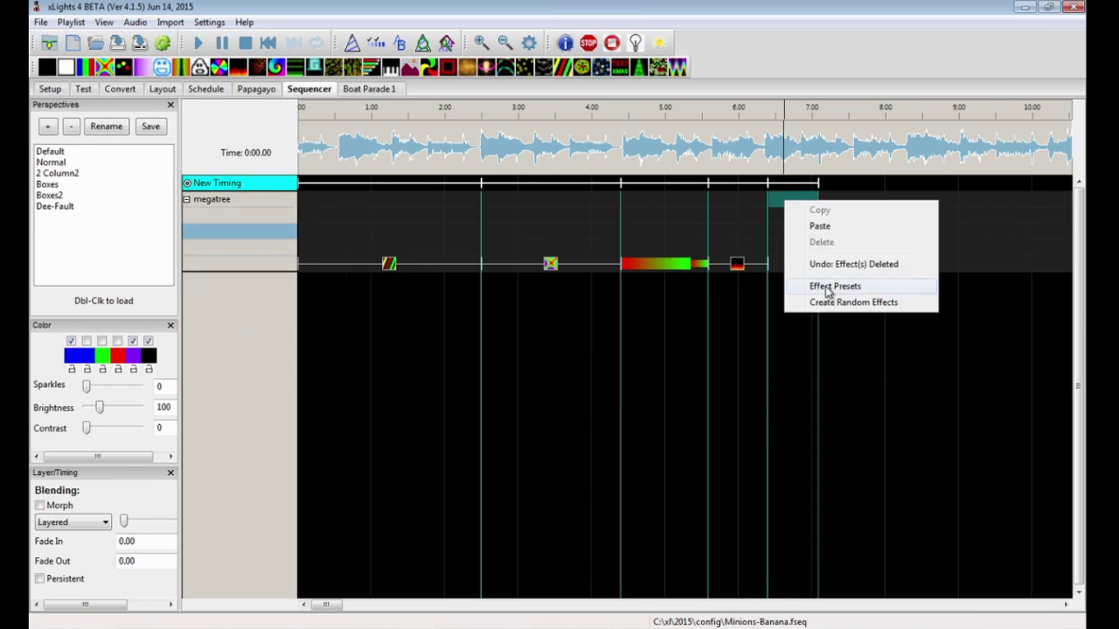
left_click(828, 287)
double_click(178, 257)
left_click(245, 324)
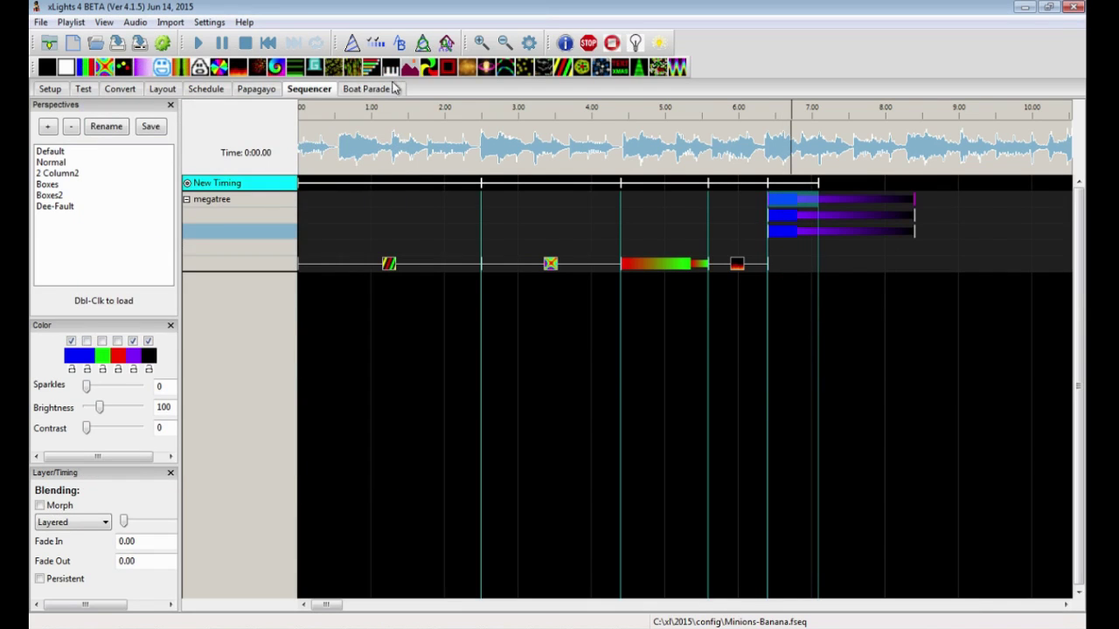
Step: Show the Model Preview of the three-layer preset and center the window below the effect rows
left_click(429, 51)
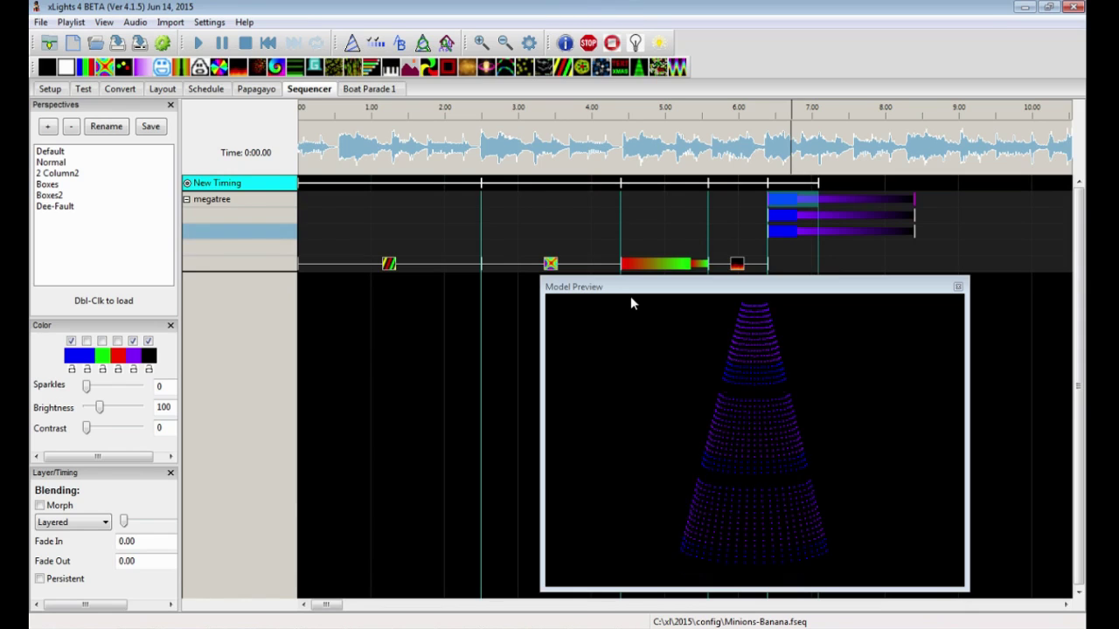
left_click_drag(869, 291, 778, 292)
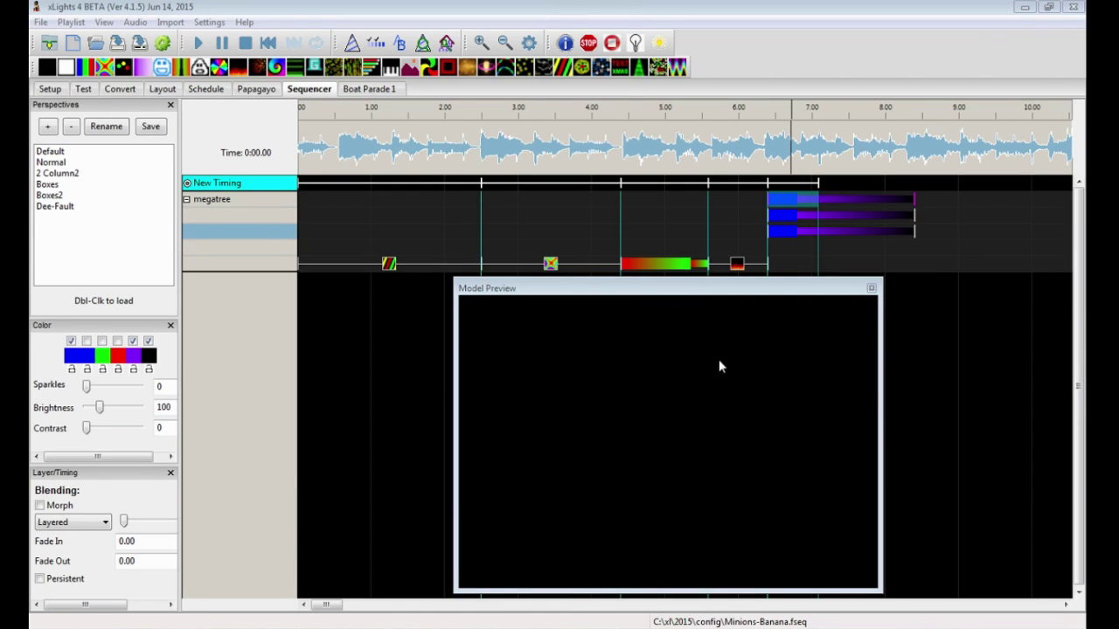
Step: Add timing marks at about 1.3, 5.2, 6.1, 6.6, 7.2, 8.3, 8.7 and 9.3 seconds, and close the Model Preview
left_click(393, 165)
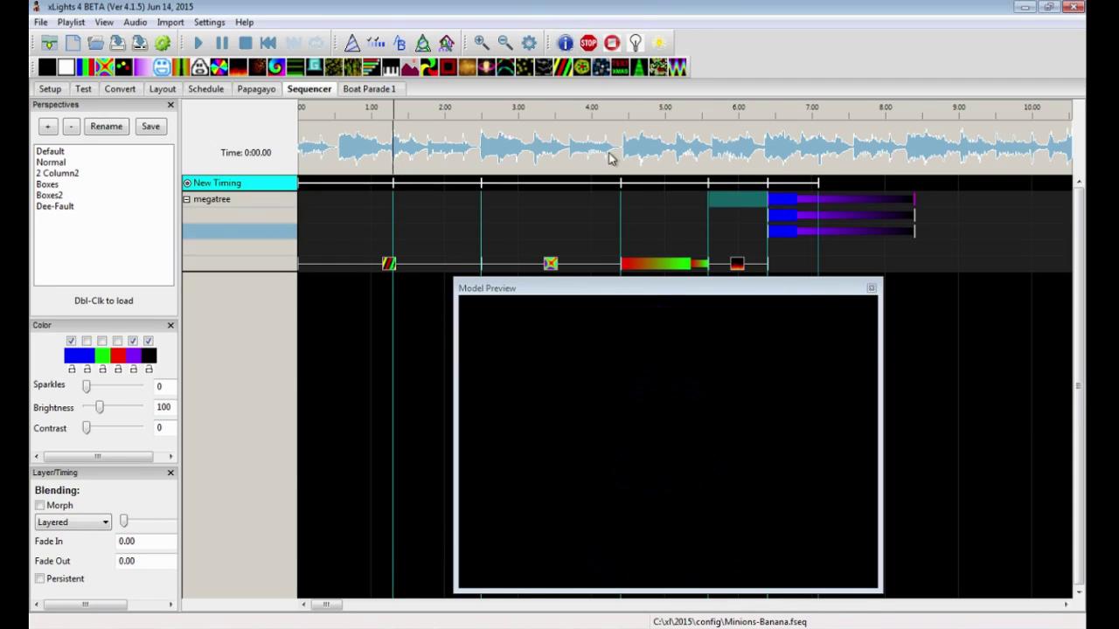
left_click(679, 162)
key("t")
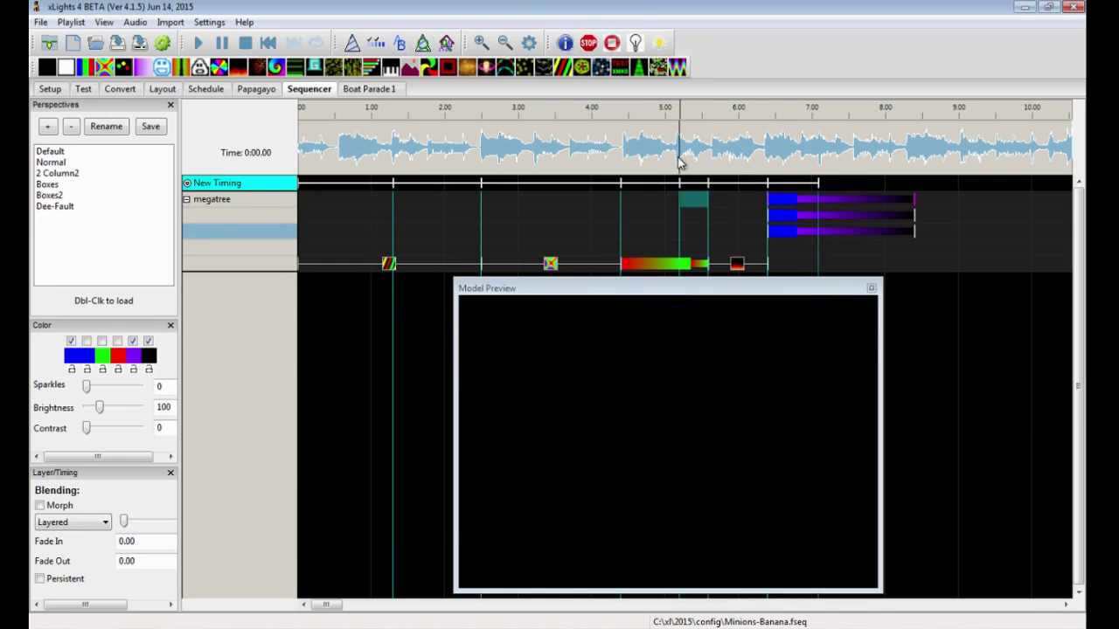
left_click(745, 163)
key("t")
left_click(781, 163)
key("t")
left_click(826, 163)
key("t")
left_click(907, 157)
key("t")
left_click(936, 159)
key("t")
left_click(980, 155)
key("t")
left_click(1005, 157)
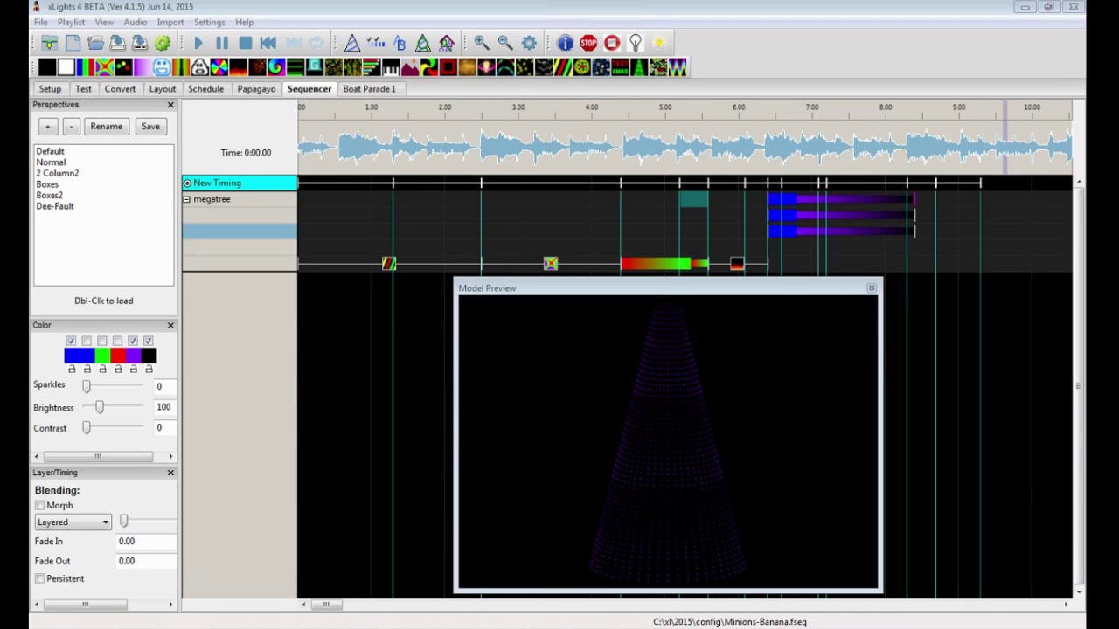
left_click(871, 288)
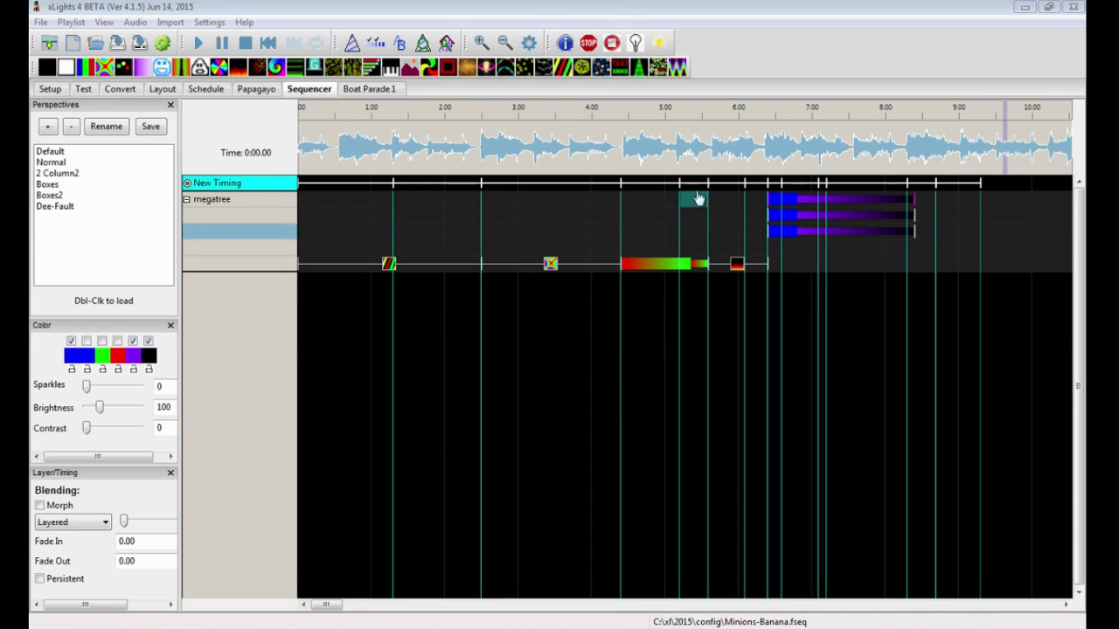
Step: Add timing marks at about 10.4, 11.8, 12.8, 14.4 and 15.5 seconds on the New Timing track
left_click_drag(326, 605, 358, 607)
key("t")
key("t")
key("t")
key("t")
left_click(973, 153)
key("t")
Step: Place On, Fire, Fire and Garlands effects on megatree's third layer from about 10.4 to 15.5 seconds, and check the Model Preview before closing it
left_click(611, 237)
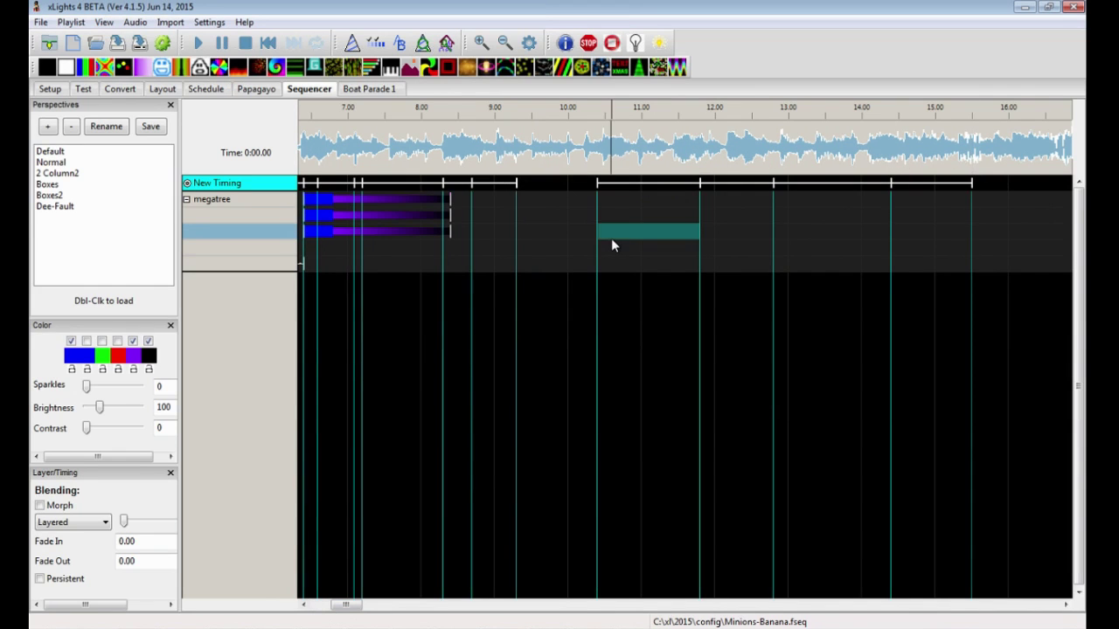
double_click(611, 238)
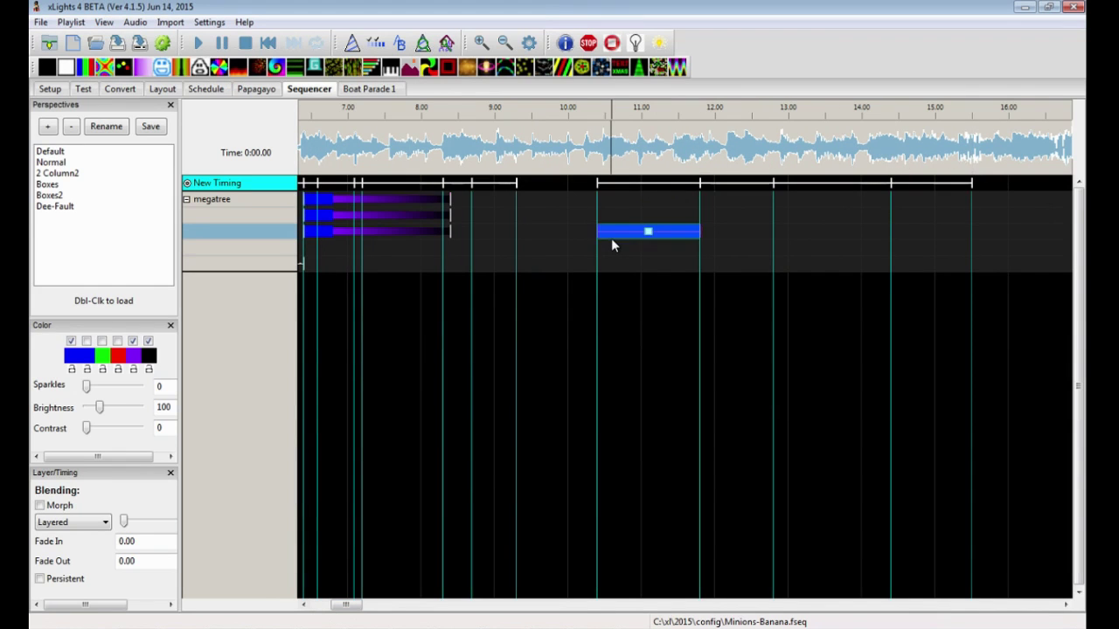
left_click(713, 230)
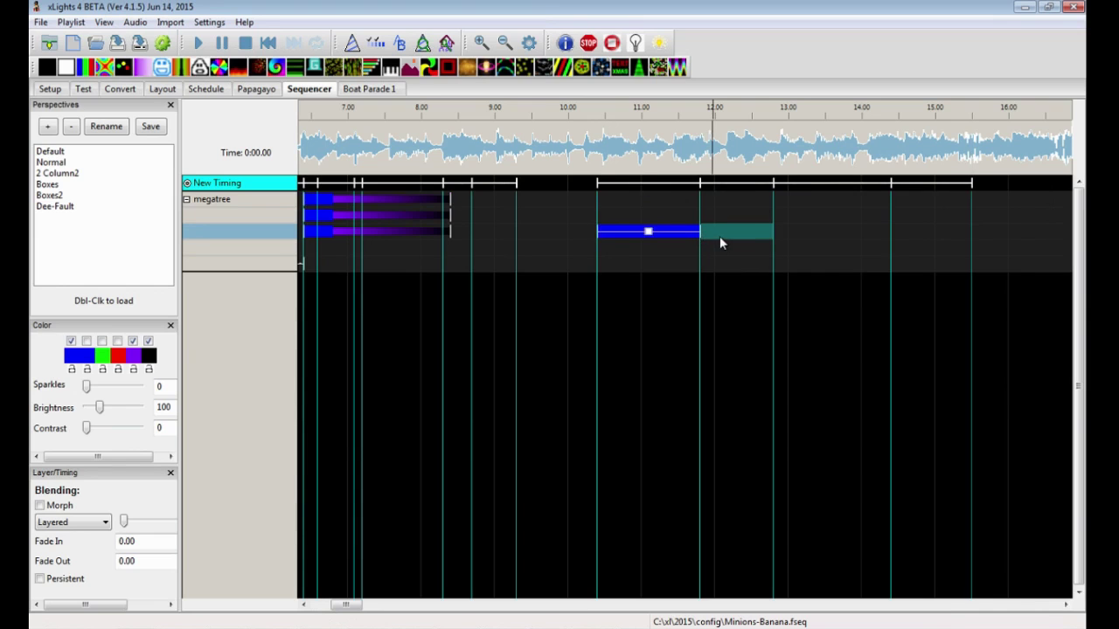
left_click(802, 234)
key("Escape")
left_click(812, 232)
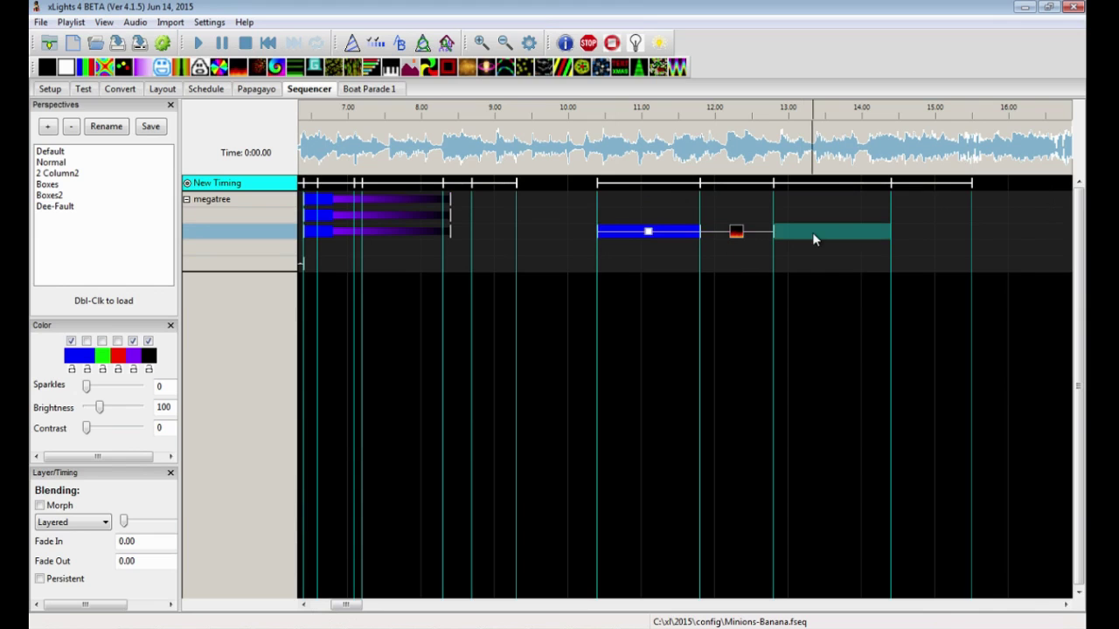
left_click(812, 232)
left_click(929, 231)
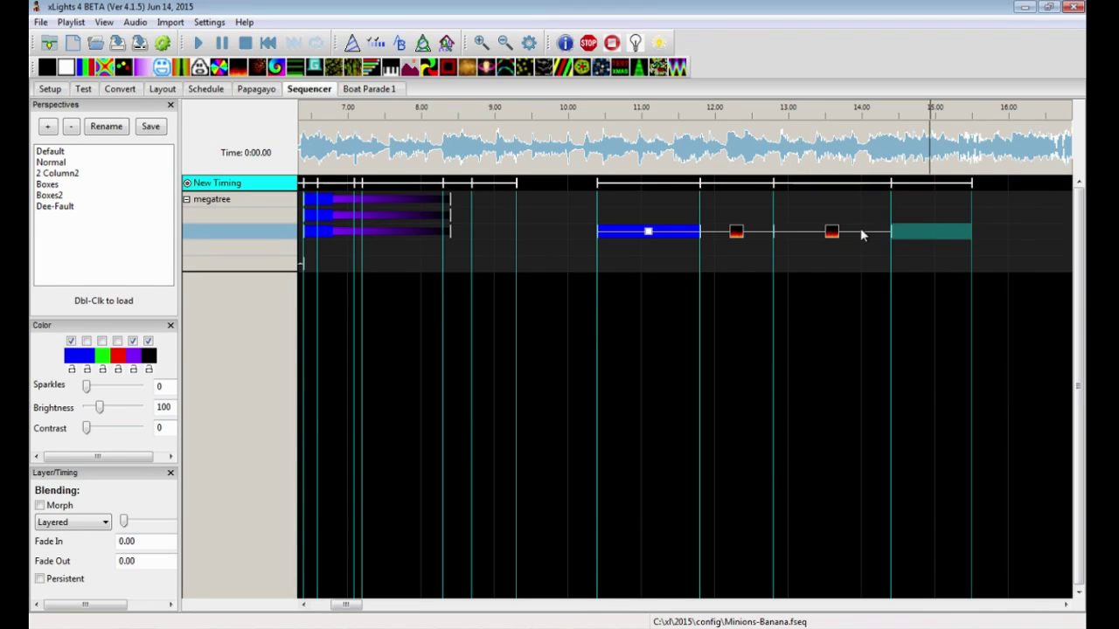
left_click(935, 238)
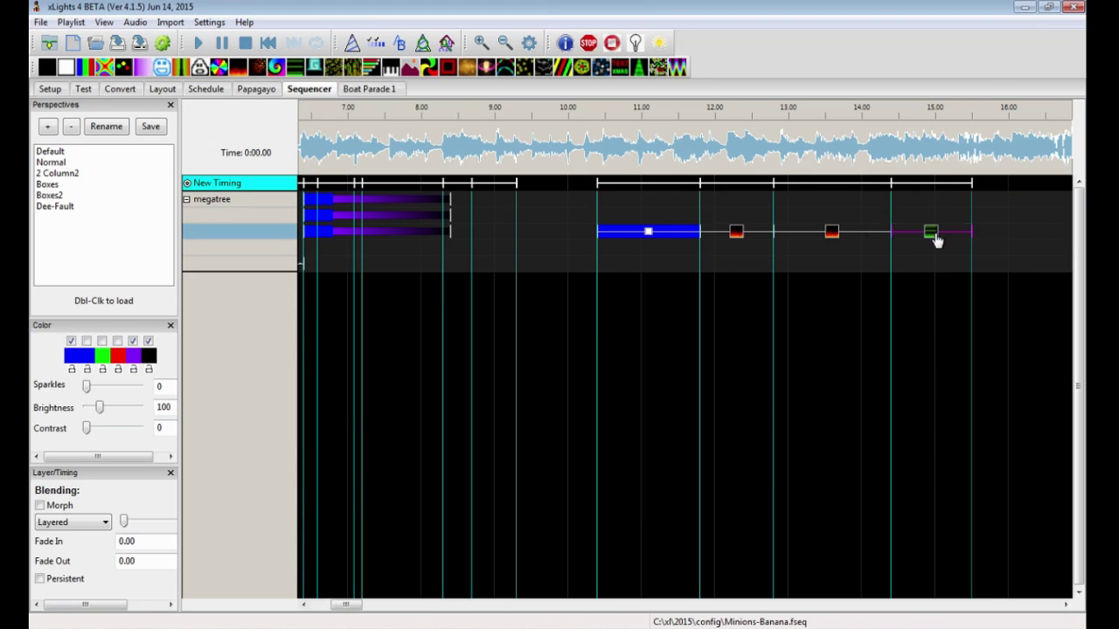
left_click(428, 48)
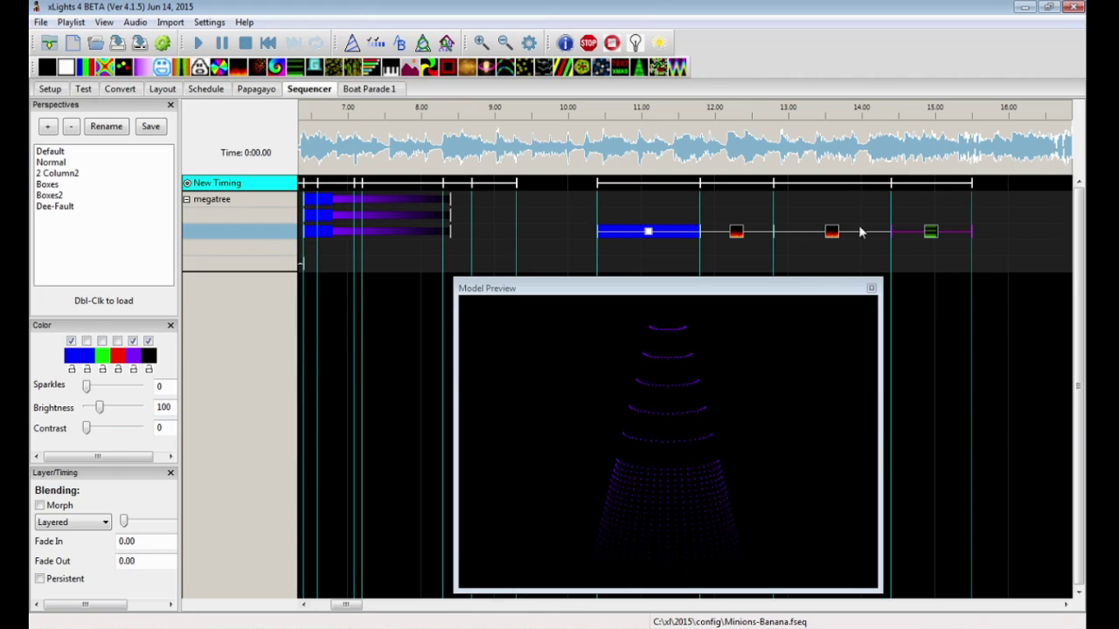
left_click(872, 289)
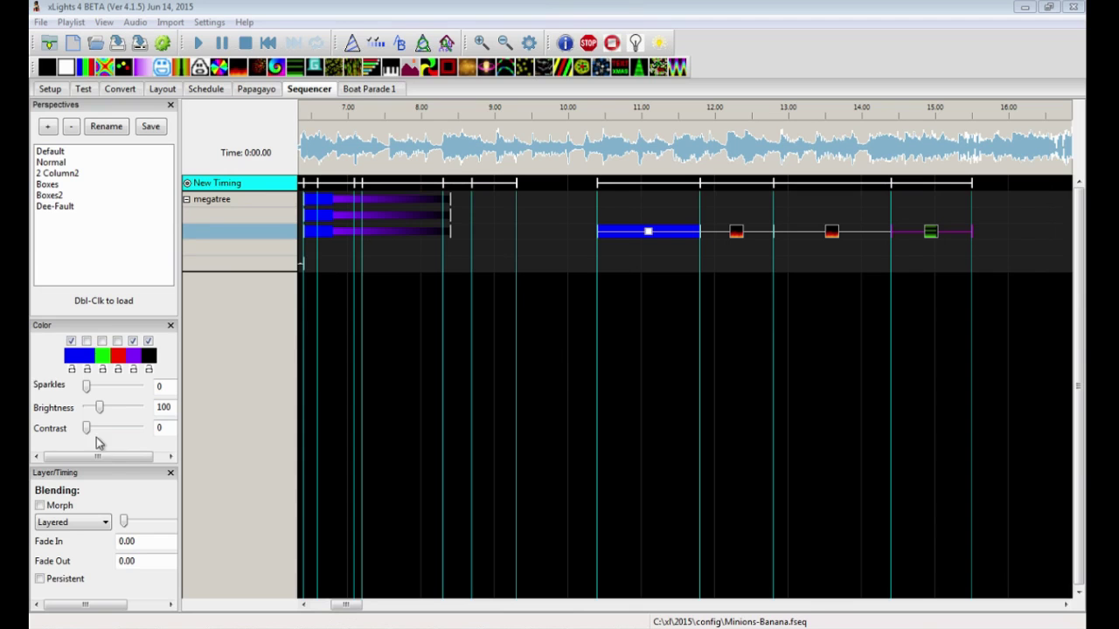
Step: Restore the xLights window to a smaller size, minimize the browser and move xLights aside to uncover the desktop shortcuts
key("super")
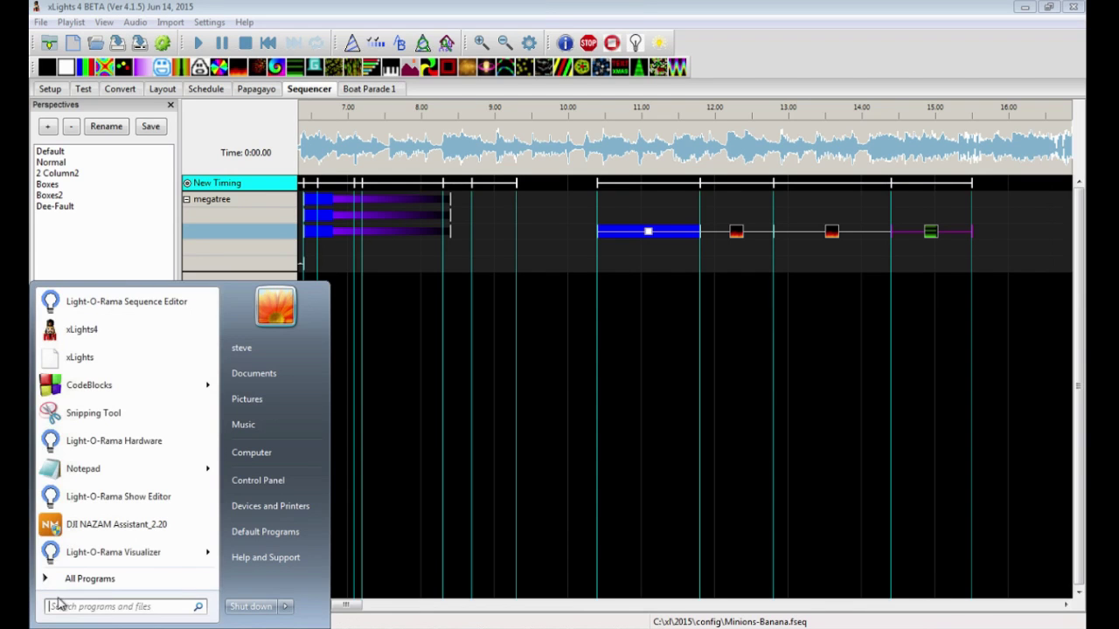
left_click(101, 582)
double_click(962, 7)
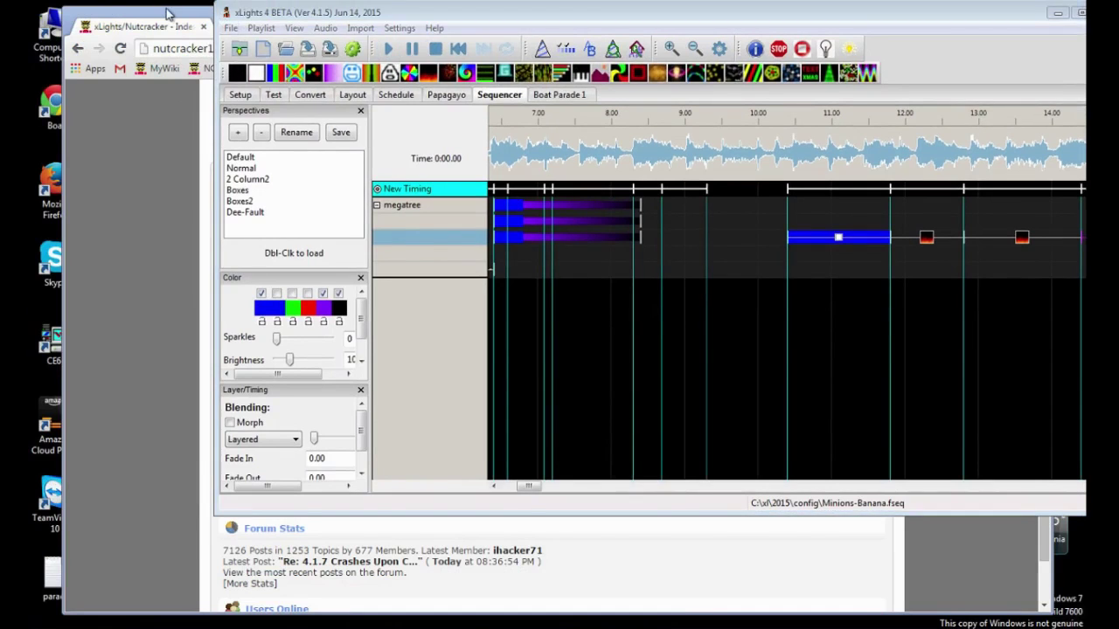
left_click(170, 14)
left_click(991, 15)
left_click_drag(456, 18, 480, 26)
Step: Launch Audacity from the desktop, bring it to the front and dismiss its welcome message
double_click(250, 104)
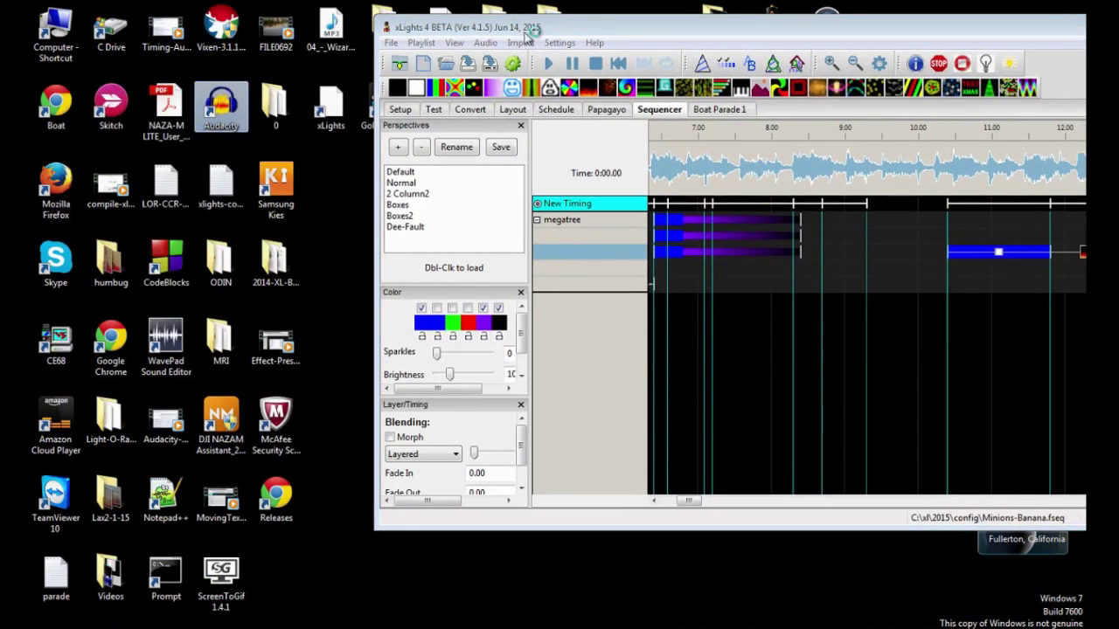
left_click_drag(562, 30, 304, 32)
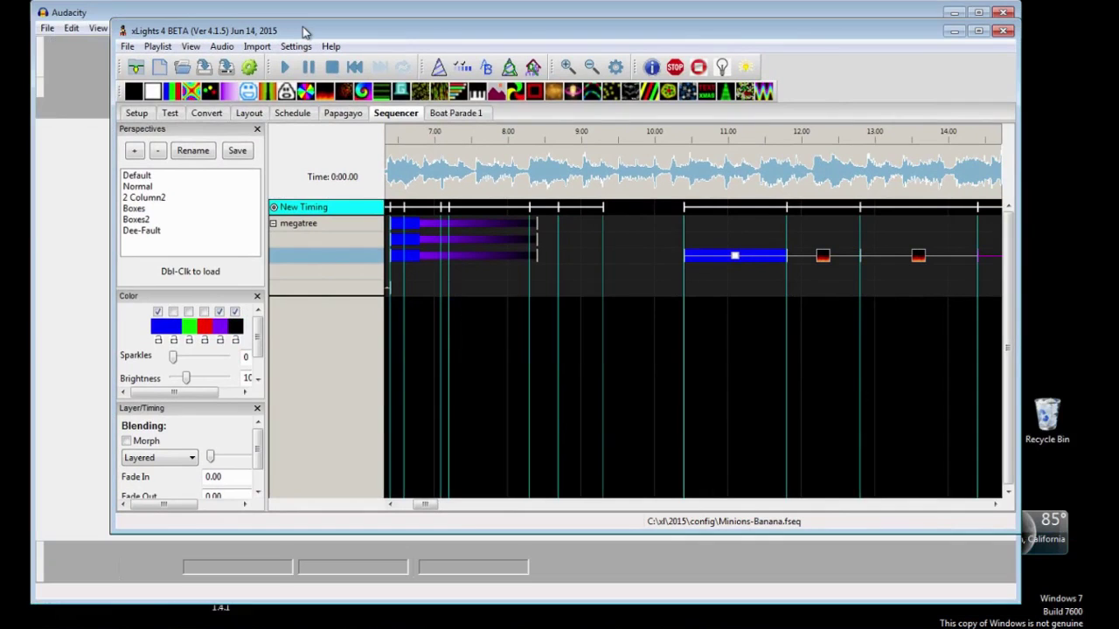
left_click(75, 162)
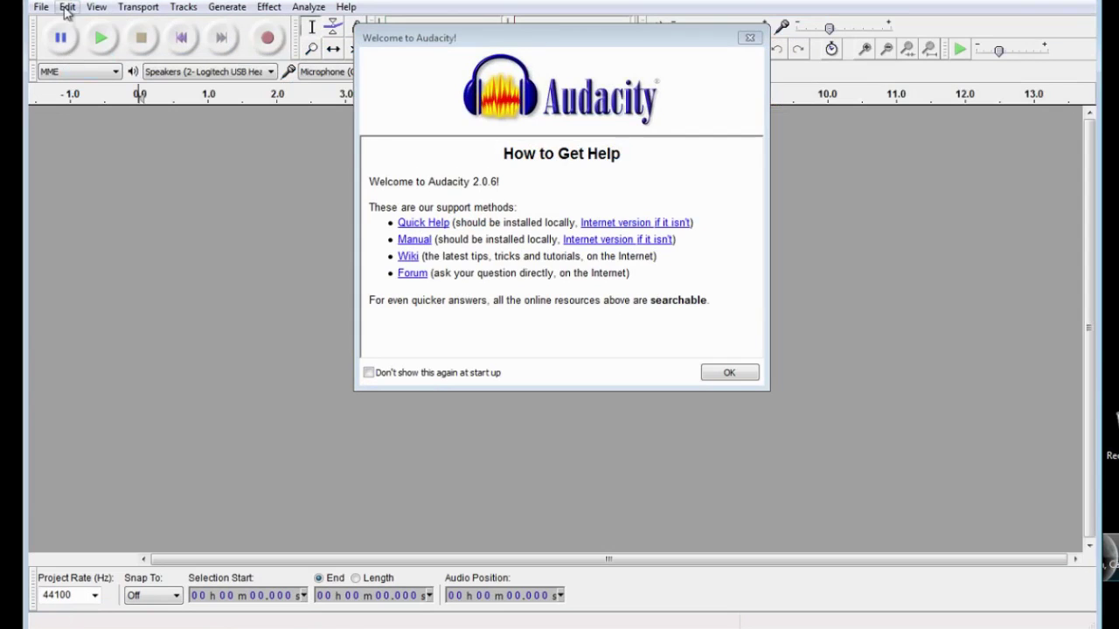
left_click(729, 372)
Step: Open the audio file 01-04- Run Run Rudolph from the Audio folder
left_click(41, 7)
left_click(69, 44)
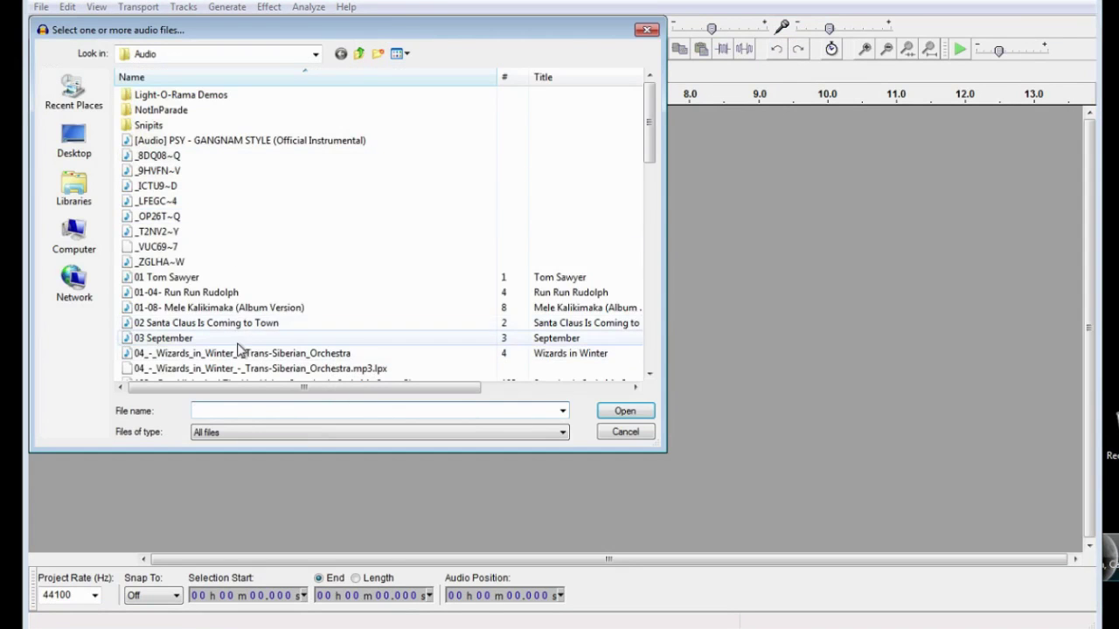
double_click(220, 297)
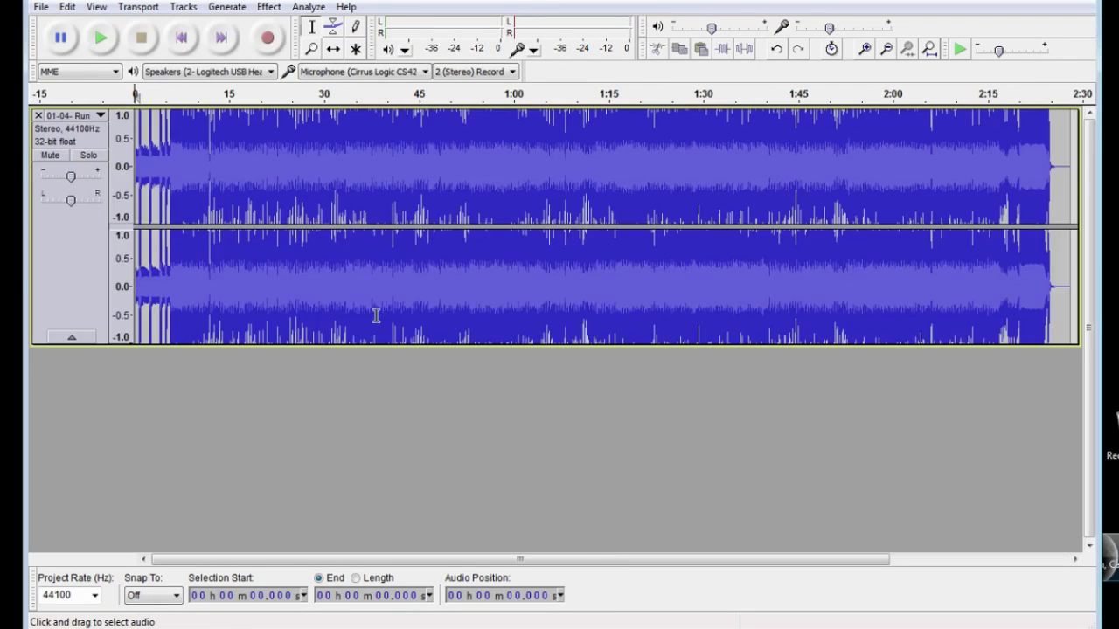
Step: Run the Bar and Beat Tracker: Beats analysis on the song with 4.0 beats per bar
left_click(313, 8)
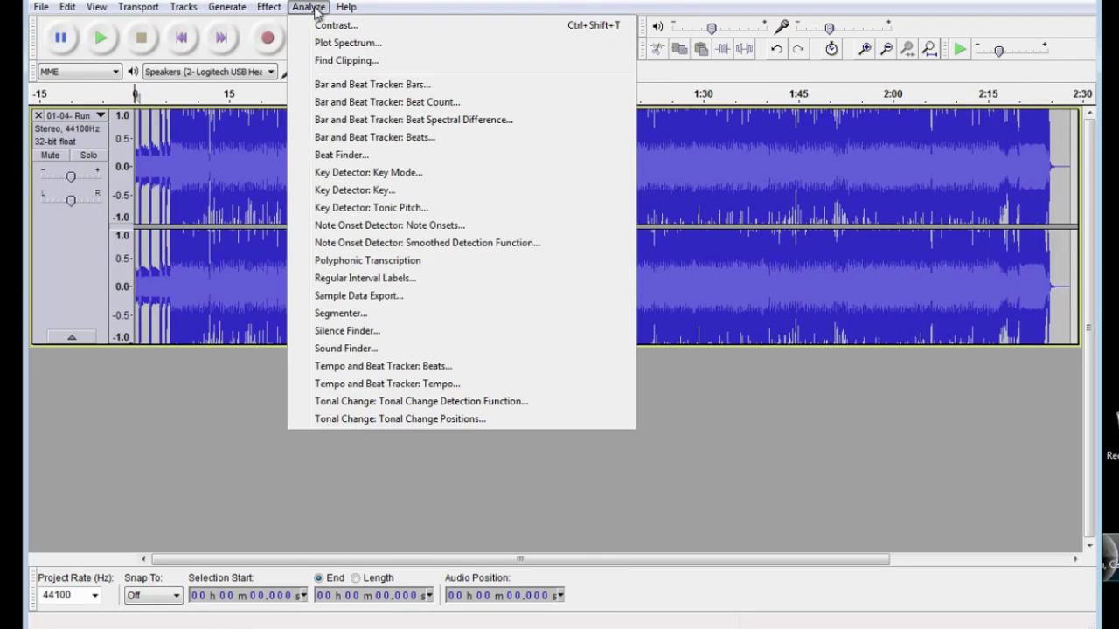
left_click(346, 147)
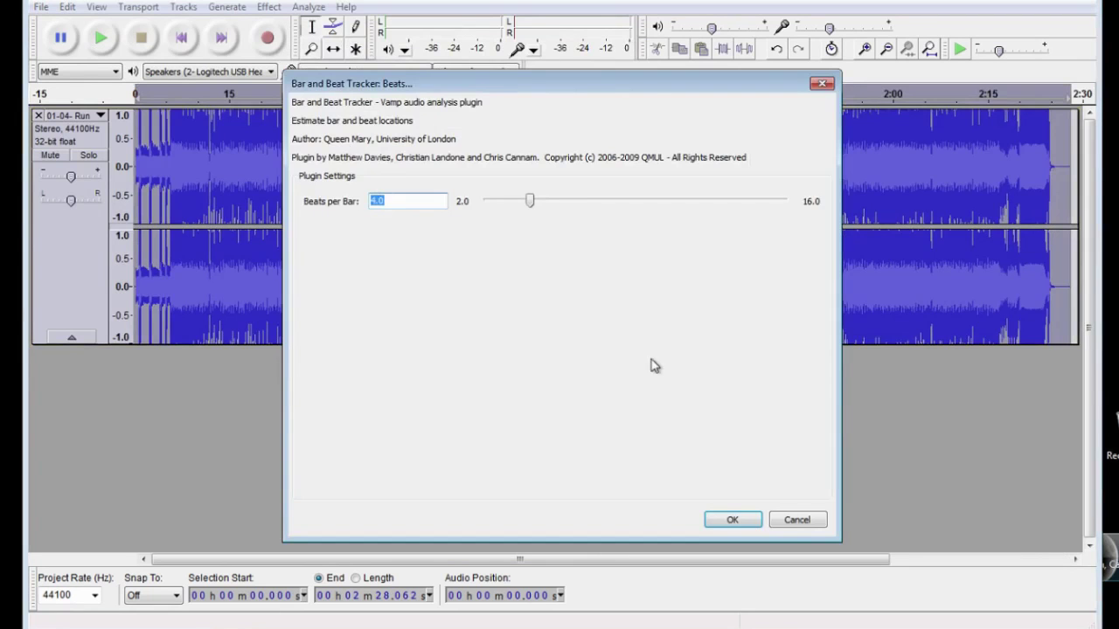
left_click(729, 521)
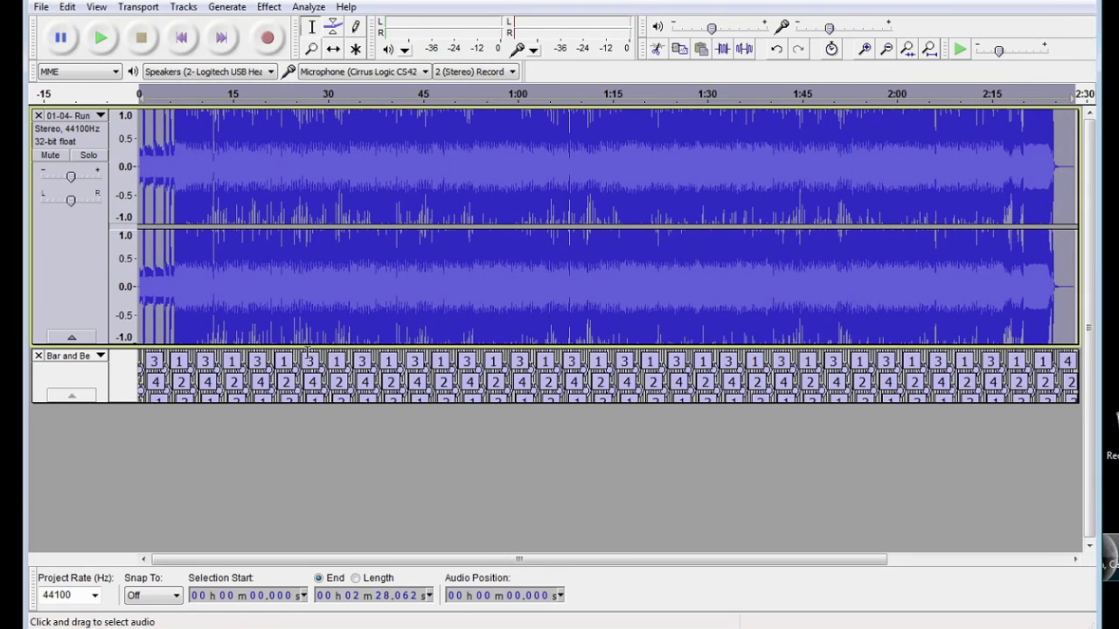
Step: Rename the generated beat label track to demo
left_click(87, 358)
left_click(89, 373)
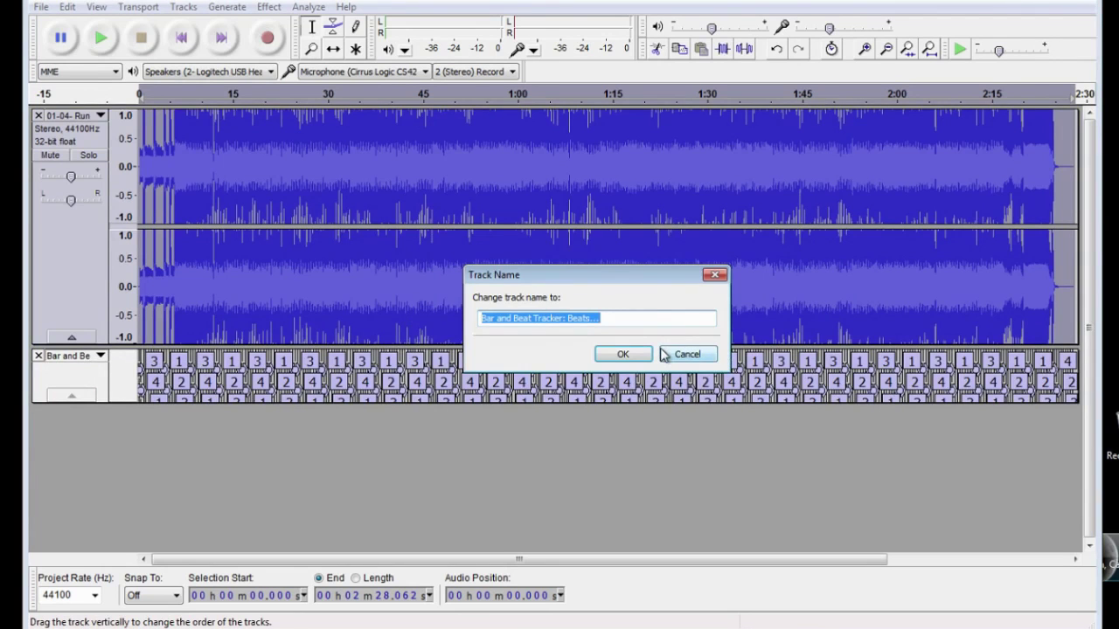
key("BackSpace")
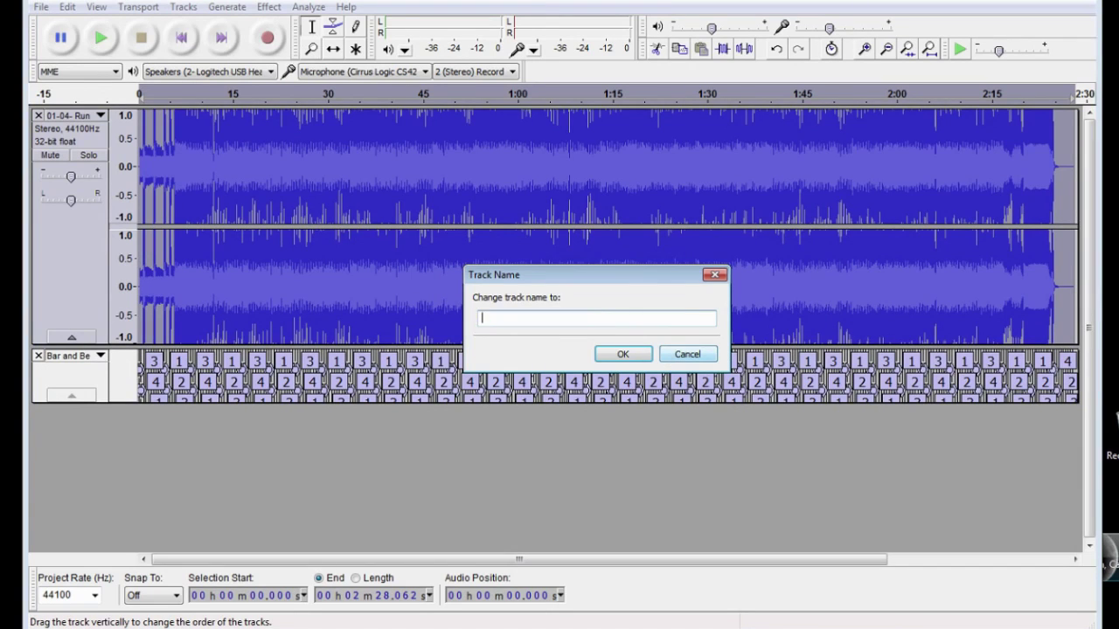
type("demo")
key("Return")
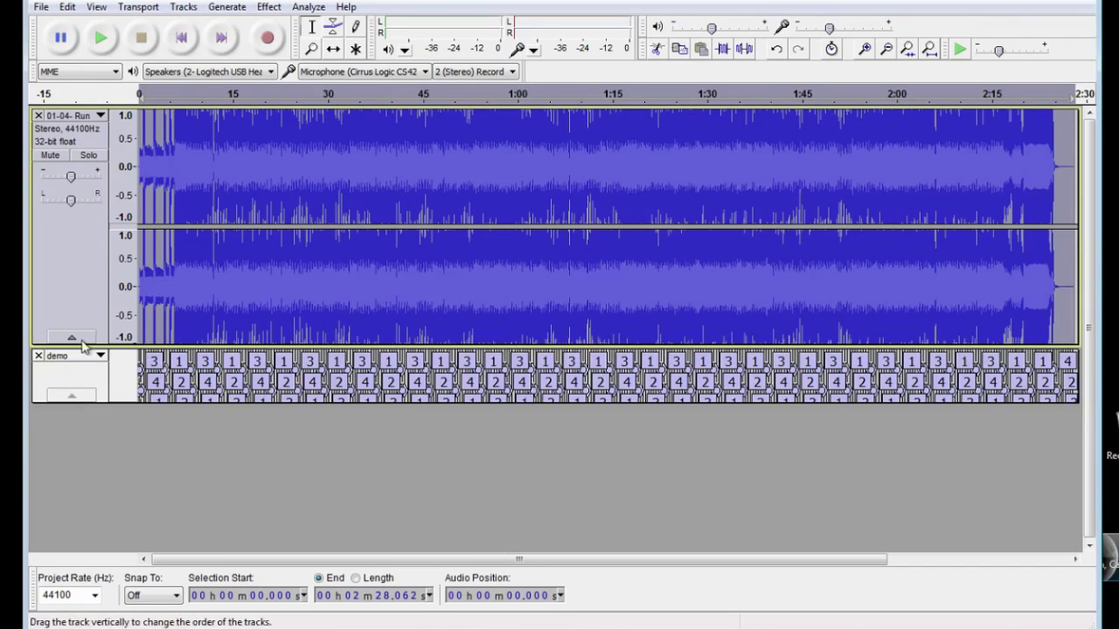
Step: Export the labels as the text file demo into the xl folder on the C: drive
left_click(41, 7)
left_click(99, 265)
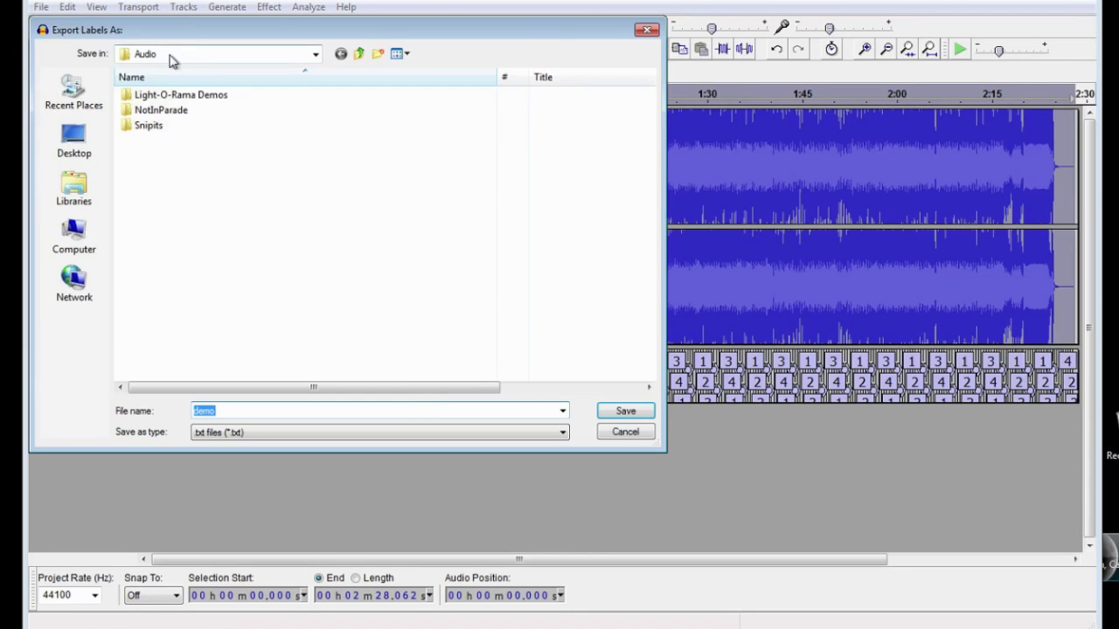
left_click(74, 238)
double_click(194, 109)
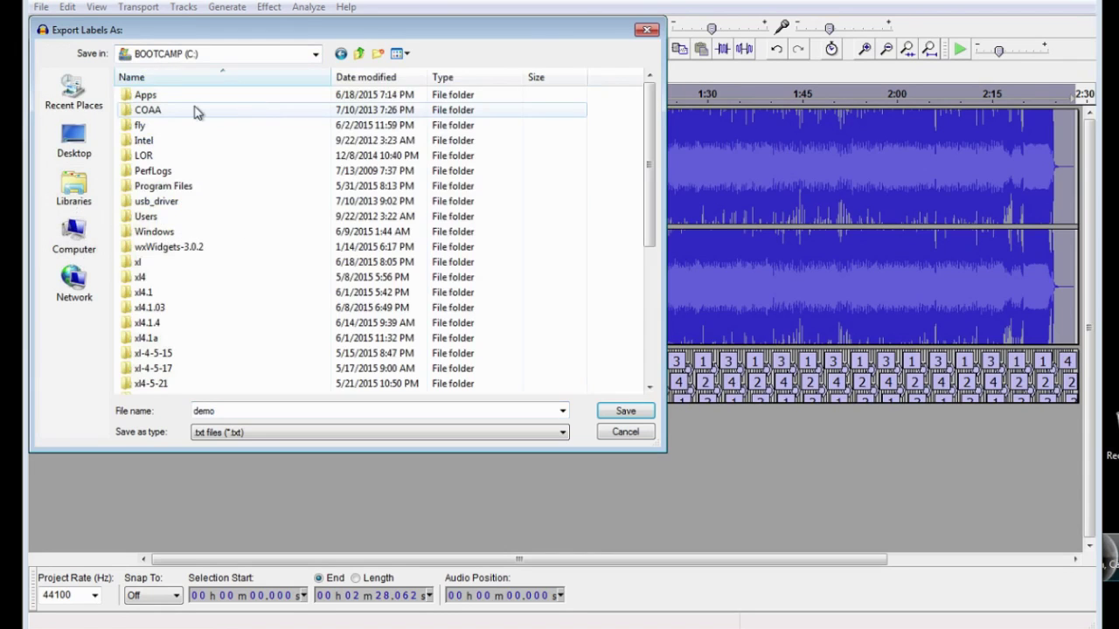
double_click(139, 262)
left_click(622, 411)
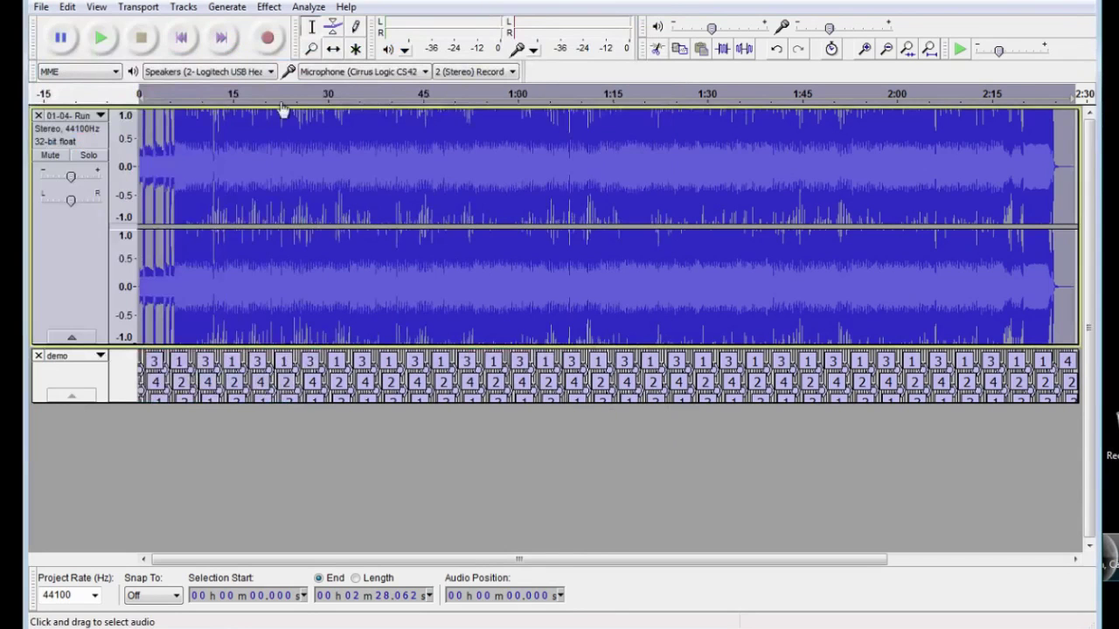
Step: Switch to xLights, maximize its window and return the sequencer timeline to its beginning
key("alt+Tab")
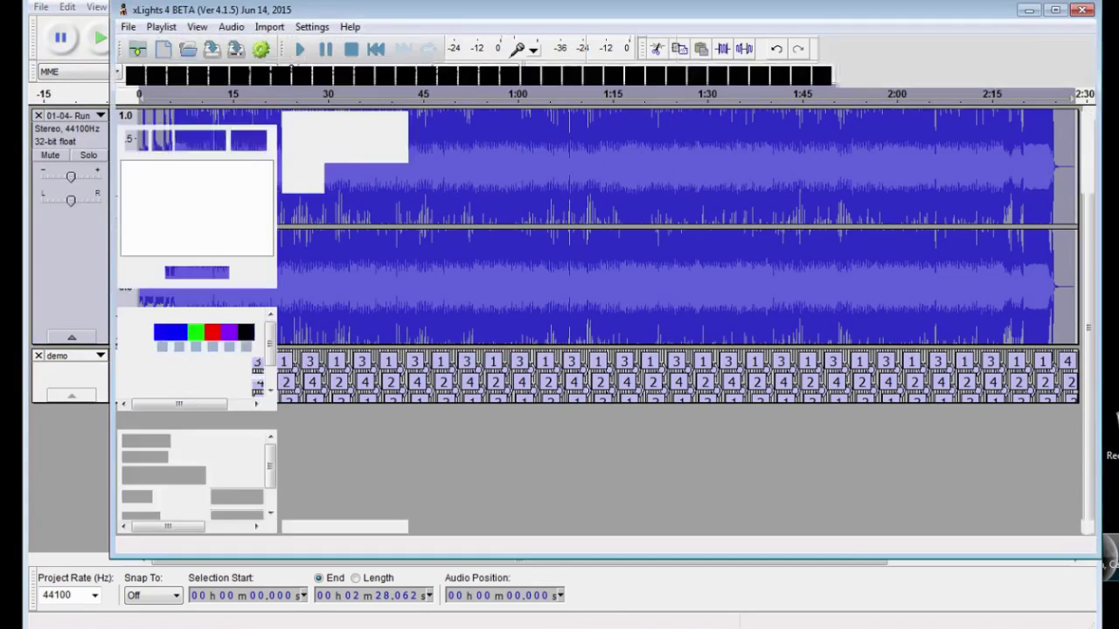
double_click(396, 7)
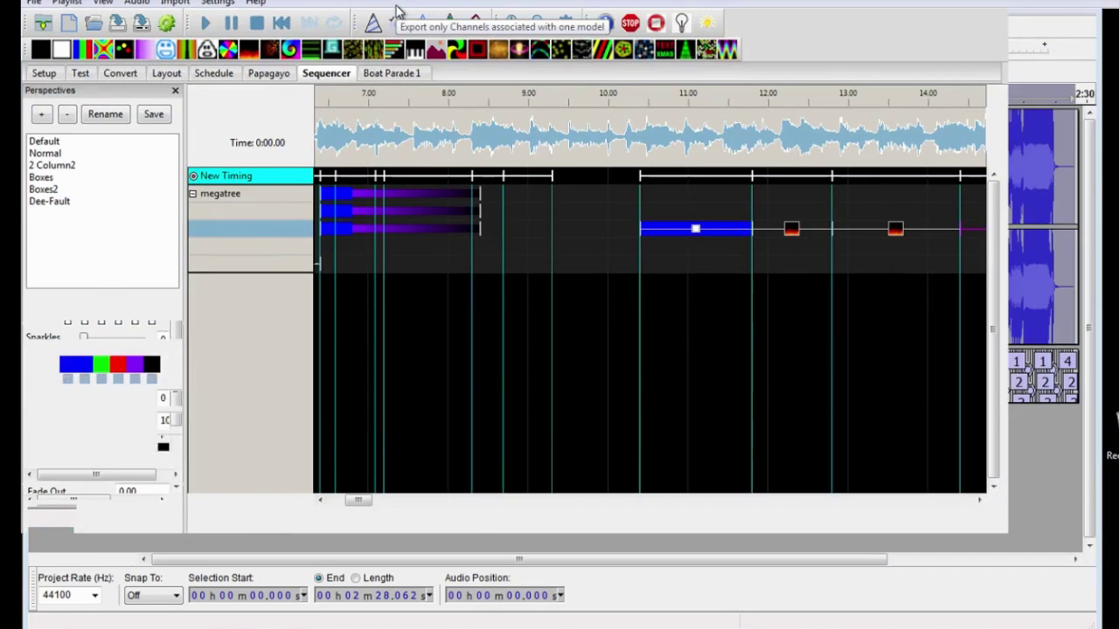
left_click_drag(340, 605, 308, 603)
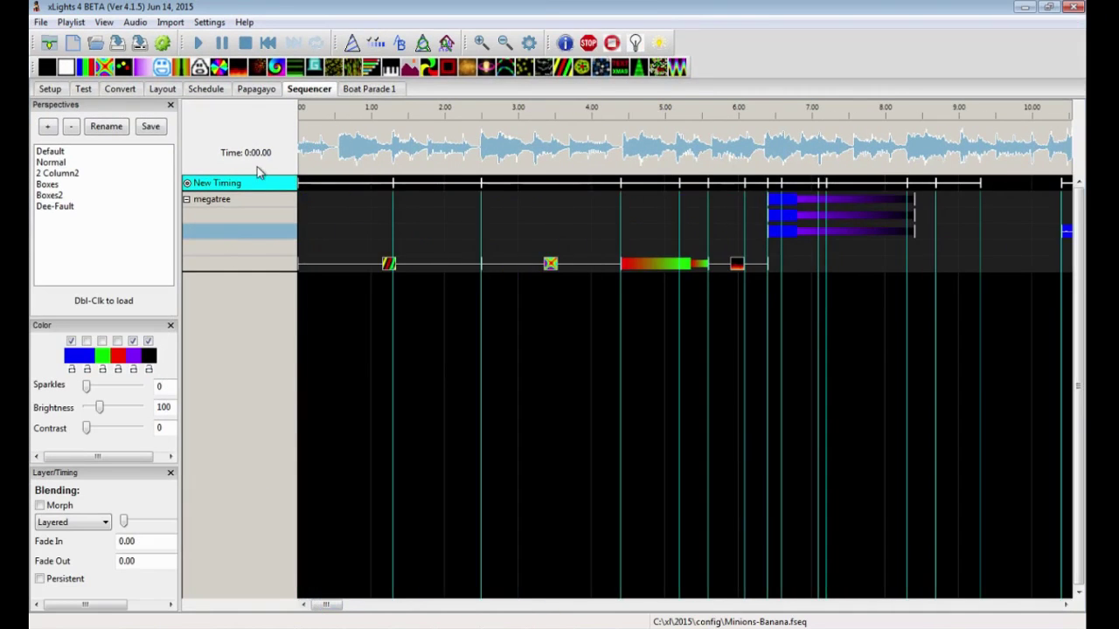
left_click(170, 22)
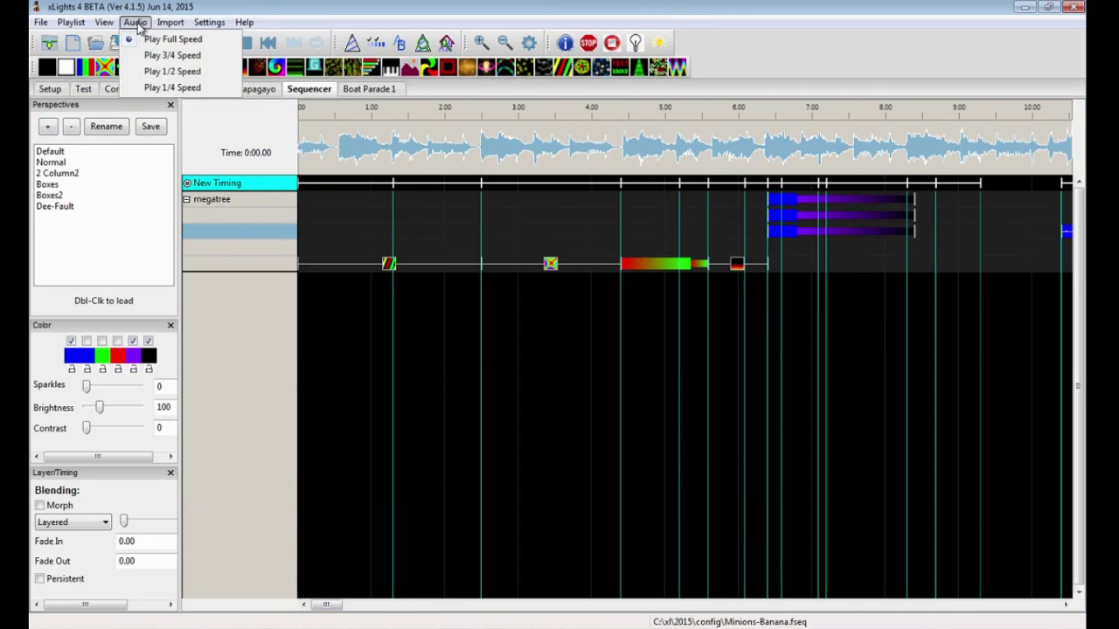
Step: Import the Audacity timing file demo.txt from C:\xl through the sequence's timing settings and close the settings
left_click(528, 44)
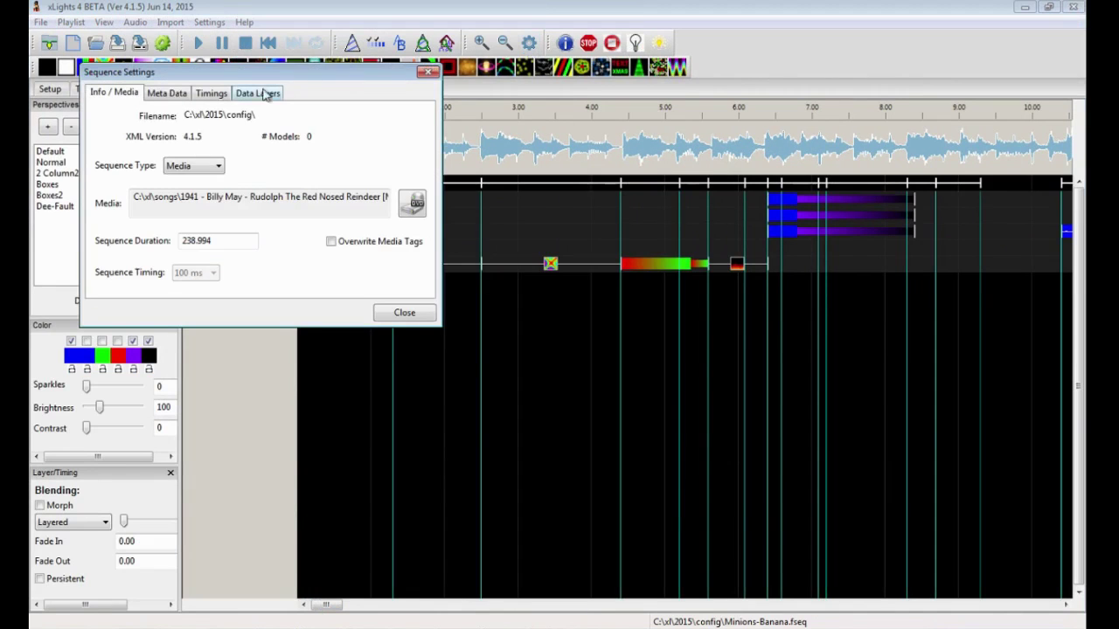
left_click(219, 95)
left_click(265, 259)
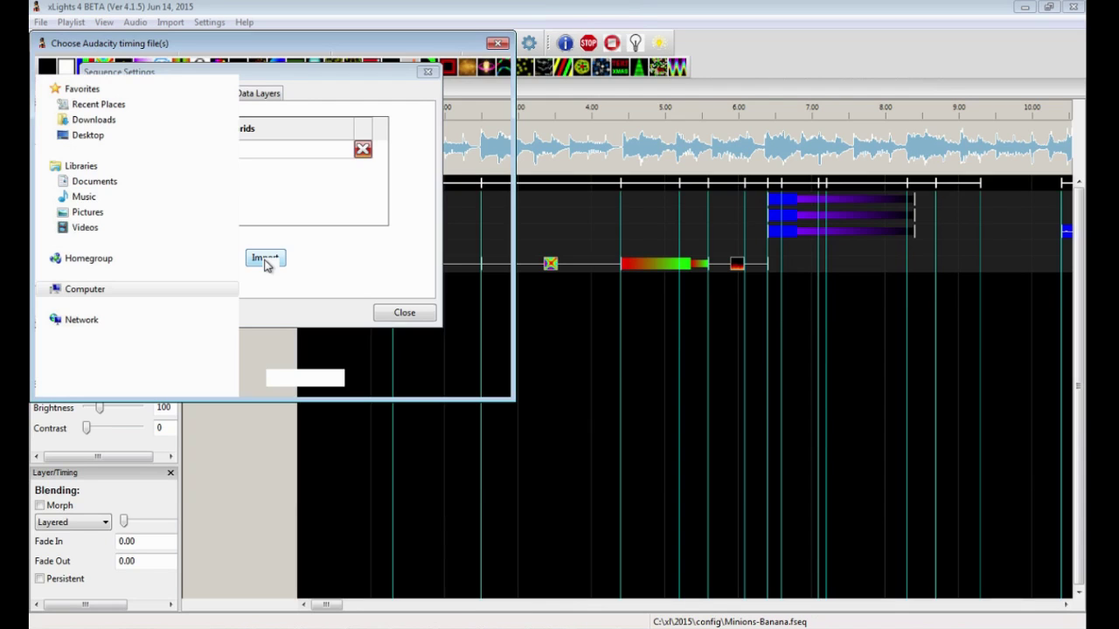
type("c")
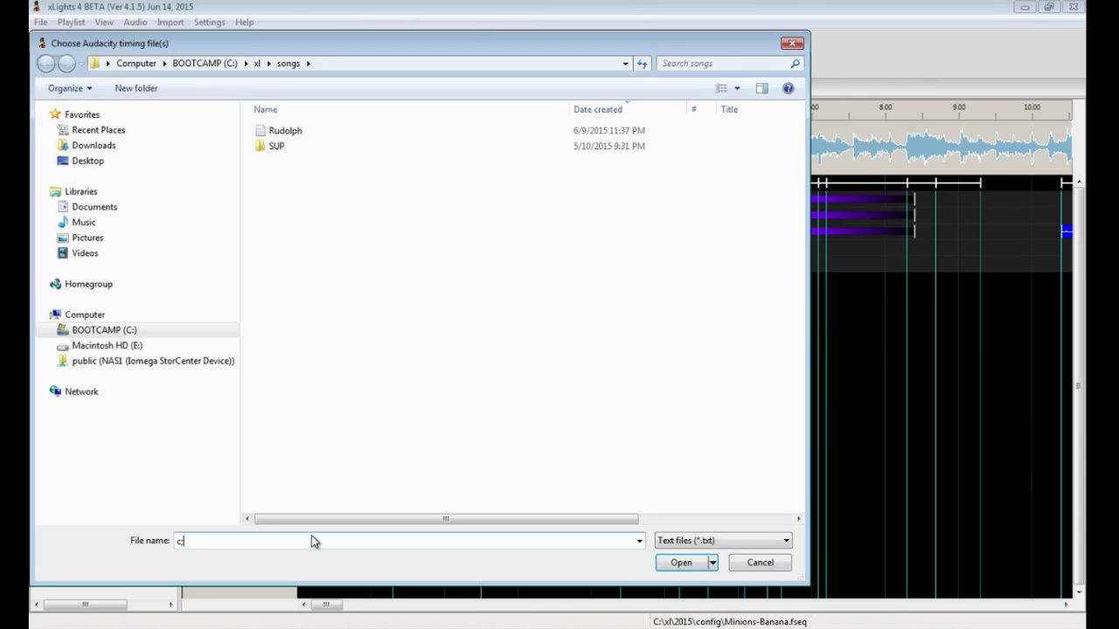
type(":\\xl")
key("Return")
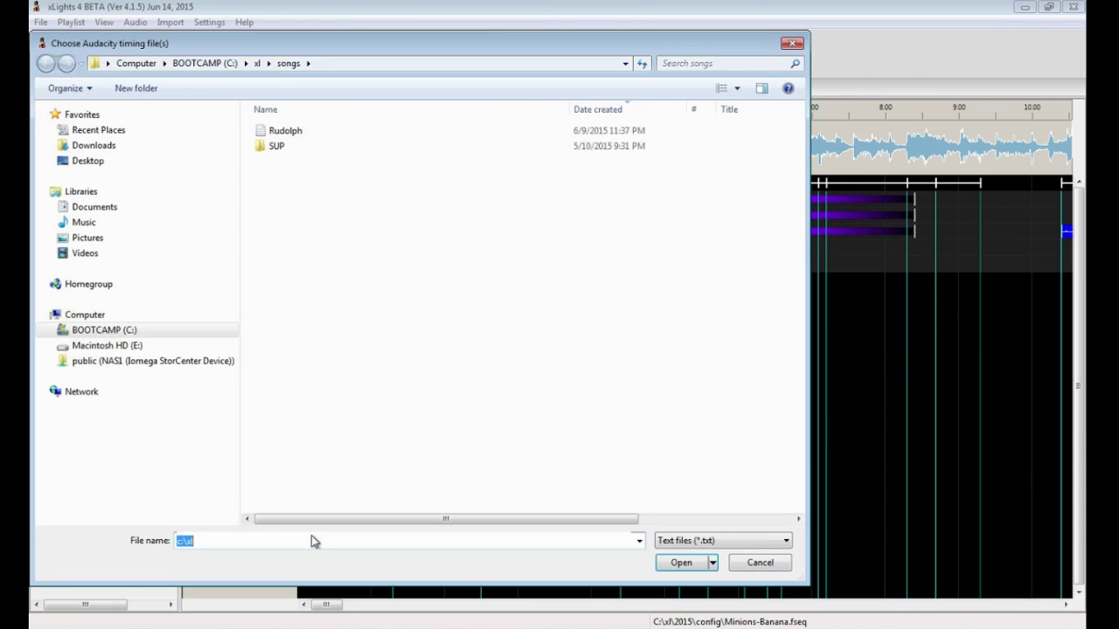
double_click(278, 272)
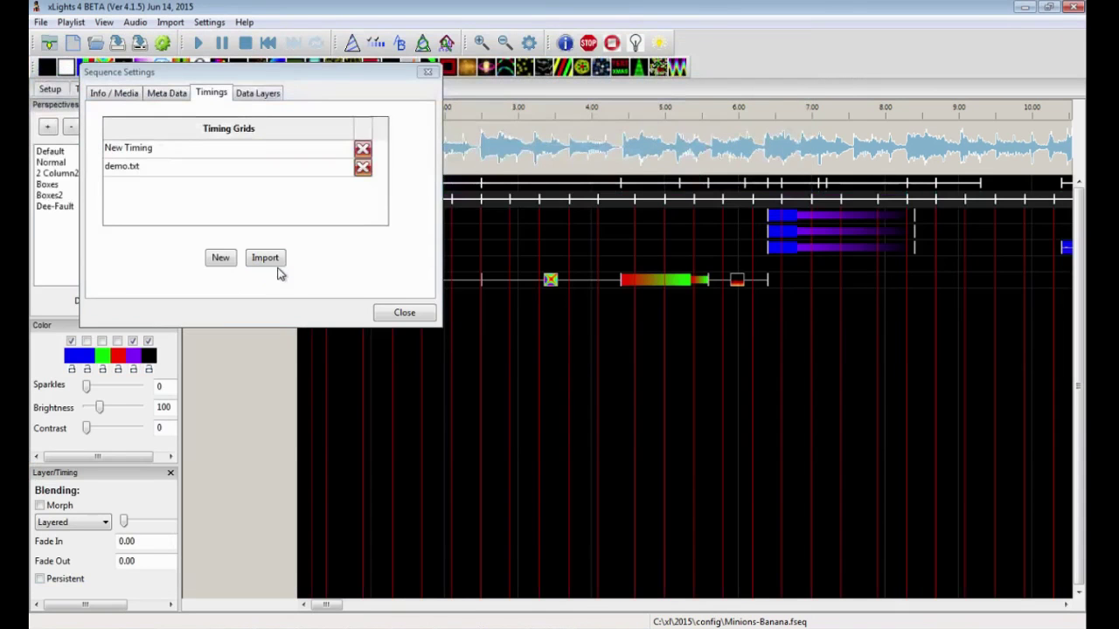
left_click(405, 312)
Step: Examine the imported demo beat marks against the waveform along the timeline
left_click_drag(328, 604, 382, 611)
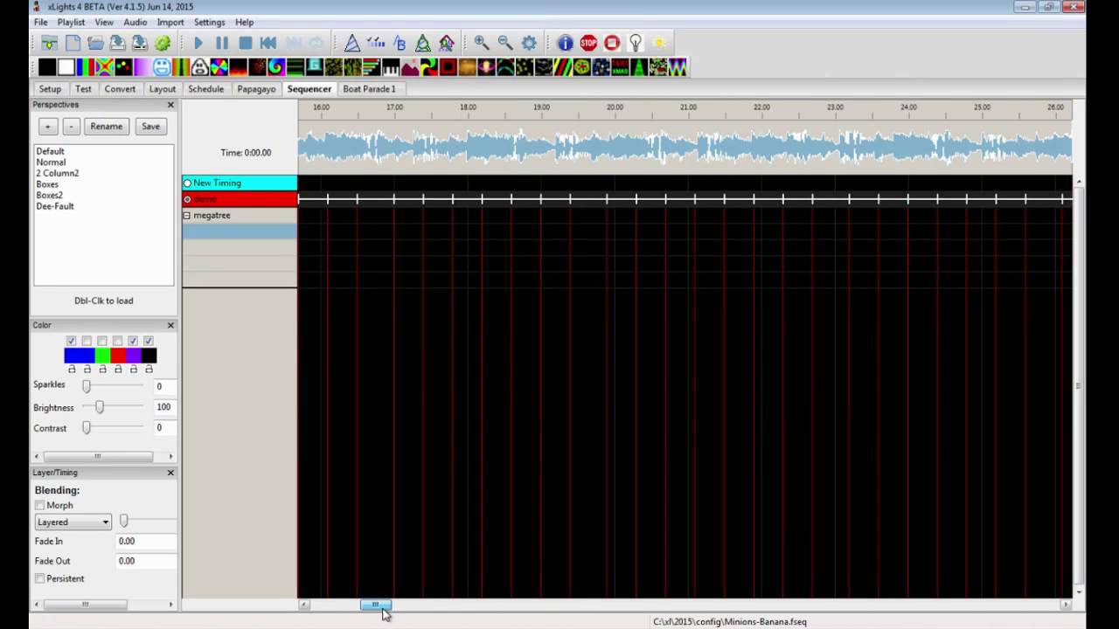
left_click_drag(383, 614, 398, 610)
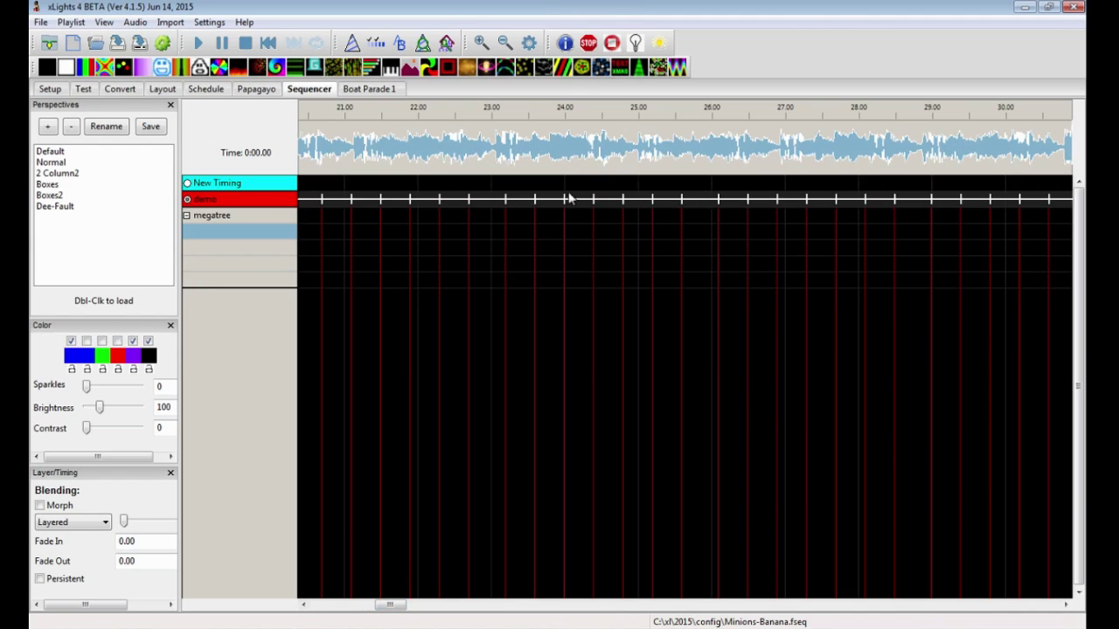
left_click_drag(393, 604, 320, 611)
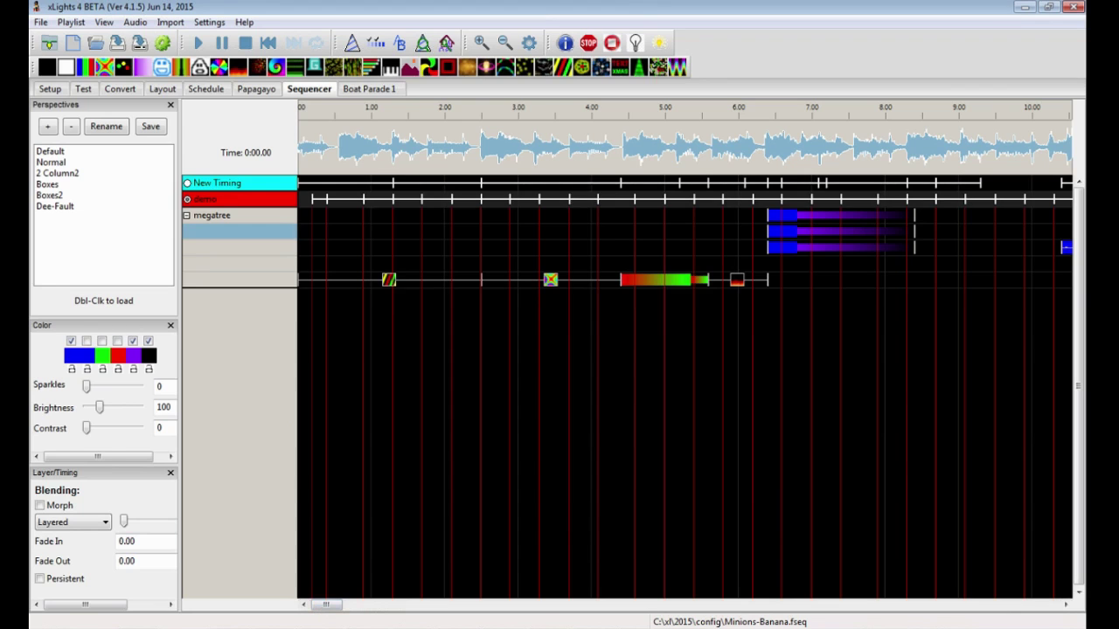
Step: Switch to the forum browser window in Chrome and load the page nutcracker123.com/nutcracker/releases/
left_click(293, 626)
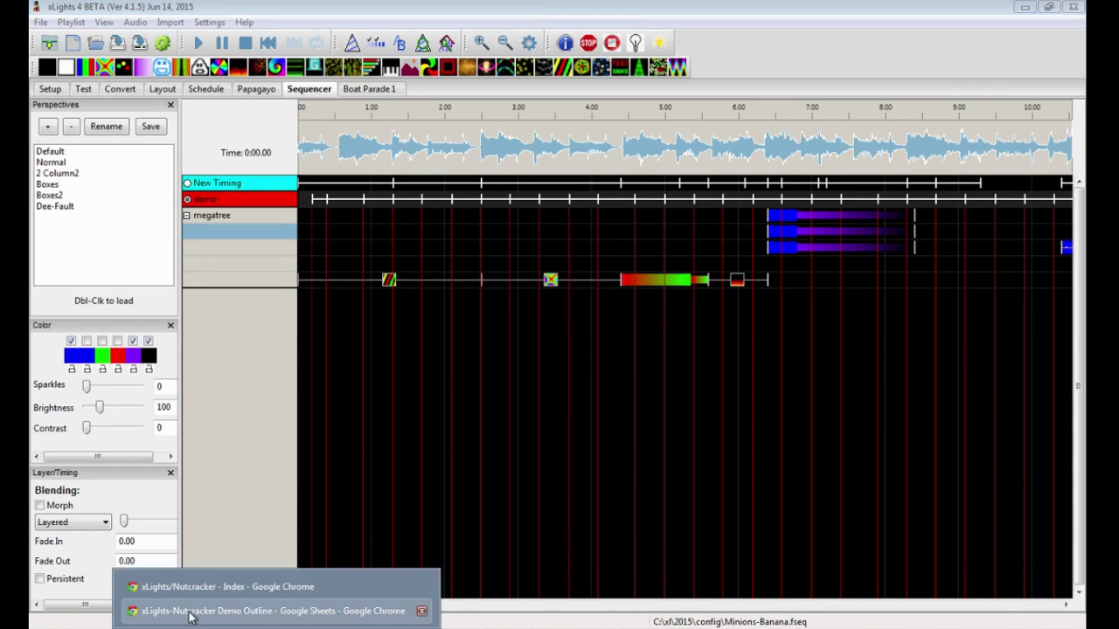
left_click(245, 590)
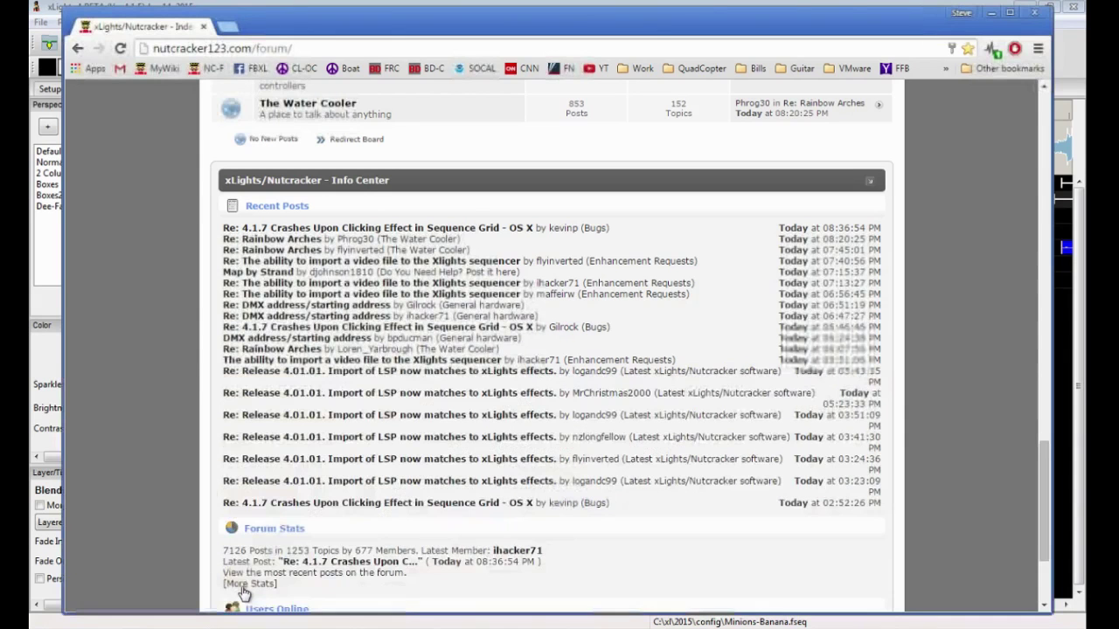
left_click(227, 51)
type("nutcracker")
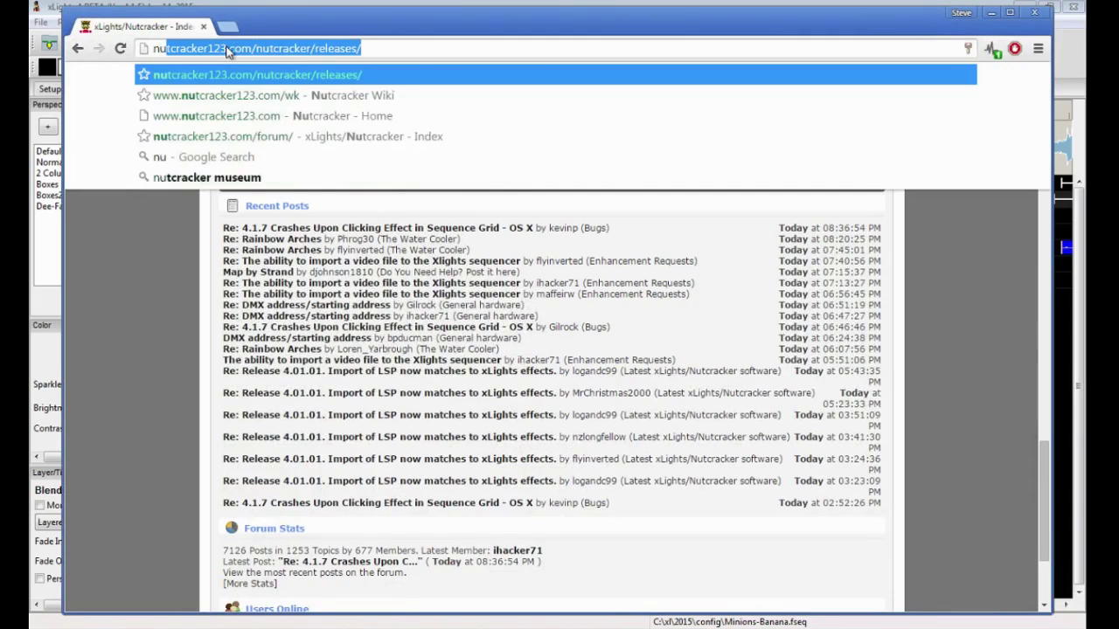
key("Return")
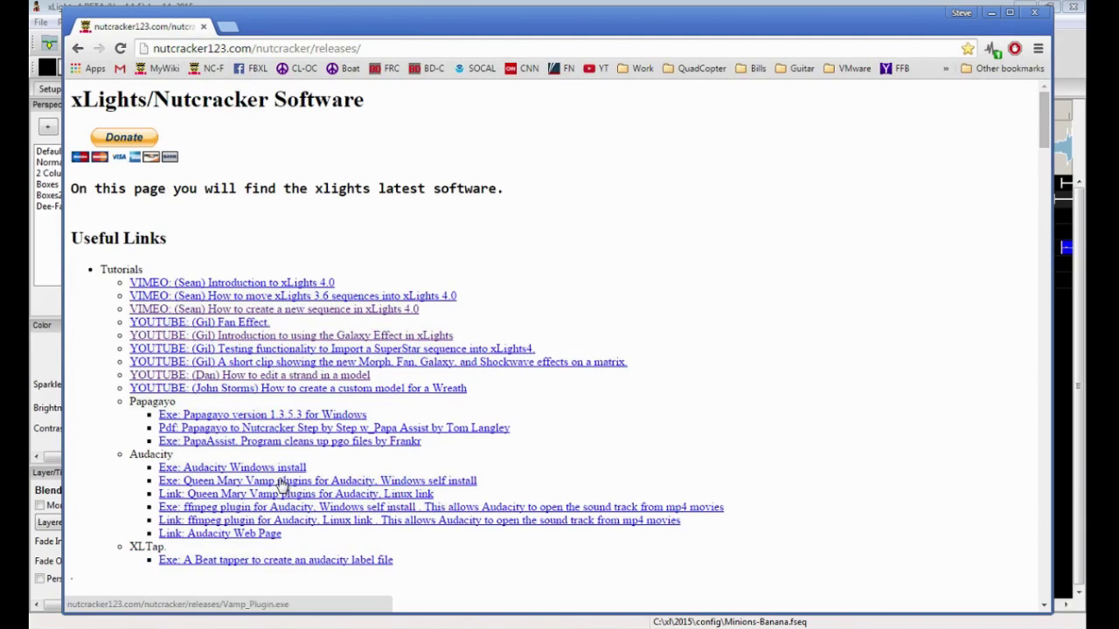
Step: Switch to Audacity, review the list of available audio analyses and minimize the program
left_click(640, 627)
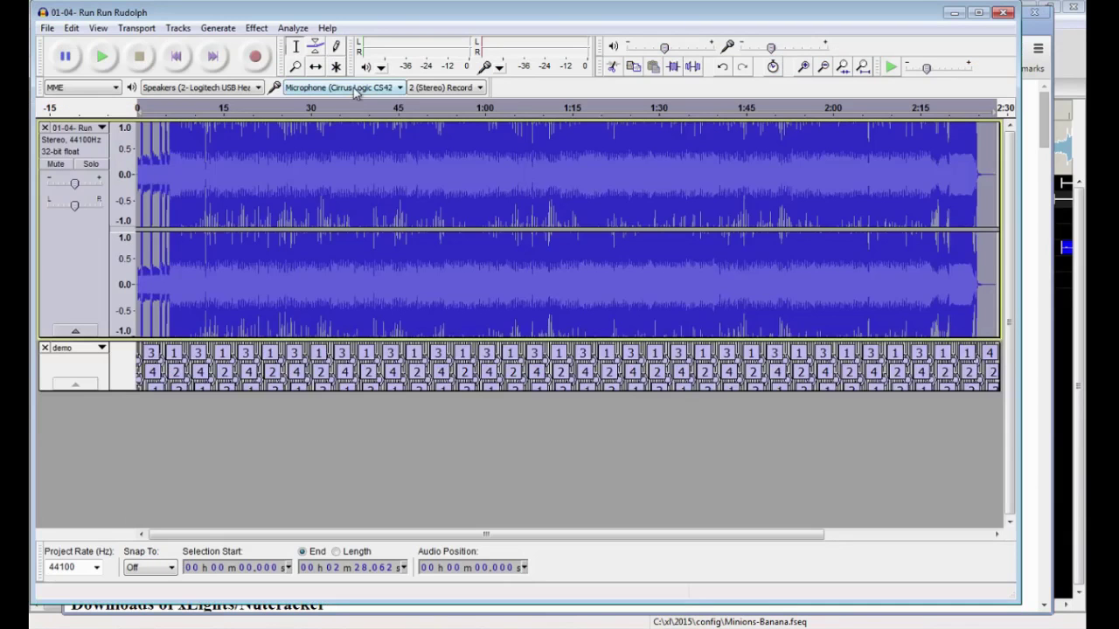
left_click(293, 28)
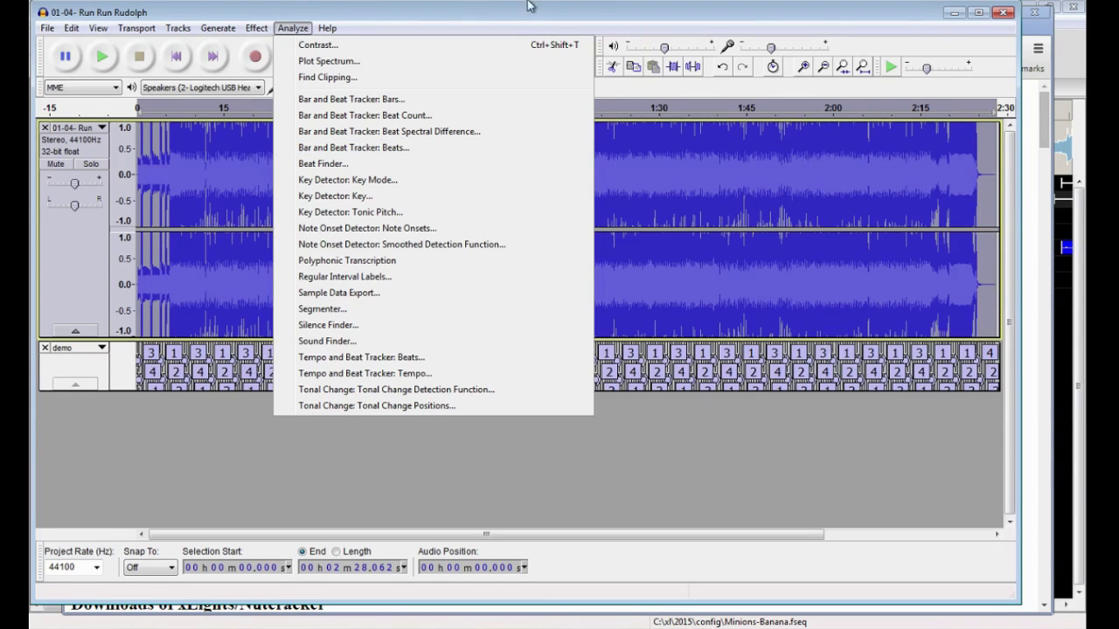
left_click(629, 459)
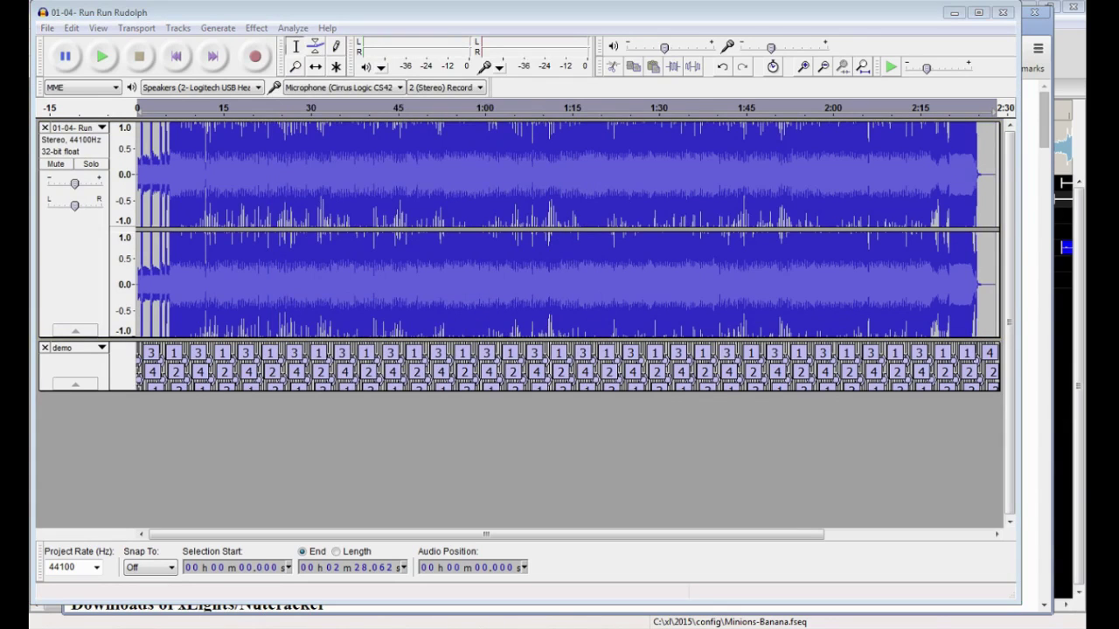
left_click(955, 14)
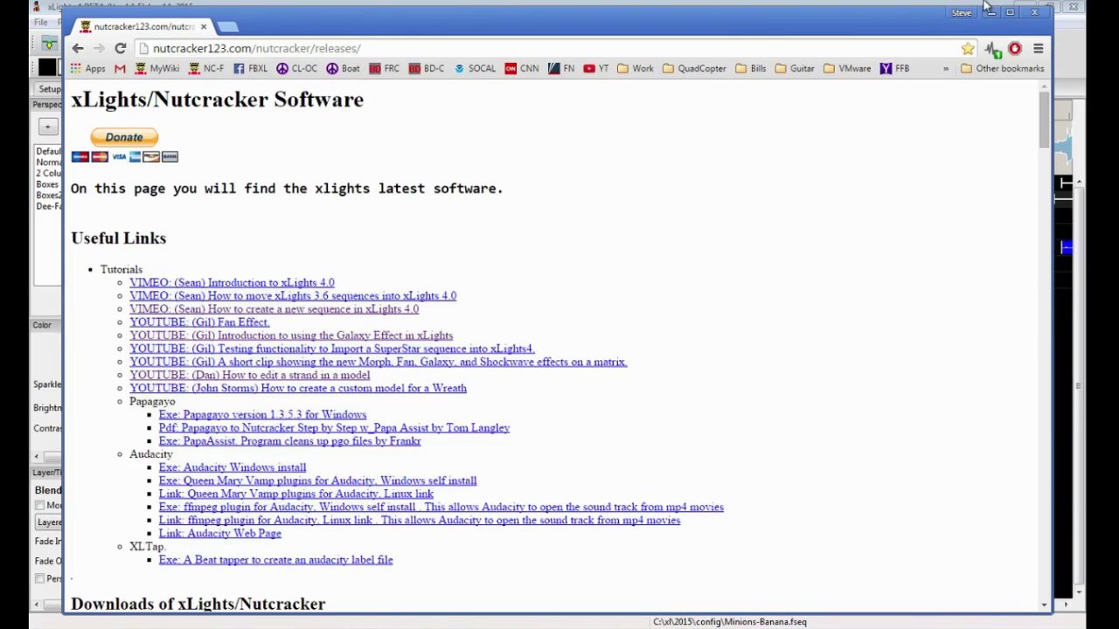
Step: Minimize Chrome, bring the releases page back to review its useful links, and return to xLights
left_click(991, 13)
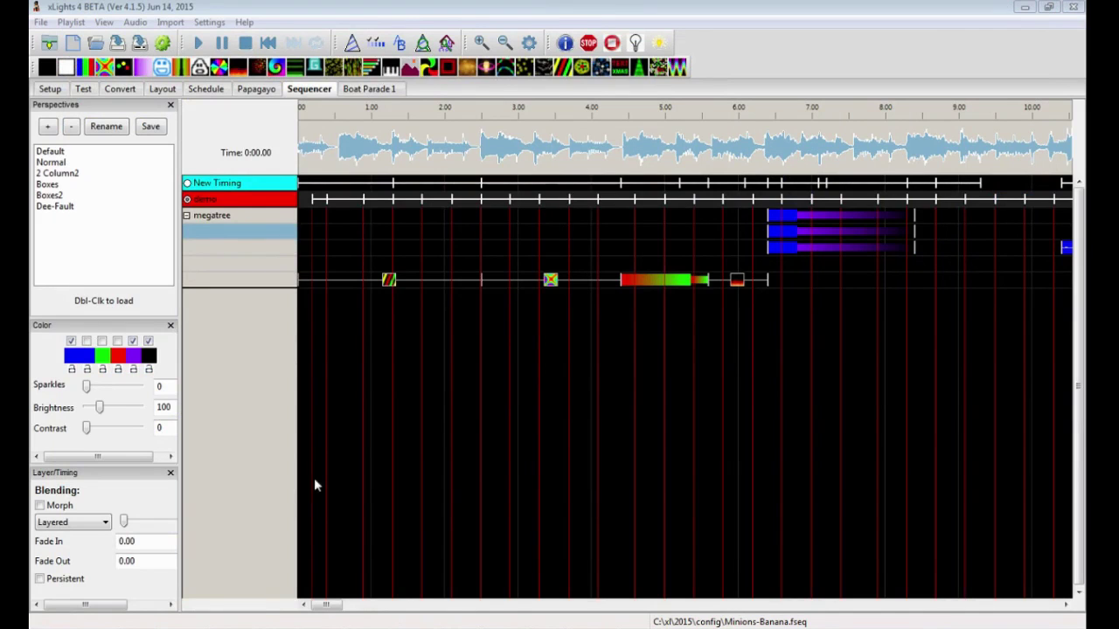
mouse_move(276, 628)
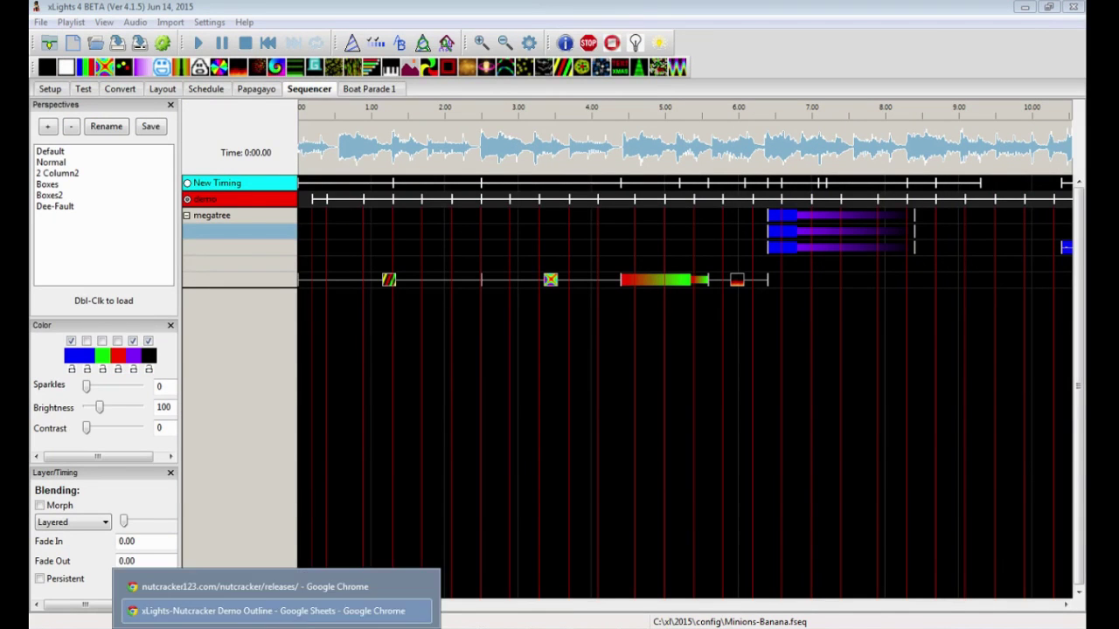
left_click(269, 589)
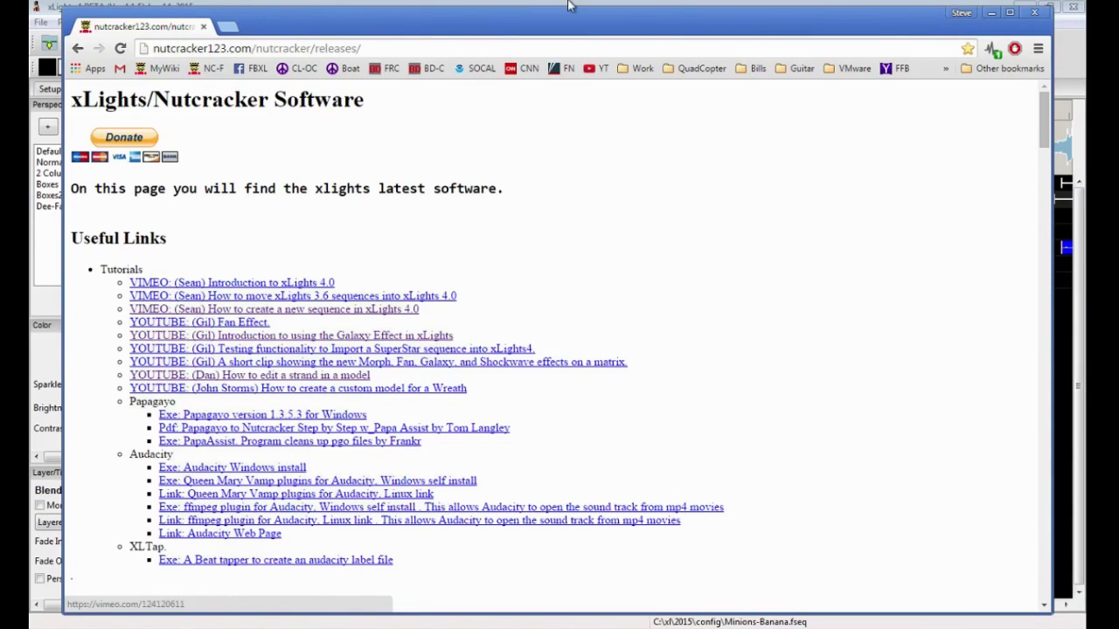
left_click(992, 13)
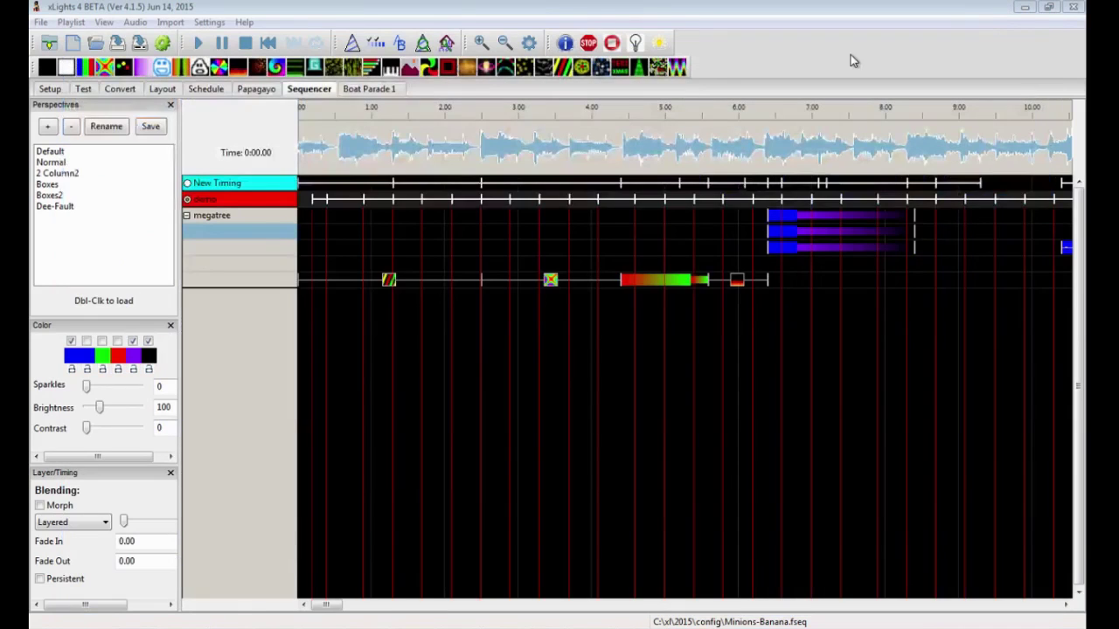
Step: Open the sequence Minions-Banana.xml from C:\xl\2015\config, discarding the unsaved changes to the current sequence
left_click(41, 21)
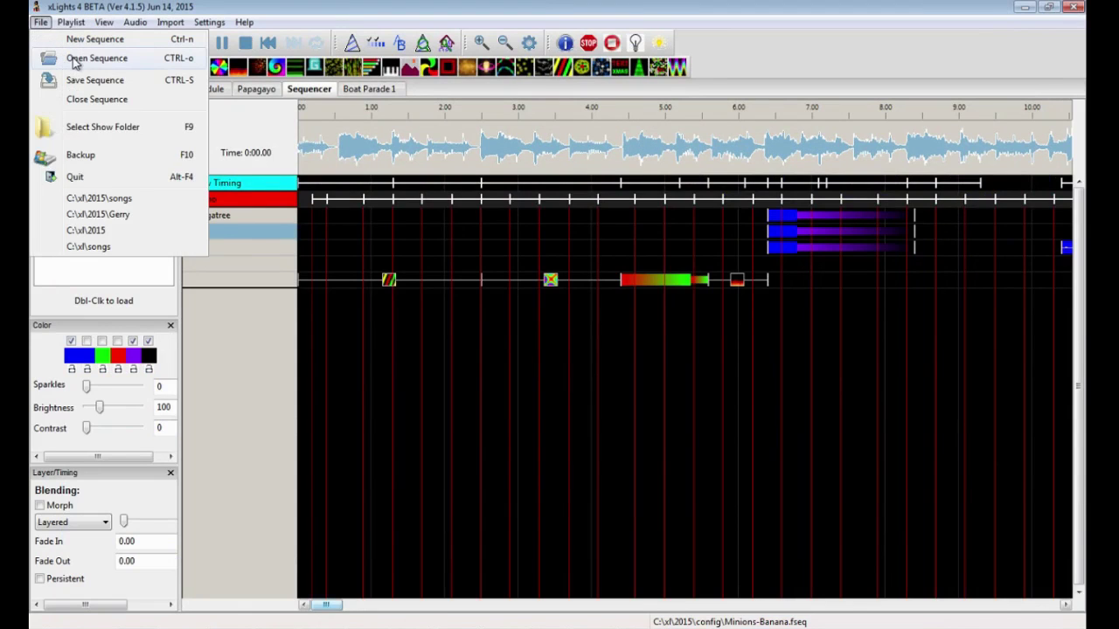
left_click(83, 59)
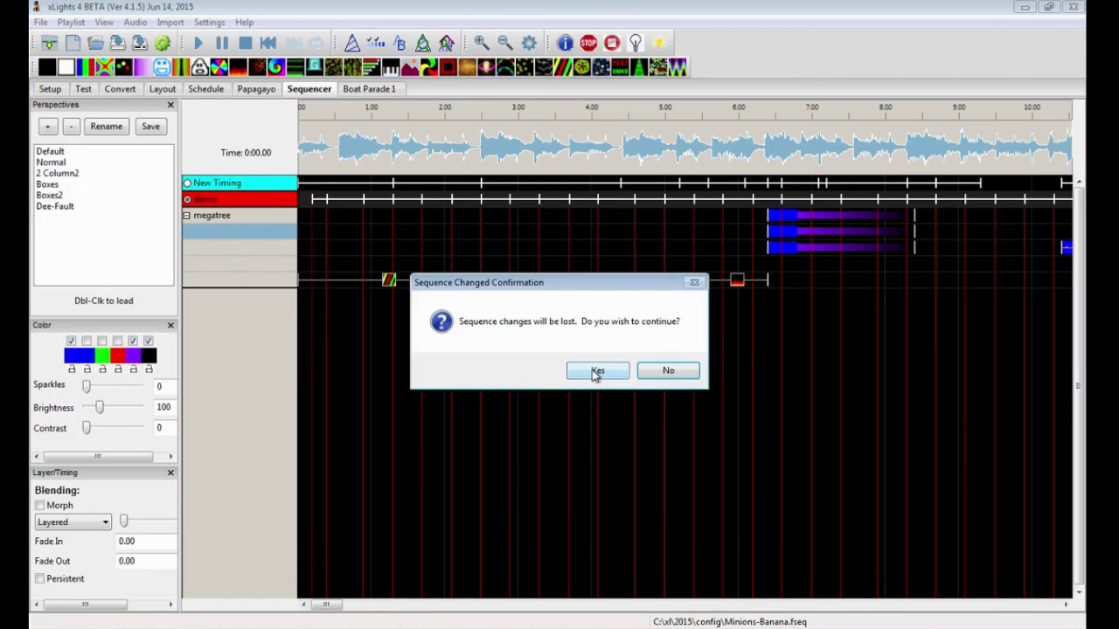
left_click(594, 374)
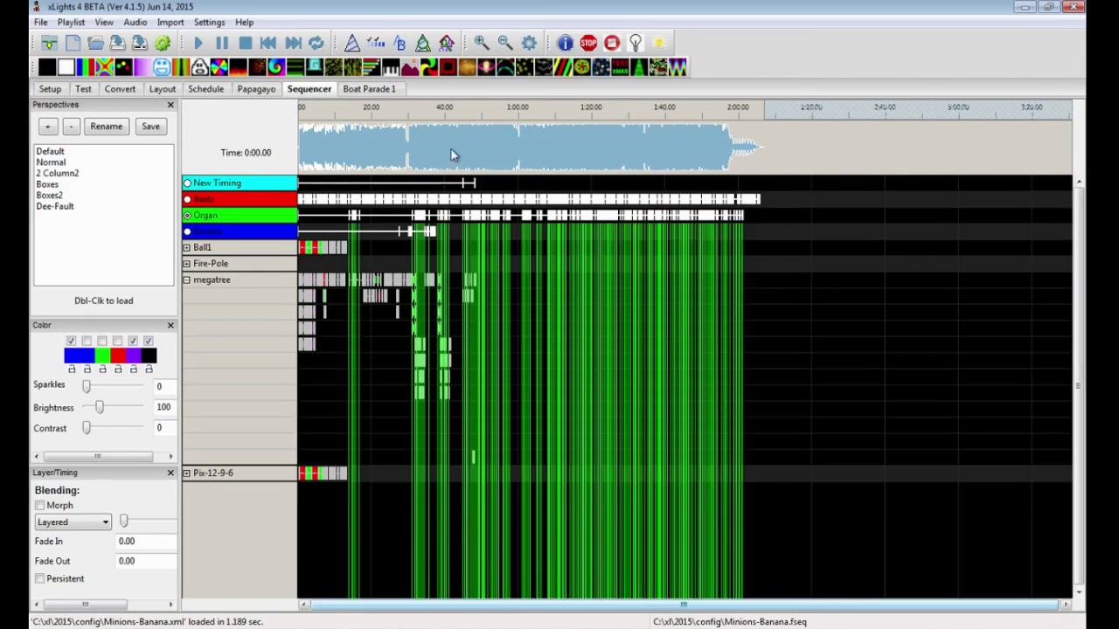
scroll(357, 146, "up", 3)
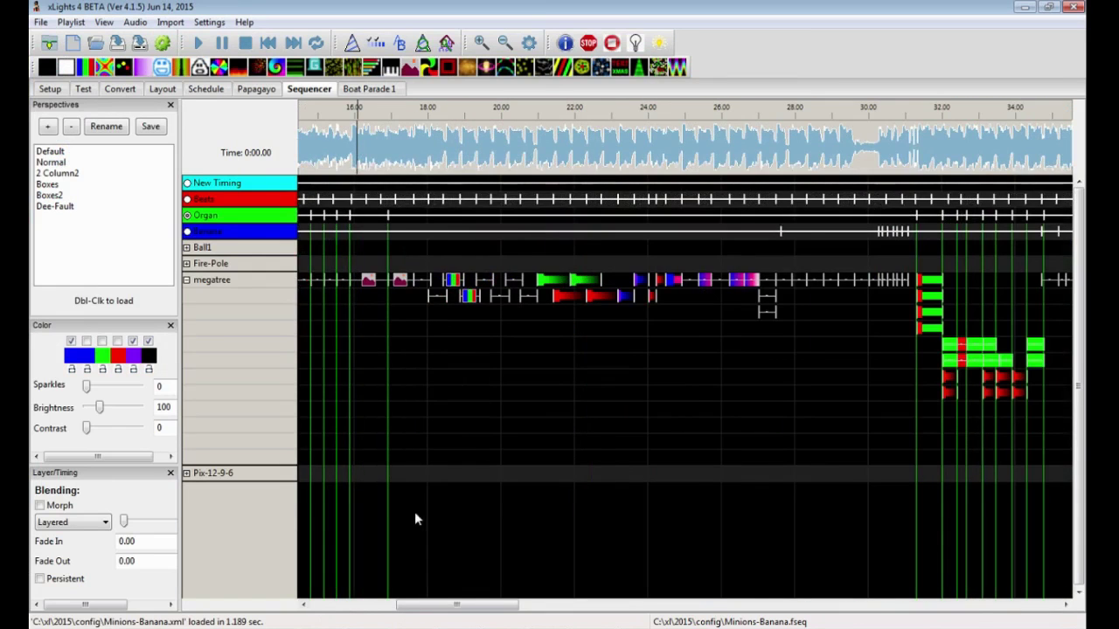
left_click_drag(441, 605, 355, 606)
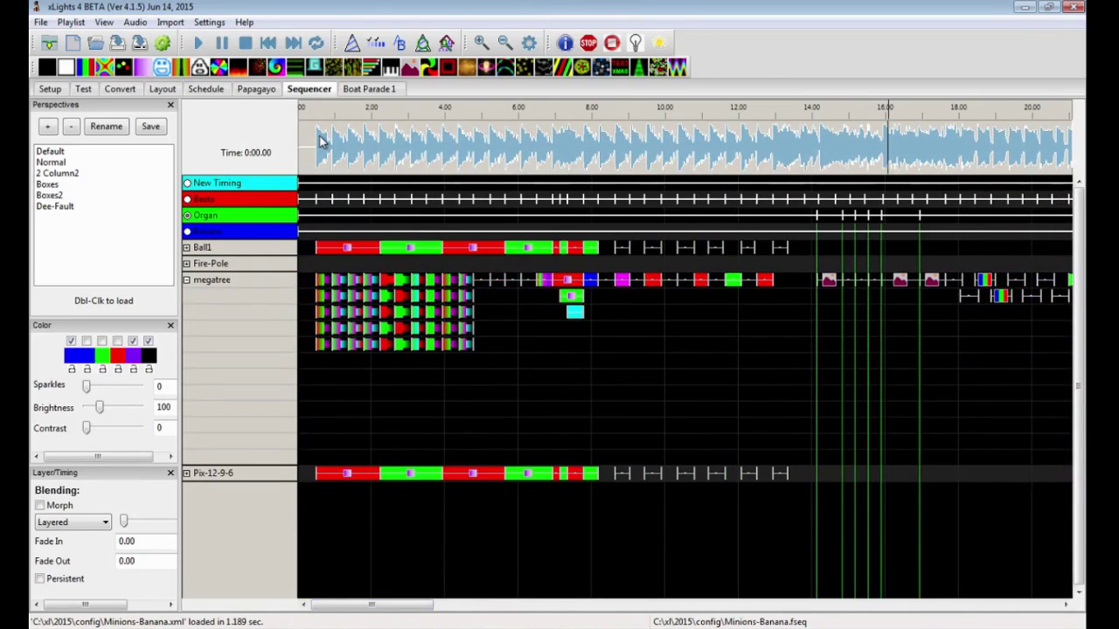
Step: Make Beats the active timing track and bring the first five seconds of the sequence into view
scroll(321, 142, "up", 1)
left_click(188, 200)
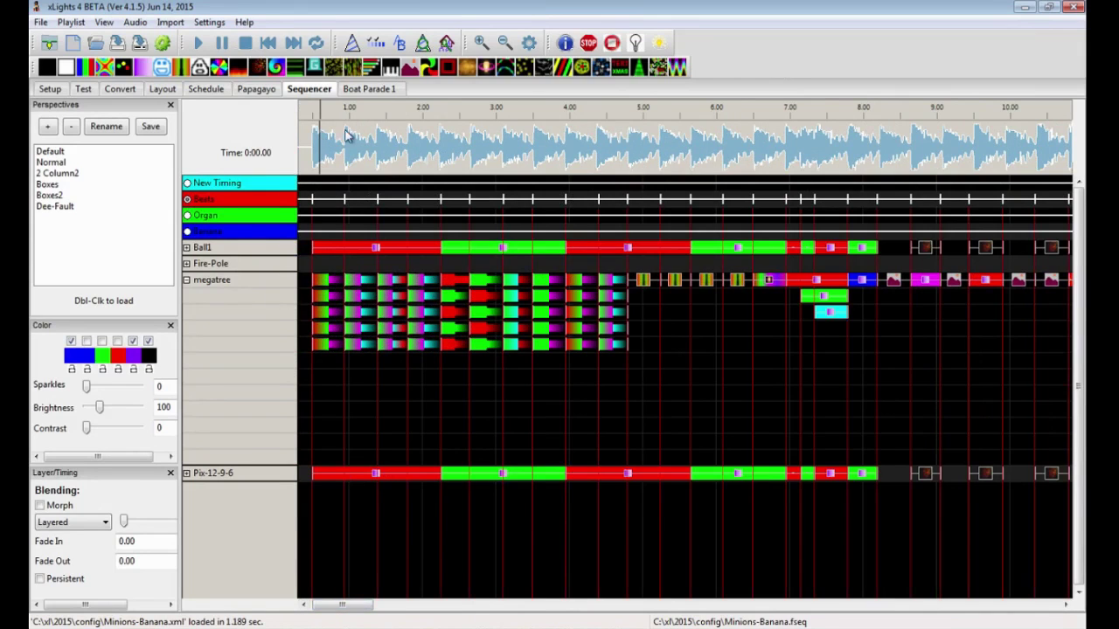
scroll(314, 147, "up", 1)
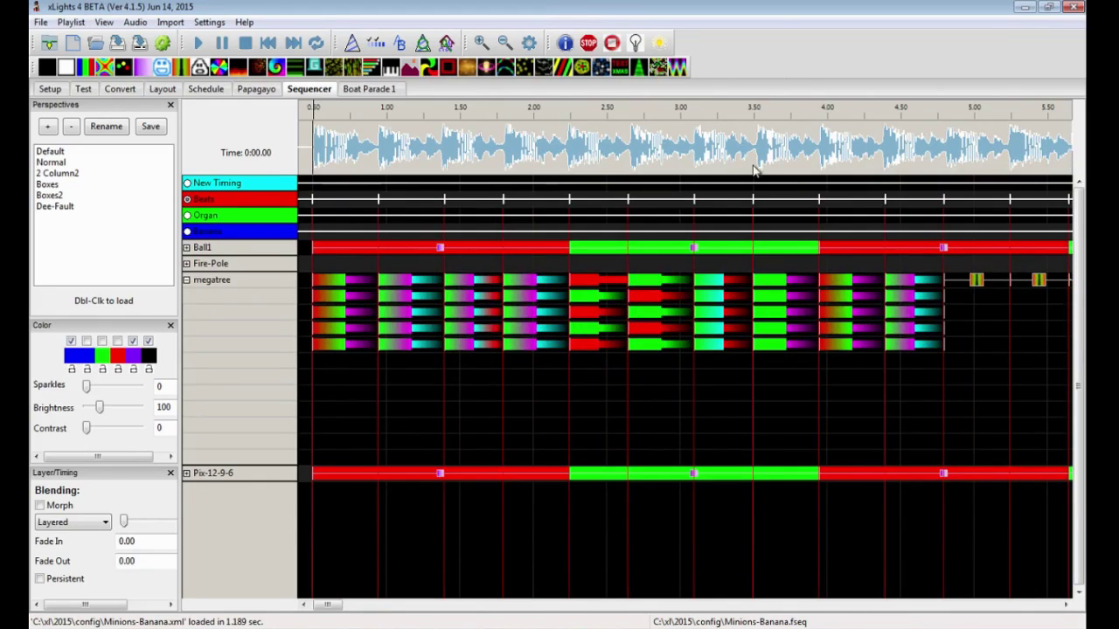
left_click_drag(341, 607, 328, 608)
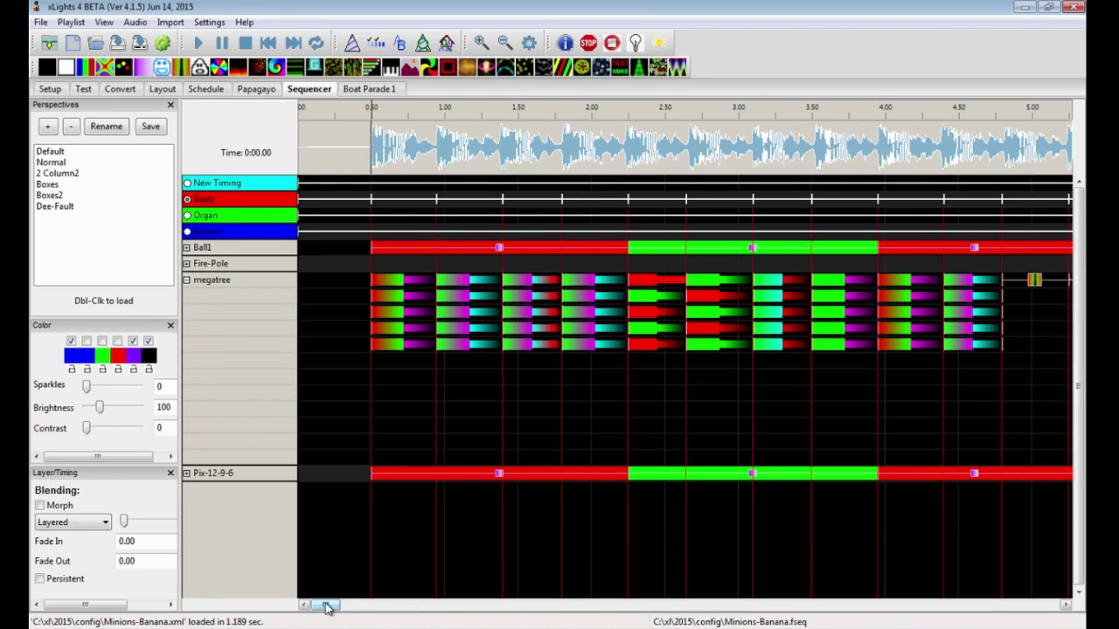
left_click_drag(324, 604, 300, 606)
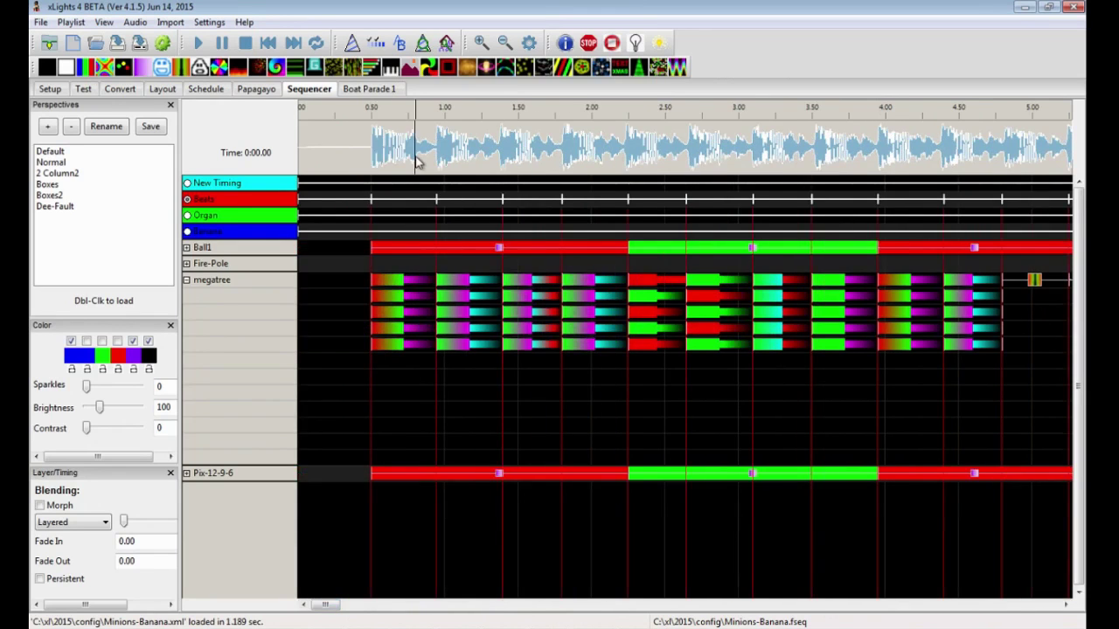
Step: Examine up close how the beat marks and megatree effects align with the waveform, and return to a ten-second overview
scroll(421, 163, "up", 3)
scroll(537, 148, "up", 1)
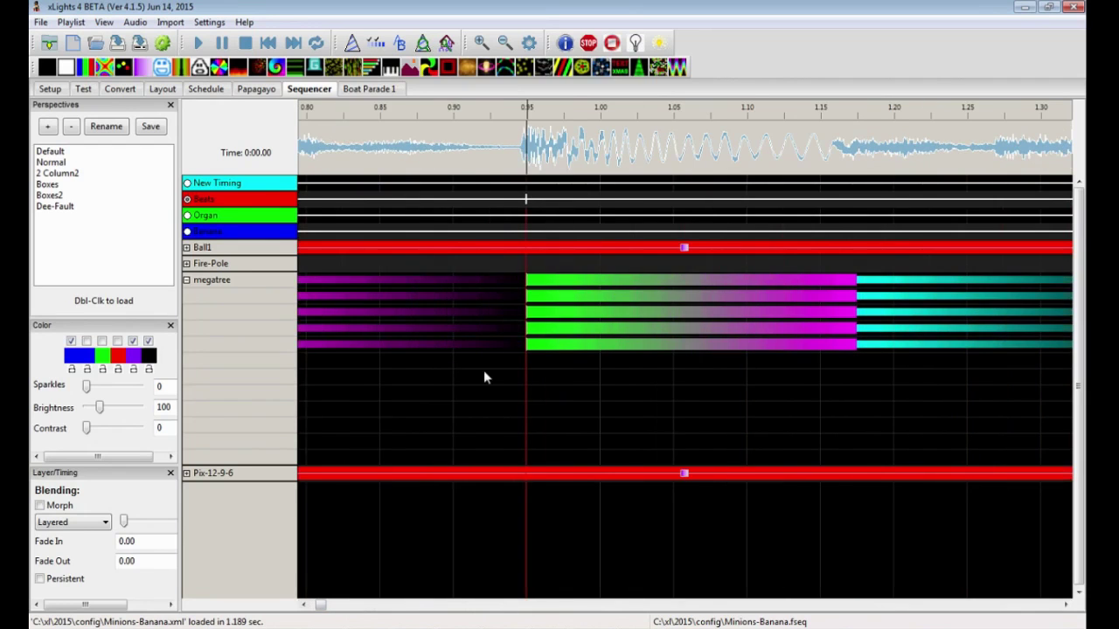
left_click_drag(321, 604, 334, 605)
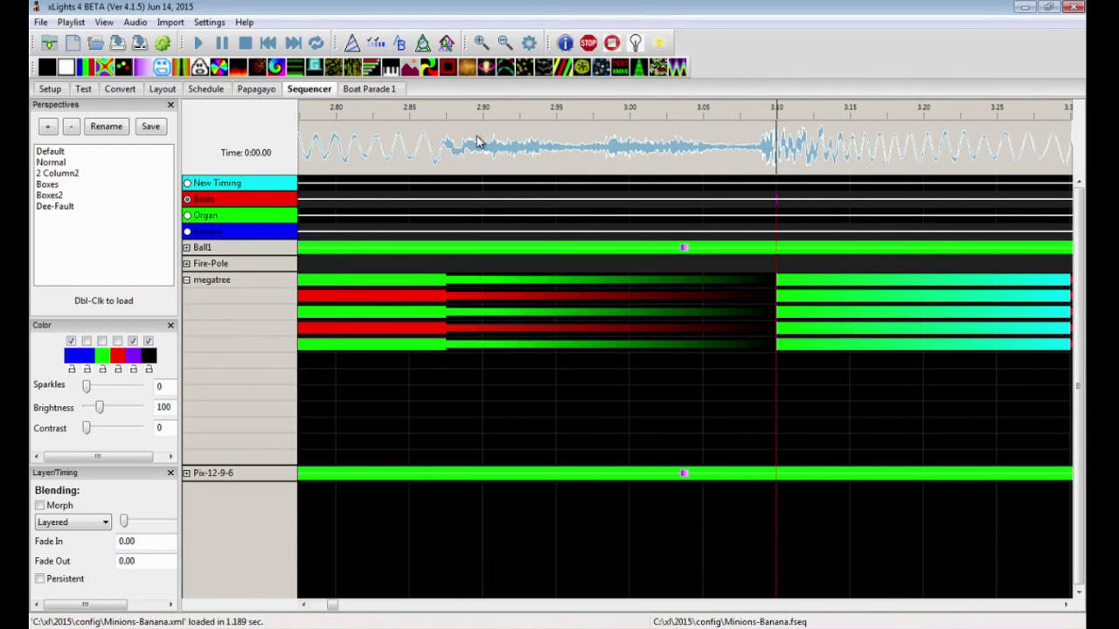
scroll(478, 142, "down", 5)
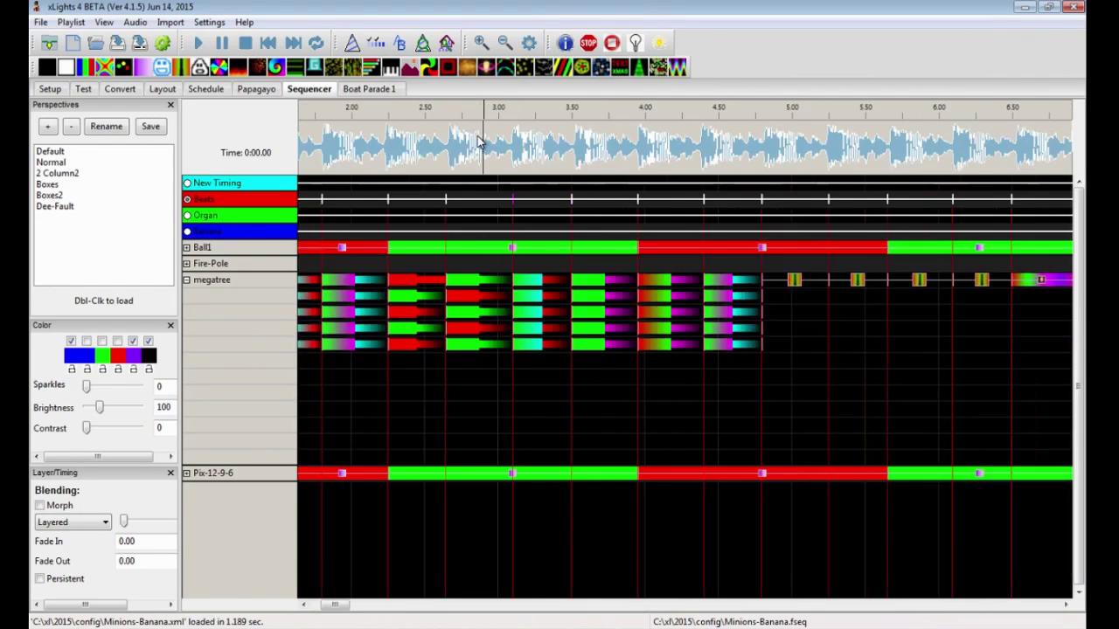
scroll(478, 142, "down", 2)
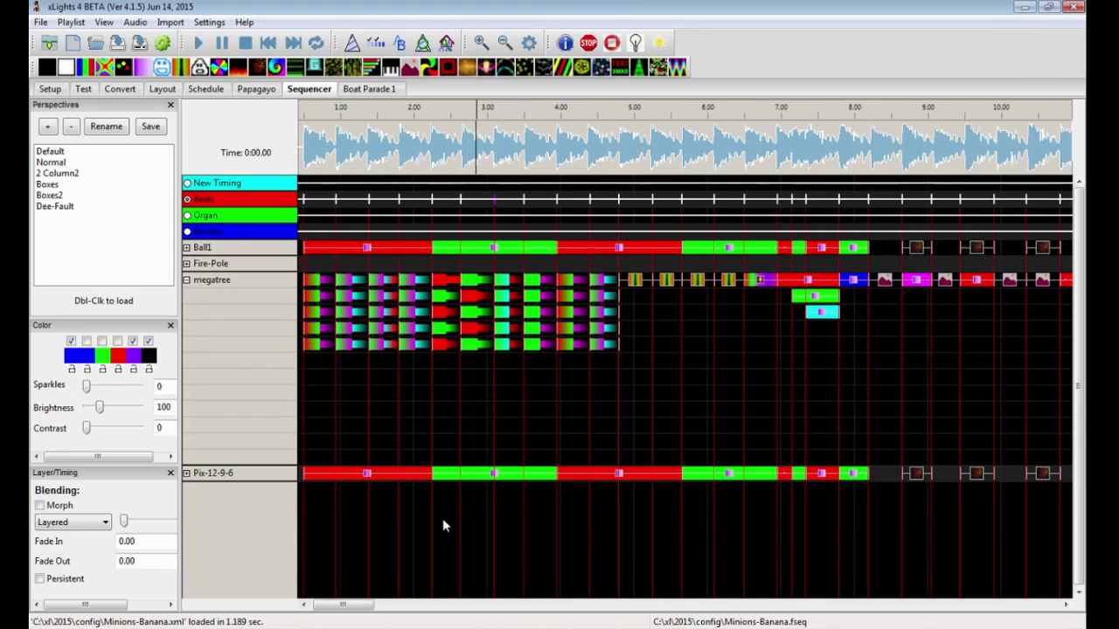
left_click_drag(344, 604, 329, 604)
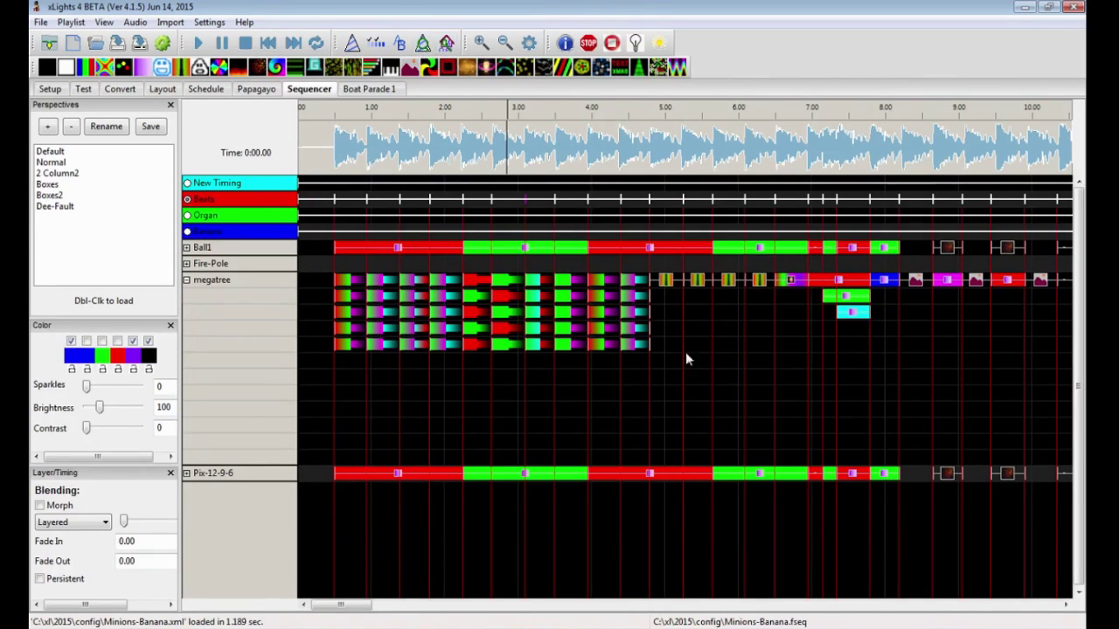
Step: Show the House Preview and Model Preview as floating windows, close the House Preview and reposition the Model Preview
left_click(446, 42)
left_click_drag(40, 290, 422, 276)
left_click_drag(487, 428, 981, 586)
left_click(422, 43)
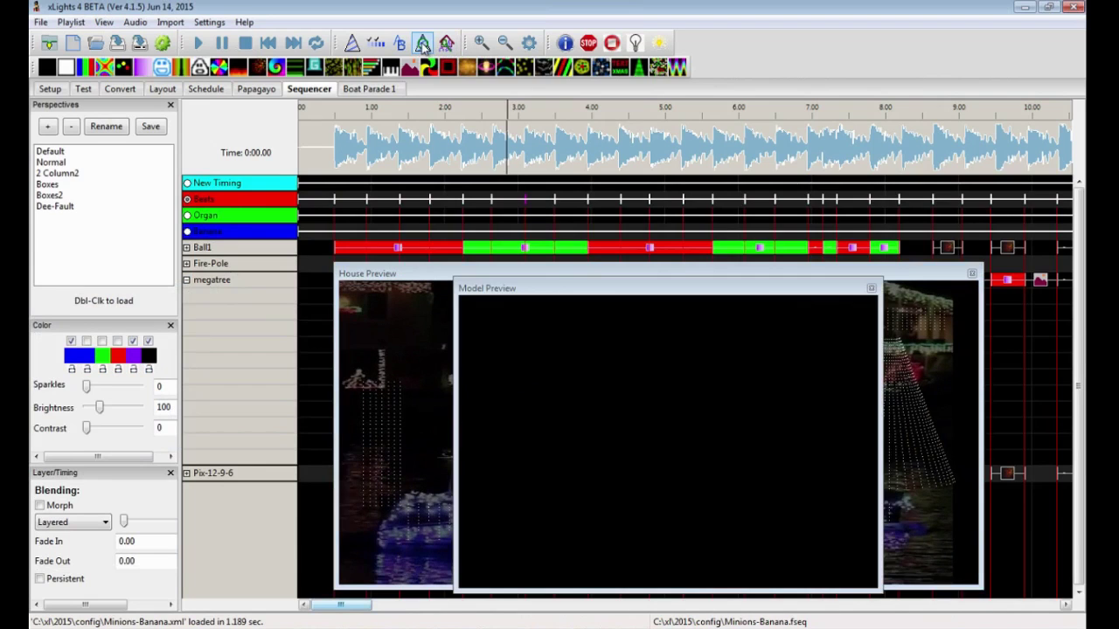
left_click(971, 273)
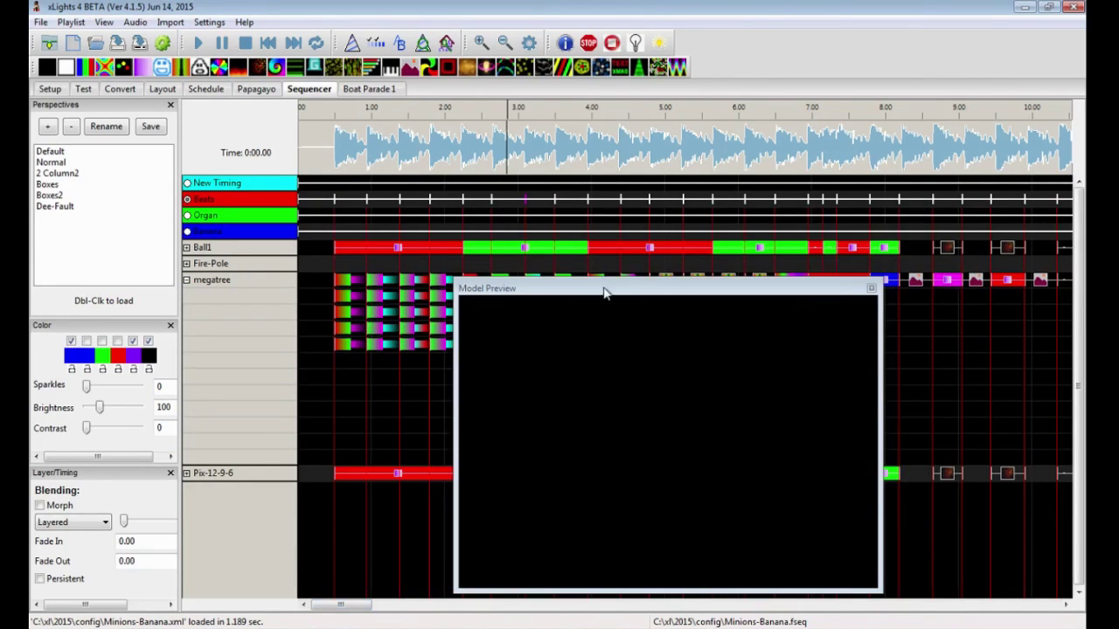
left_click_drag(603, 293, 598, 250)
Step: Dim the layout's background image almost to black so the models stand out, and return to the sequencer
left_click(163, 88)
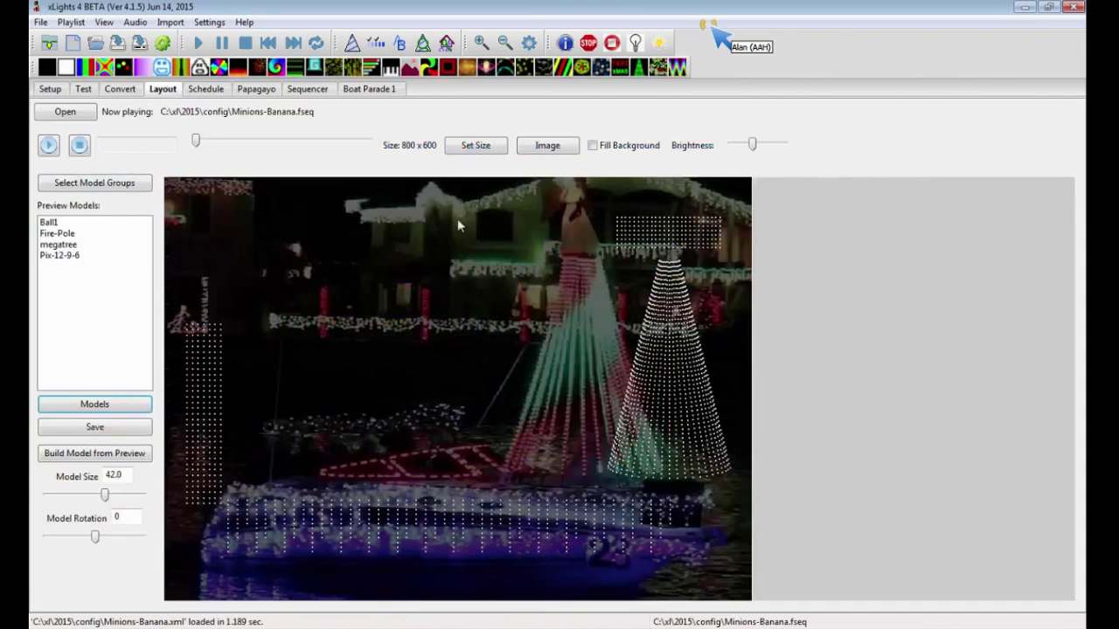
left_click_drag(752, 145, 733, 151)
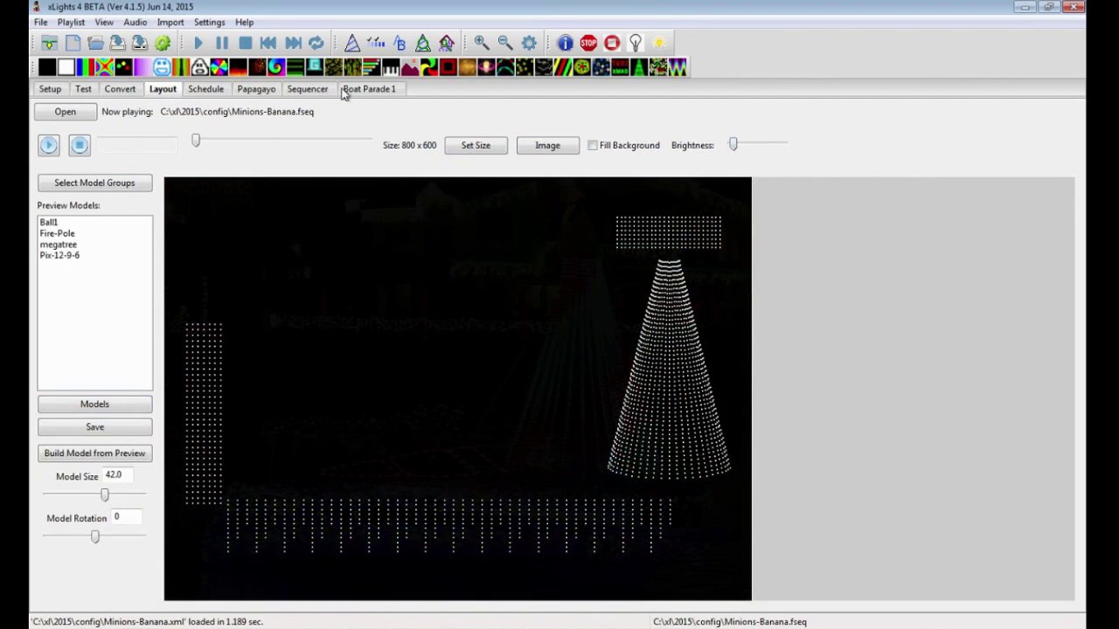
left_click(316, 90)
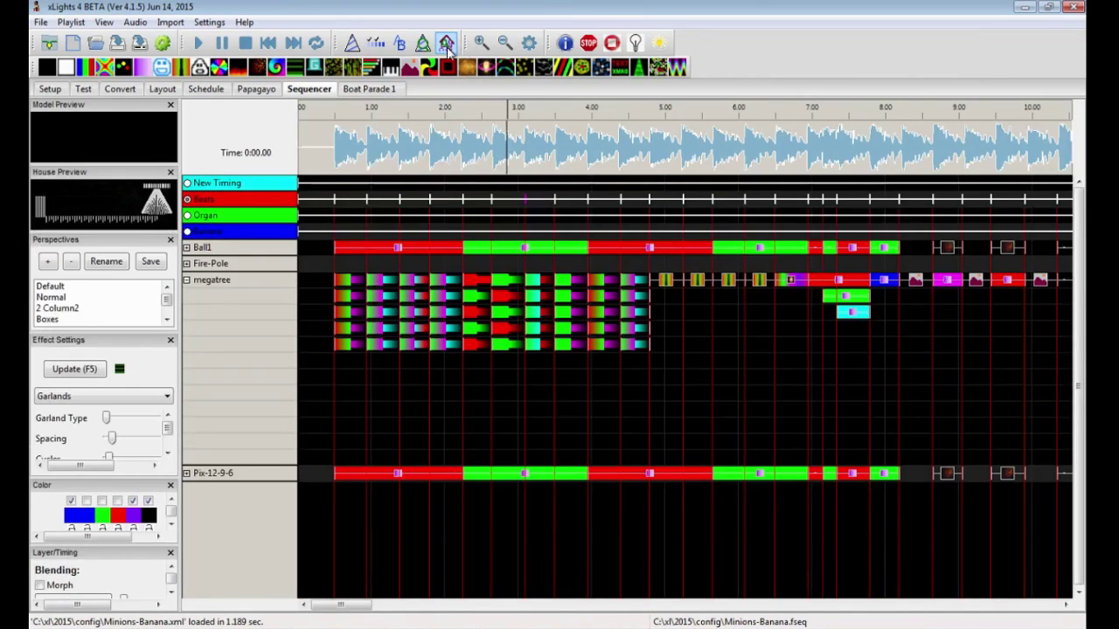
Step: Undock the House Preview, try a larger and a flatter window size, and dock it across the full width above the sequencer
left_click_drag(158, 173, 425, 271)
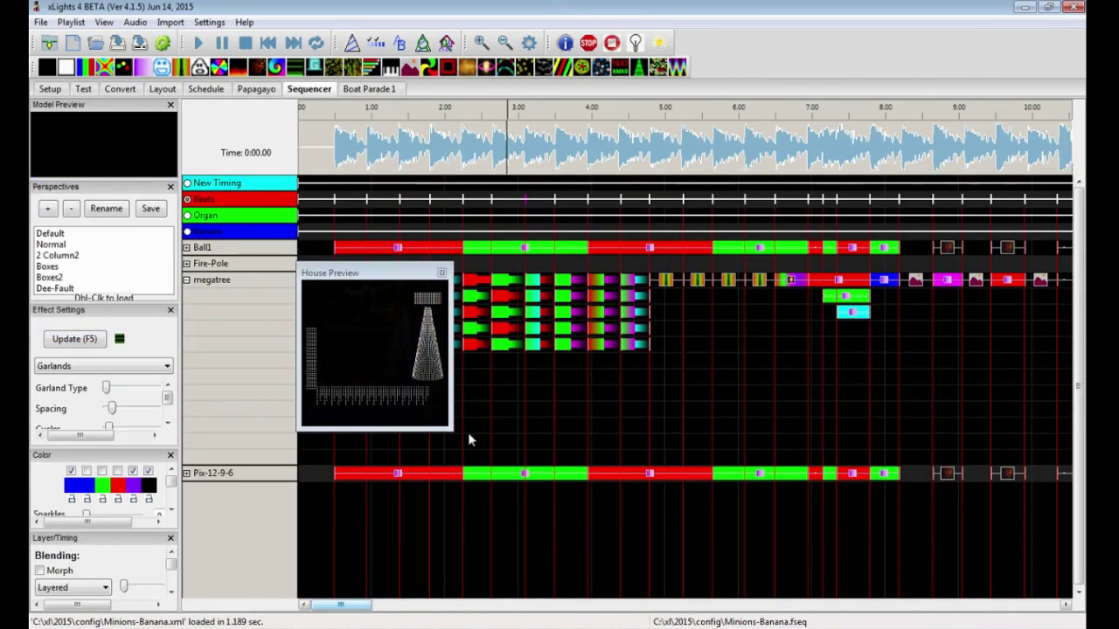
left_click_drag(451, 429, 838, 574)
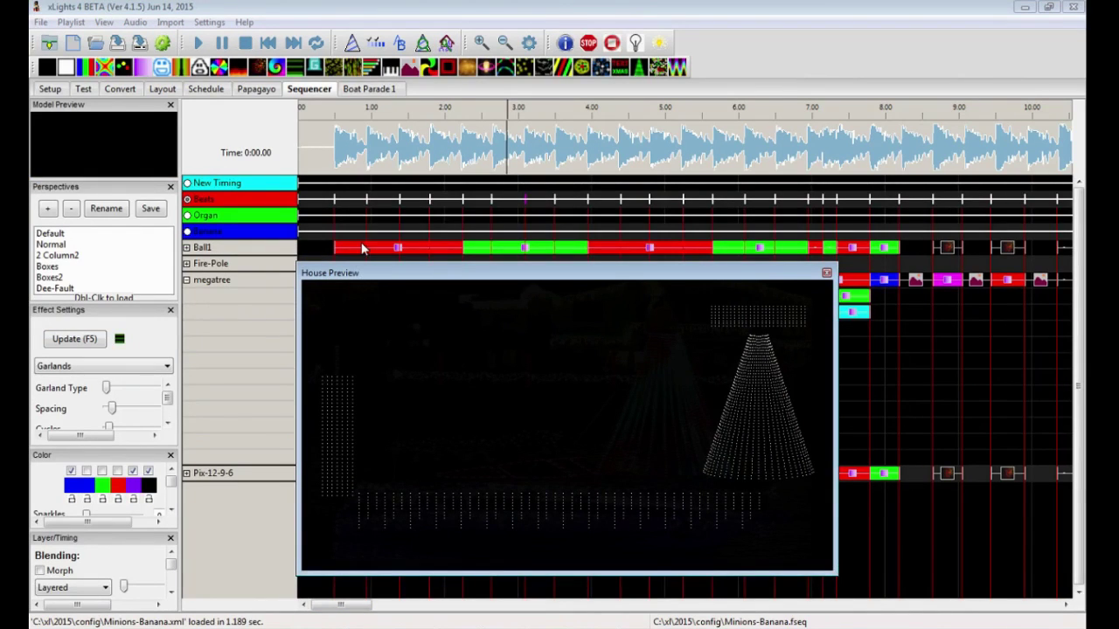
left_click_drag(404, 271, 375, 31)
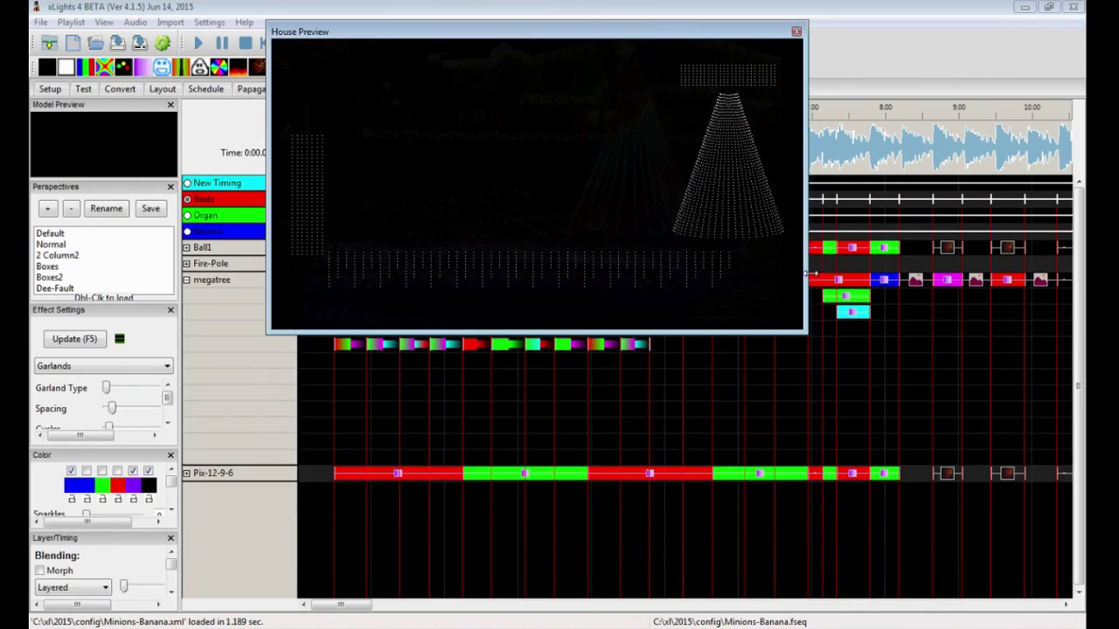
left_click_drag(800, 334, 669, 134)
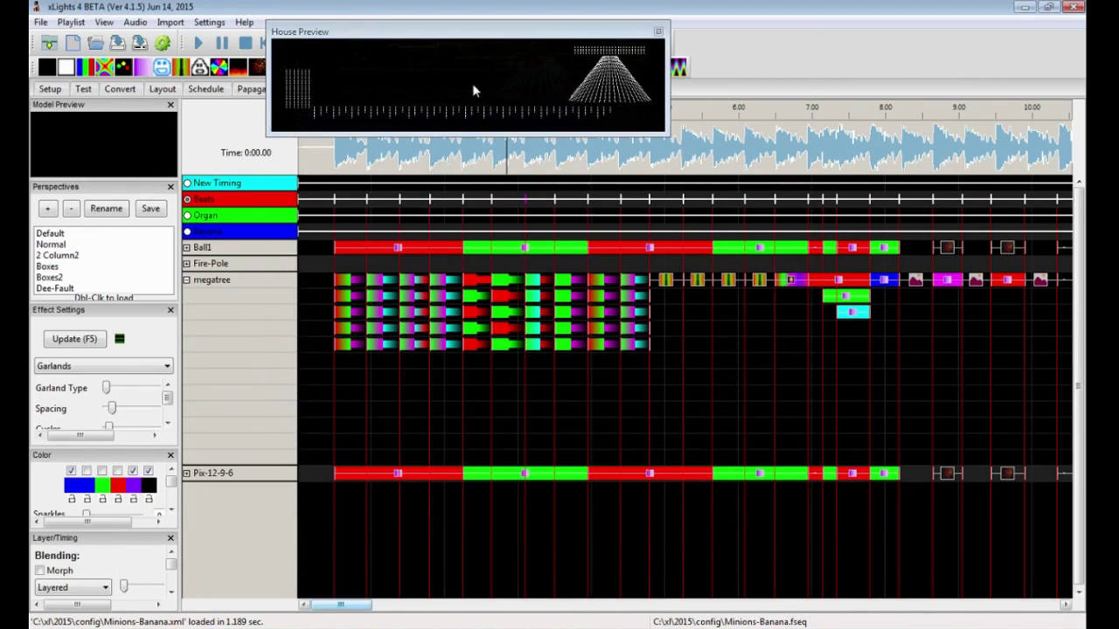
double_click(473, 33)
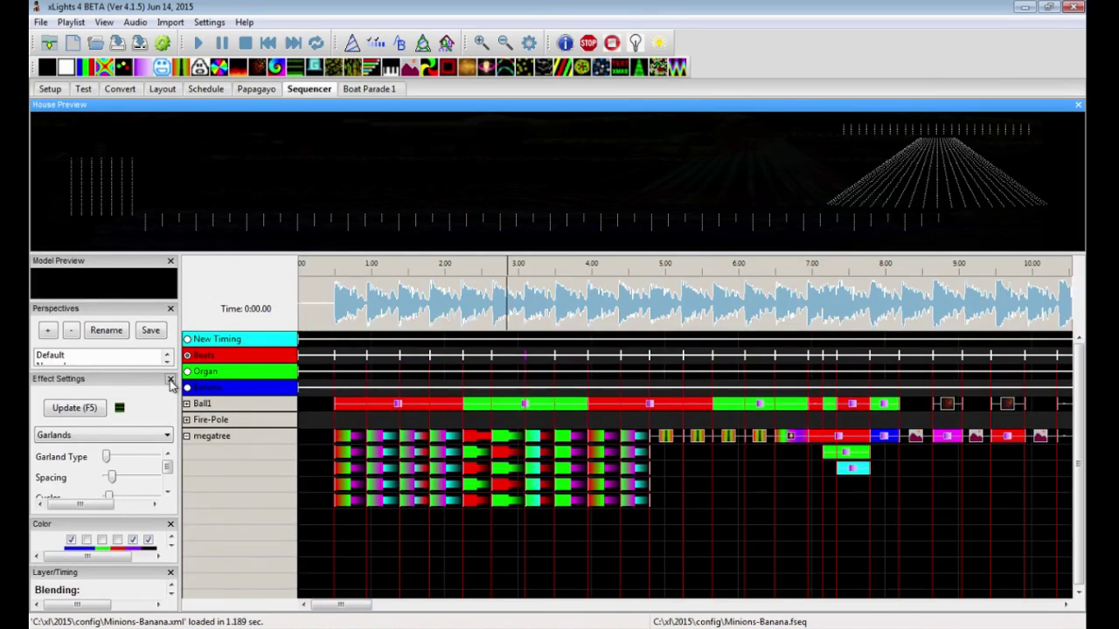
Step: Close the Effect Settings and Color panes and restore the panel arrangement with the Default perspective
left_click(170, 381)
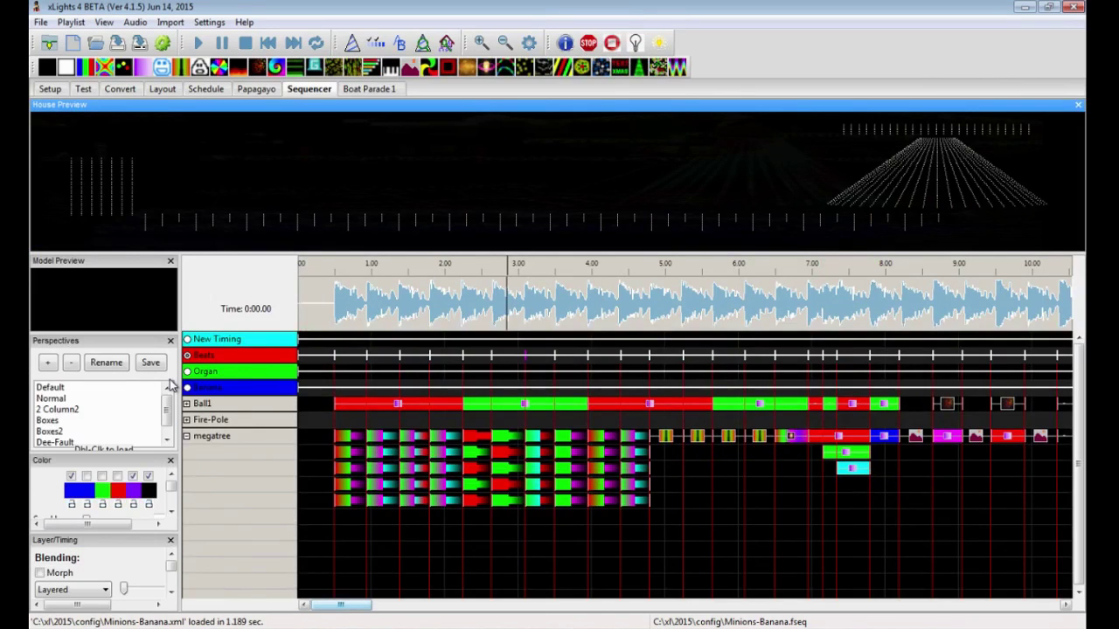
left_click(171, 460)
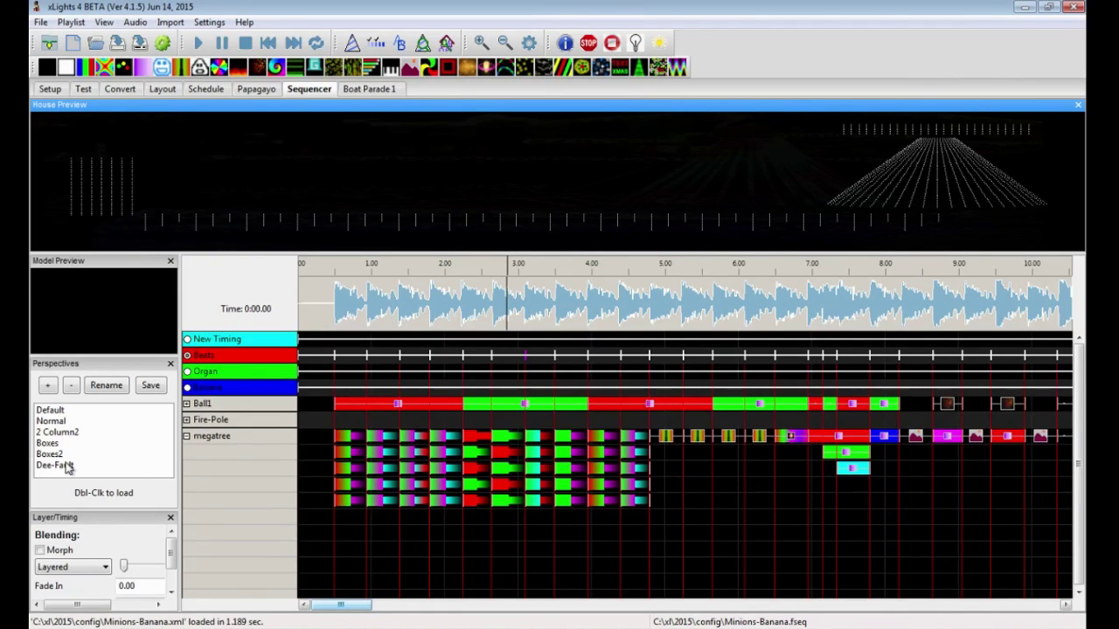
double_click(52, 411)
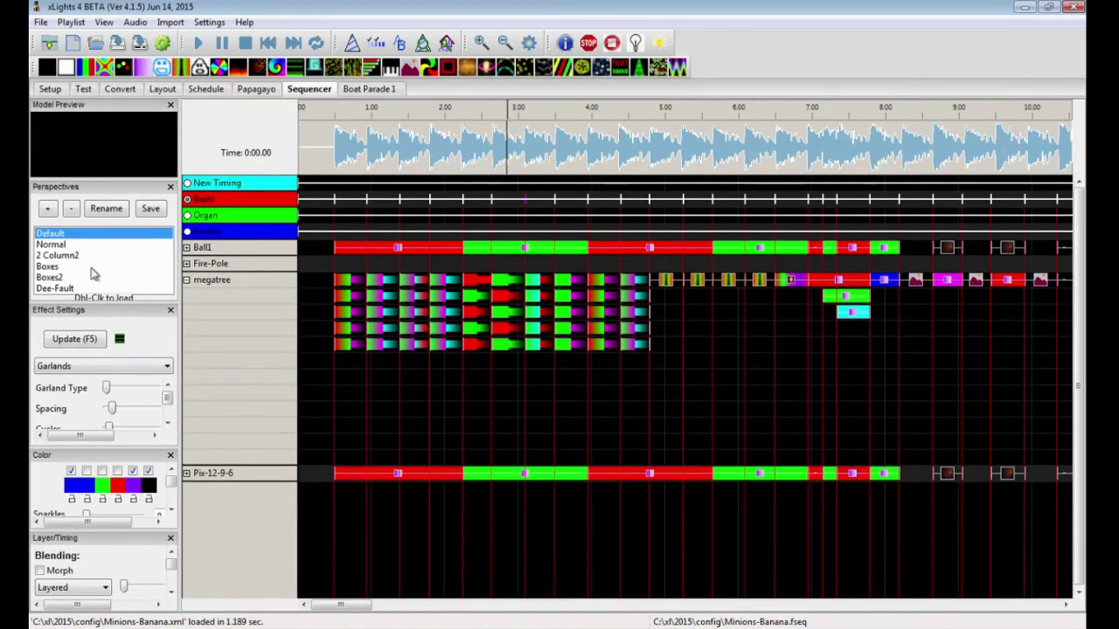
Step: Try the 2 Column2 and Normal perspectives and reload the Default perspective
double_click(58, 256)
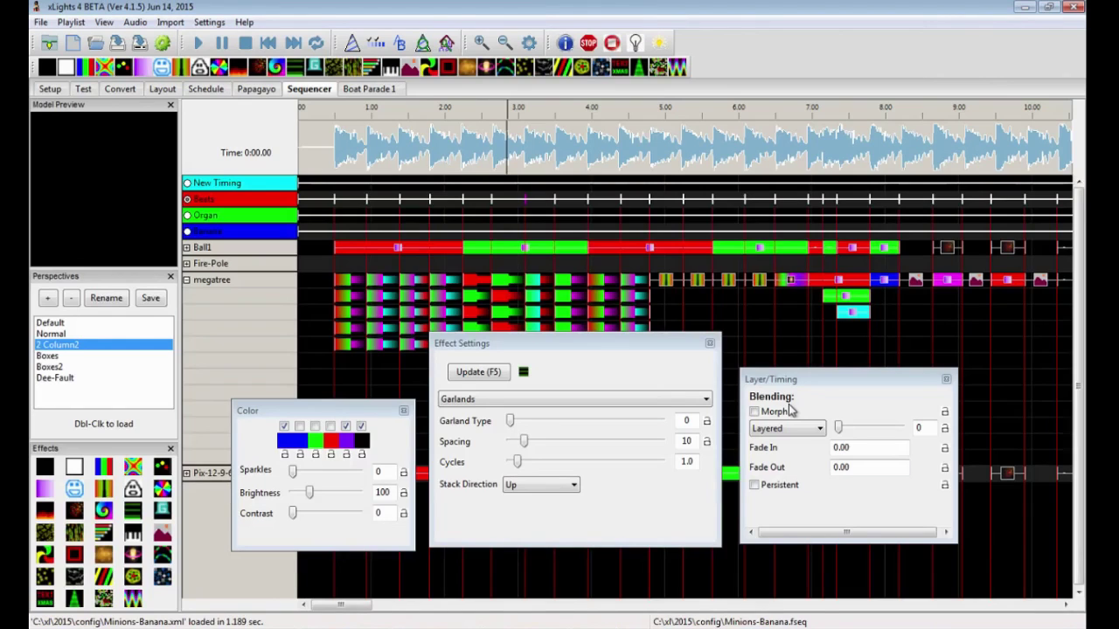
double_click(65, 335)
left_click(52, 208)
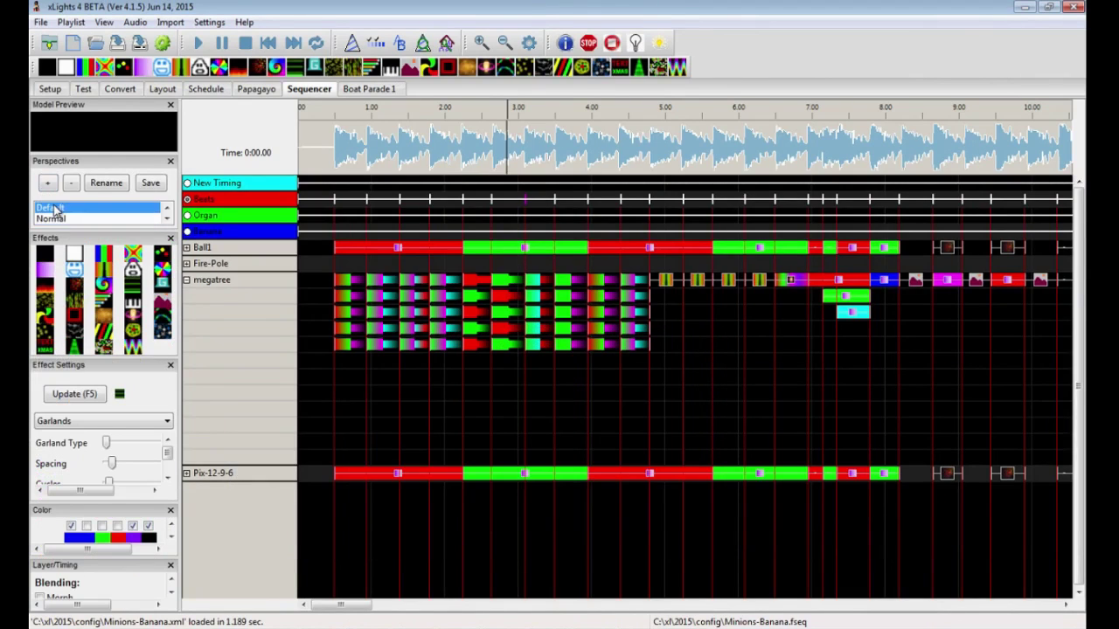
double_click(53, 208)
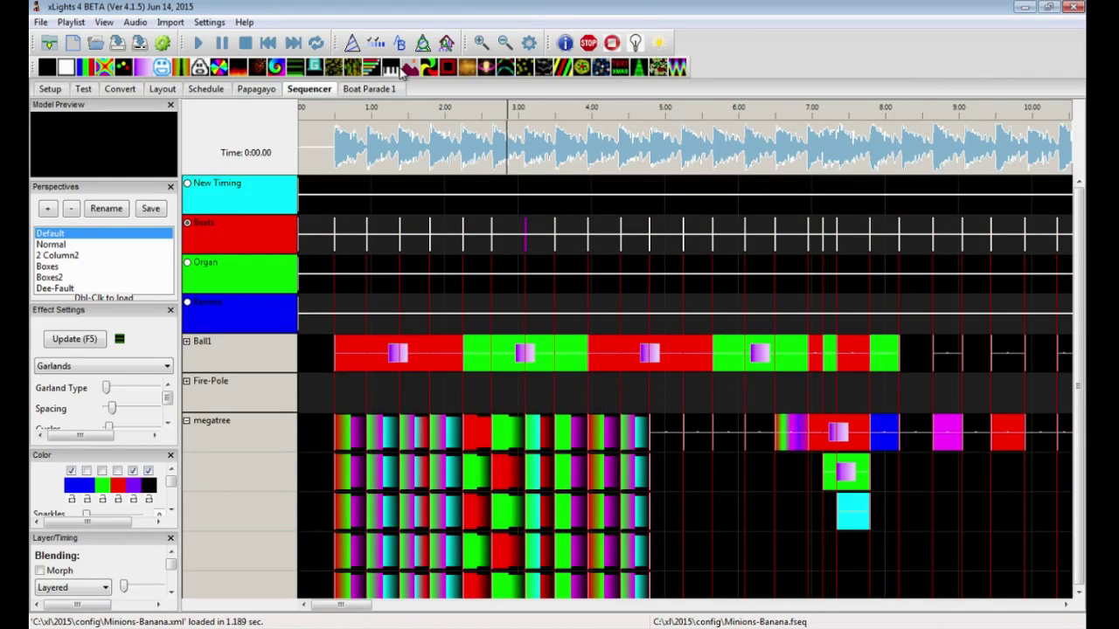
Step: Try out different row heights in the sequencer grid and return to the compact height
key("ctrl+Down")
key("ctrl+Up")
key("ctrl+Down")
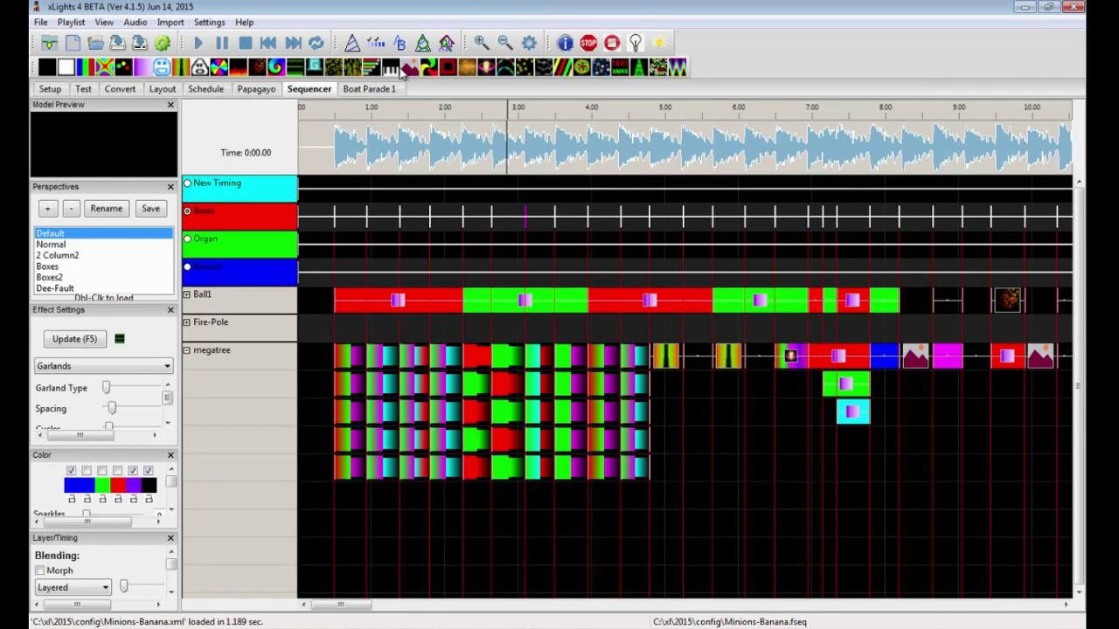
key("ctrl+Down")
key("ctrl+Down")
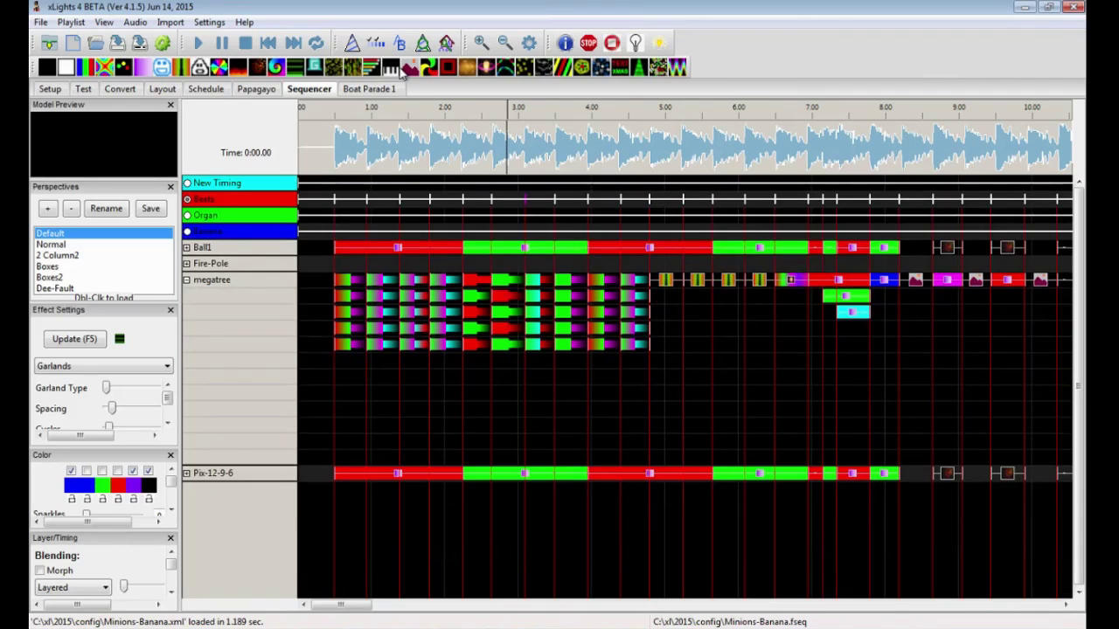
key("ctrl+shift+Down")
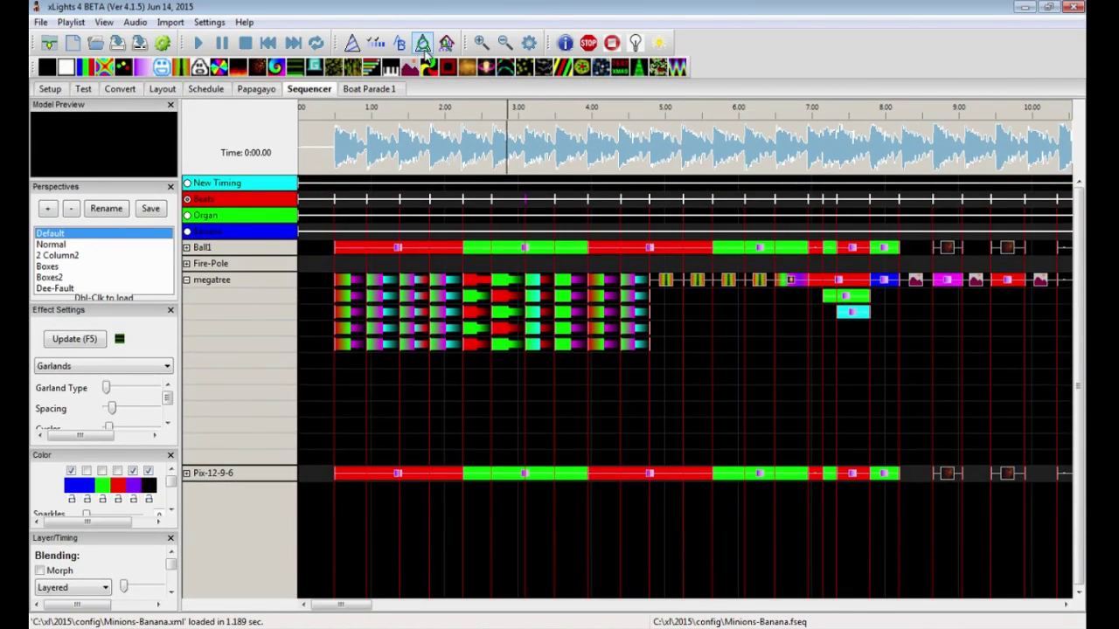
Step: Select the megatree model and float the Model Preview as a large window over the sequencer grid
left_click(252, 284)
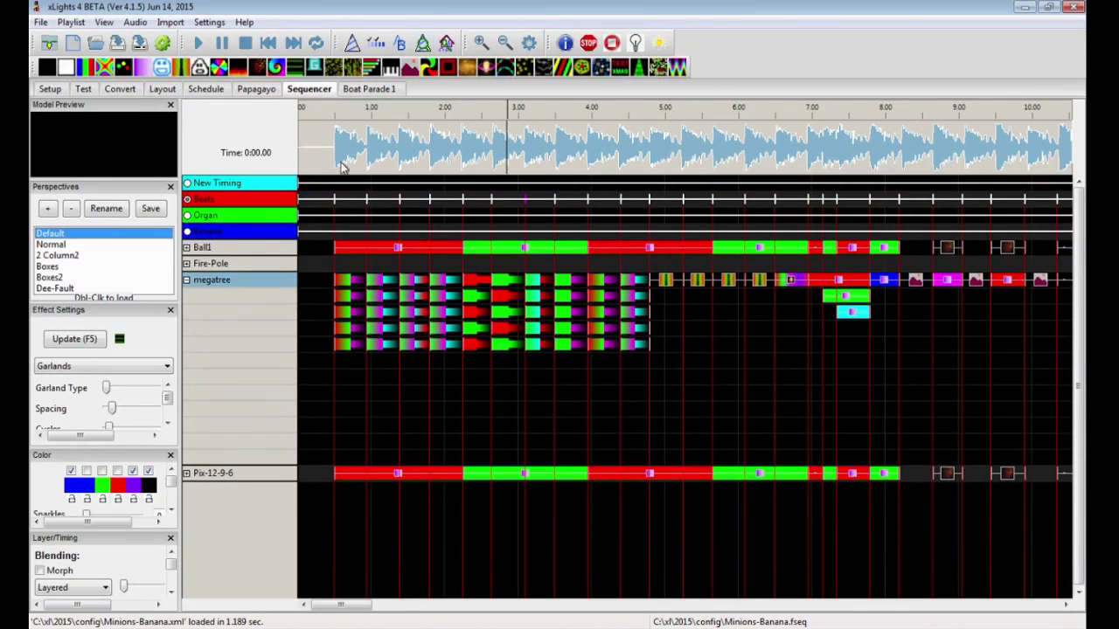
left_click(423, 46)
left_click(423, 45)
left_click_drag(144, 107, 611, 238)
left_click_drag(713, 399, 1085, 614)
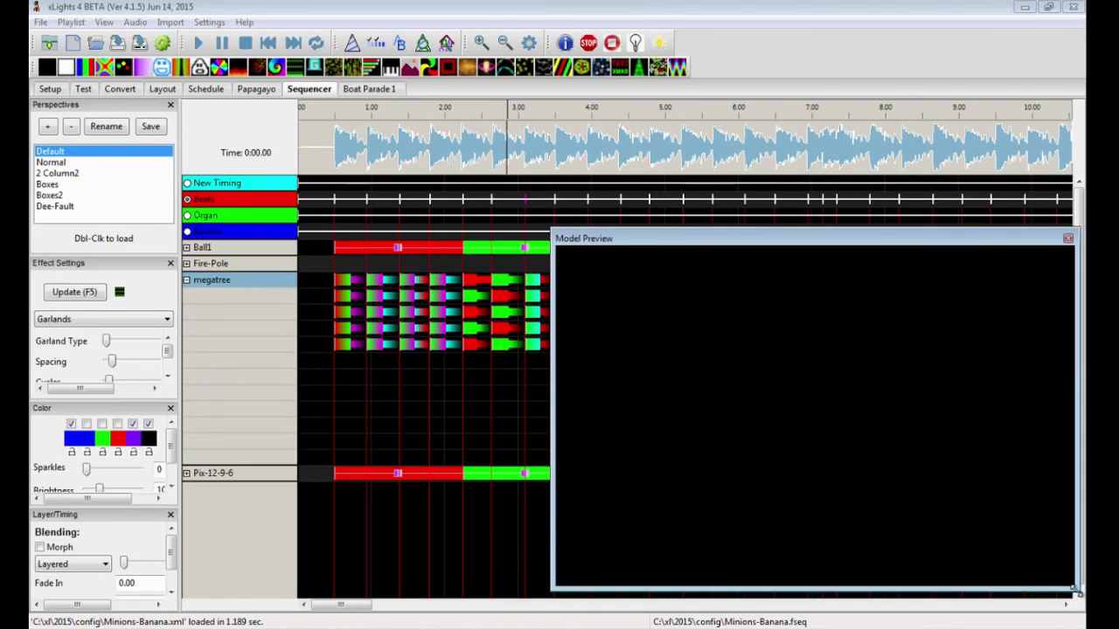
left_click_drag(626, 238, 585, 227)
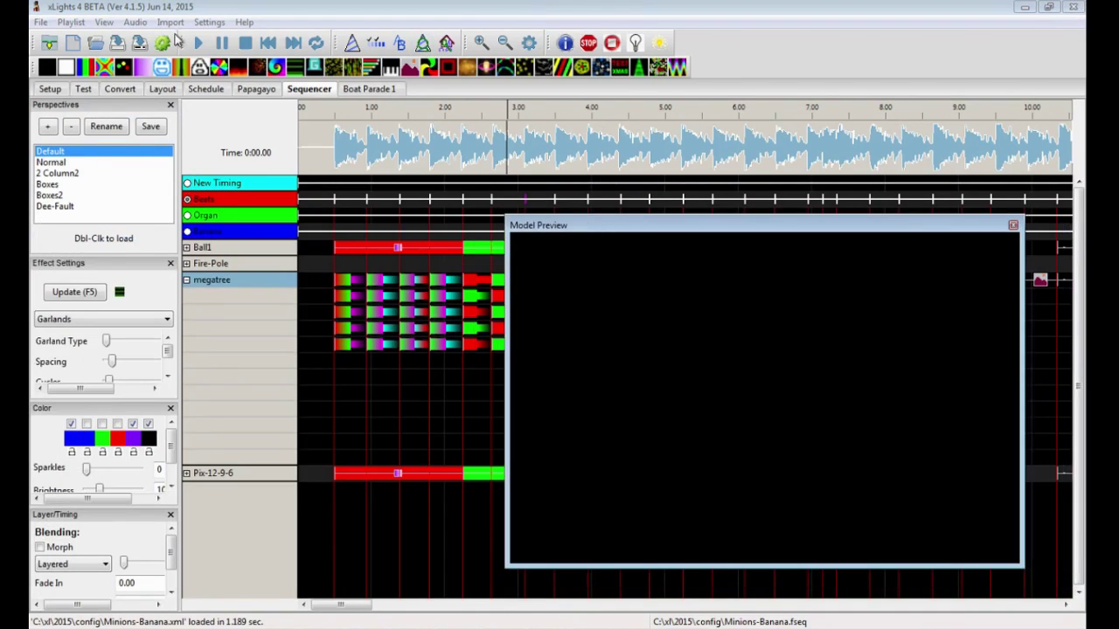
Step: Play the sequence, stop it, and preview the megatree's first Morph effect at the start of the timeline
left_click(199, 43)
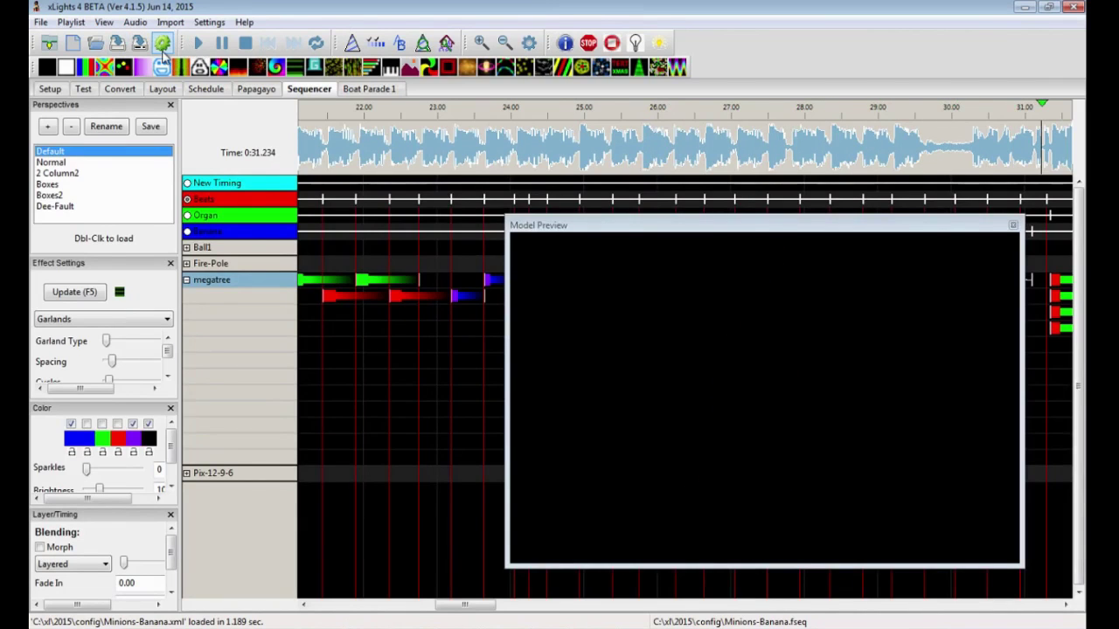
left_click(246, 48)
left_click_drag(877, 234, 779, 235)
left_click_drag(507, 601, 324, 615)
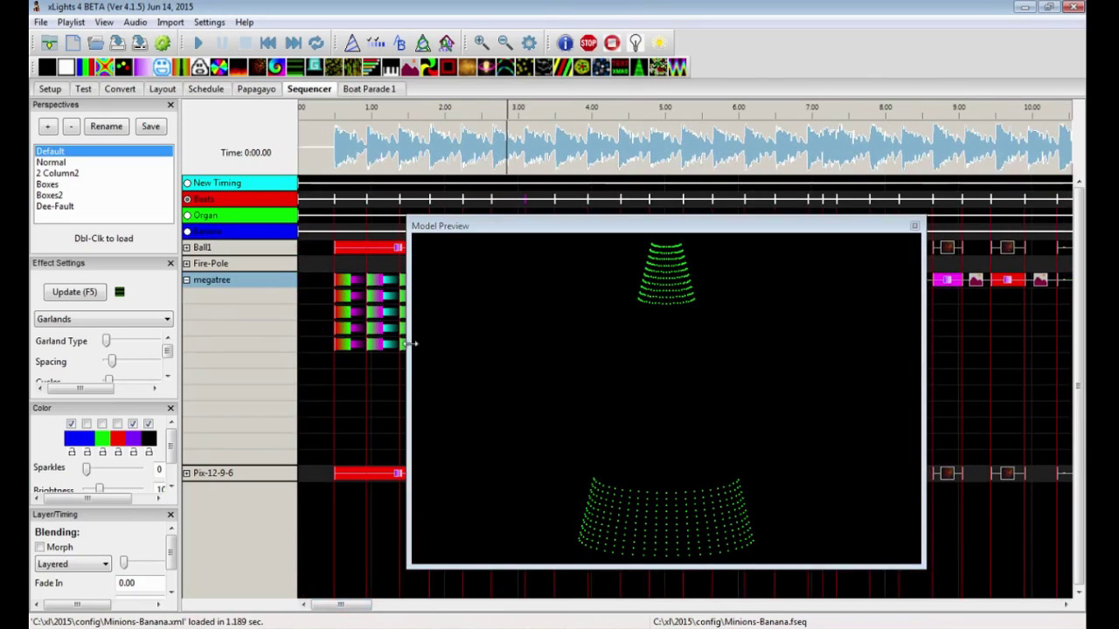
left_click(350, 284)
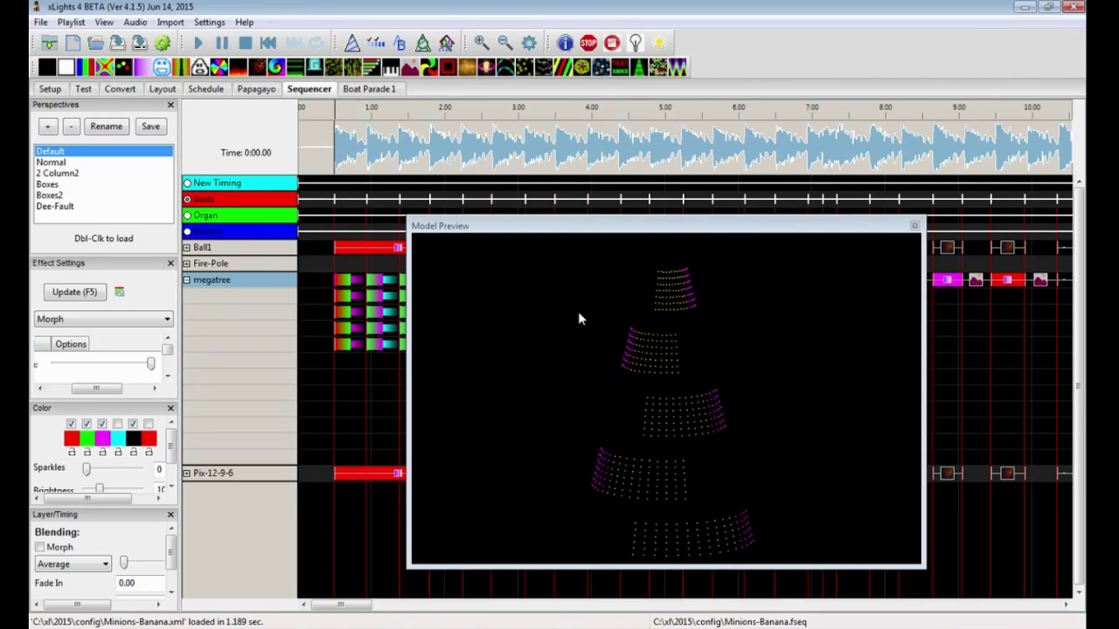
Step: Start a new model from the Layout page, examine the available display types, cancel it, and look through the existing model list
left_click(162, 89)
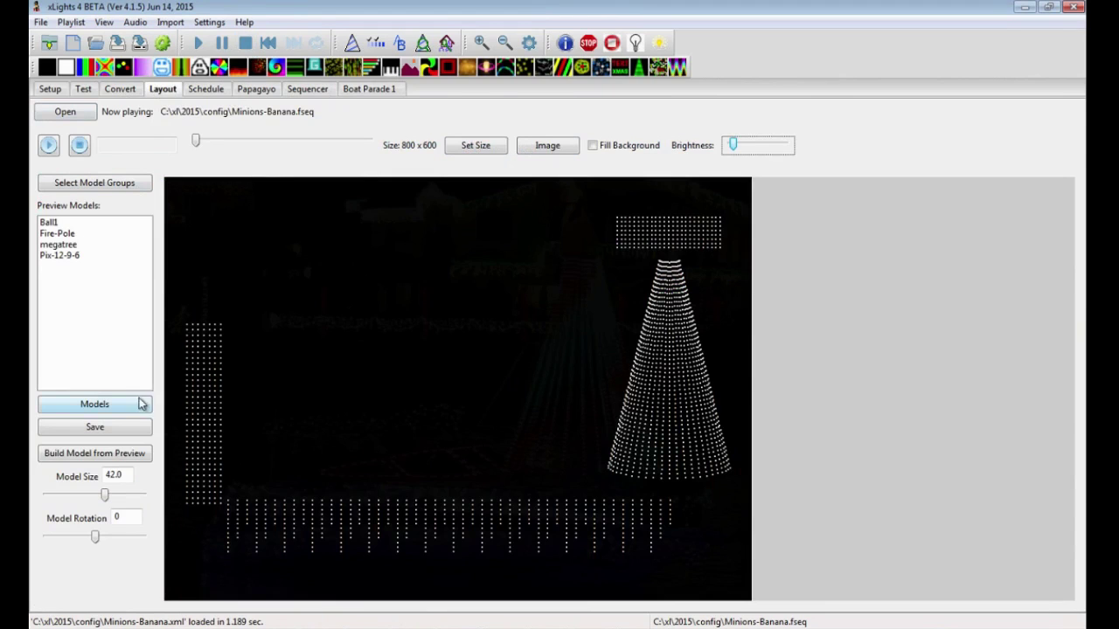
left_click(90, 403)
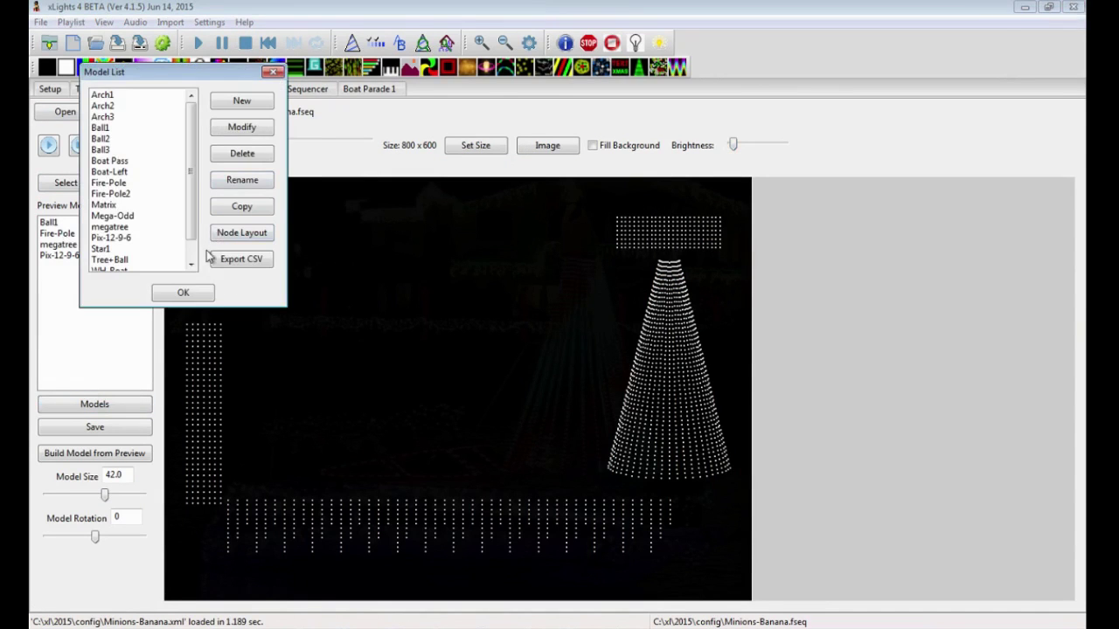
left_click(241, 101)
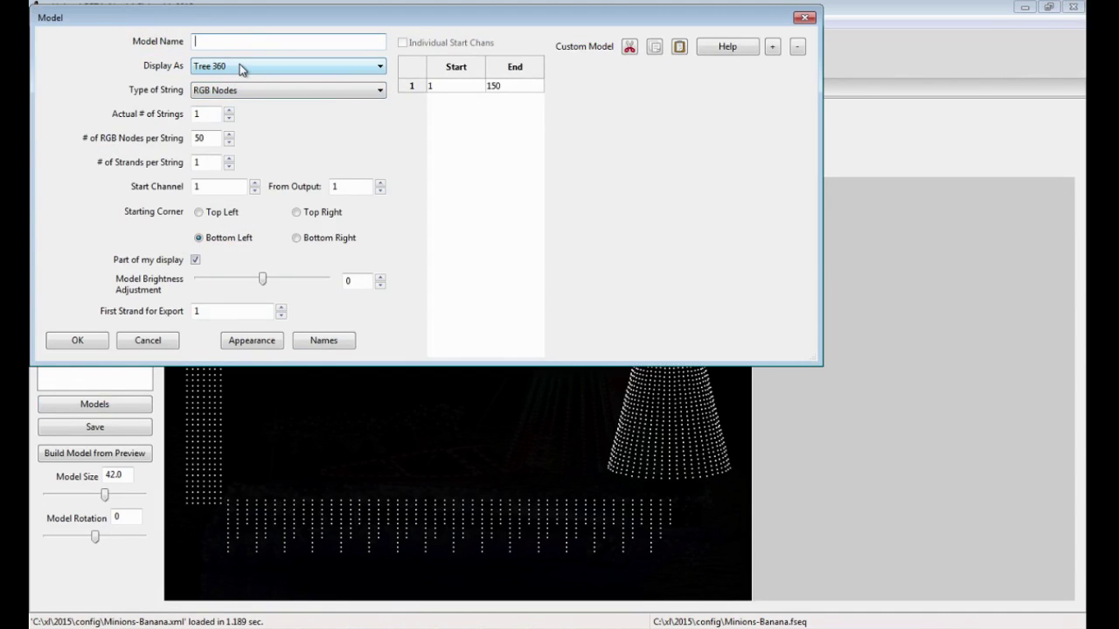
left_click(242, 69)
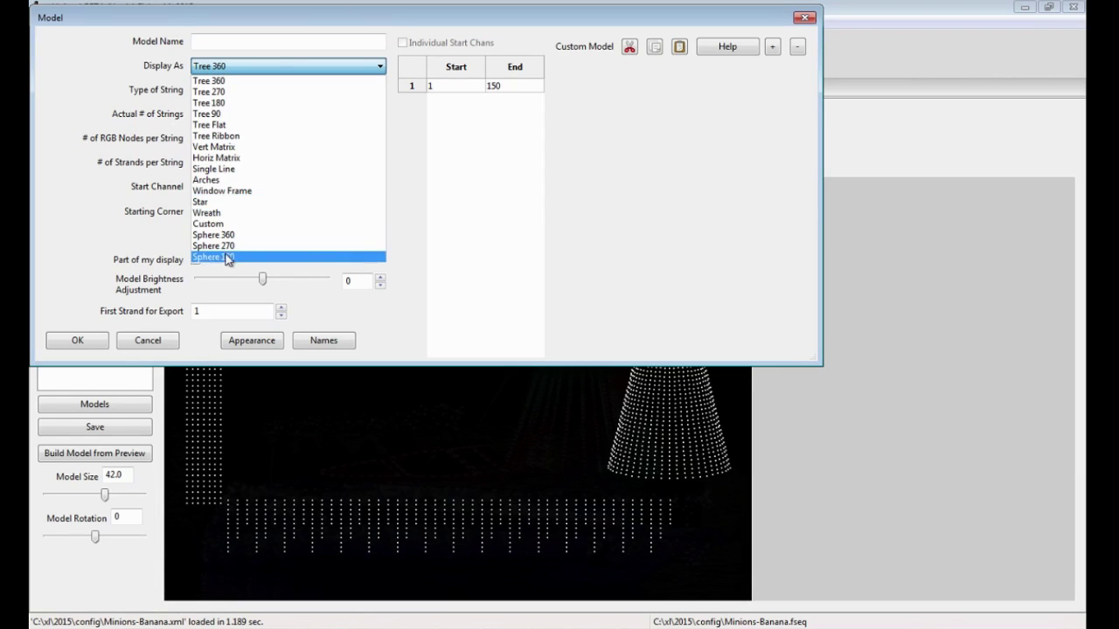
left_click(327, 9)
left_click_drag(622, 23, 693, 385)
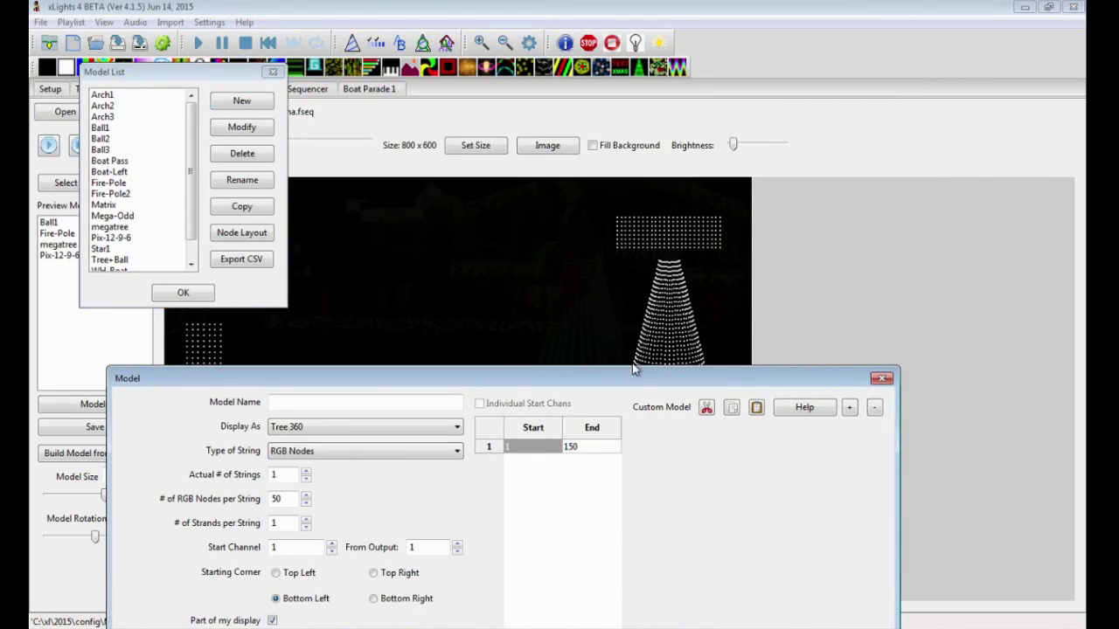
left_click_drag(628, 378, 683, 120)
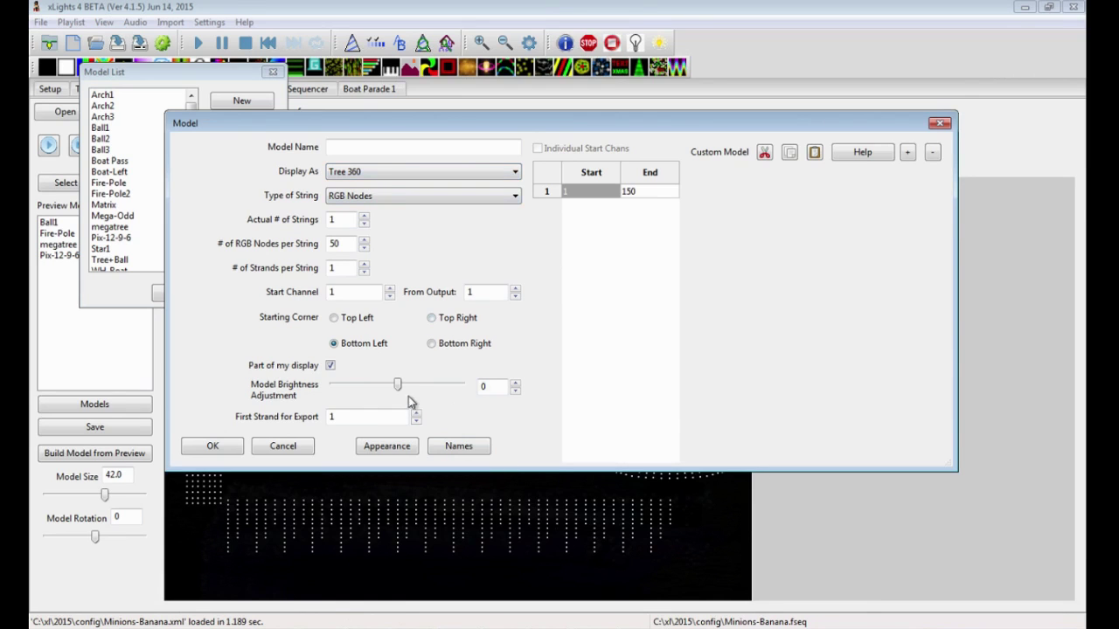
left_click(381, 178)
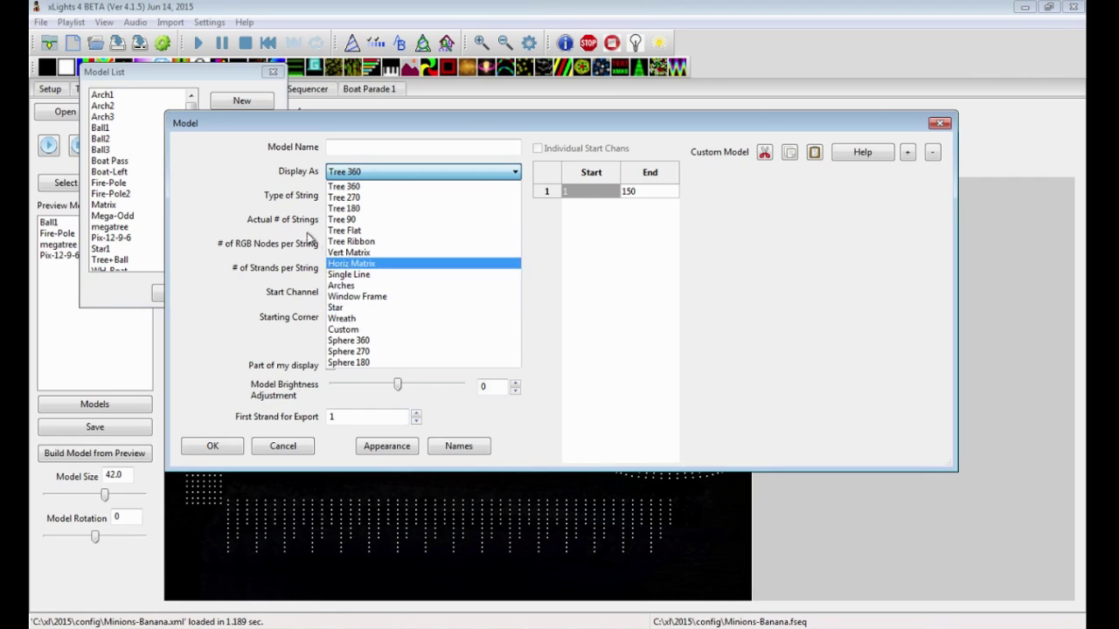
left_click(223, 237)
left_click(282, 447)
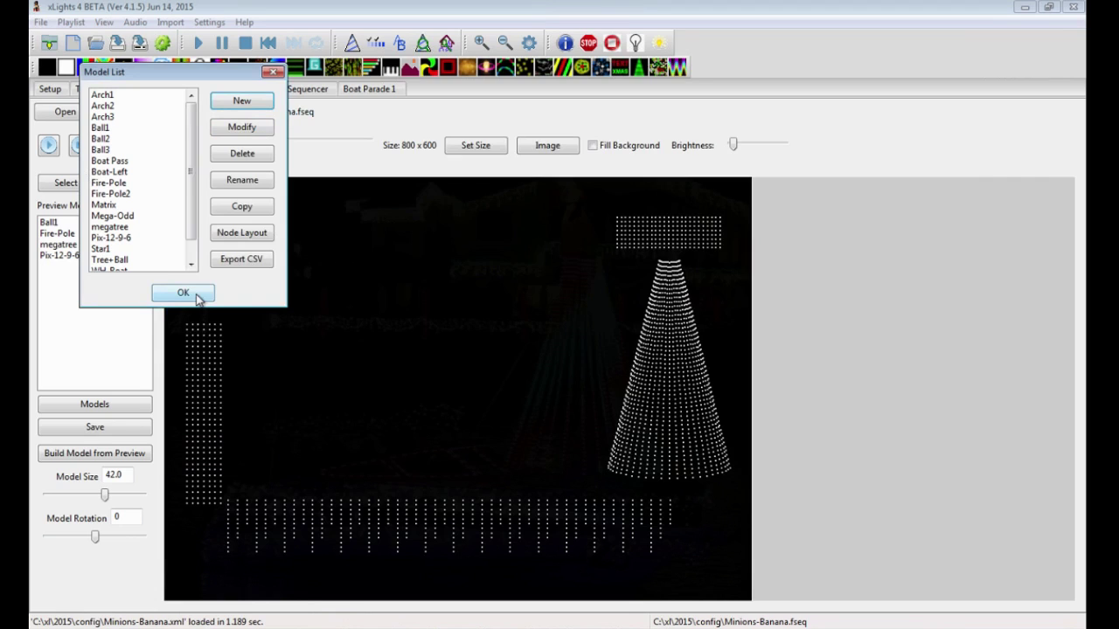
scroll(190, 229, "down", 1)
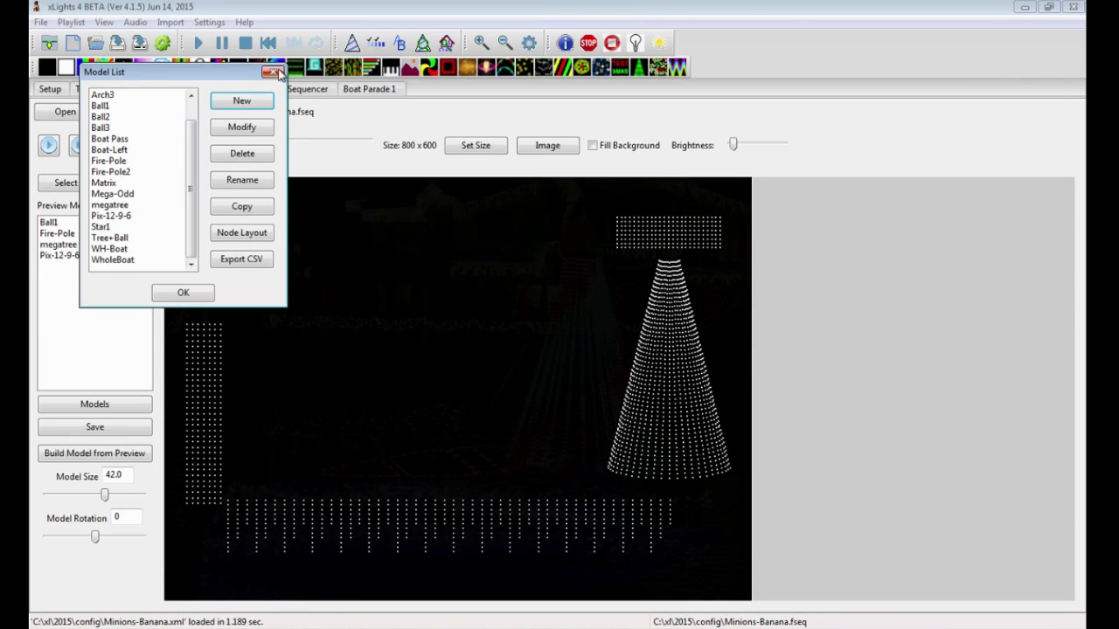
left_click(279, 72)
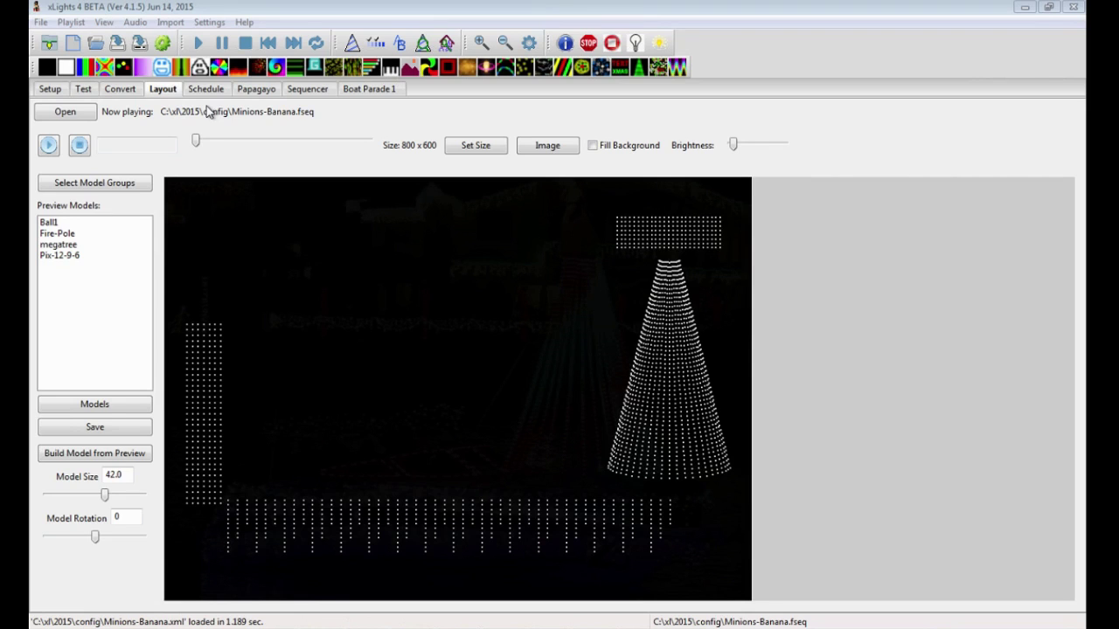
Step: Create a new model named "door" from the model list and display it as a Window Frame
left_click(108, 412)
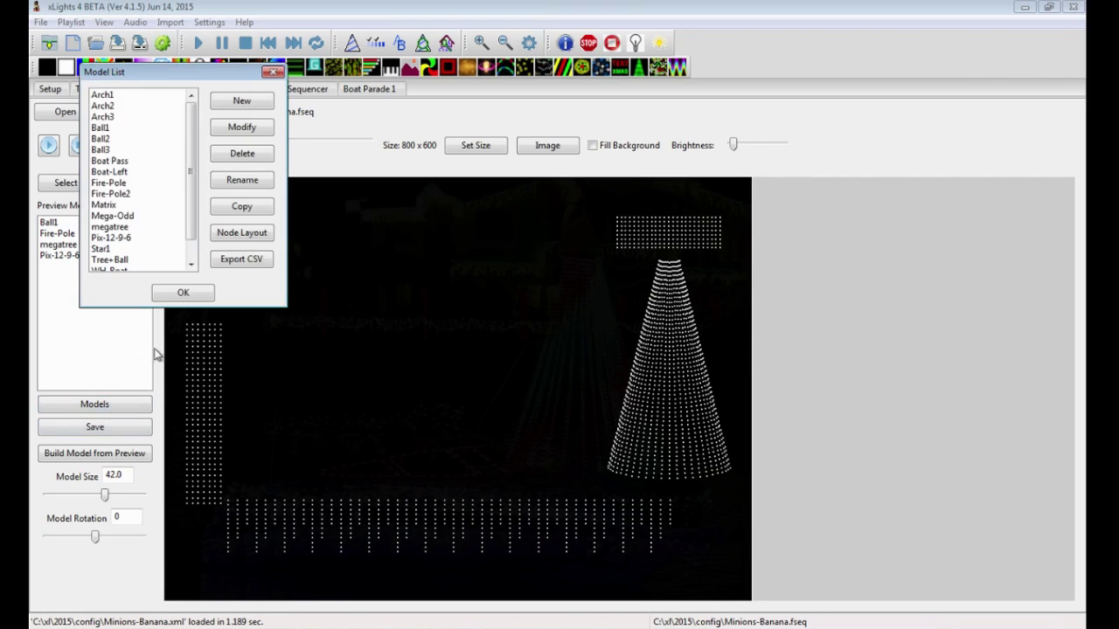
left_click(245, 112)
type("o")
key("BackSpace")
type("door")
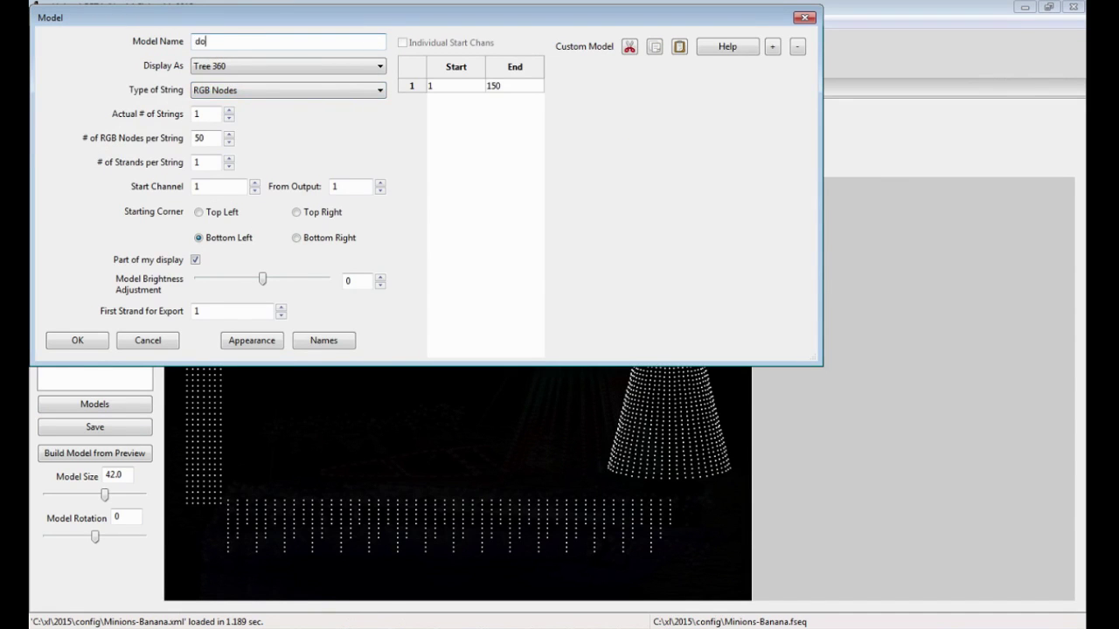
left_click(242, 66)
left_click(253, 191)
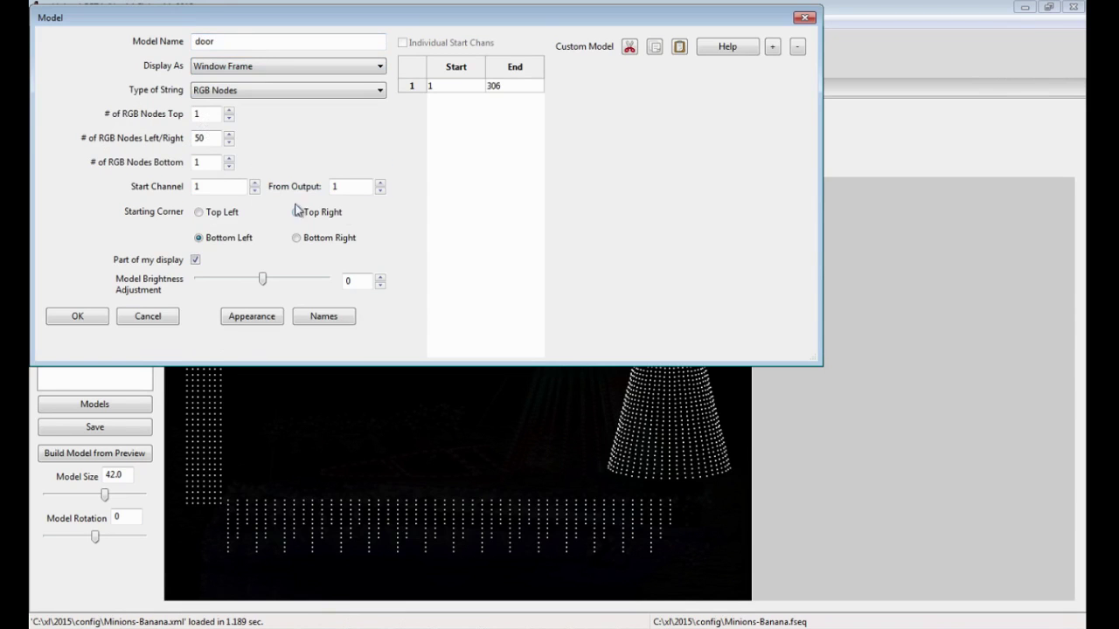
Step: Give the door frame 10 RGB nodes along its top and 20 on each side, and save the model
double_click(198, 115)
type("10")
key("Tab")
type("20")
key("Tab")
type("0")
left_click(82, 316)
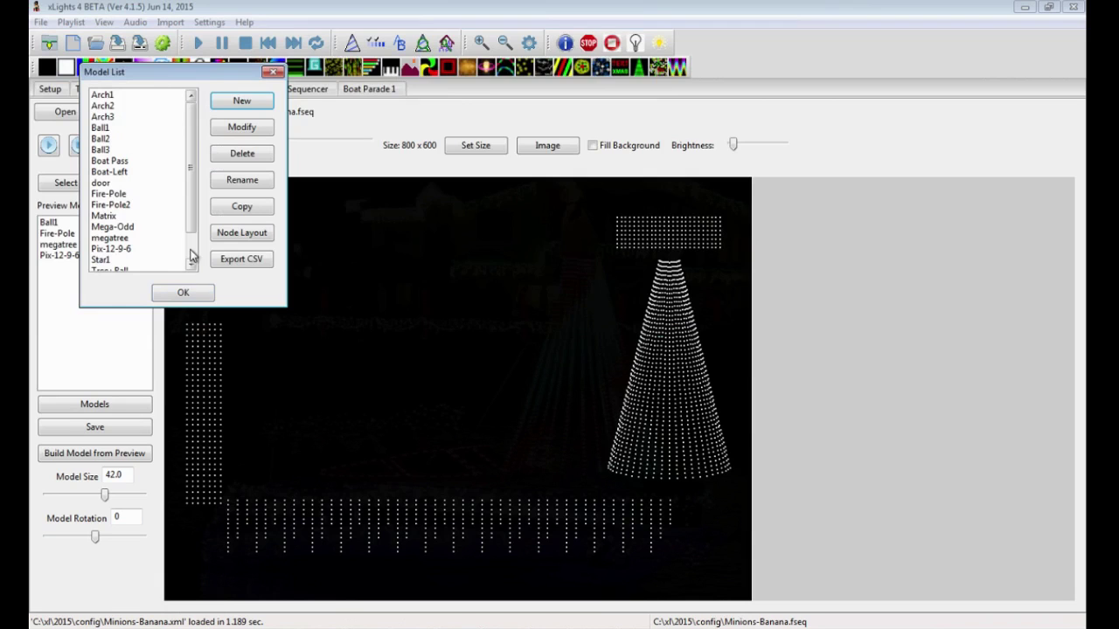
Step: Review the door model's node settings, accept them, and return to the layout preview
left_click(122, 182)
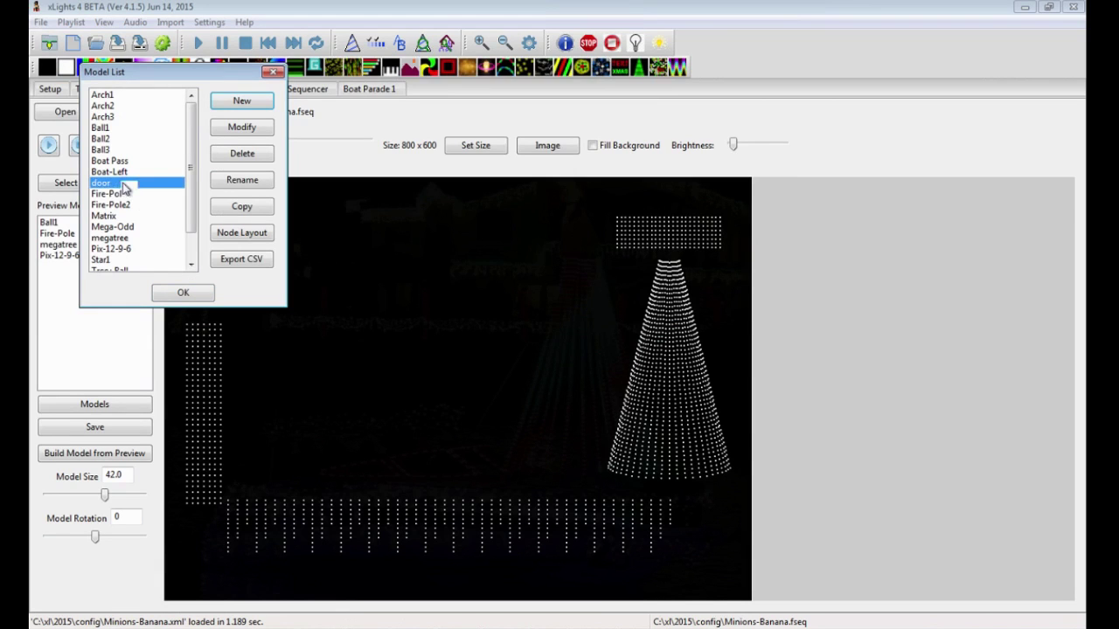
left_click(251, 141)
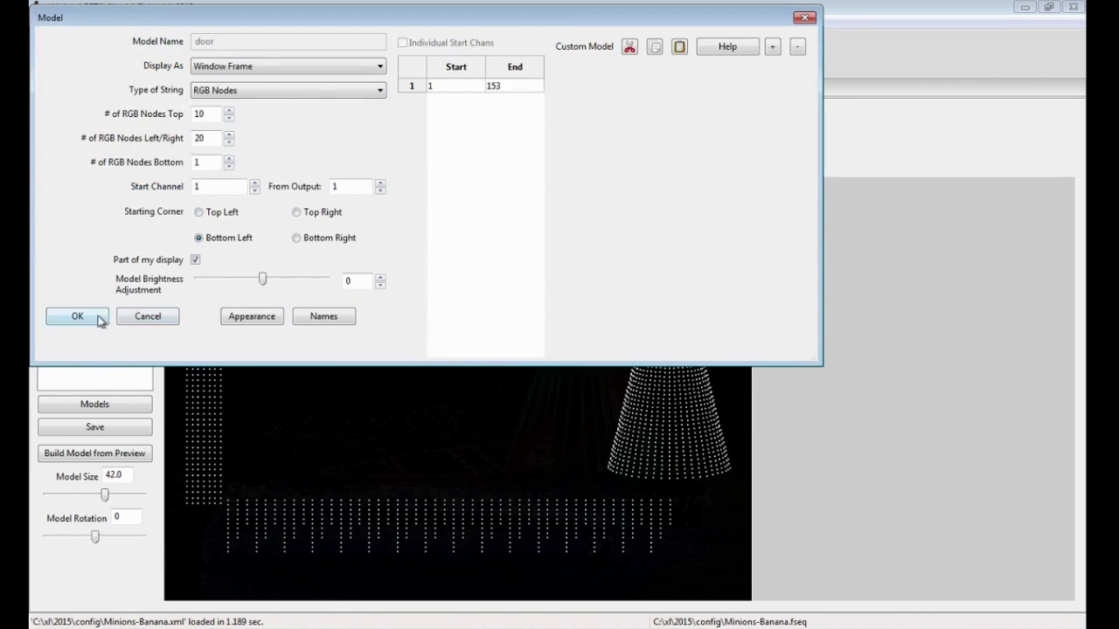
left_click(100, 319)
left_click(175, 291)
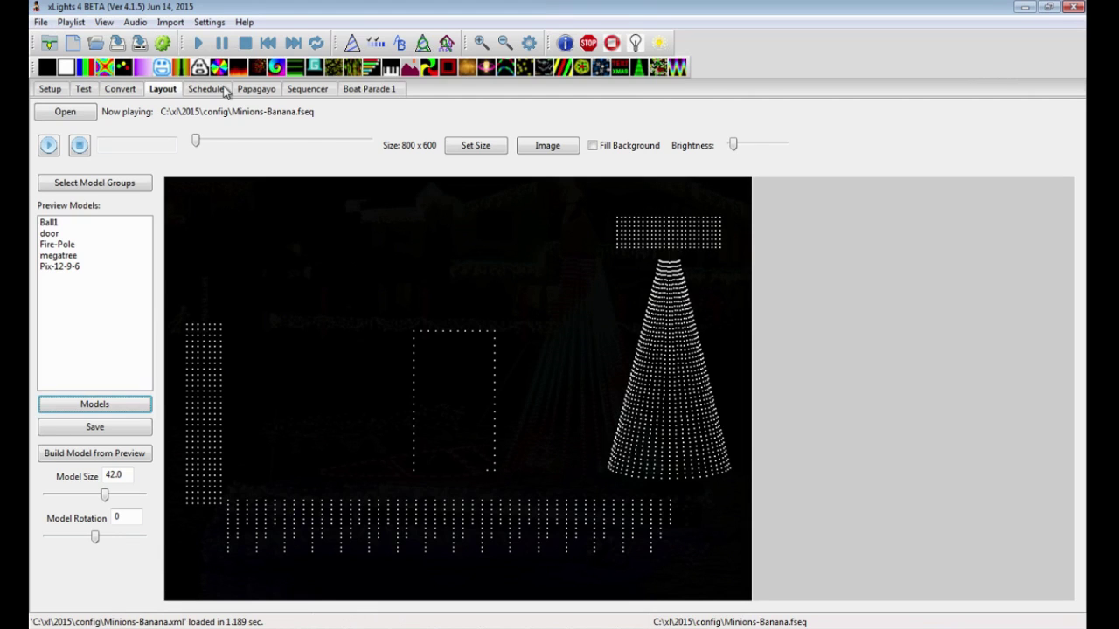
Step: Reopen the door model's settings and try the Custom display type
left_click(95, 404)
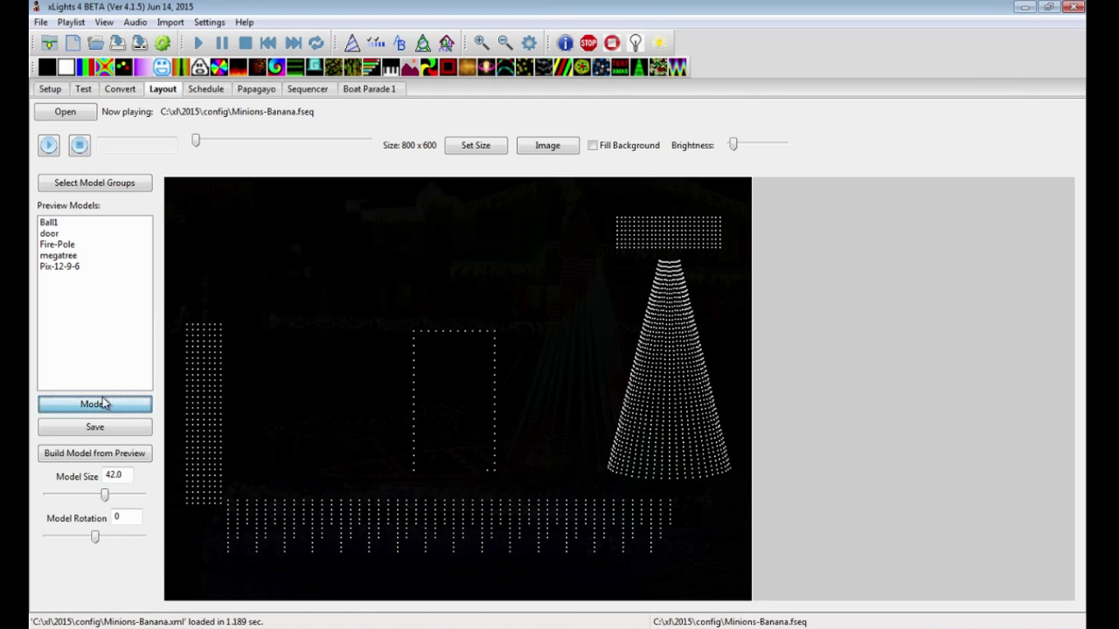
left_click(103, 182)
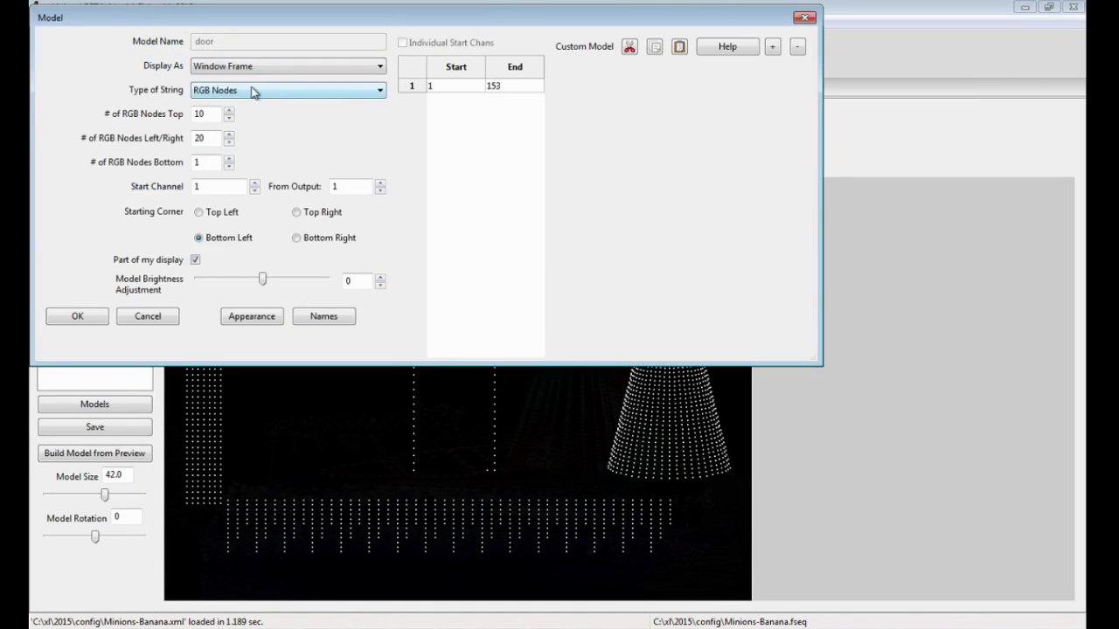
left_click(253, 67)
left_click(219, 225)
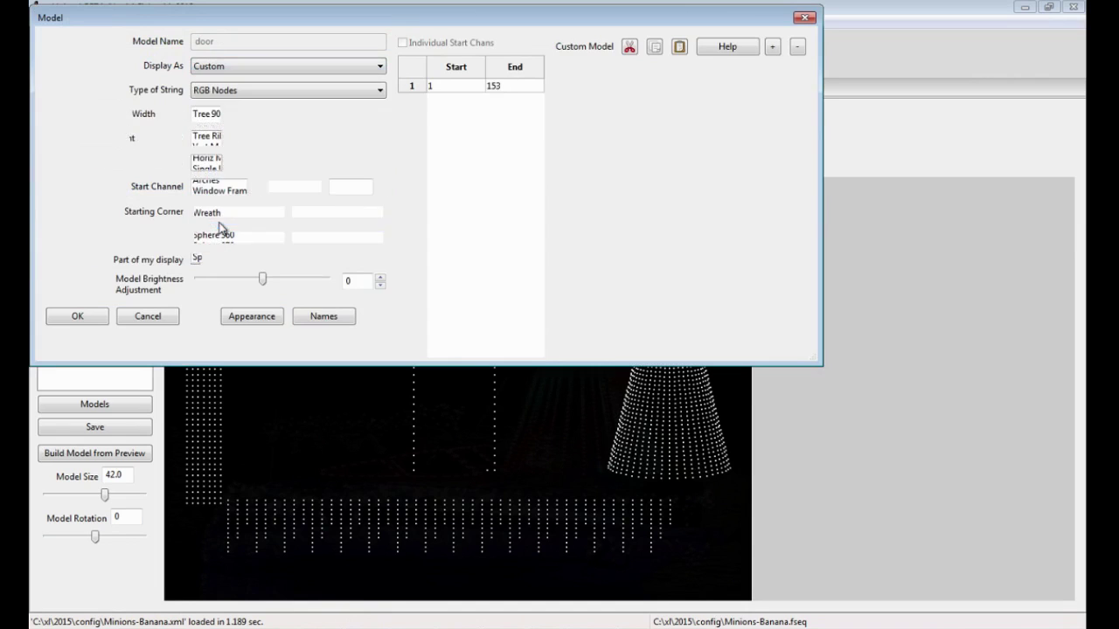
Step: Try numbering the custom door grid upward from cell A20 with 1, 2, 3, 4 and 56, and discard the changes
left_click(582, 344)
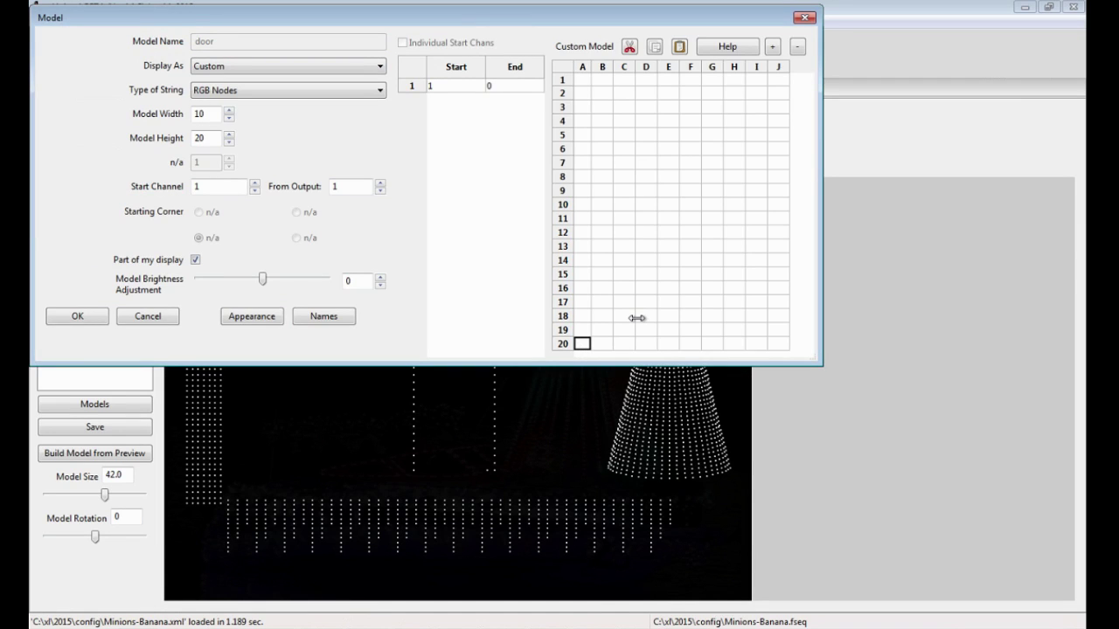
type("1")
type("2")
left_click(582, 316)
type("3")
left_click(583, 303)
type("4")
left_click(582, 289)
type("56")
key("Return")
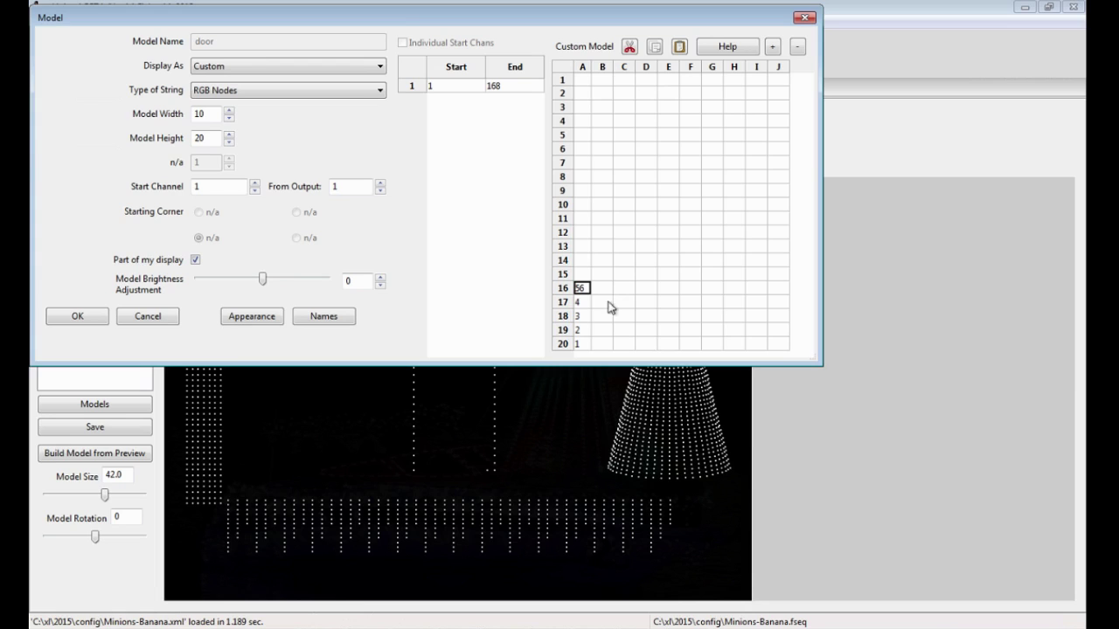
left_click(581, 329)
left_click(806, 17)
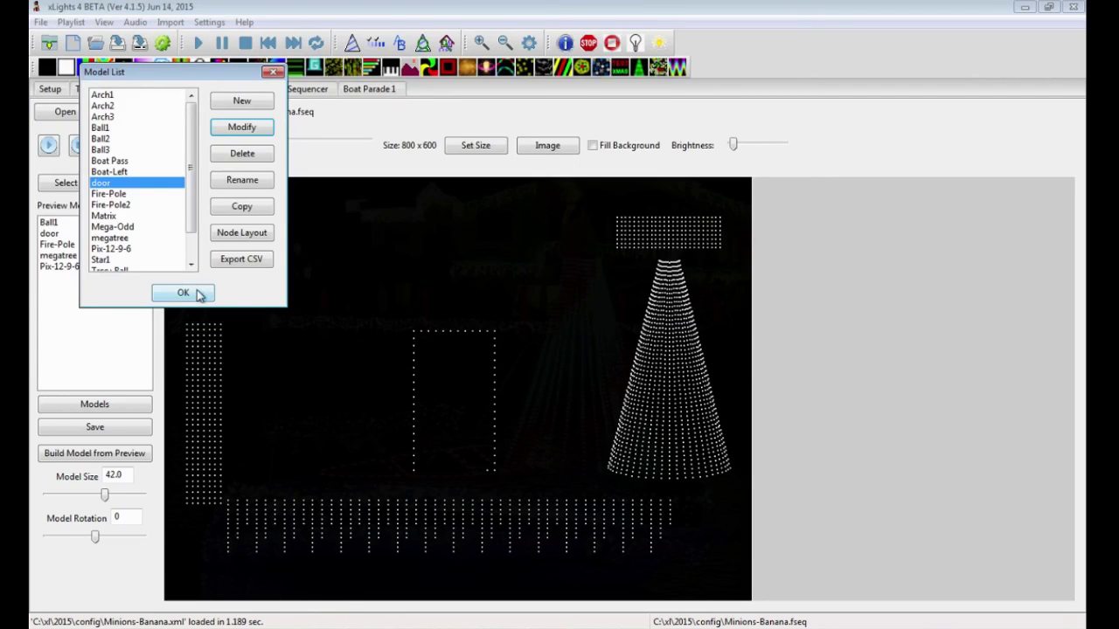
left_click(183, 292)
Step: Open the Pix-12-9-6 model's settings and examine its custom node grid from the first column to the last
left_click(404, 520)
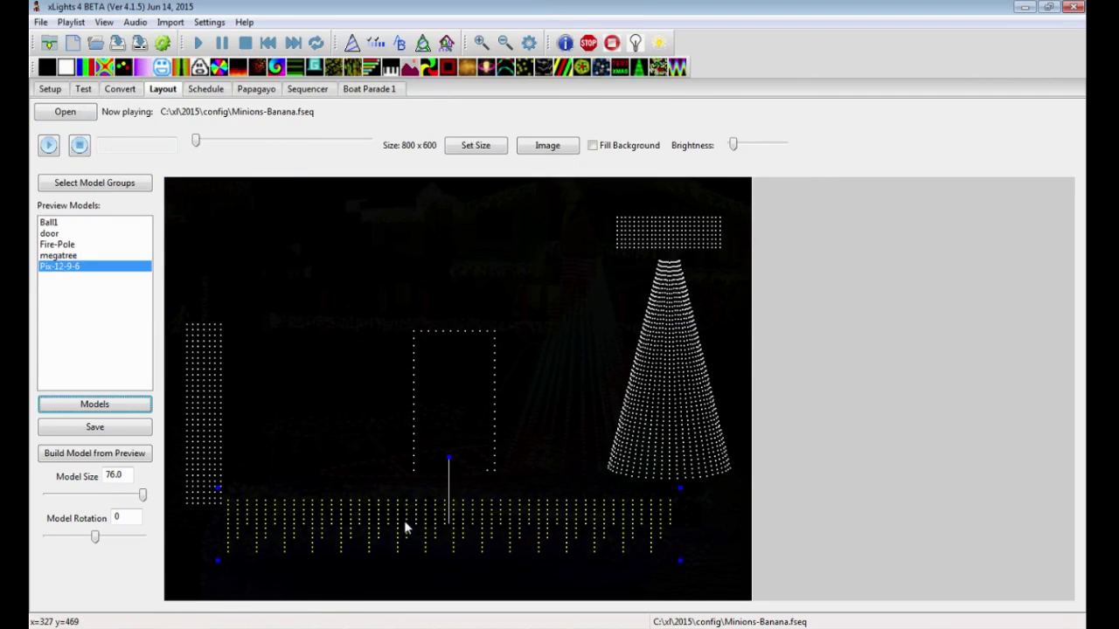
left_click(122, 403)
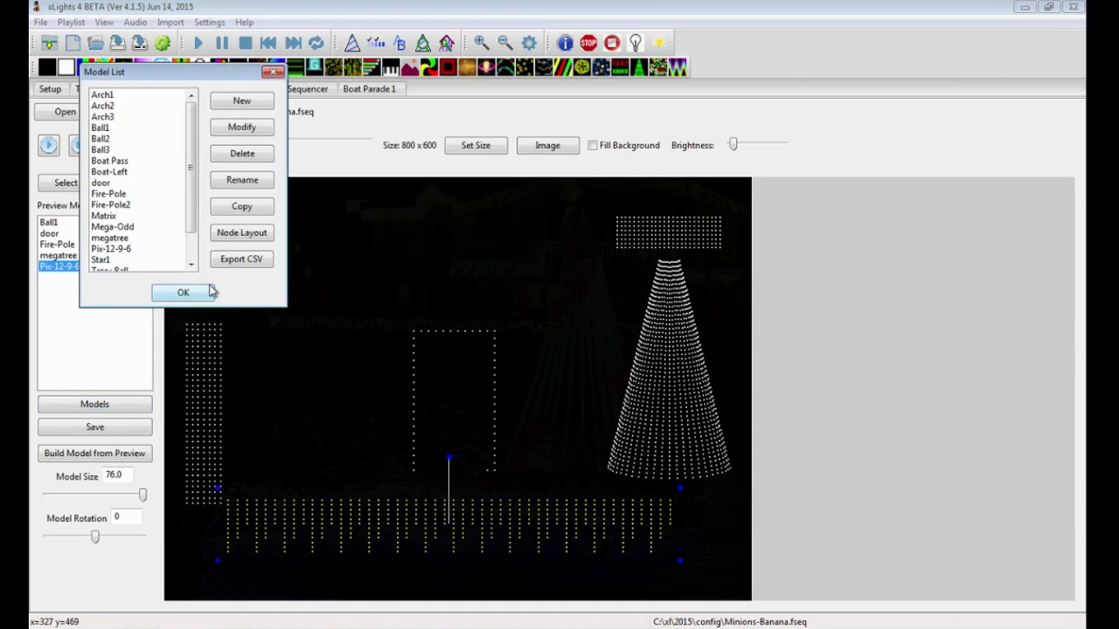
left_click(126, 248)
left_click(244, 127)
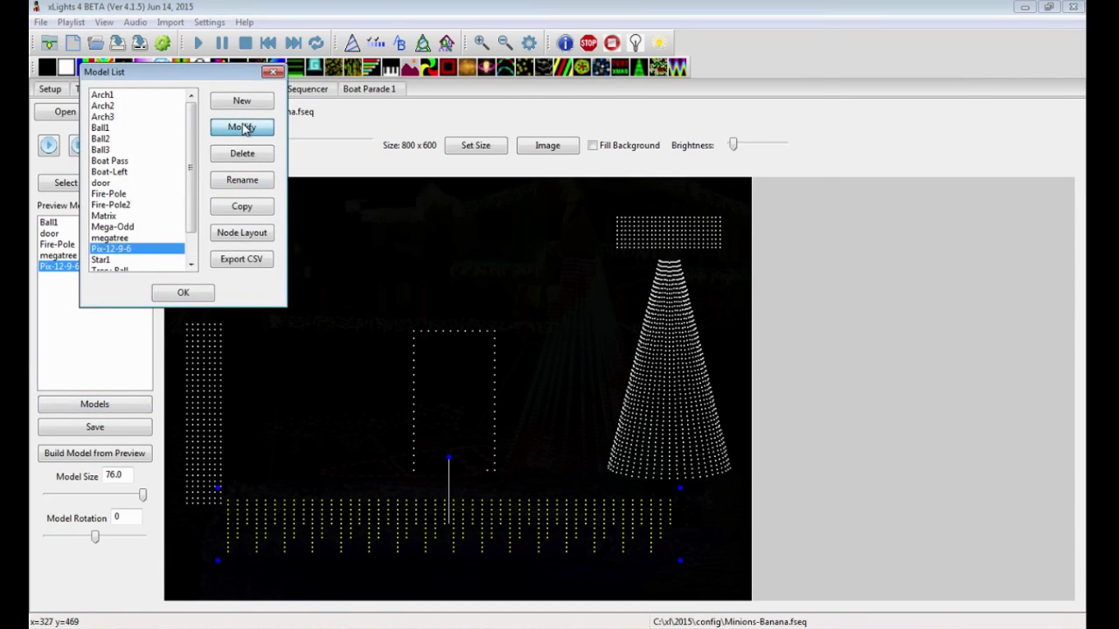
left_click_drag(591, 352, 784, 352)
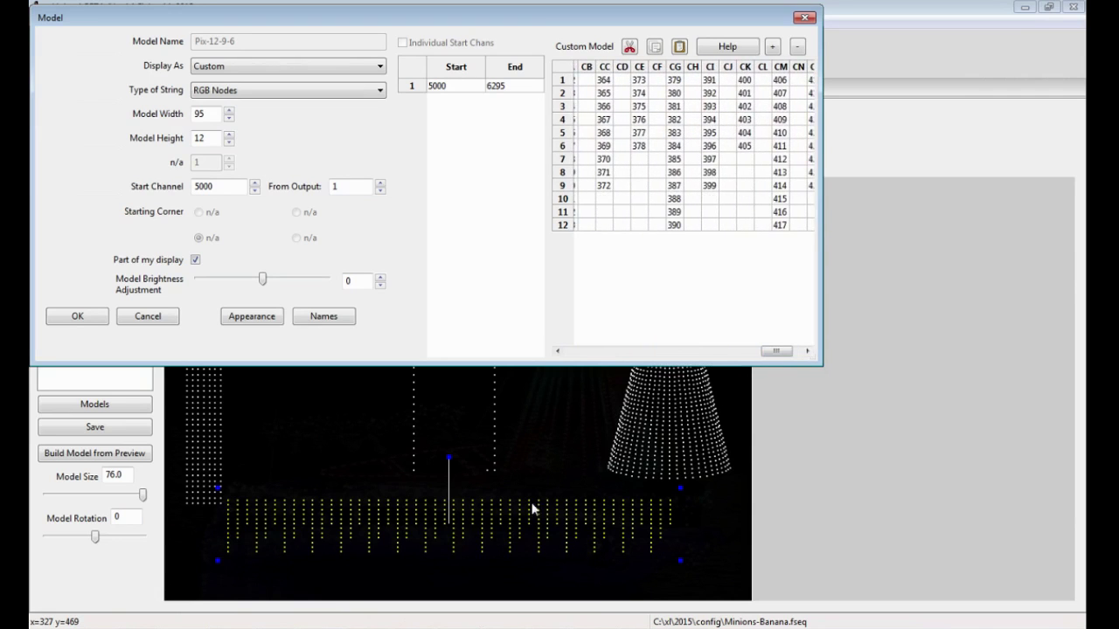
left_click_drag(784, 353, 588, 352)
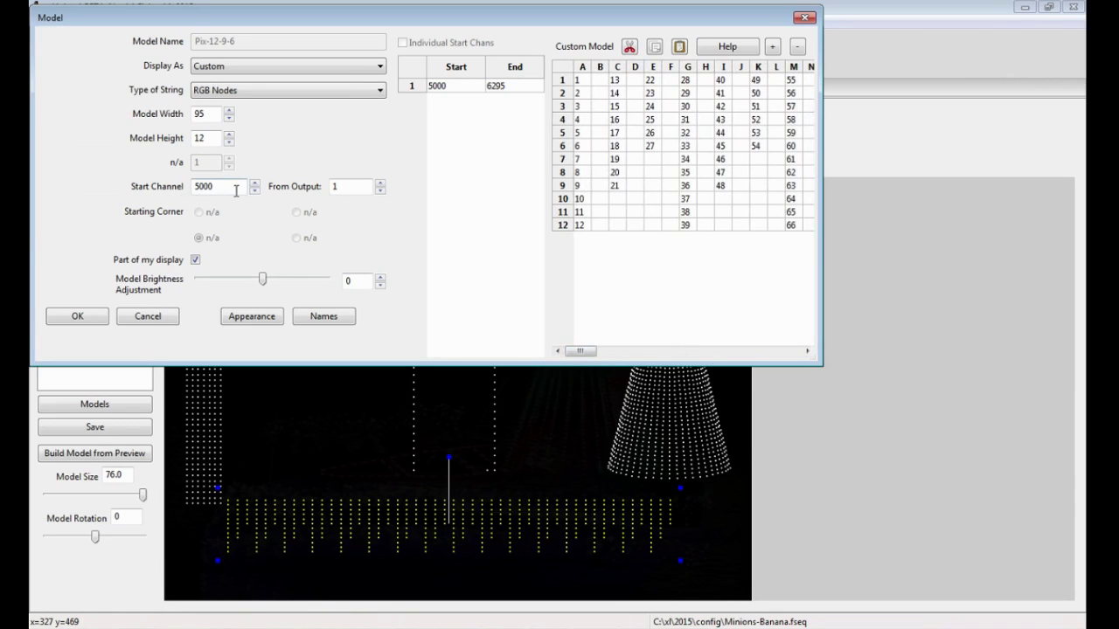
left_click_drag(586, 353, 554, 350)
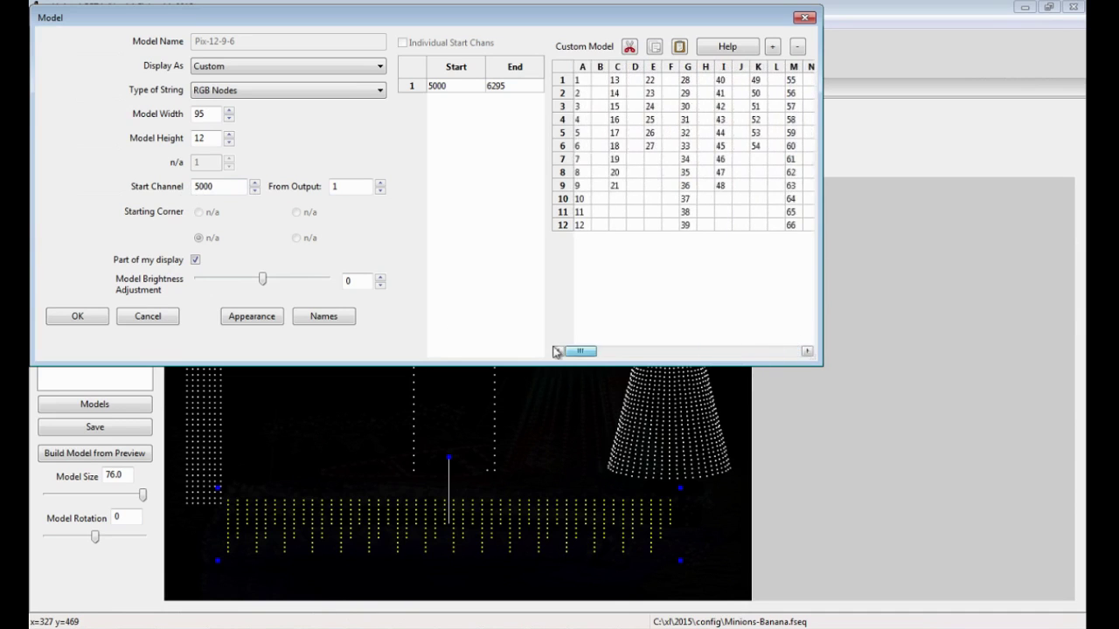
Step: Set the Pix-12-9-6 model's start channel to 12000, save it, and close the model list
double_click(214, 186)
type("12000")
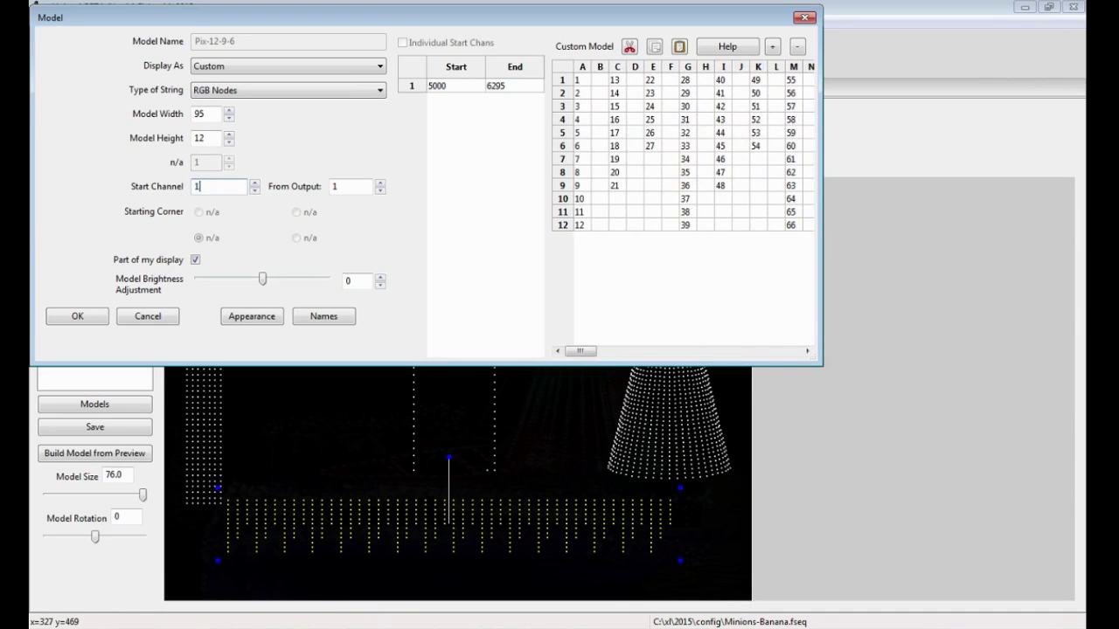
left_click(76, 317)
left_click(207, 290)
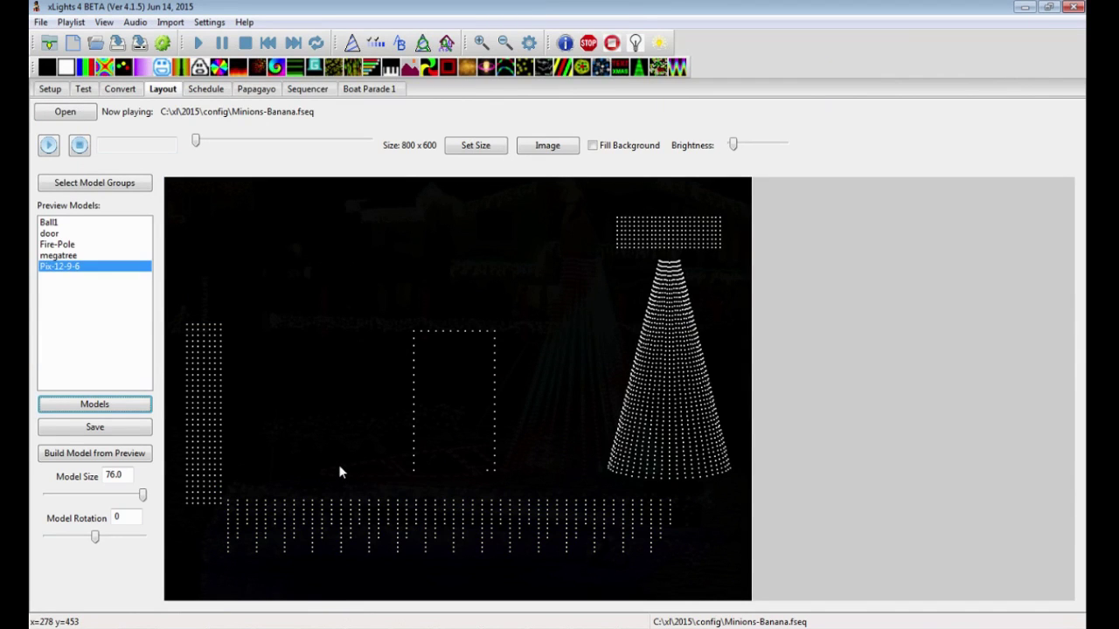
Step: Select the Pix-12-9-6 and door models in the layout, and shrink the megatree to a size of about 32.7, nudging it slightly upward
left_click(340, 516)
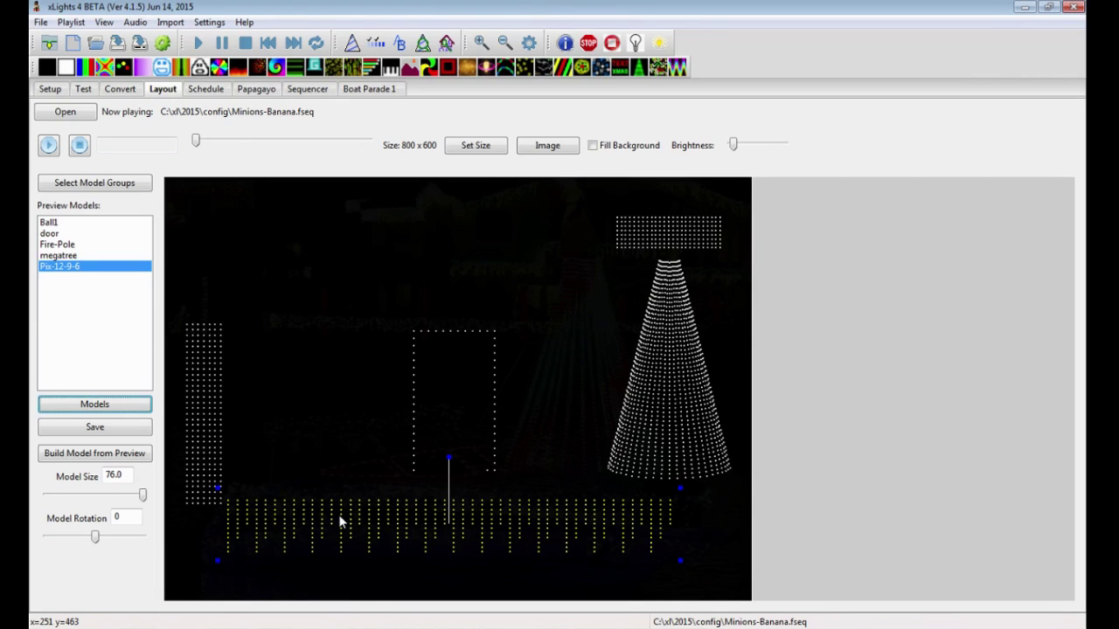
left_click(416, 332)
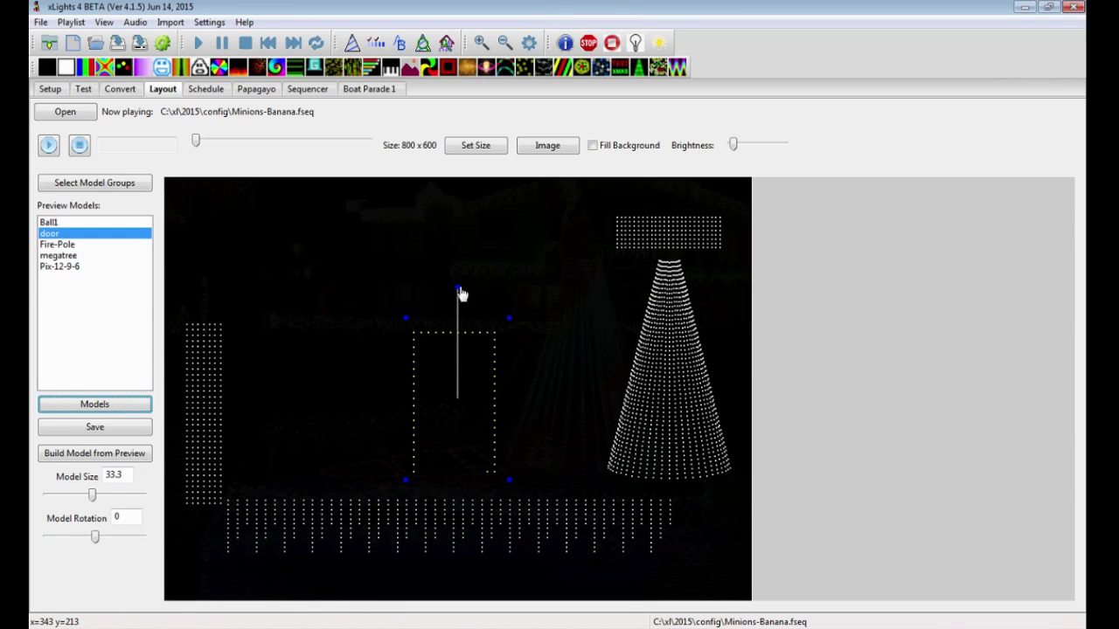
left_click(653, 370)
left_click_drag(601, 252, 621, 288)
left_click(671, 263)
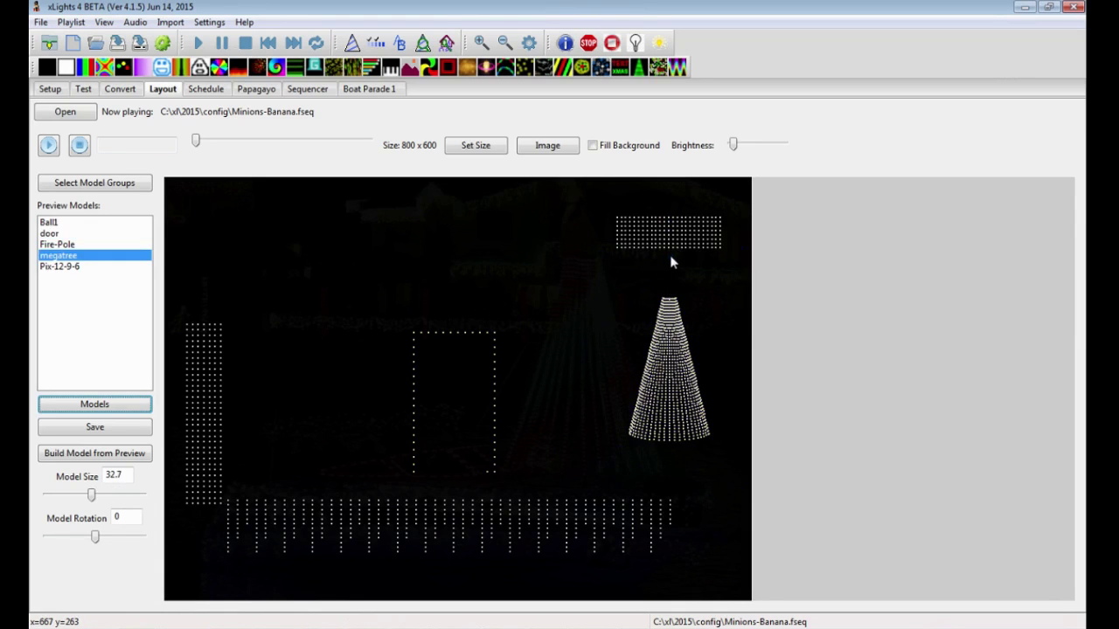
left_click(671, 265)
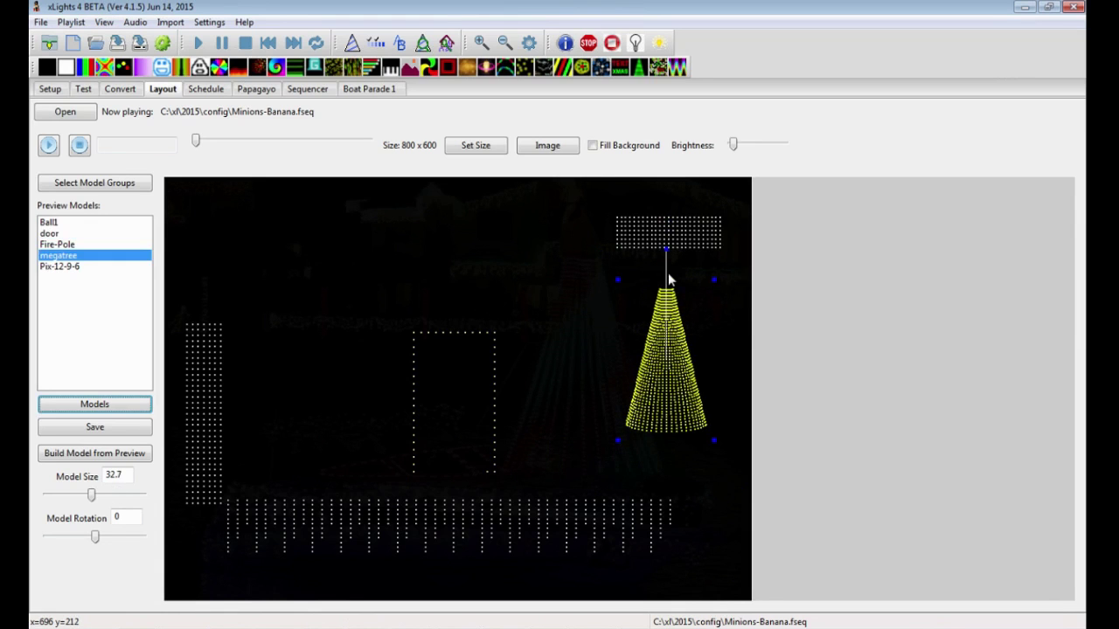
Step: Reposition the megatree between the door and the matrix, with a rotation of about -48 and a size of about 44.4
left_click_drag(668, 278, 615, 300)
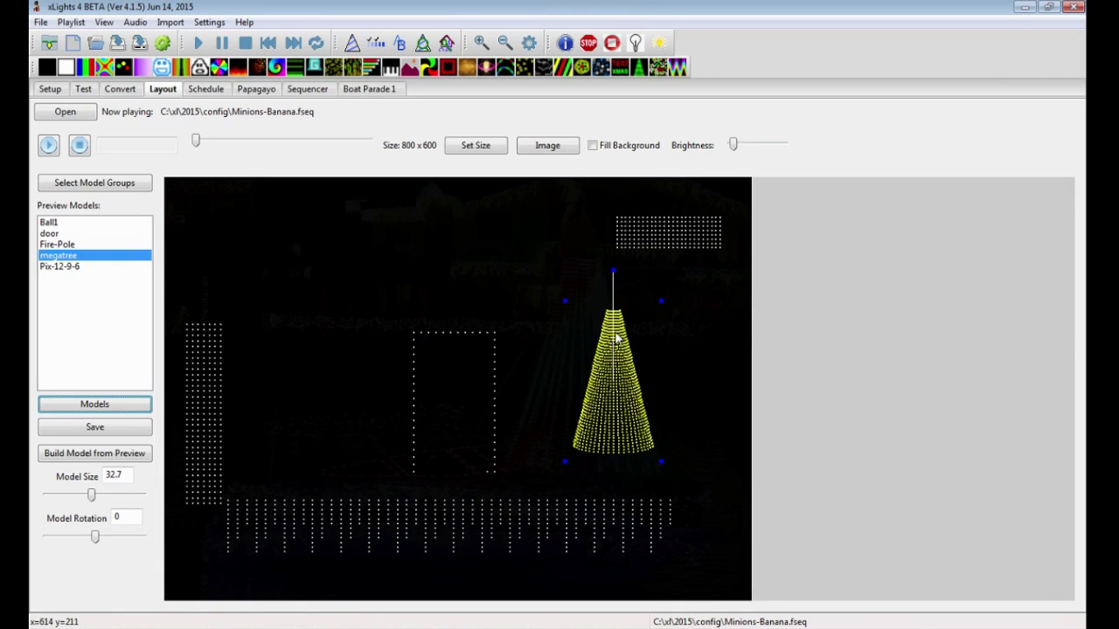
left_click_drag(612, 271, 708, 305)
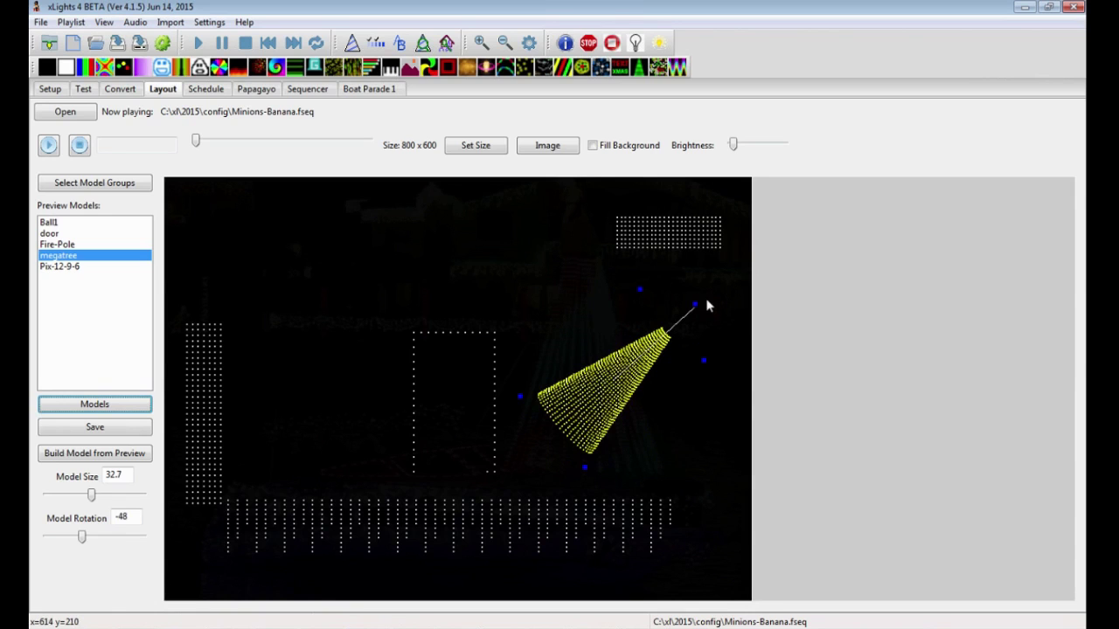
left_click_drag(521, 396, 492, 403)
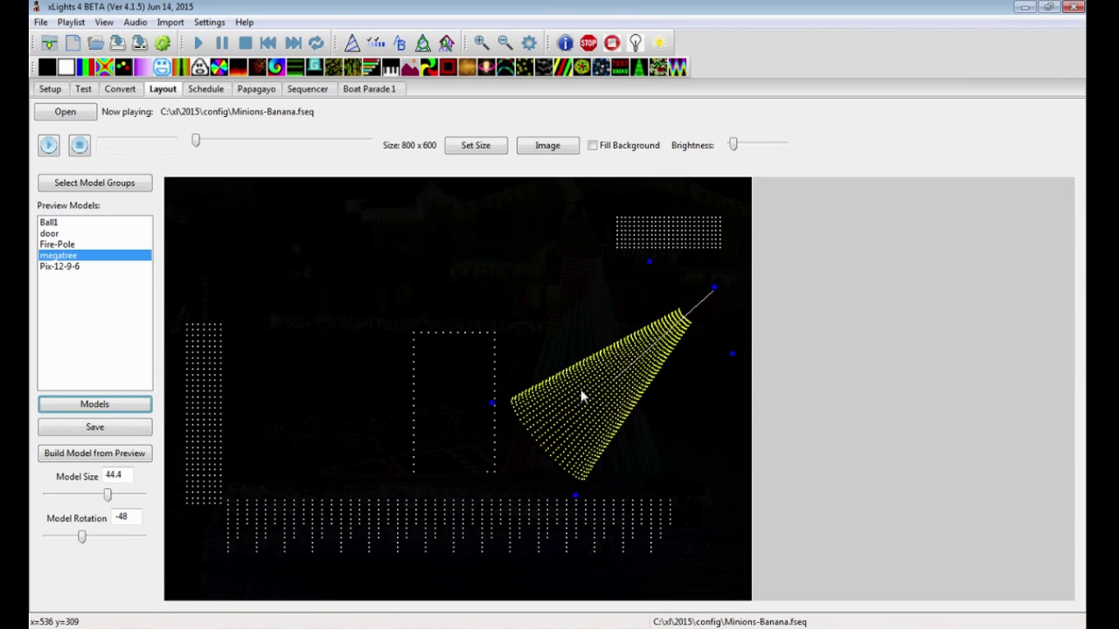
left_click_drag(581, 398, 588, 386)
left_click(566, 264)
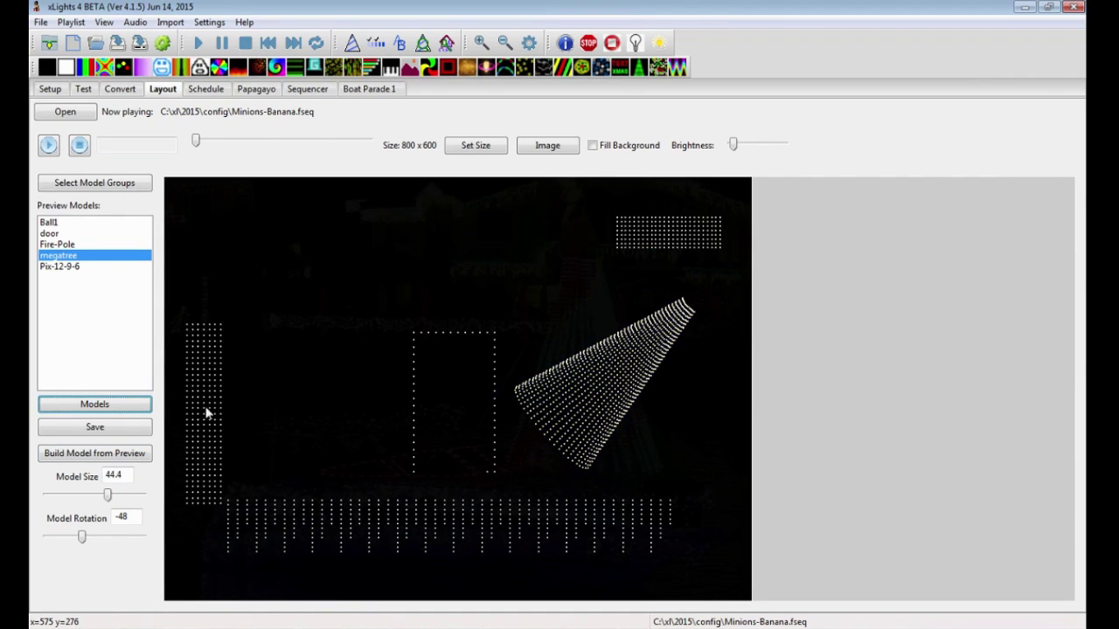
Step: Build a whole-house model named New Wholehouse Model from the layout preview and add it to the sequence's display elements
left_click(100, 456)
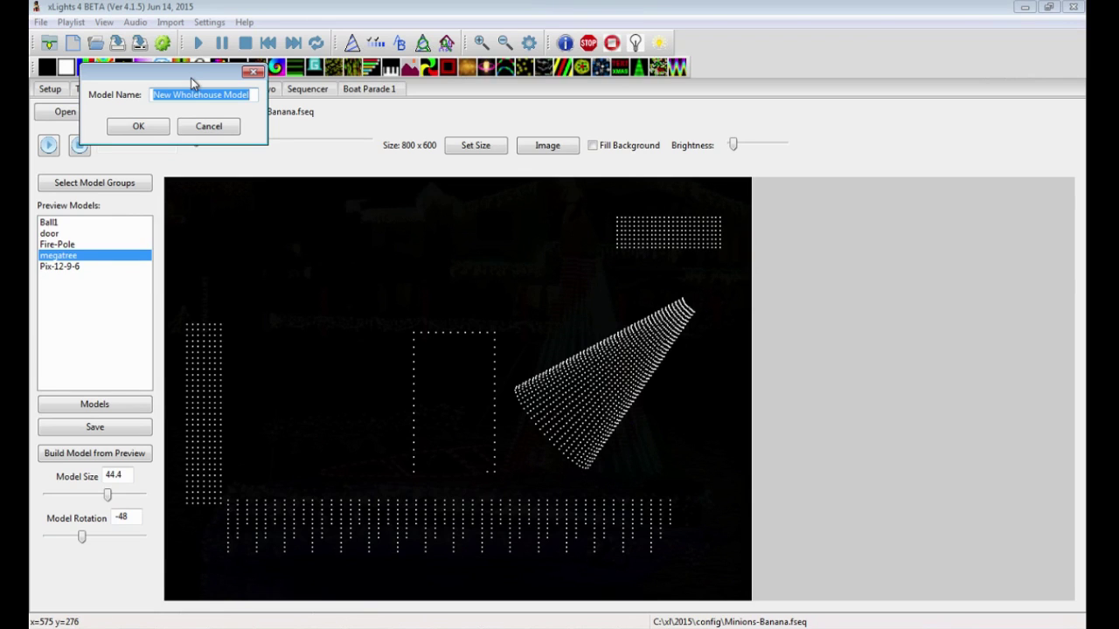
left_click(131, 131)
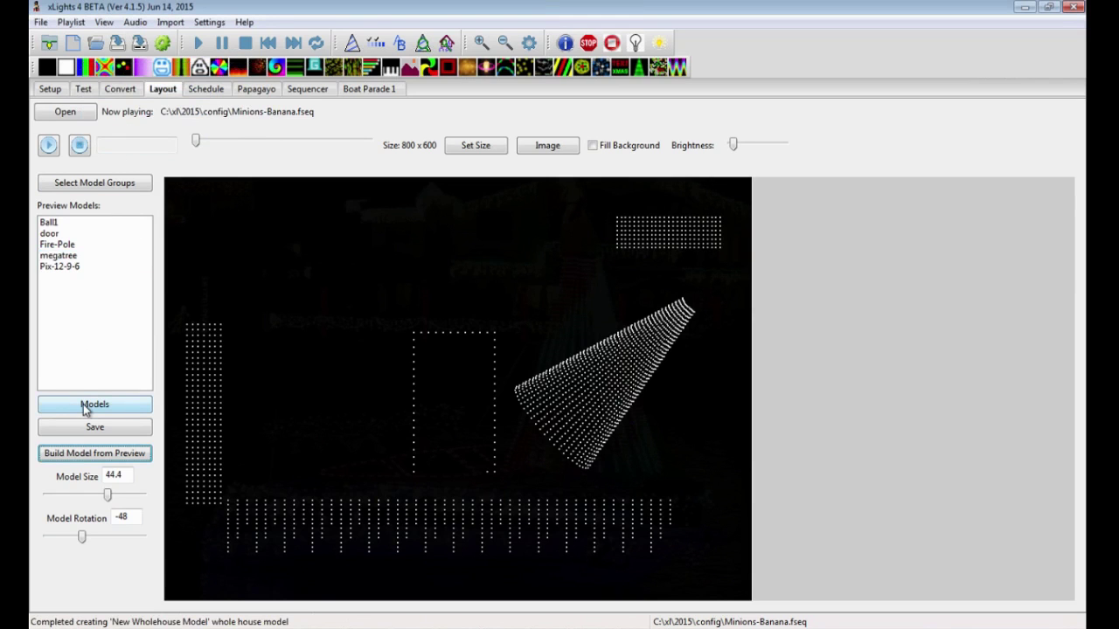
left_click(309, 89)
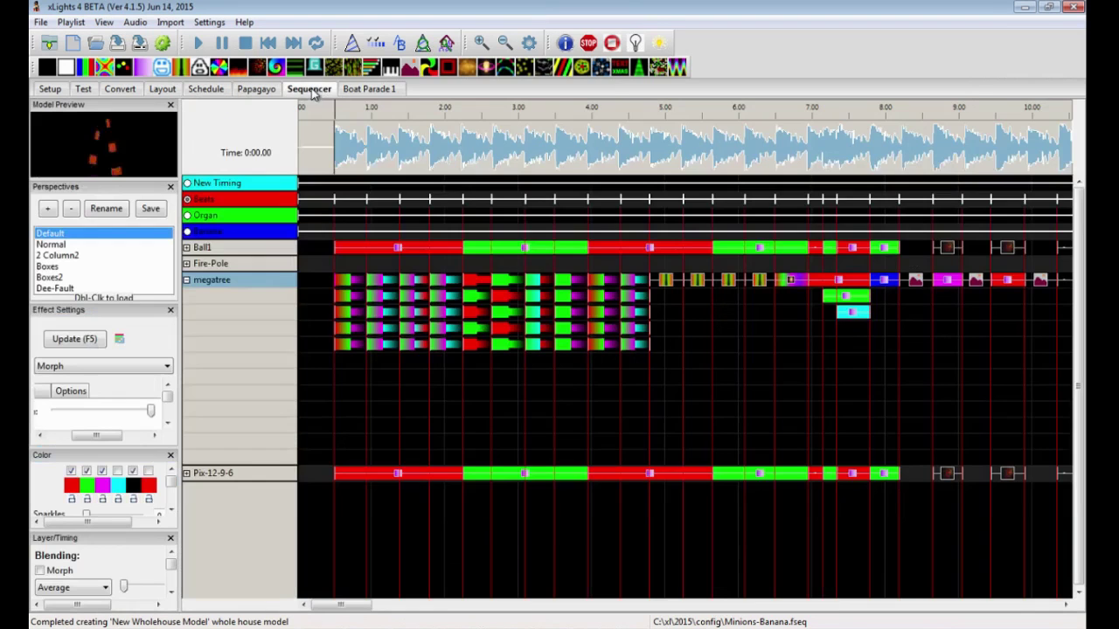
right_click(250, 478)
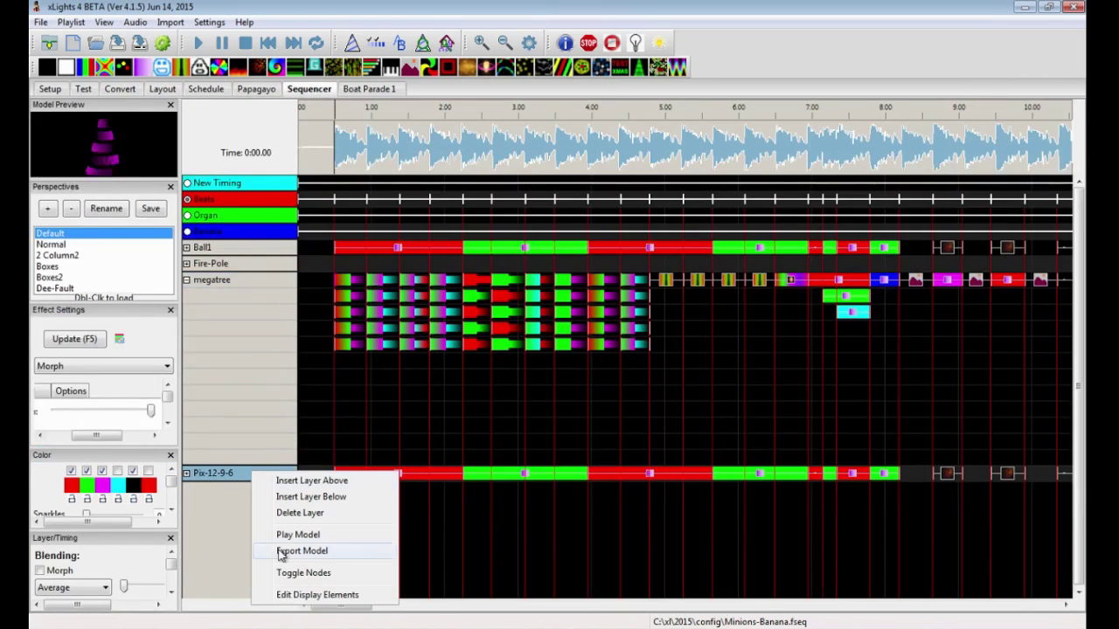
left_click(289, 596)
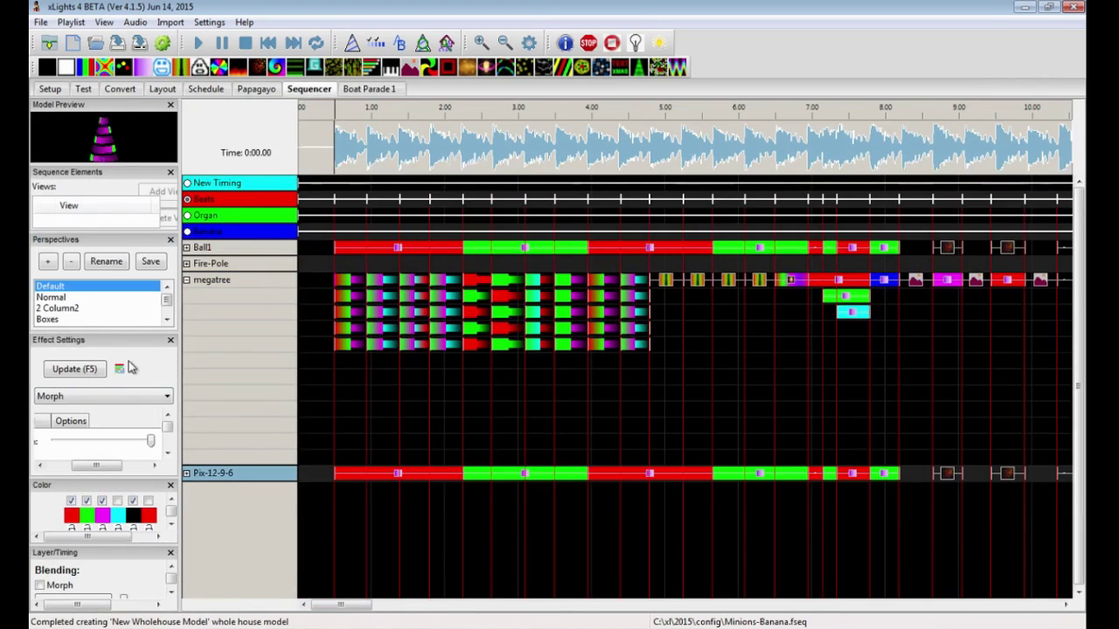
left_click_drag(114, 172, 446, 180)
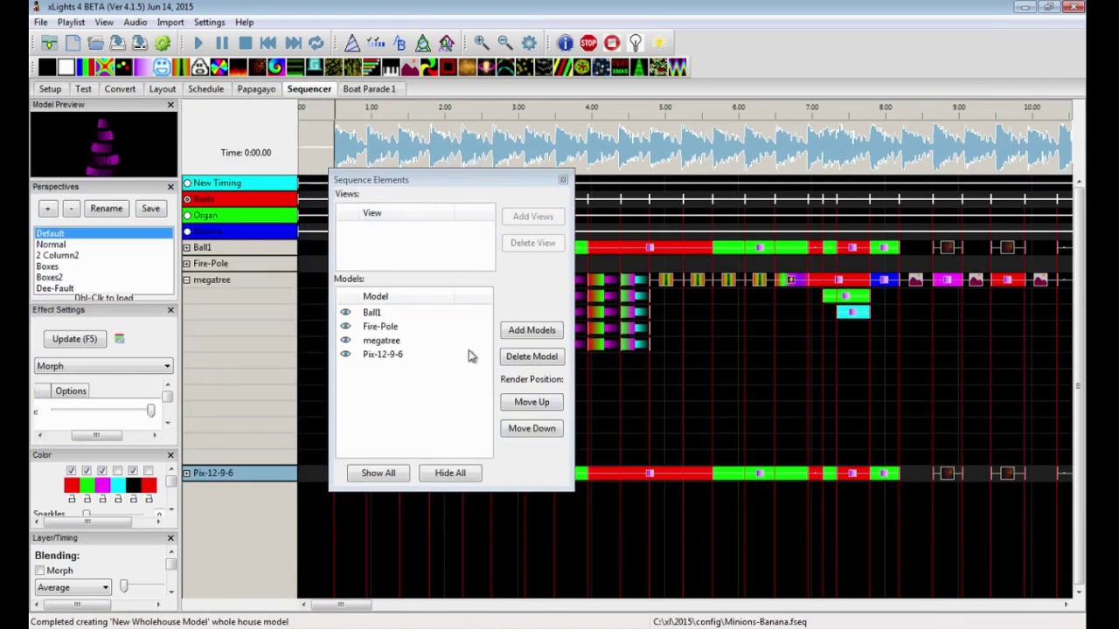
left_click(534, 327)
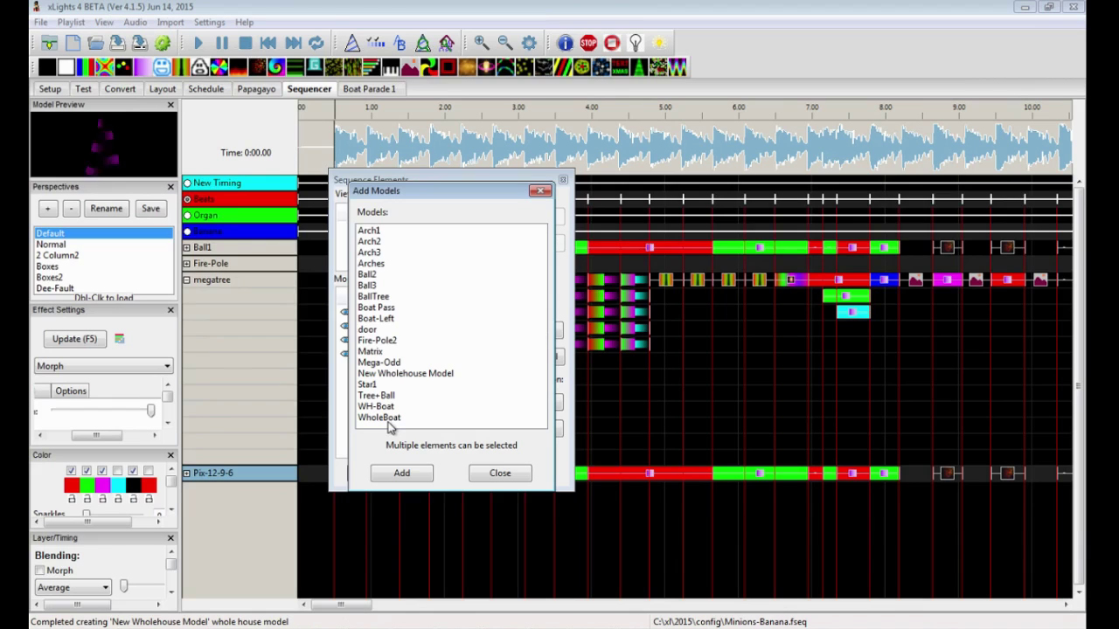
left_click(385, 373)
left_click(404, 473)
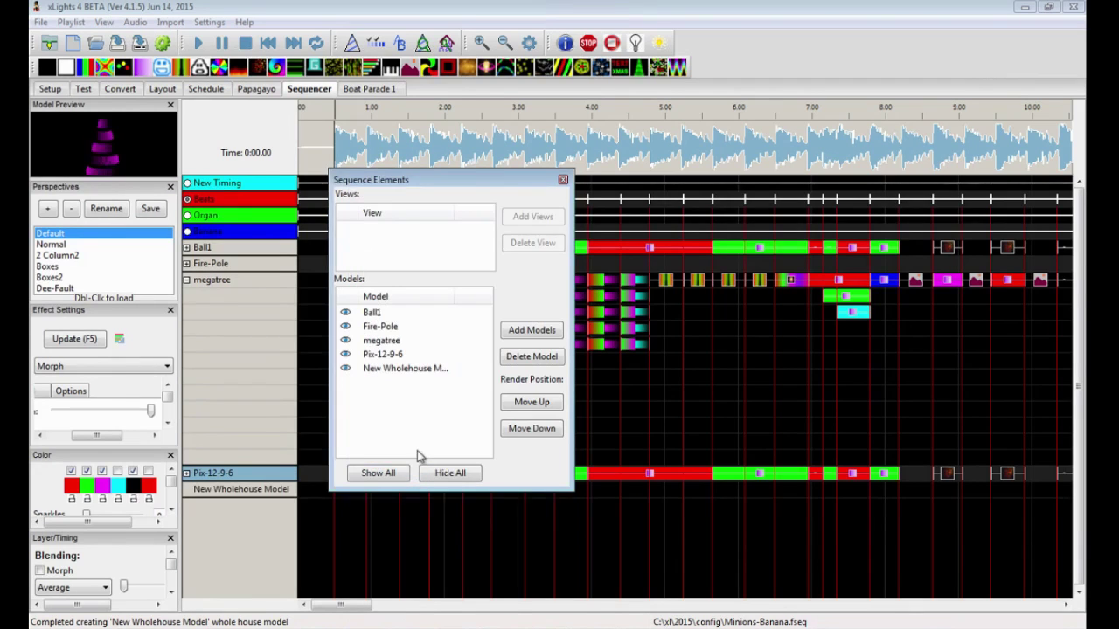
left_click(563, 179)
Step: Place a Butterfly effect on the New Wholehouse Model row at about 43.3 seconds
left_click_drag(354, 605, 595, 603)
left_click(477, 489)
left_click_drag(122, 68, 476, 494)
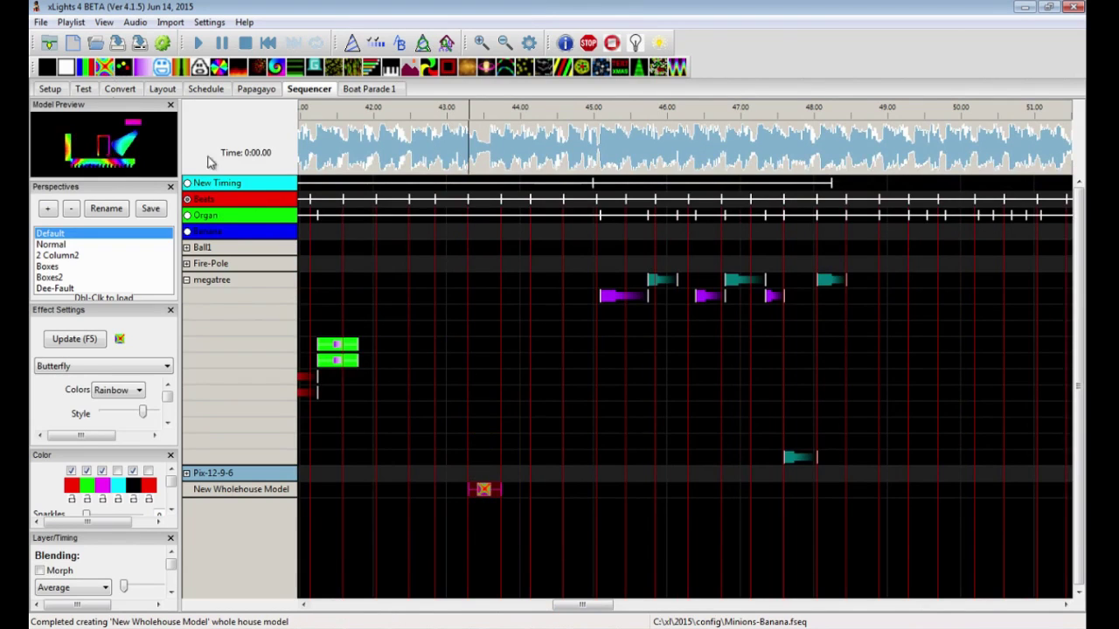
Step: Detach and enlarge the model preview to view the whole-house effect across all models, and close the preview
left_click_drag(92, 104, 516, 200)
left_click_drag(611, 365, 941, 516)
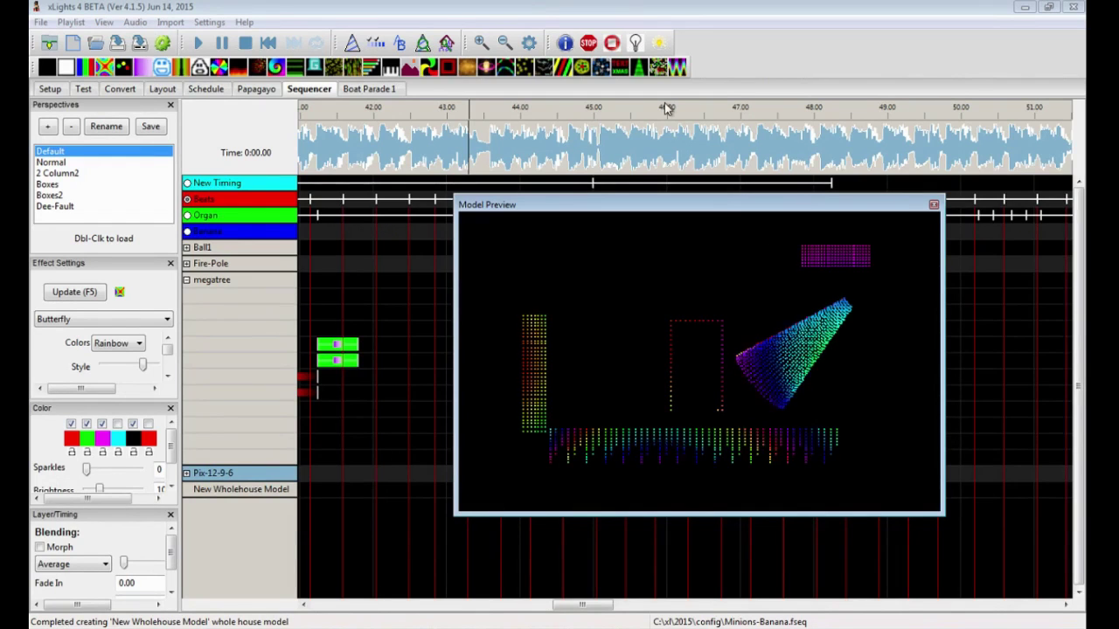
left_click(934, 206)
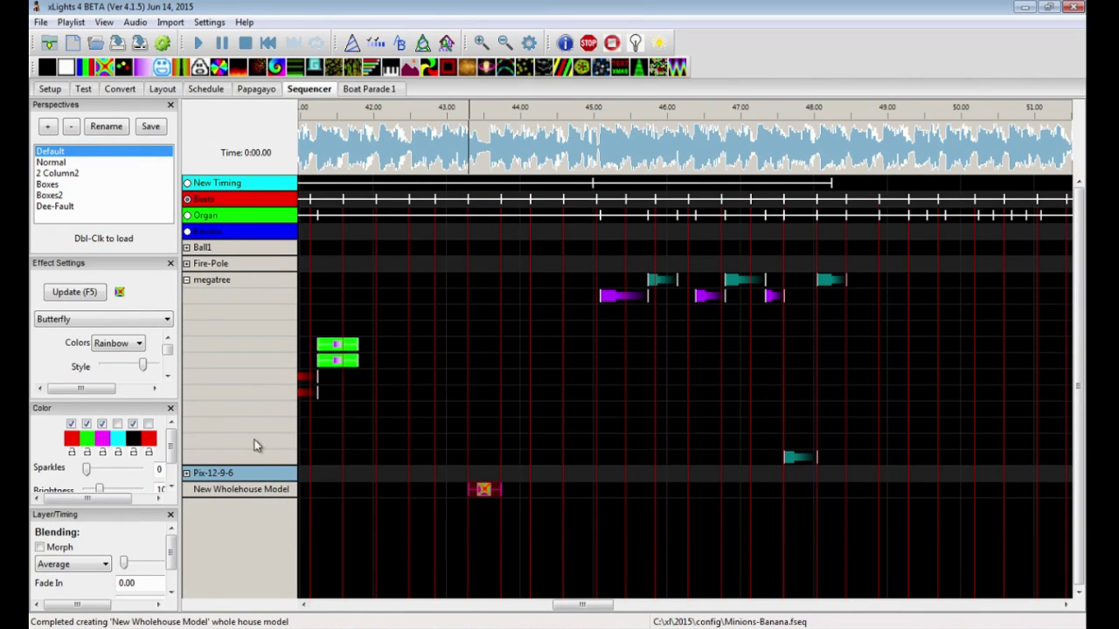
Step: Return to the sequence start, show the megatree's individual strands, and expand Strand 1 into its nodes
left_click_drag(581, 605, 332, 608)
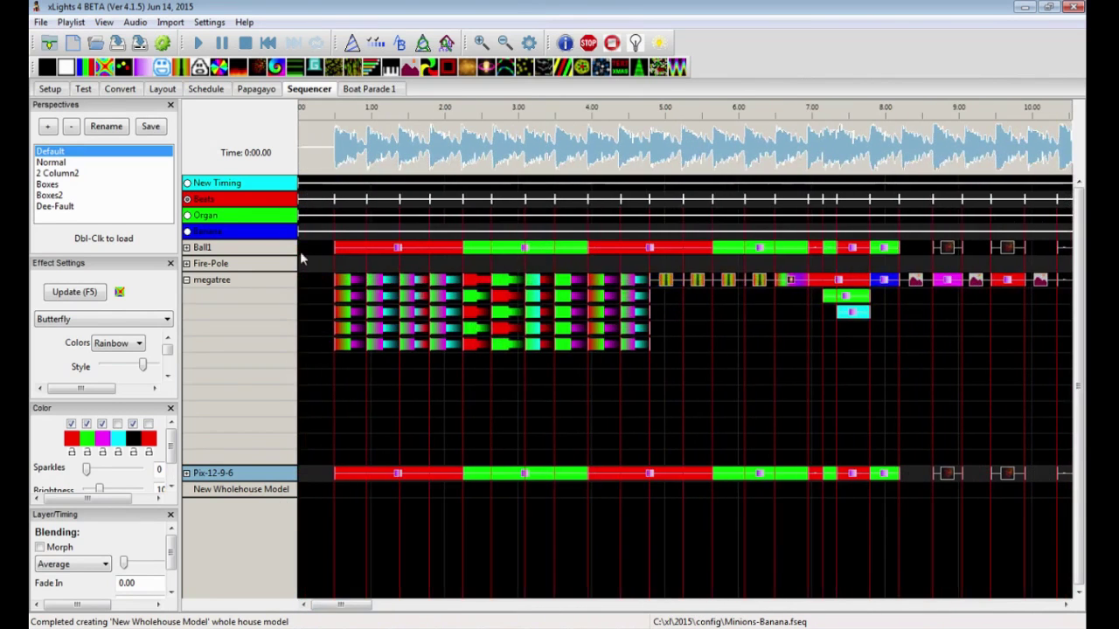
right_click(266, 281)
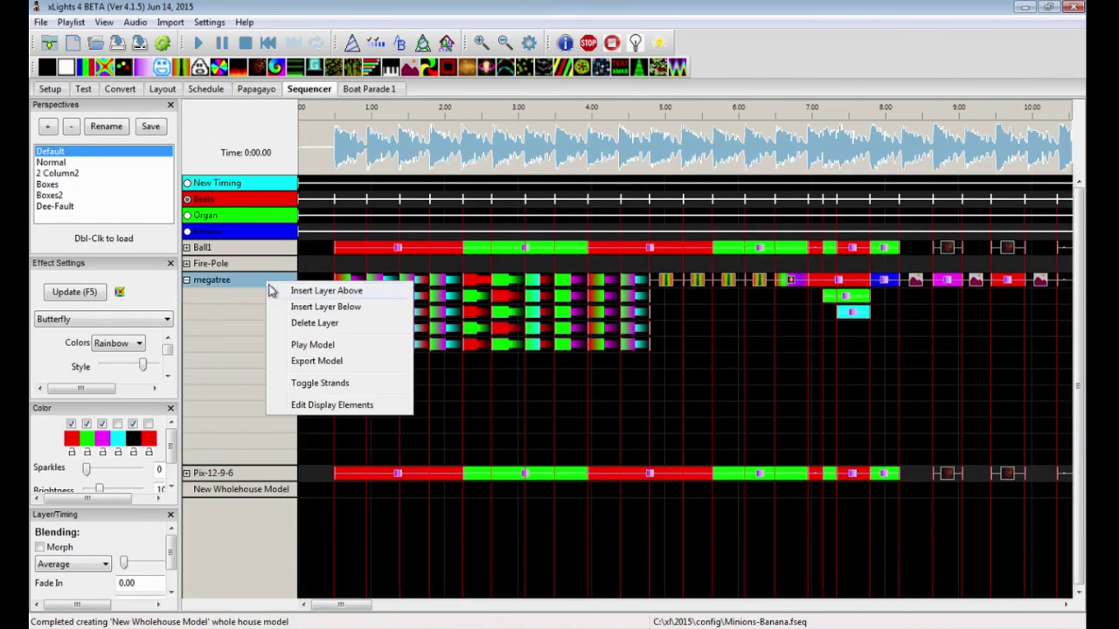
left_click(313, 382)
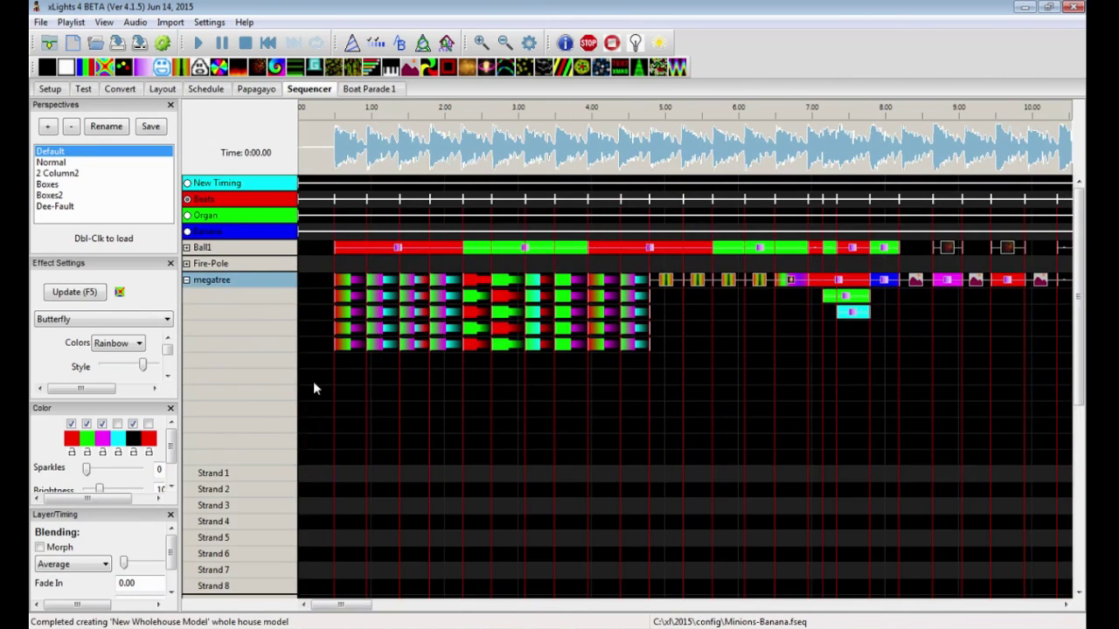
scroll(262, 447, "down", 1)
scroll(261, 447, "down", 5)
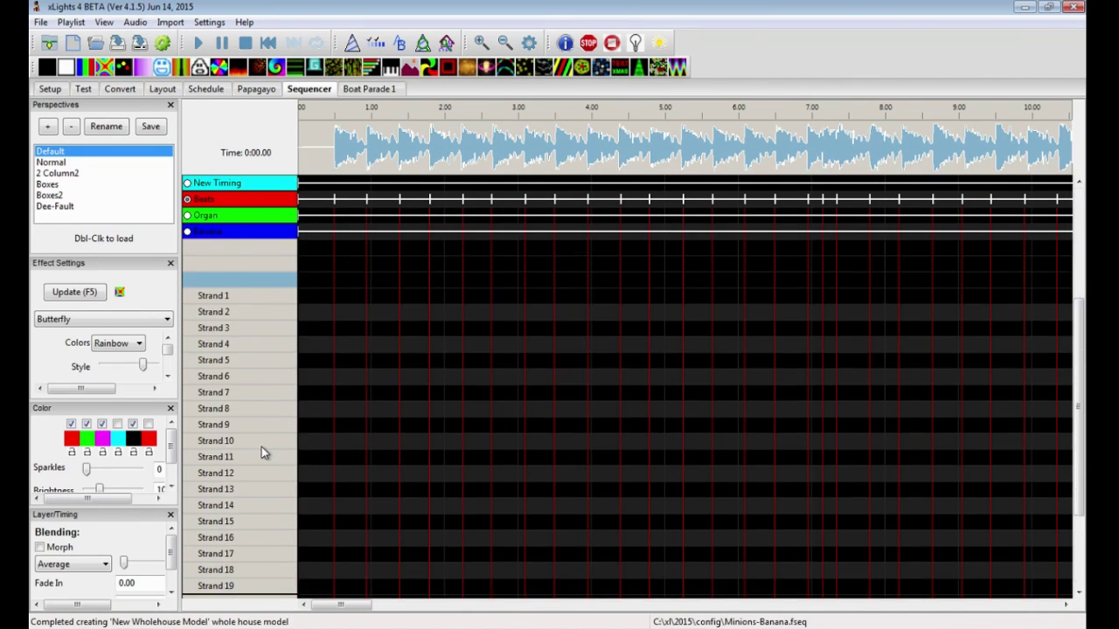
scroll(265, 449, "up", 3)
right_click(277, 324)
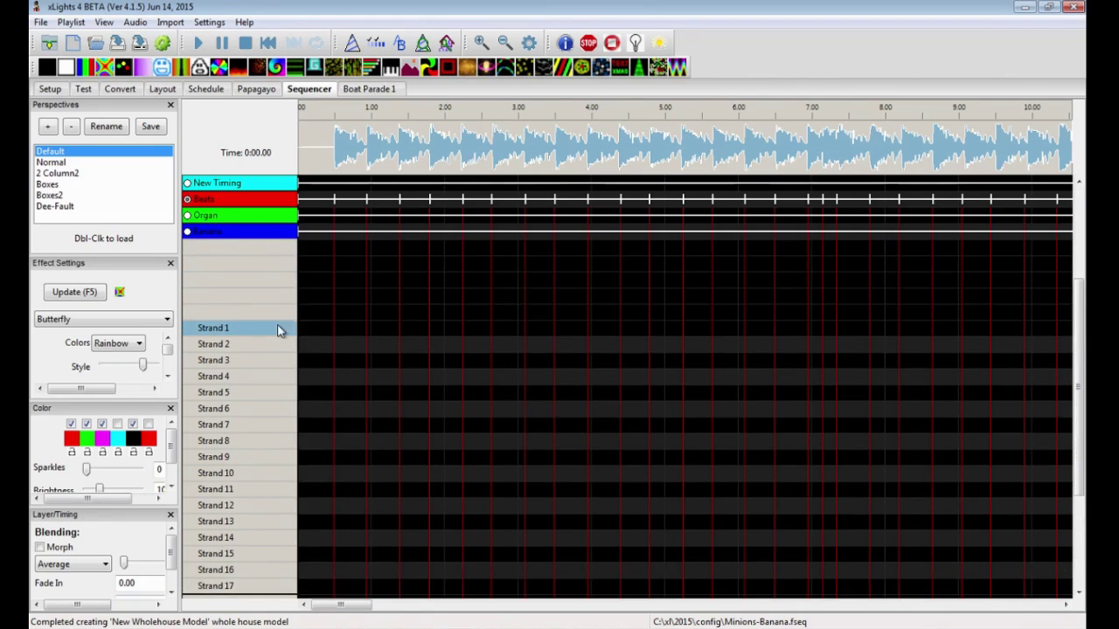
left_click(313, 388)
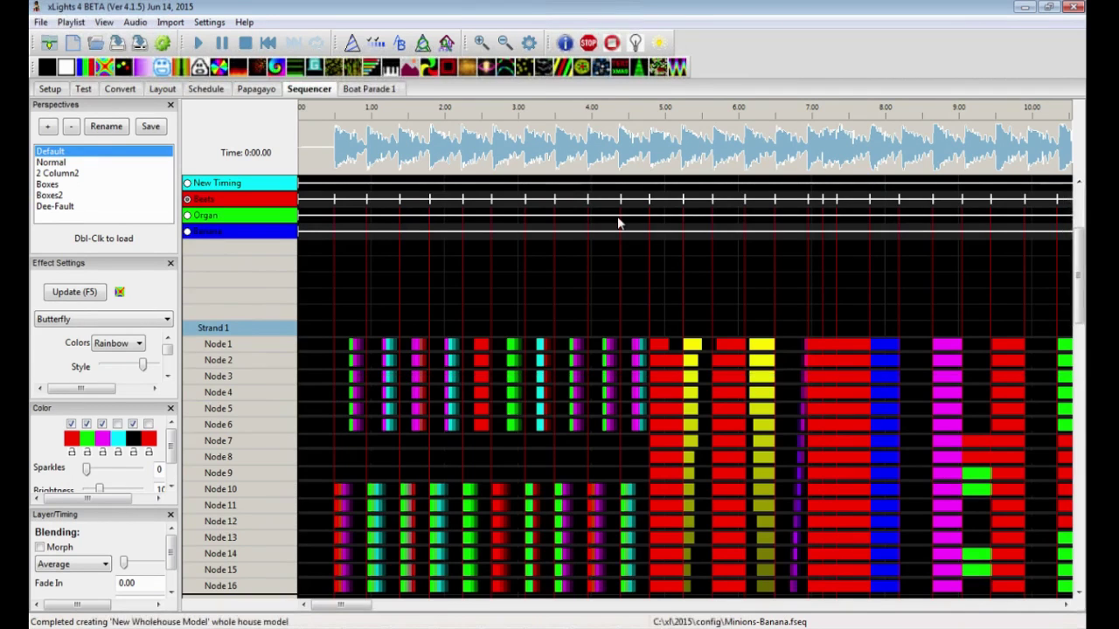
Step: Examine the rendered colours on the megatree's individual nodes and compare them with the model's effect rows
left_click_drag(1080, 308, 1081, 389)
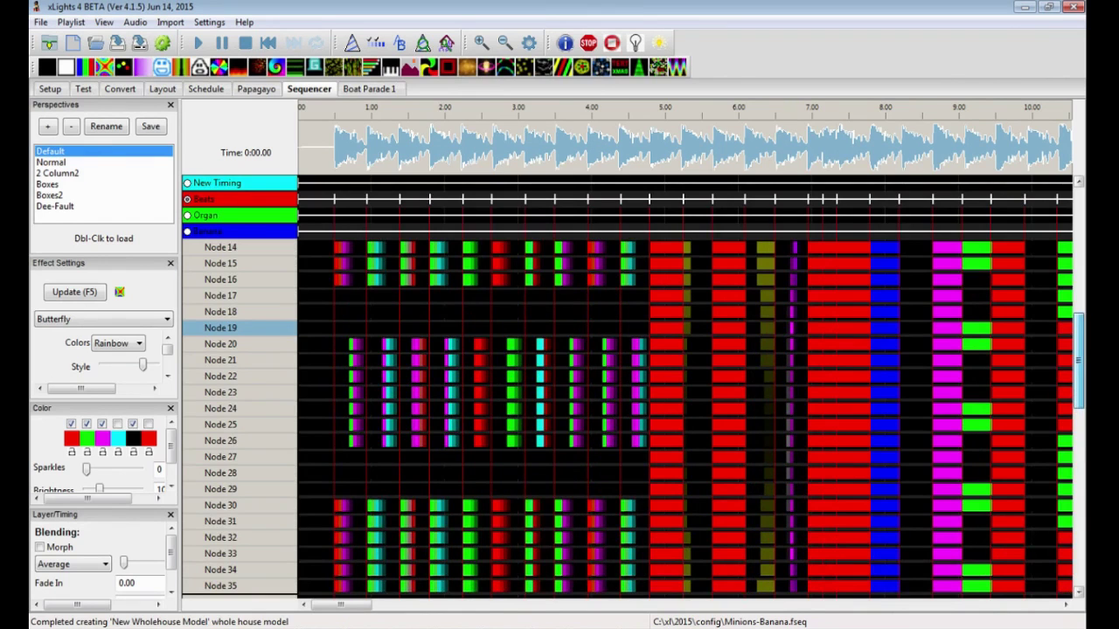
scroll(250, 328, "up", 20)
right_click(250, 358)
left_click(245, 360)
scroll(245, 360, "down", 17)
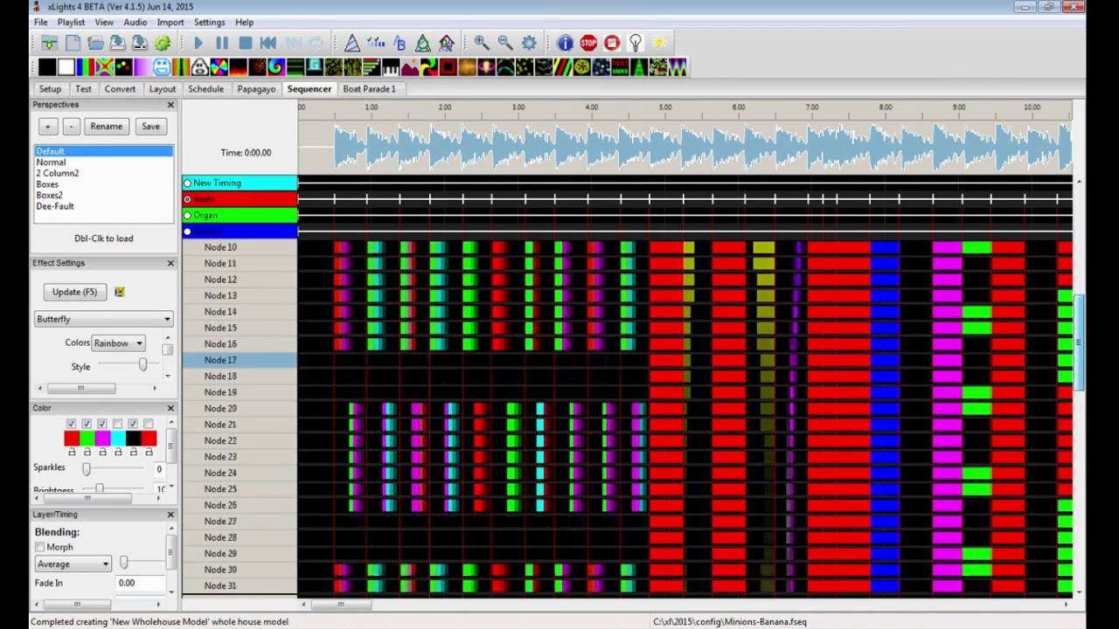
scroll(244, 360, "down", 5)
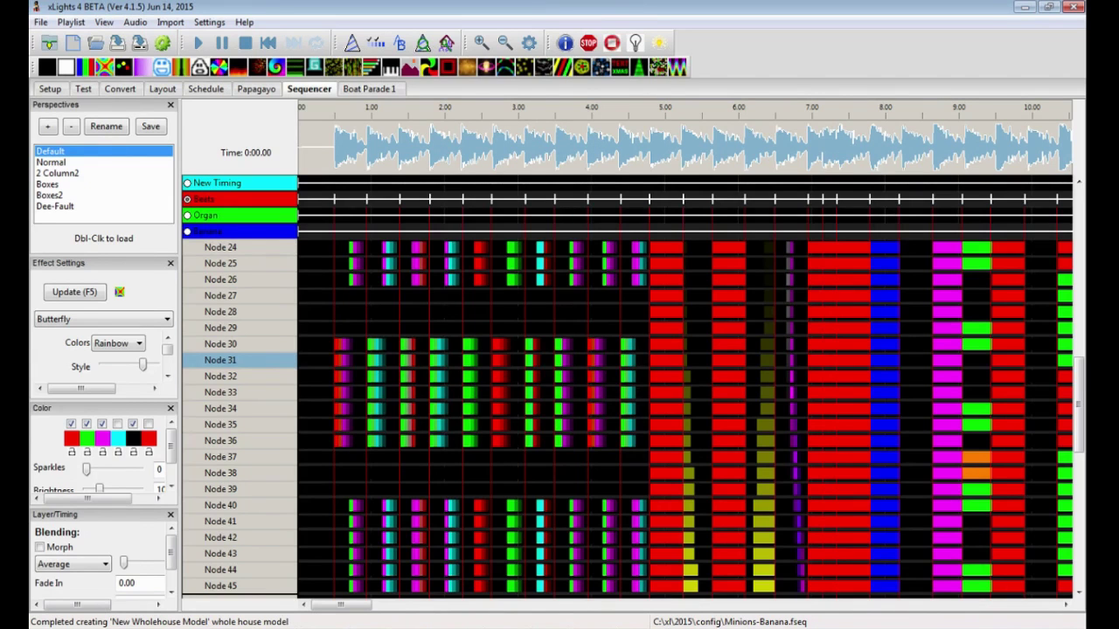
scroll(257, 360, "up", 7)
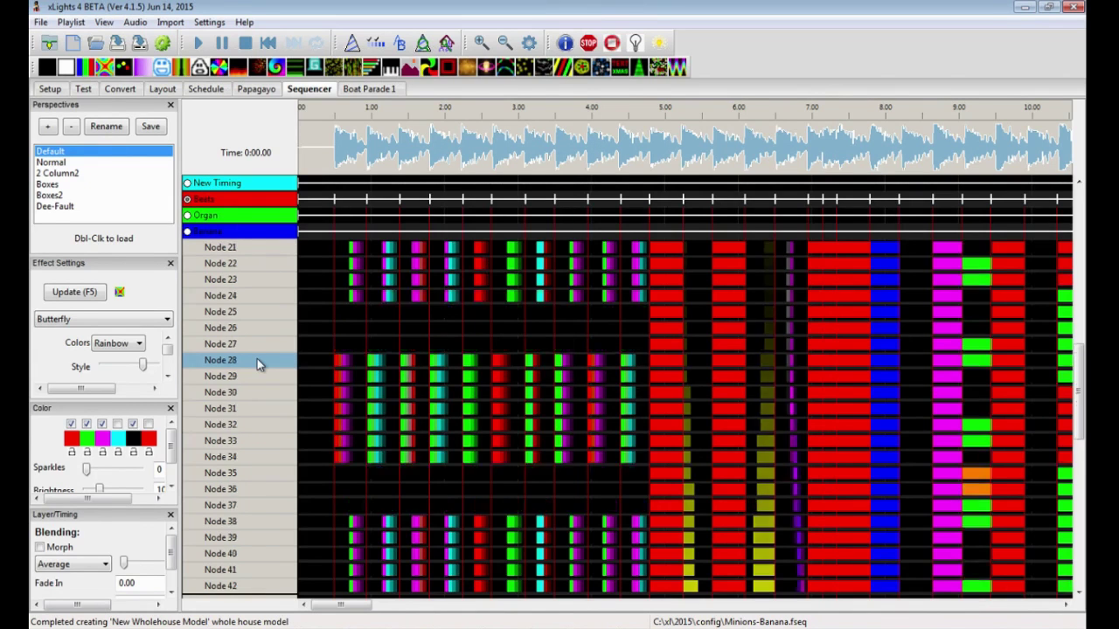
scroll(257, 361, "up", 15)
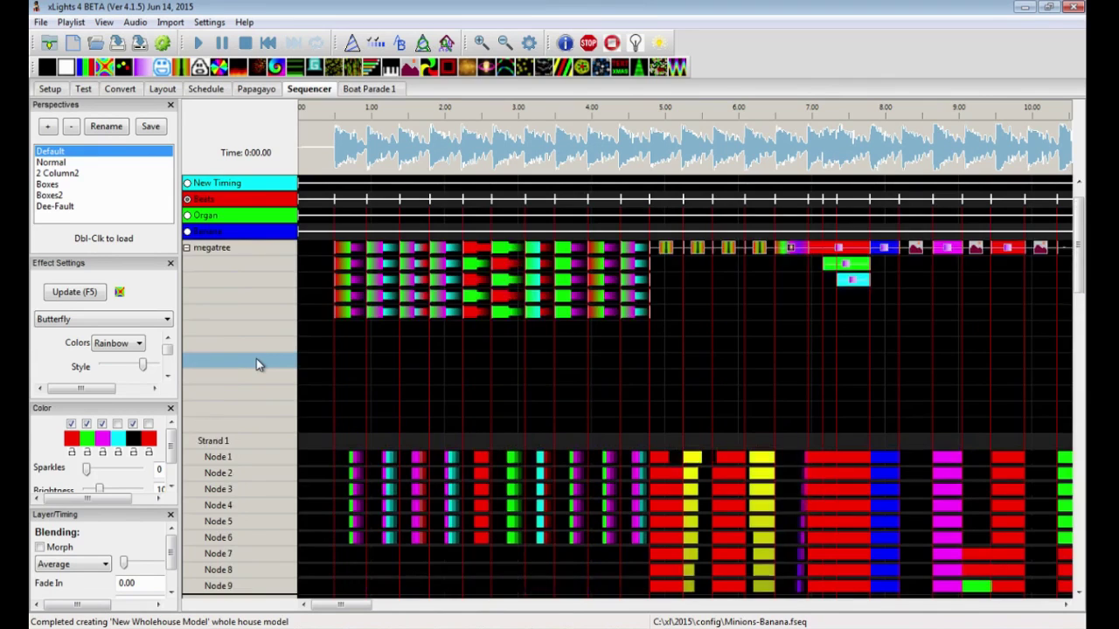
scroll(256, 373, "down", 11)
scroll(256, 368, "down", 1)
scroll(256, 367, "up", 5)
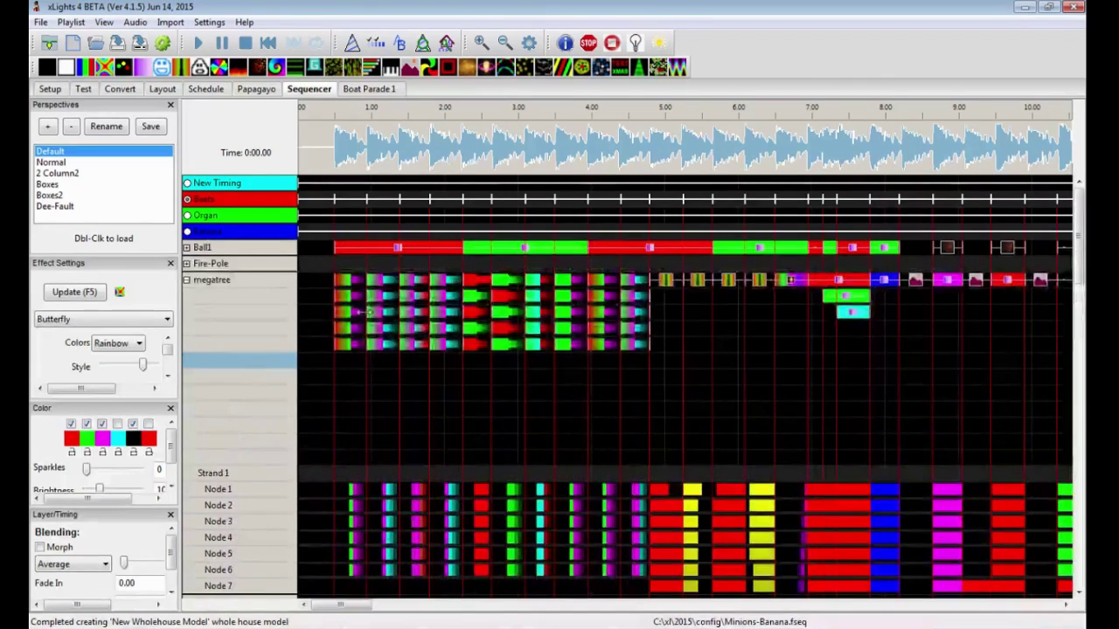
Step: Toggle Strand 1's nodes off and on again, and hide the megatree's strands
right_click(274, 475)
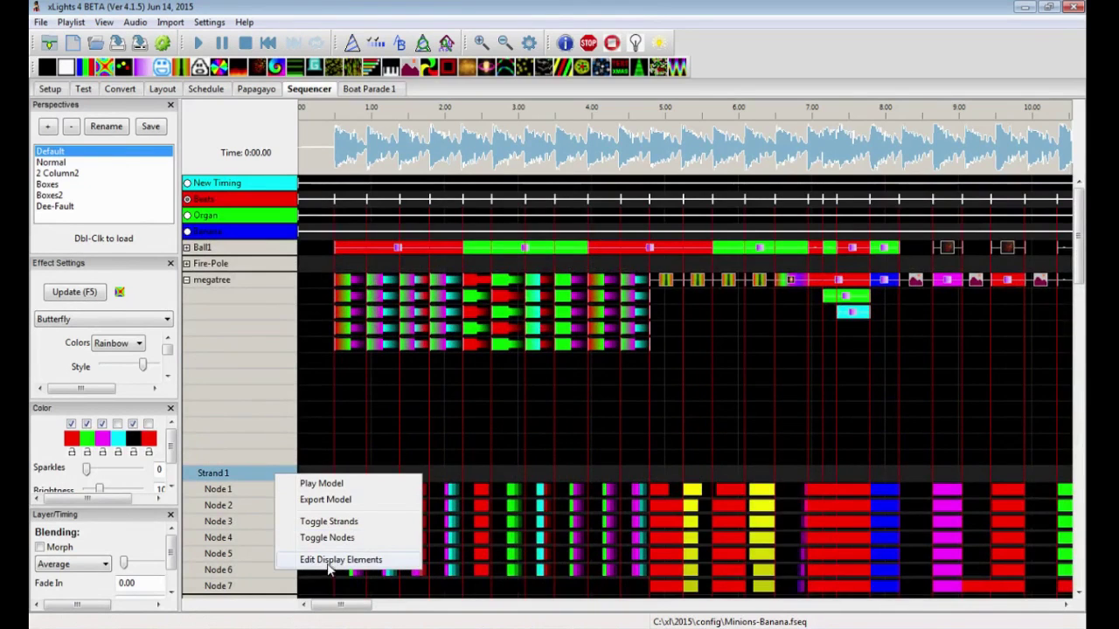
left_click(325, 539)
right_click(262, 476)
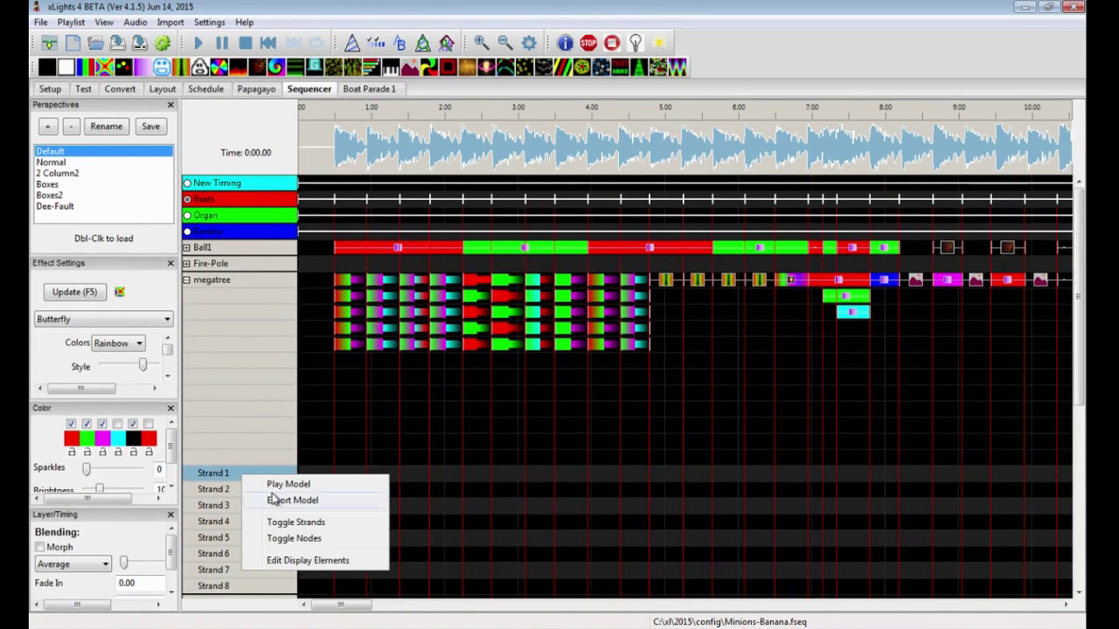
left_click(288, 539)
right_click(269, 496)
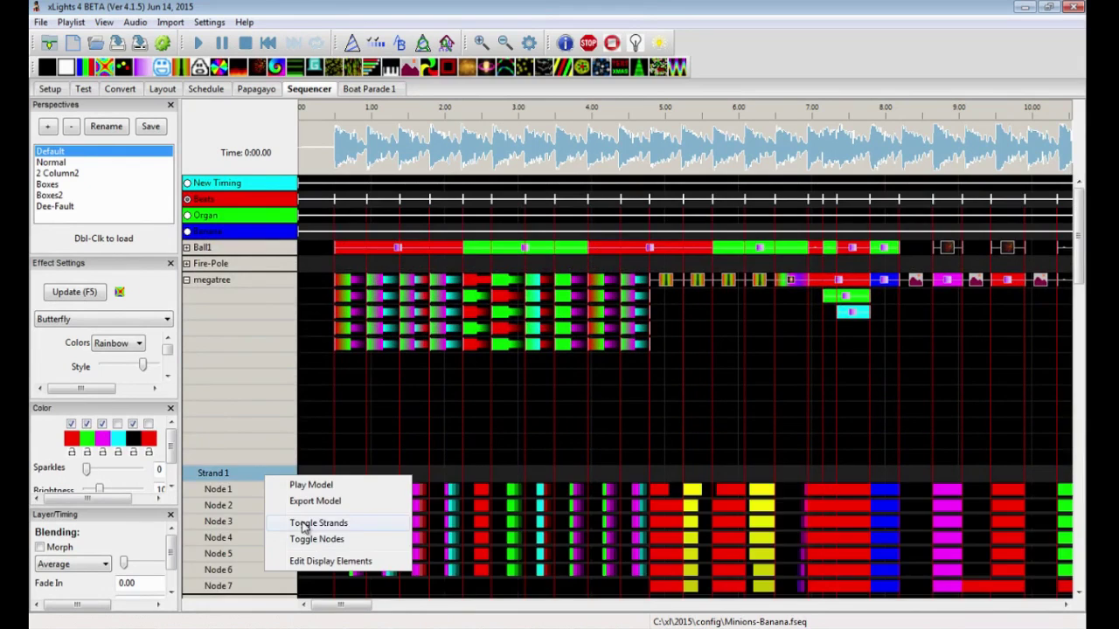
left_click(302, 522)
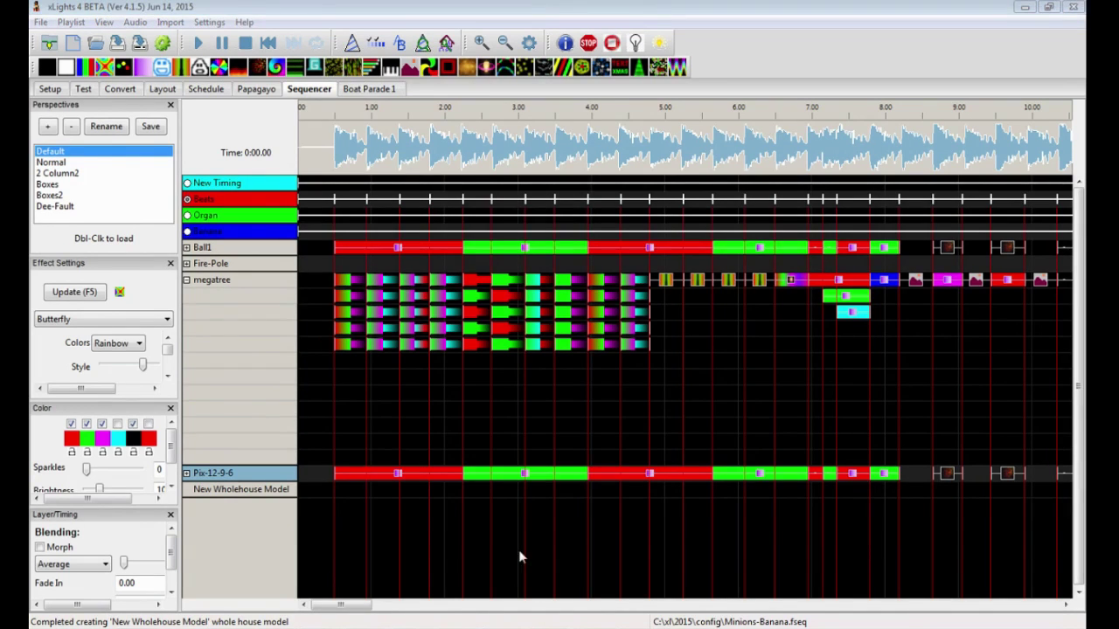
Step: Add a Circles effect to the megatree at about 43.3 seconds, in line with the whole-house Butterfly effect, and render the sequence
left_click_drag(350, 606, 593, 609)
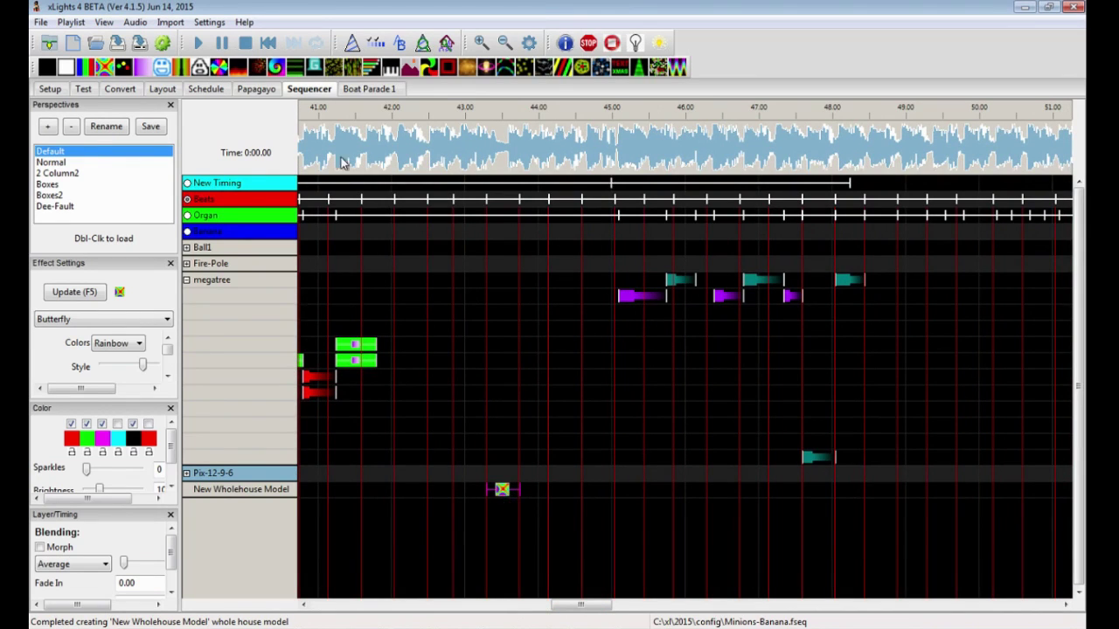
left_click_drag(144, 70, 501, 288)
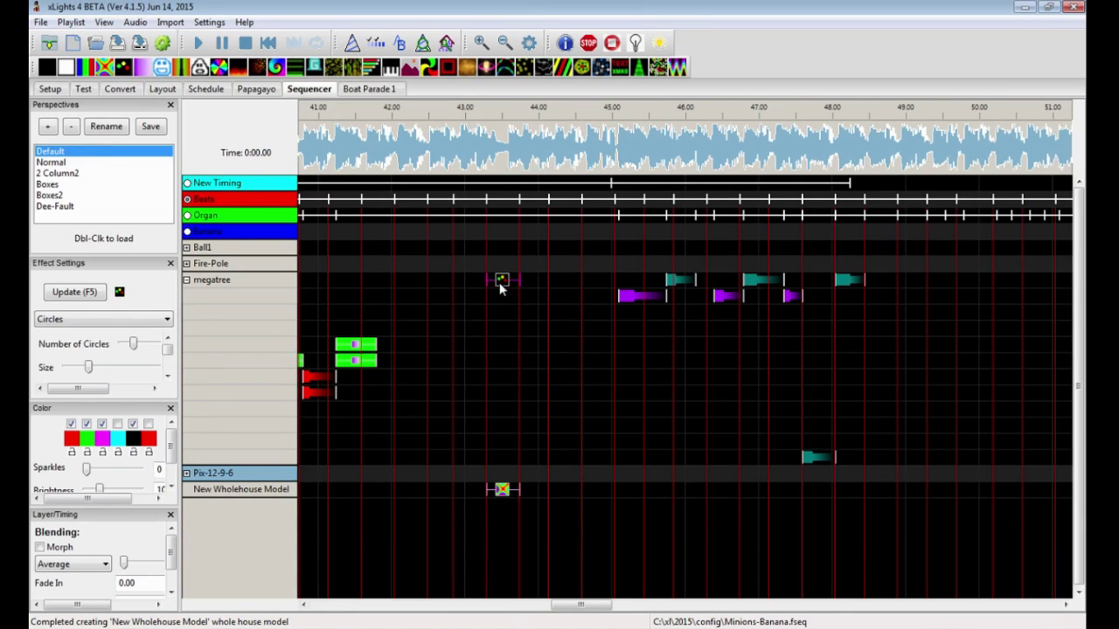
left_click(163, 45)
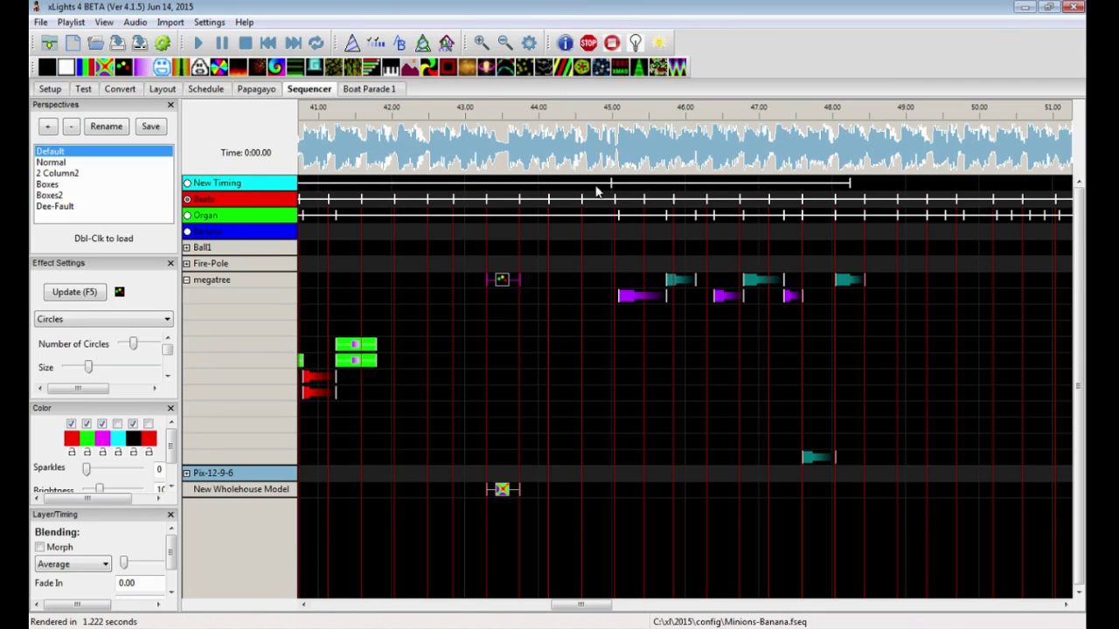
Step: Select the megatree's Circles effect and show the house preview
left_click(506, 284)
left_click(446, 44)
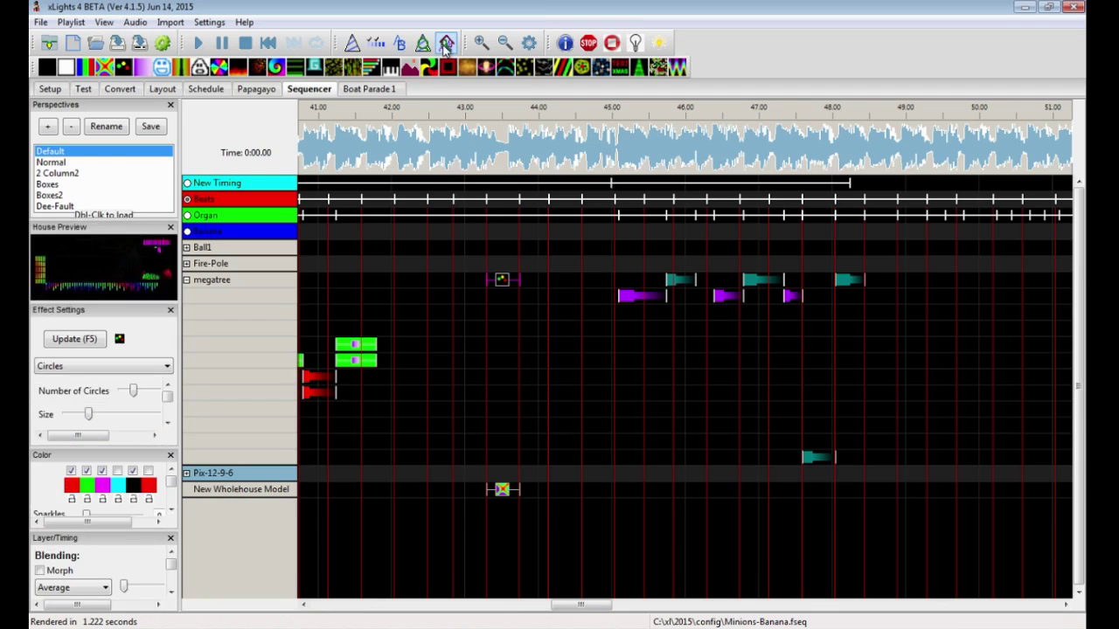
Step: Undock the house preview, enlarge it, and select the New Wholehouse Model row to view its effect
left_click_drag(144, 230, 779, 322)
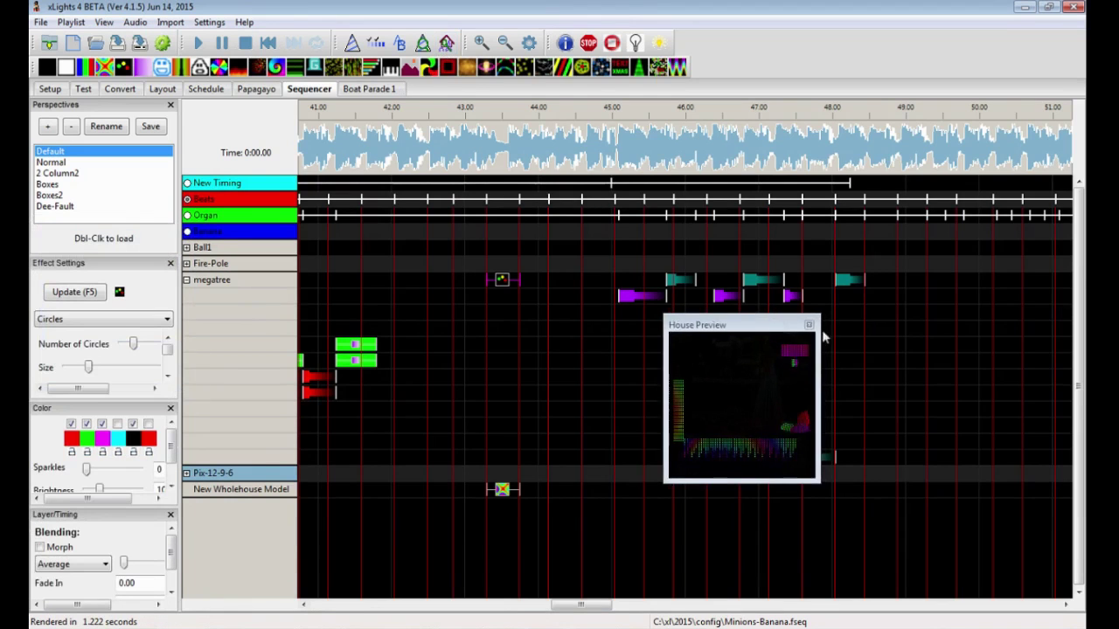
left_click_drag(821, 486, 975, 556)
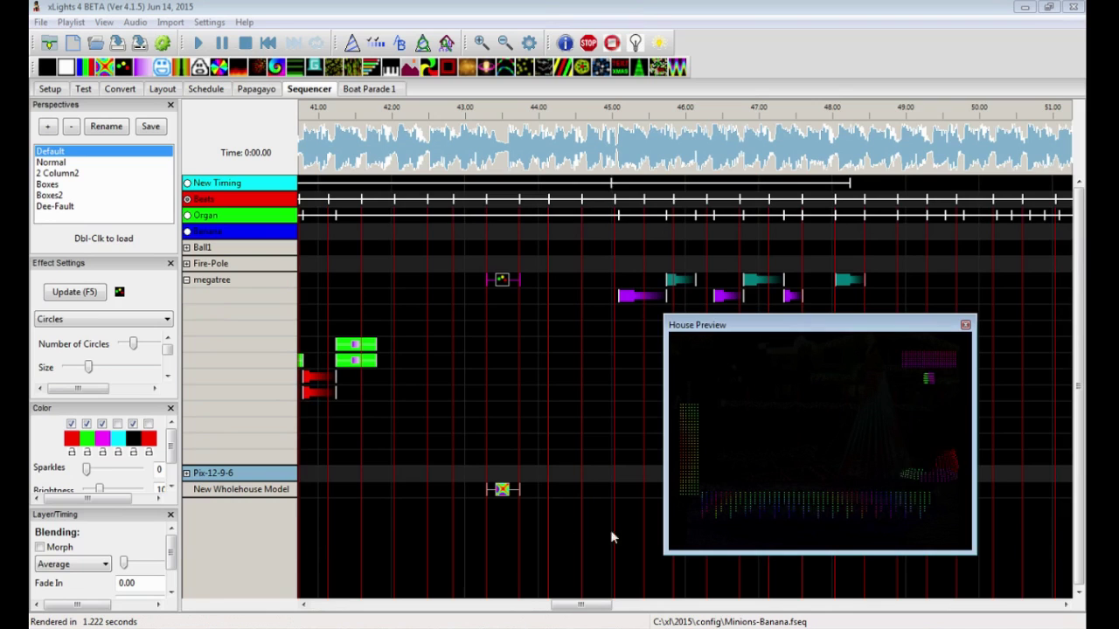
left_click(248, 492)
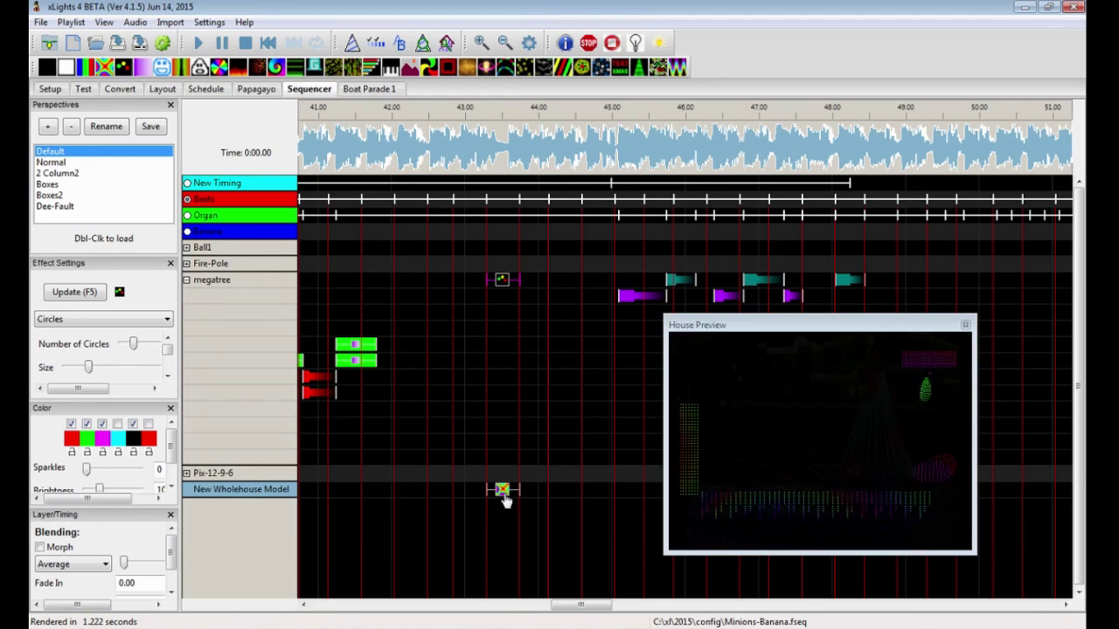
Step: Add a Fire effect to the megatree's first layer at about 44.2 seconds
left_click(557, 284)
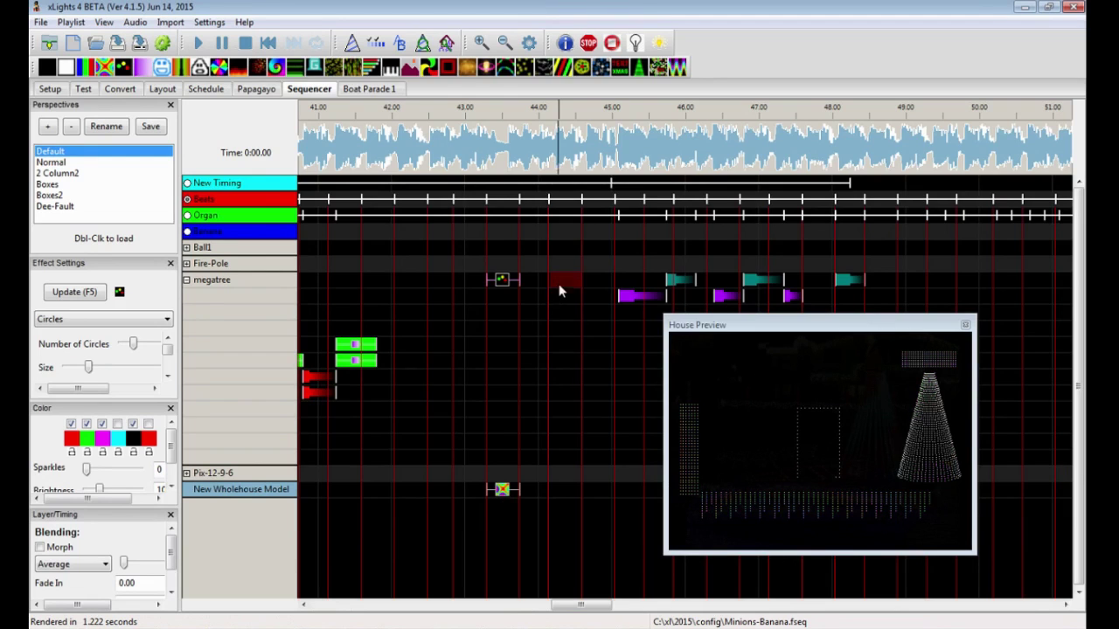
left_click_drag(238, 67, 564, 278)
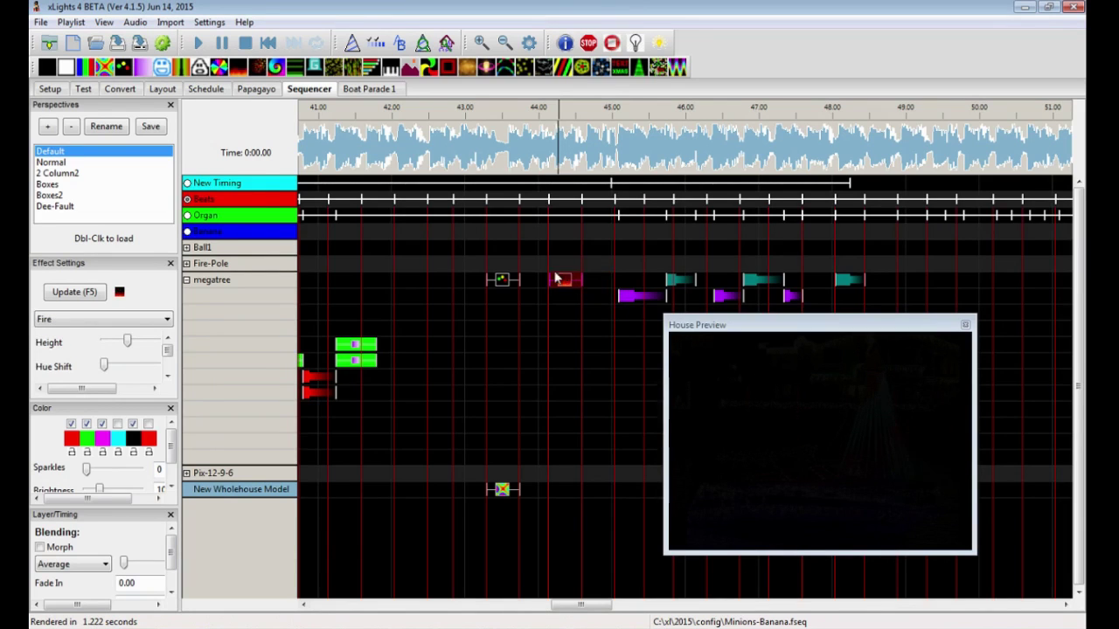
Step: Open the 1-UTF.xml sequence and expand the megatree's effect layers
left_click(42, 23)
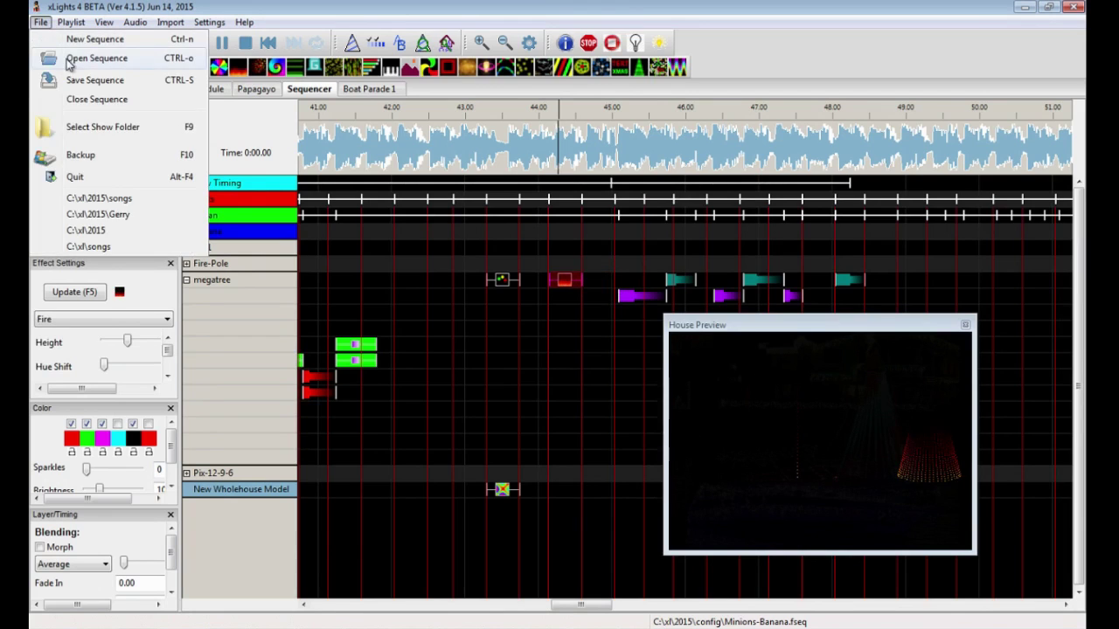
left_click(70, 61)
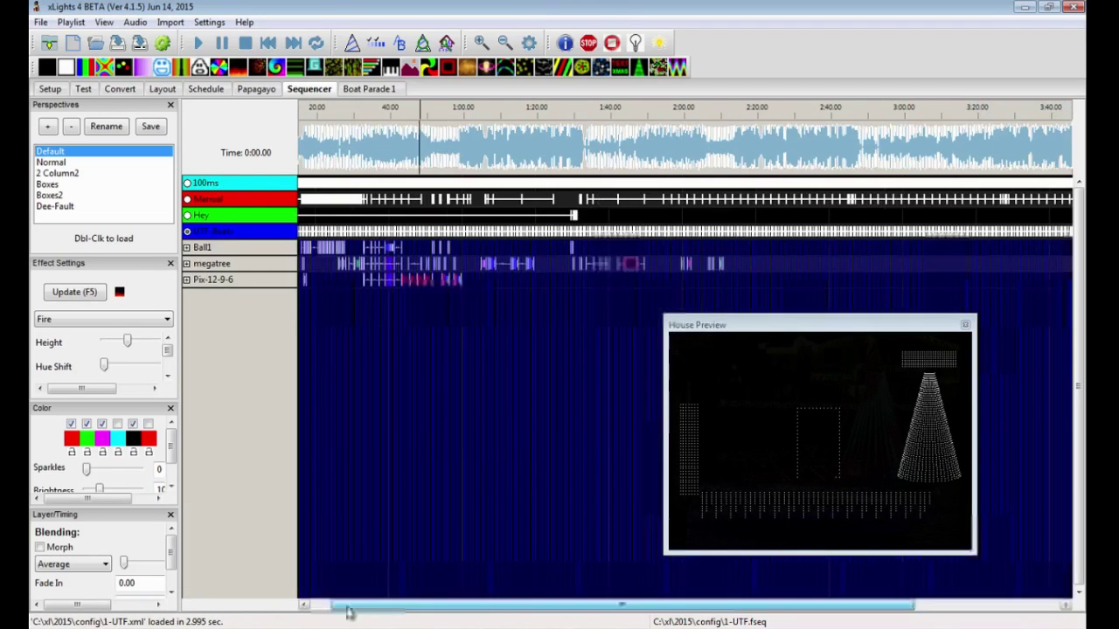
left_click_drag(346, 606, 312, 605)
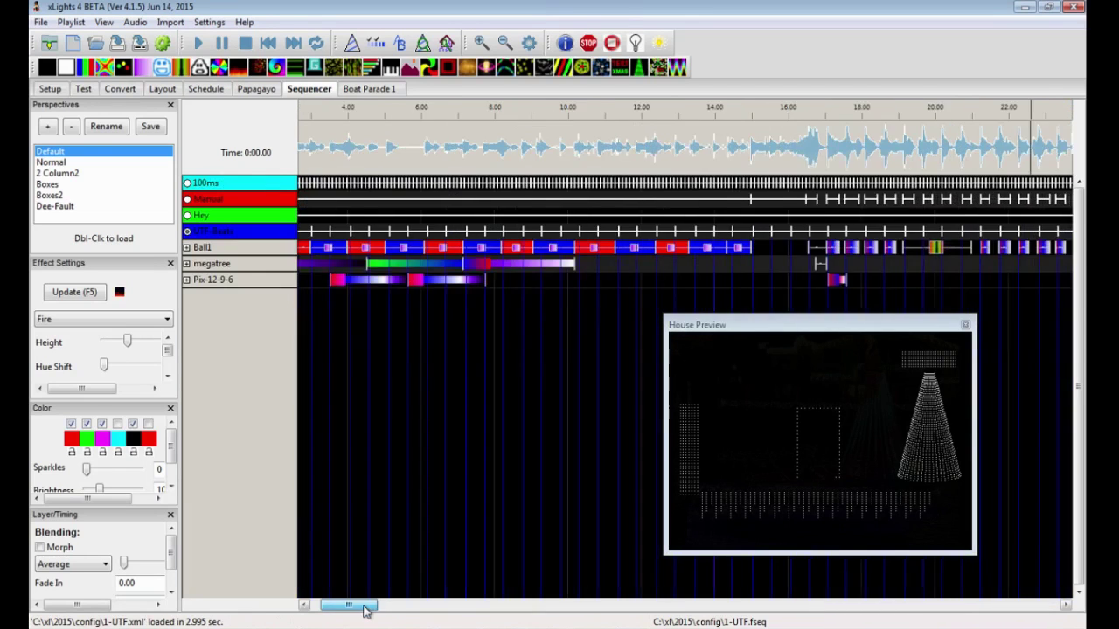
left_click_drag(365, 610, 416, 605)
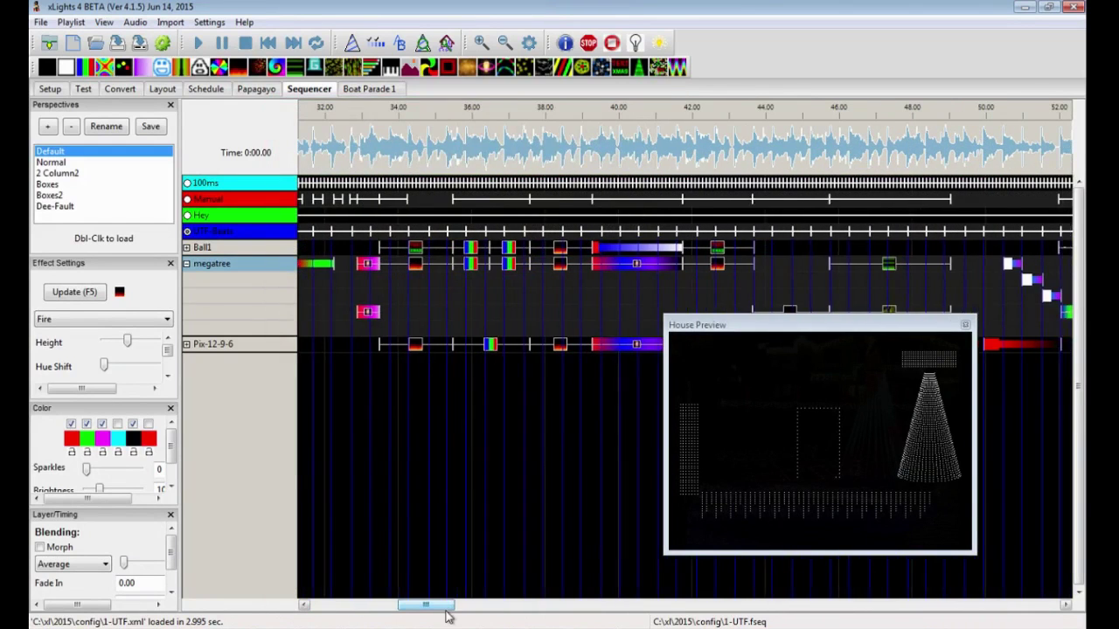
Step: Preview Ball1's "2 HOT" Text effect at about 34 seconds, and play the sequence briefly
left_click(542, 250)
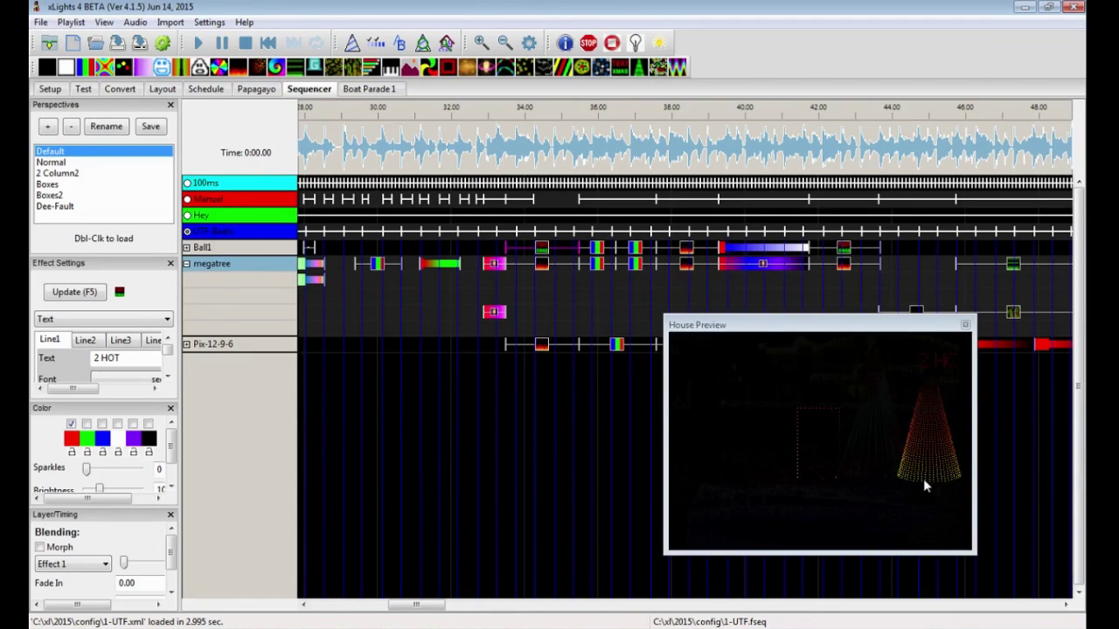
left_click(197, 44)
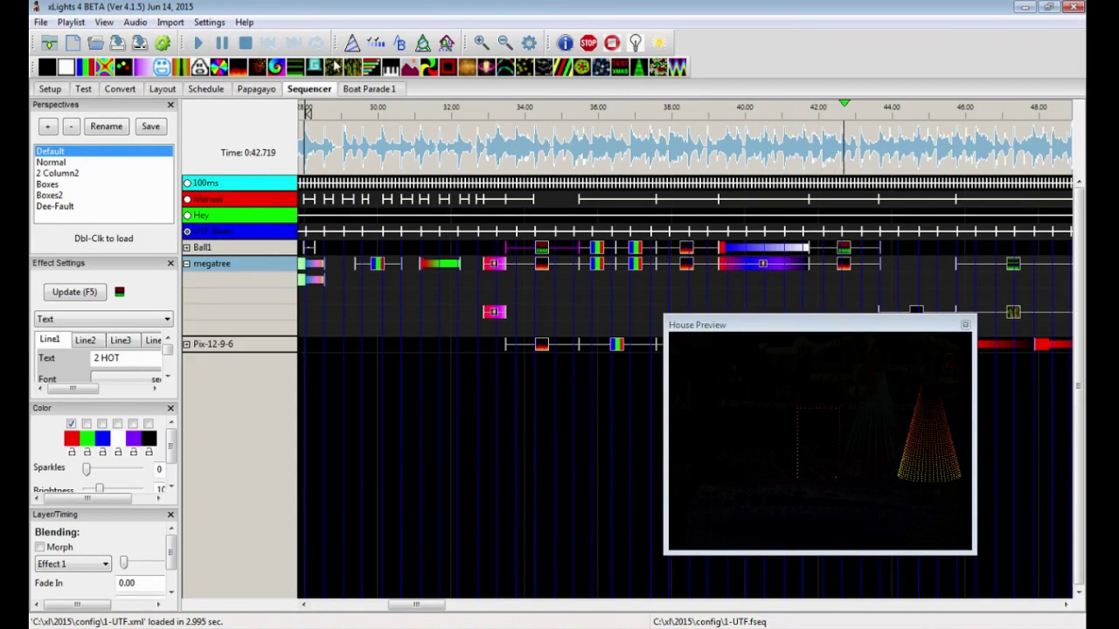
left_click(249, 48)
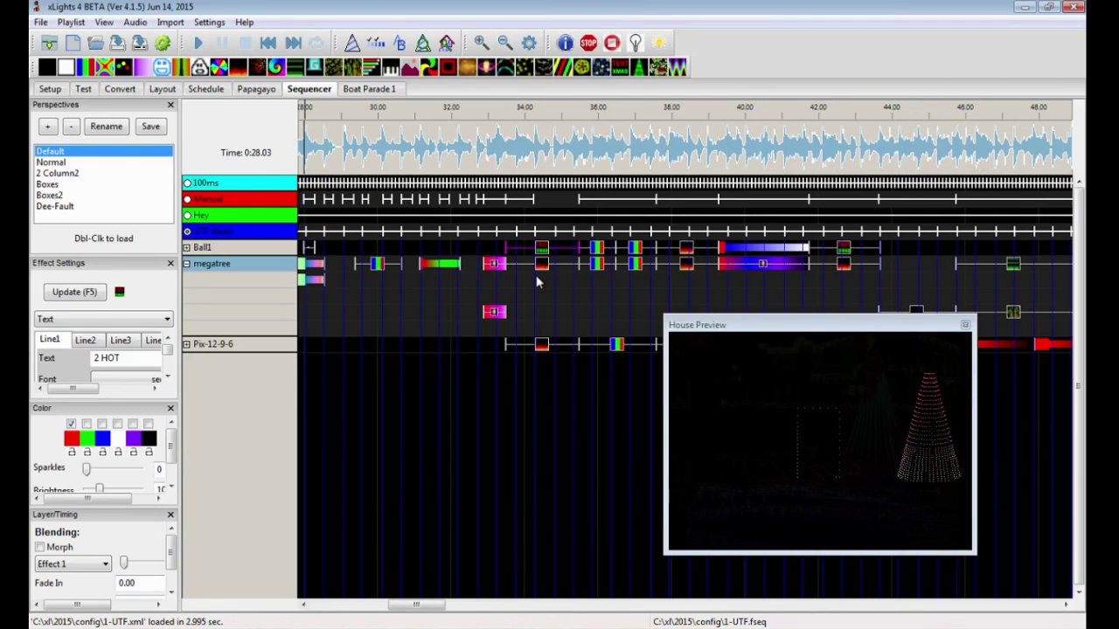
Step: Float the effect settings and set the height of the megatree's Fire effect at about 34 seconds to 41
left_click(541, 267)
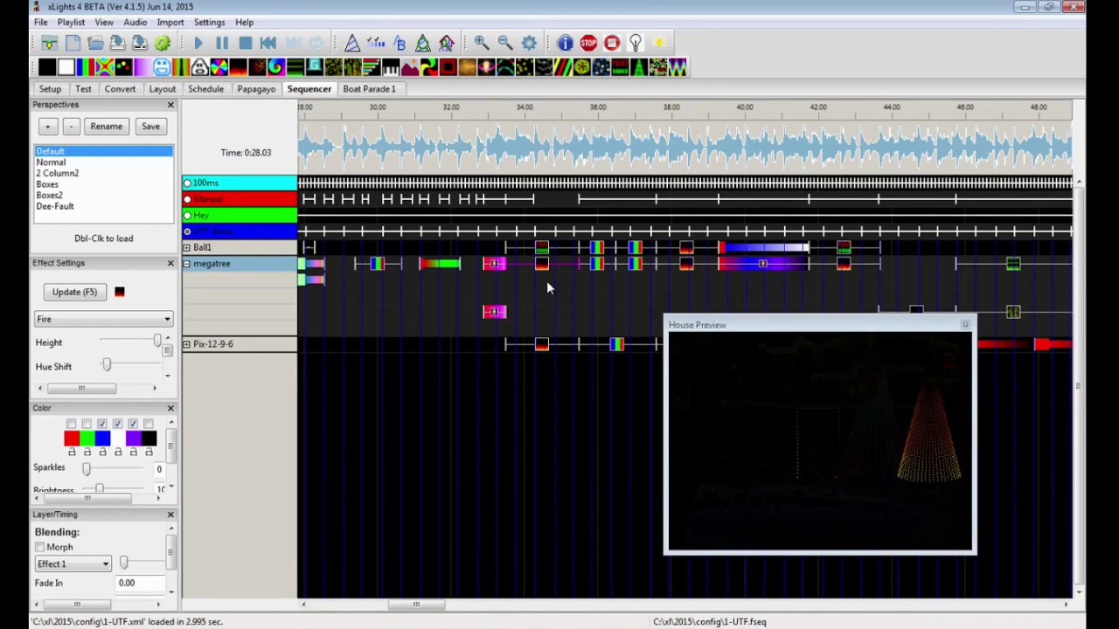
left_click_drag(156, 343, 141, 343)
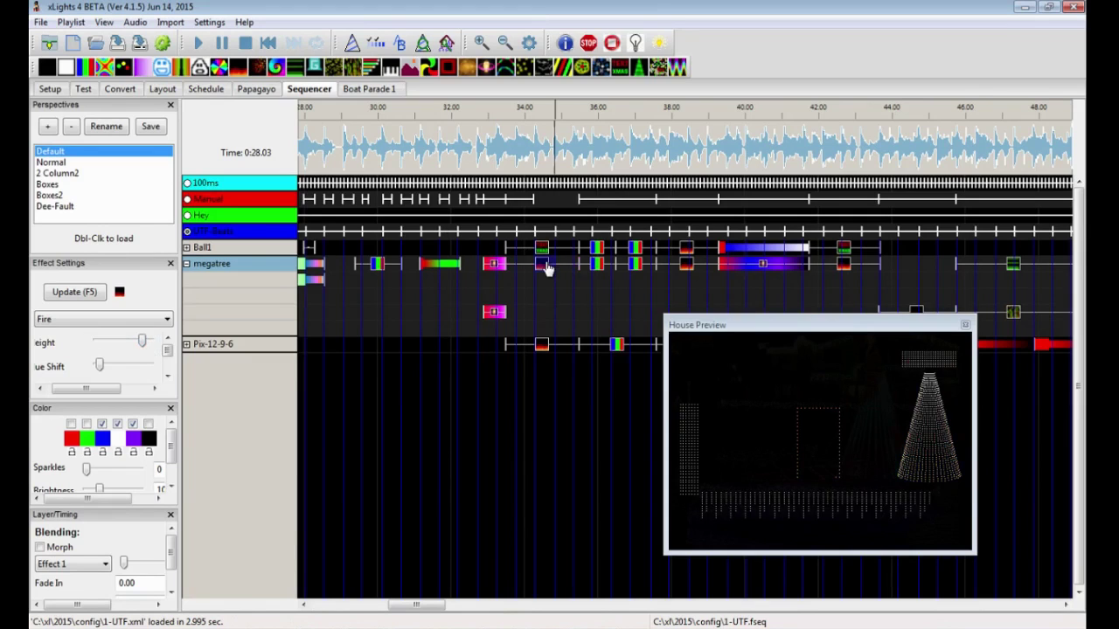
left_click_drag(58, 262, 324, 345)
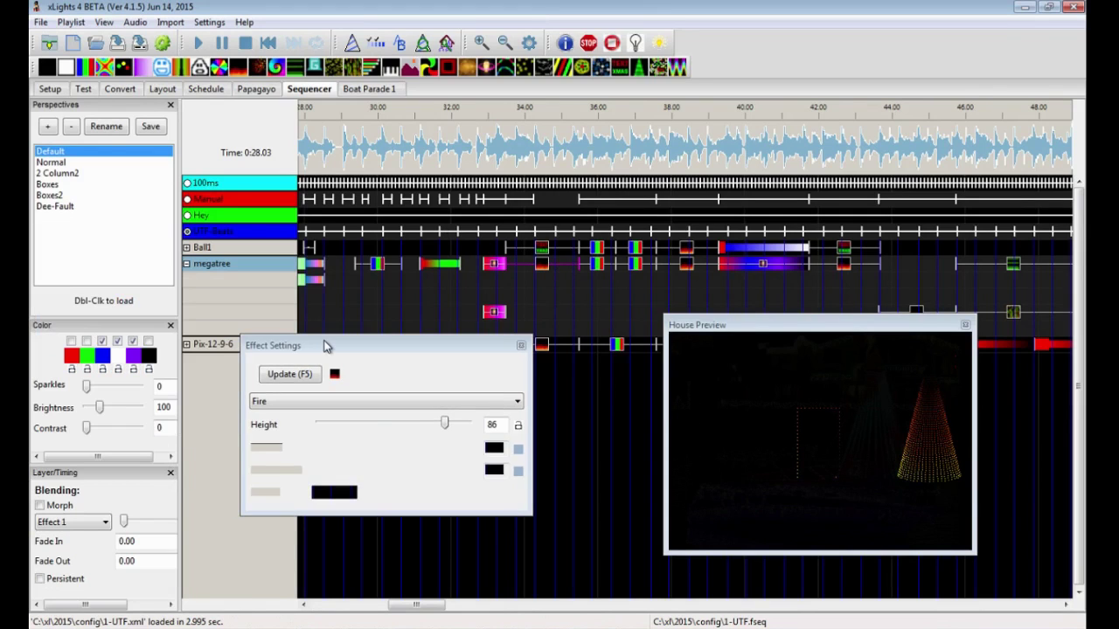
left_click(367, 424)
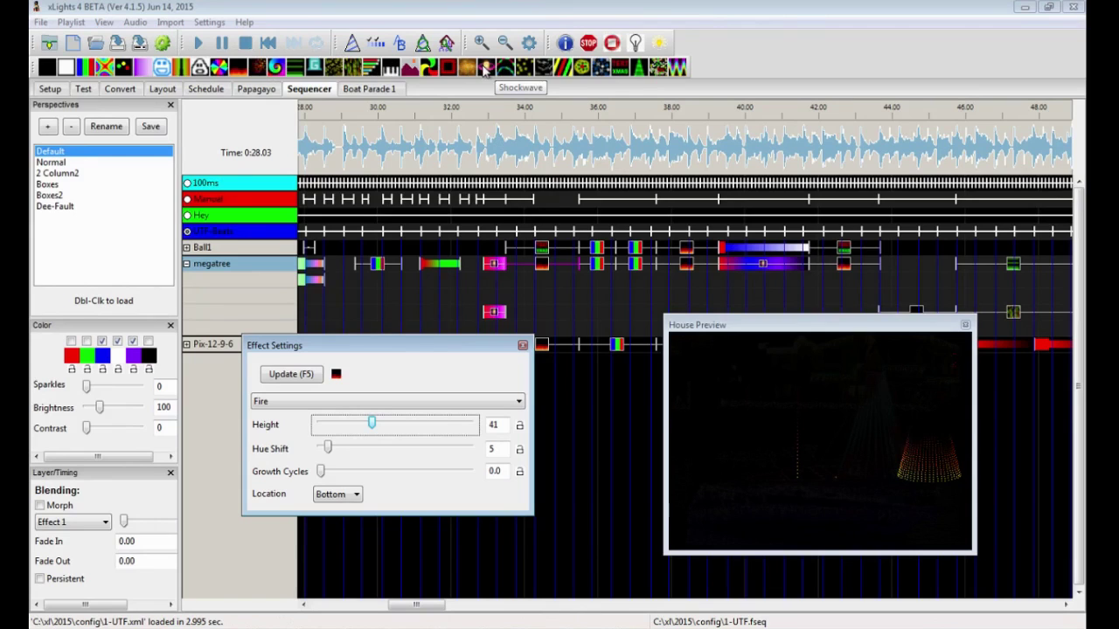
Step: Add a Text effect reading "Hello" on the megatree layer below the Fire effect, spanning about 33.5 to 35.5 seconds
left_click_drag(622, 67, 577, 280)
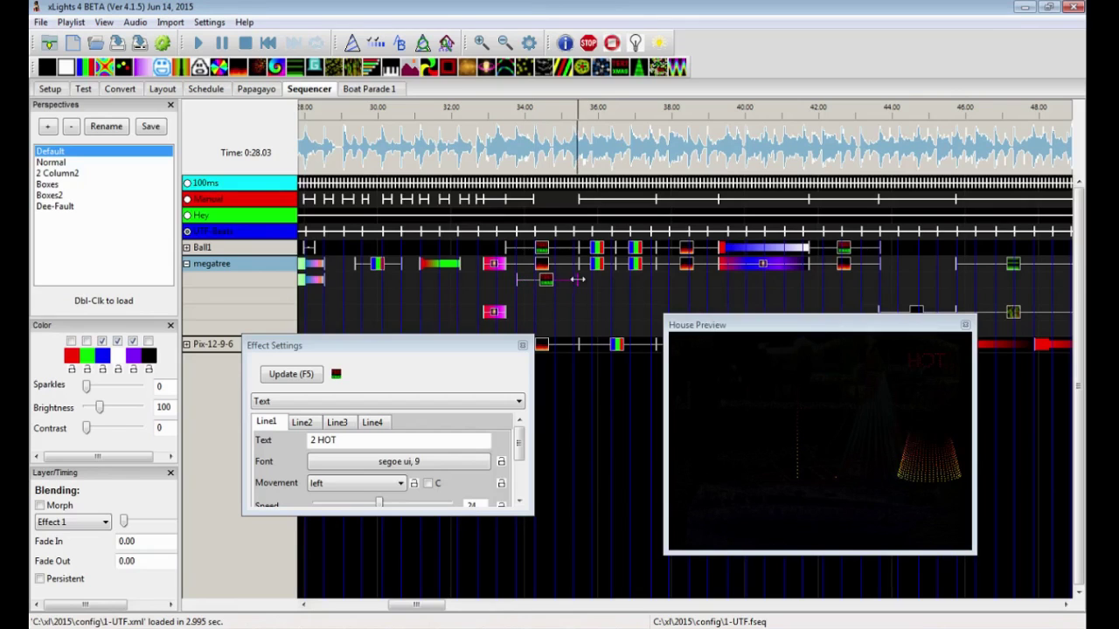
scroll(562, 144, "up", 1)
left_click_drag(473, 280, 455, 281)
left_click_drag(594, 281, 601, 281)
left_click(360, 442)
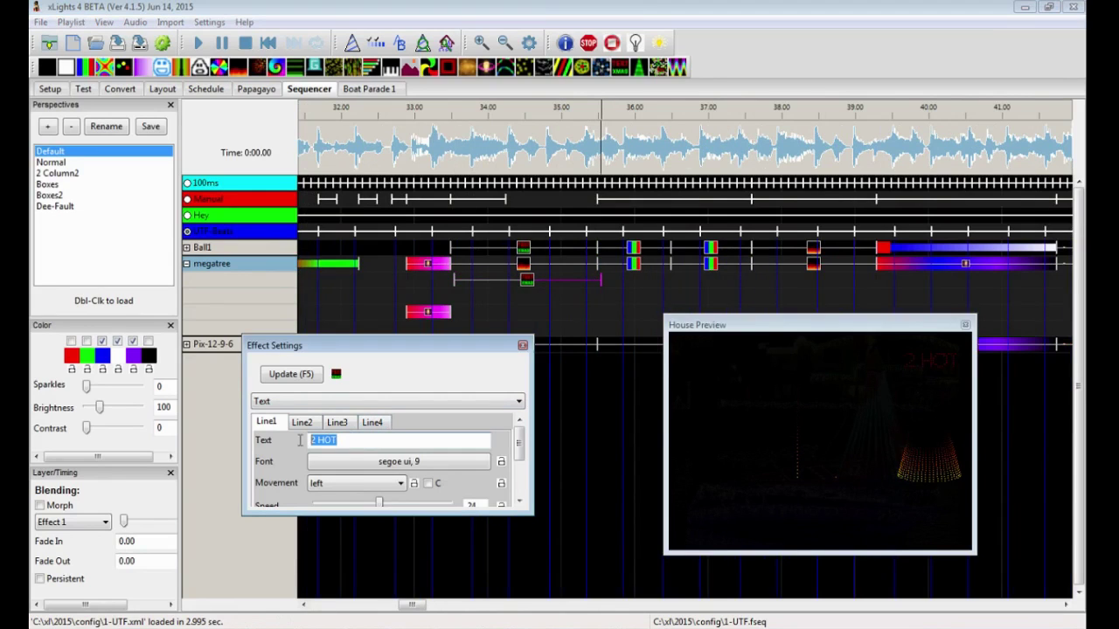
type("Hello")
Step: Enlarge the effect settings window and look through the Text effect's Line1, Line2 and Line3 settings
left_click_drag(486, 511, 486, 601)
left_click_drag(412, 346, 412, 271)
left_click_drag(532, 513, 533, 548)
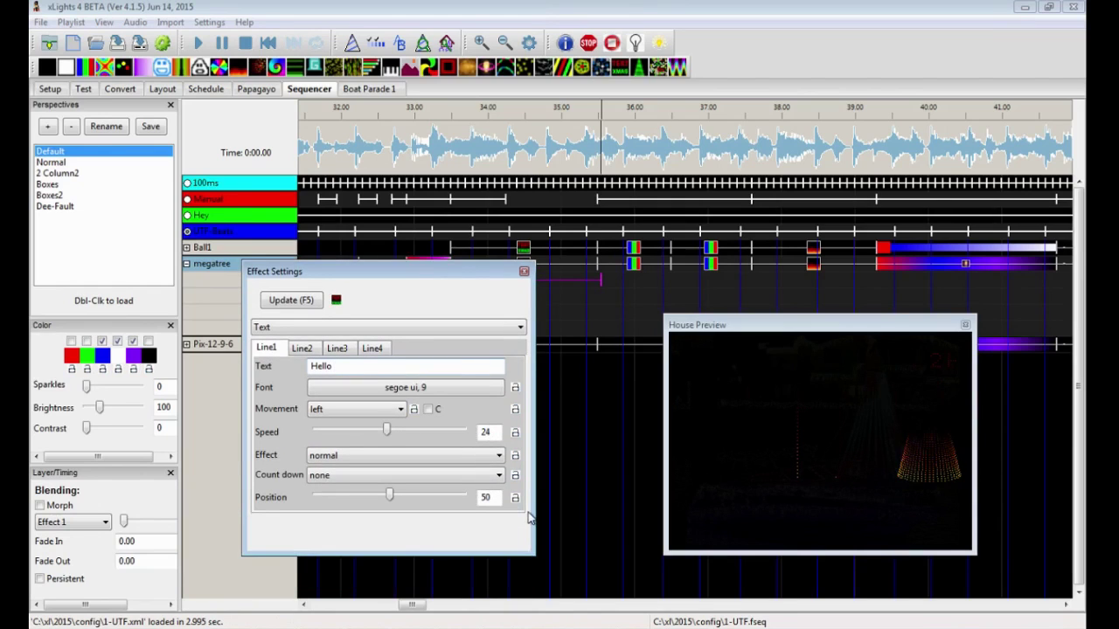
left_click(300, 349)
left_click(338, 348)
left_click(301, 349)
left_click(266, 348)
left_click_drag(330, 274, 344, 300)
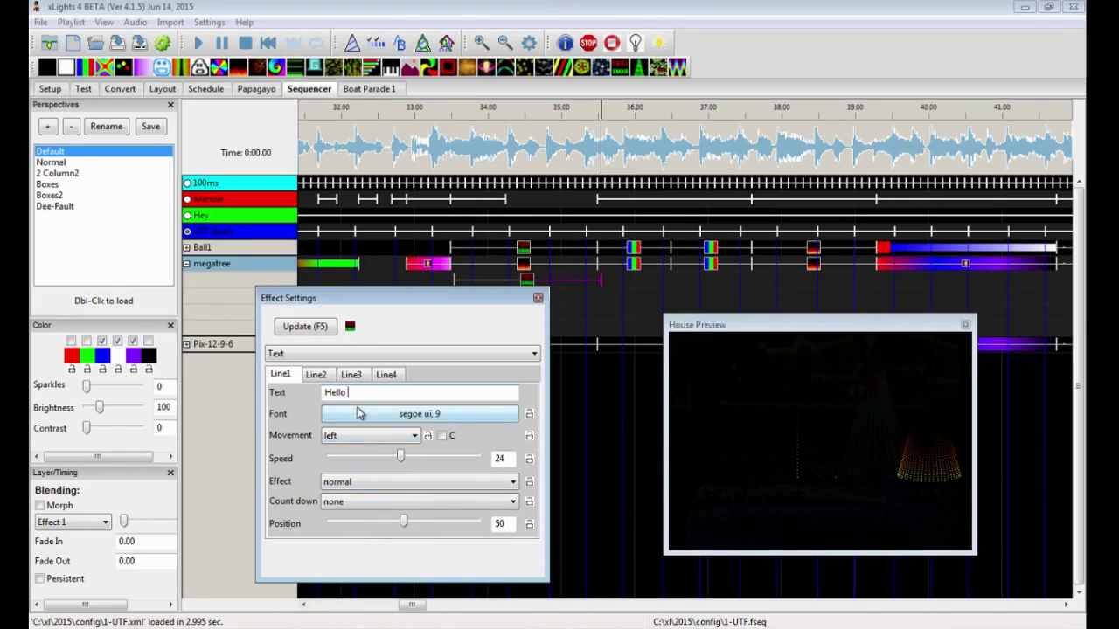
Step: Update the "Hello" Text effect and trim its end slightly to line up with the Fire effect above it
left_click(304, 330)
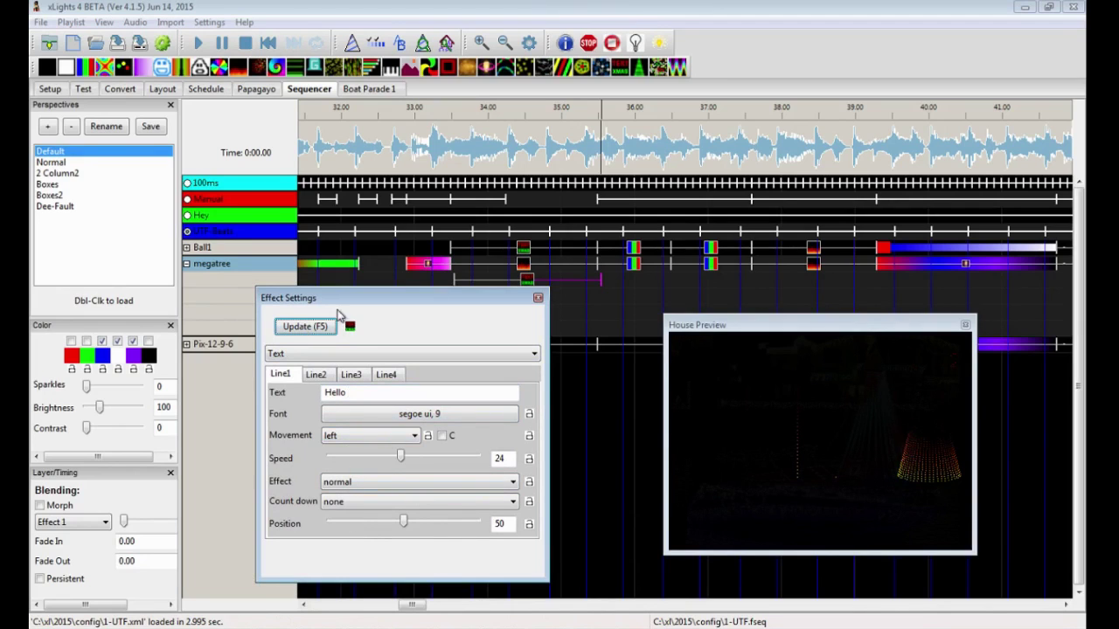
left_click(602, 281)
left_click_drag(602, 280, 598, 281)
Step: Try Normal blending for the megatree's Text effect, and set it to Layered
left_click(96, 521)
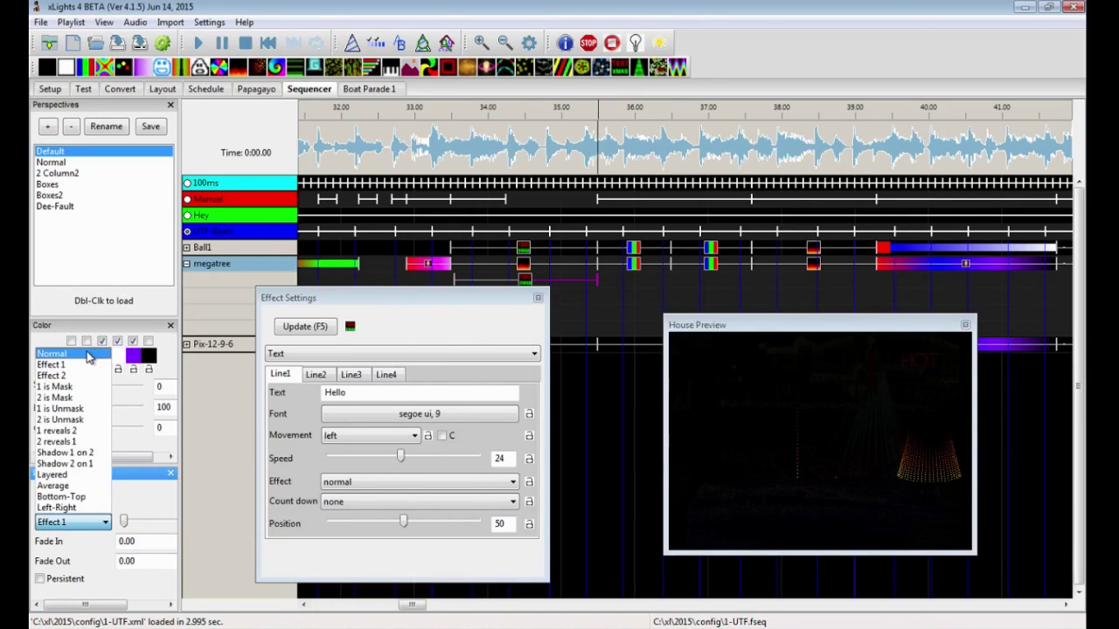
left_click(88, 355)
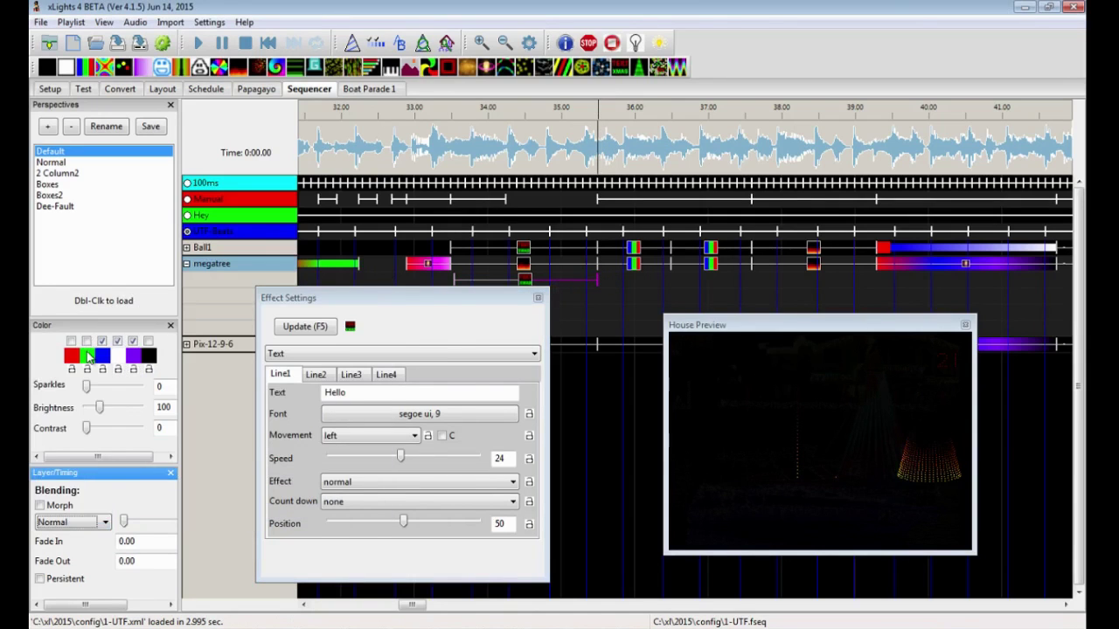
left_click(96, 520)
left_click(85, 478)
Step: Set the layer blending of the megatree's Fire effect to Layered
left_click(524, 266)
left_click(88, 521)
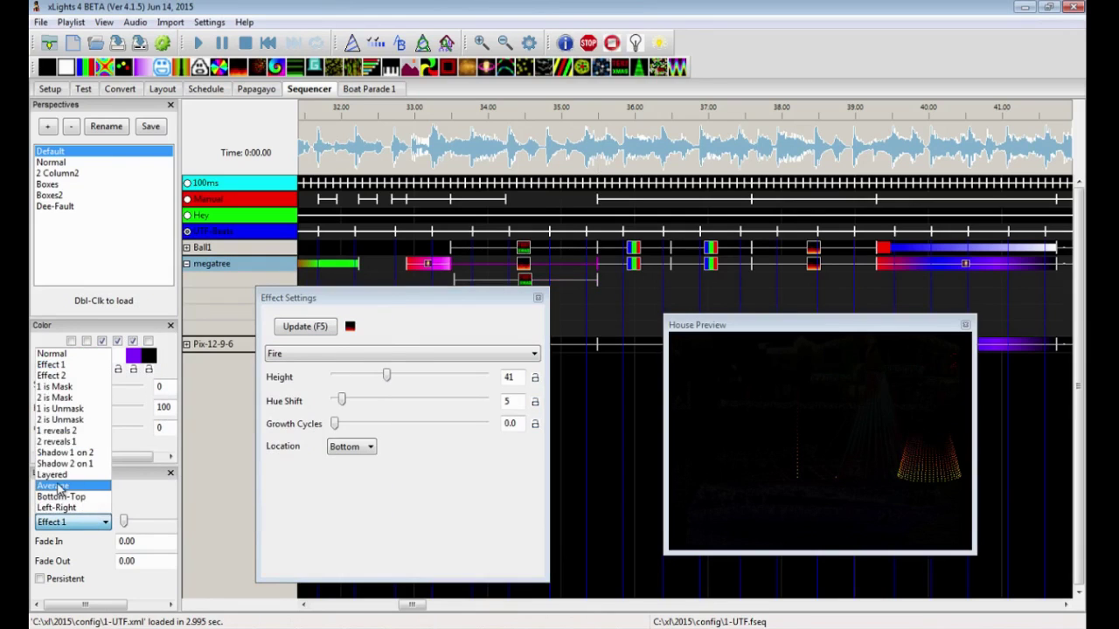
left_click(60, 476)
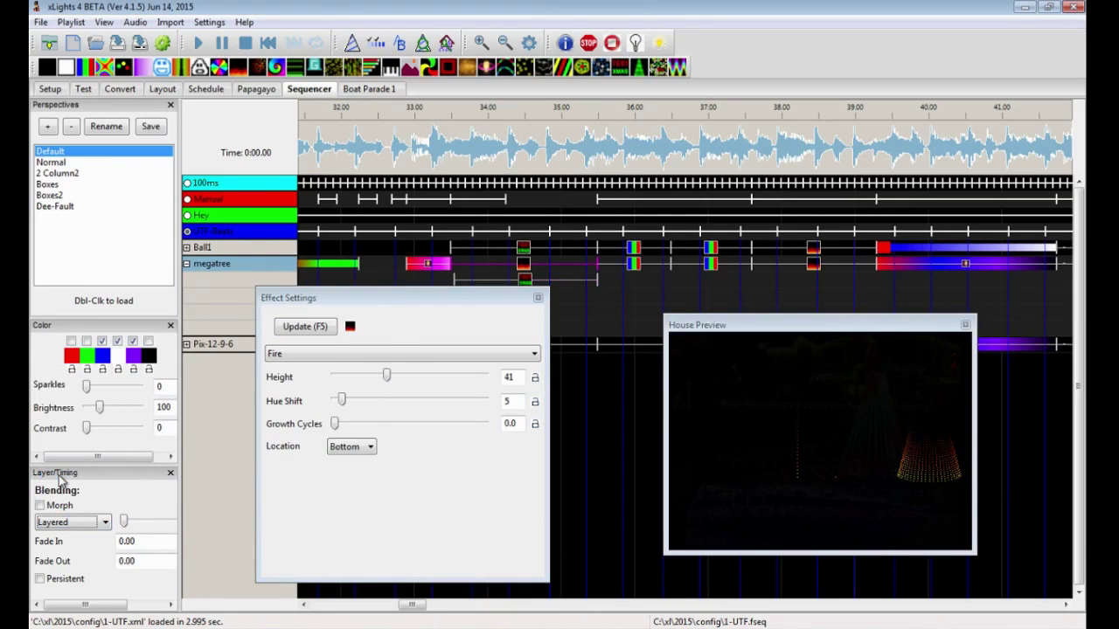
Step: Show the combined effects in the floating model preview, and close the effect settings and house preview windows
left_click_drag(662, 315, 457, 164)
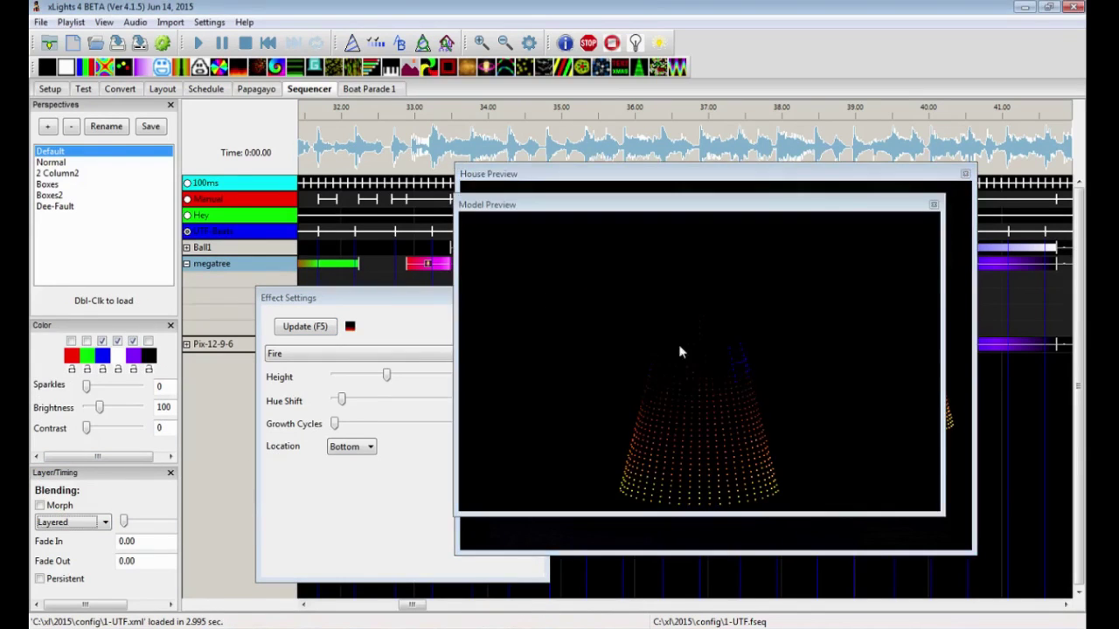
left_click(395, 507)
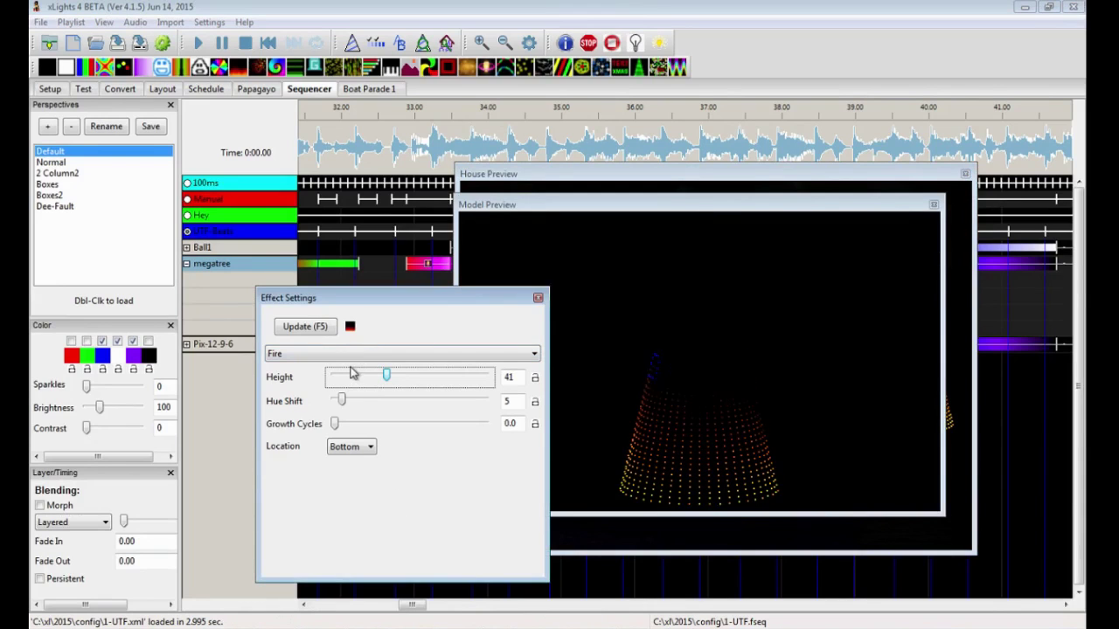
left_click(539, 299)
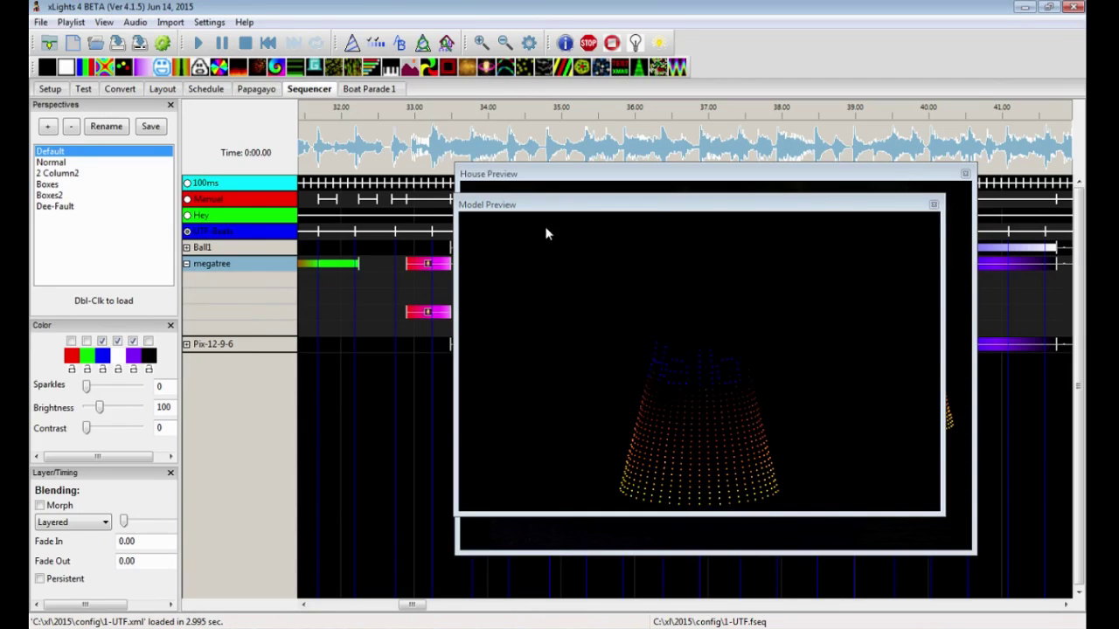
left_click(965, 173)
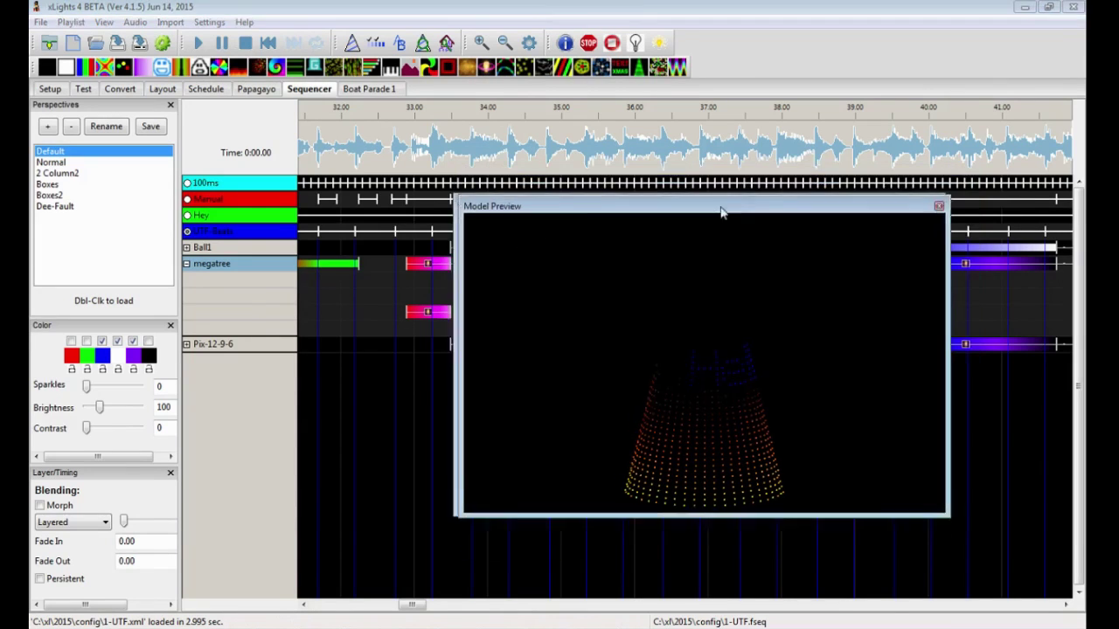
left_click_drag(723, 213, 852, 242)
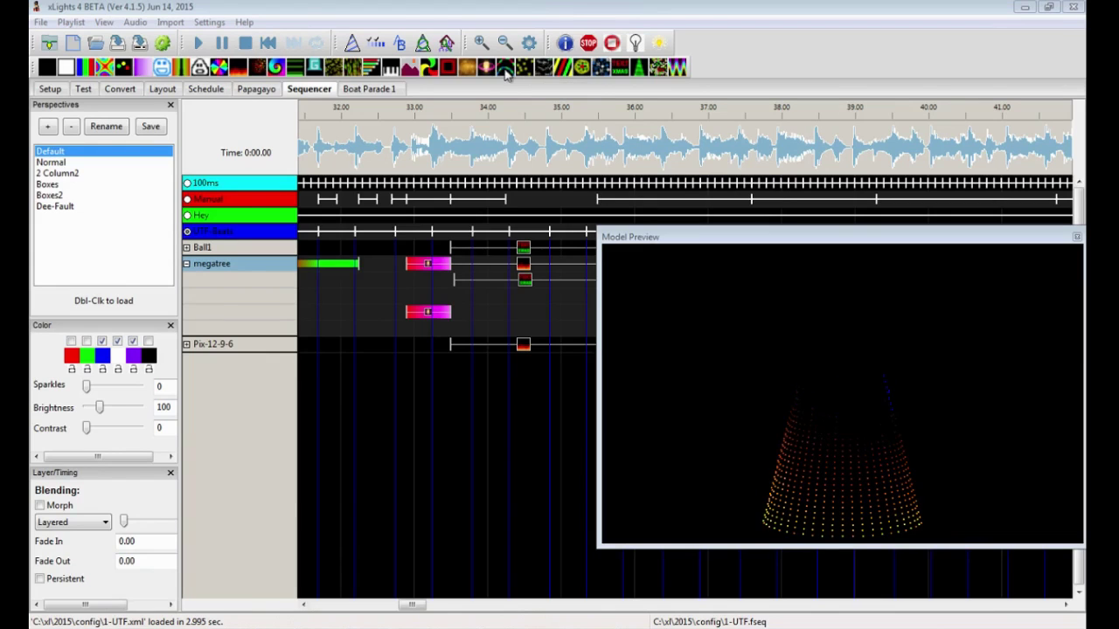
Step: Reopen the effect settings for the megatree's "Hello" Text effect and set its font colour to White
left_click(525, 281)
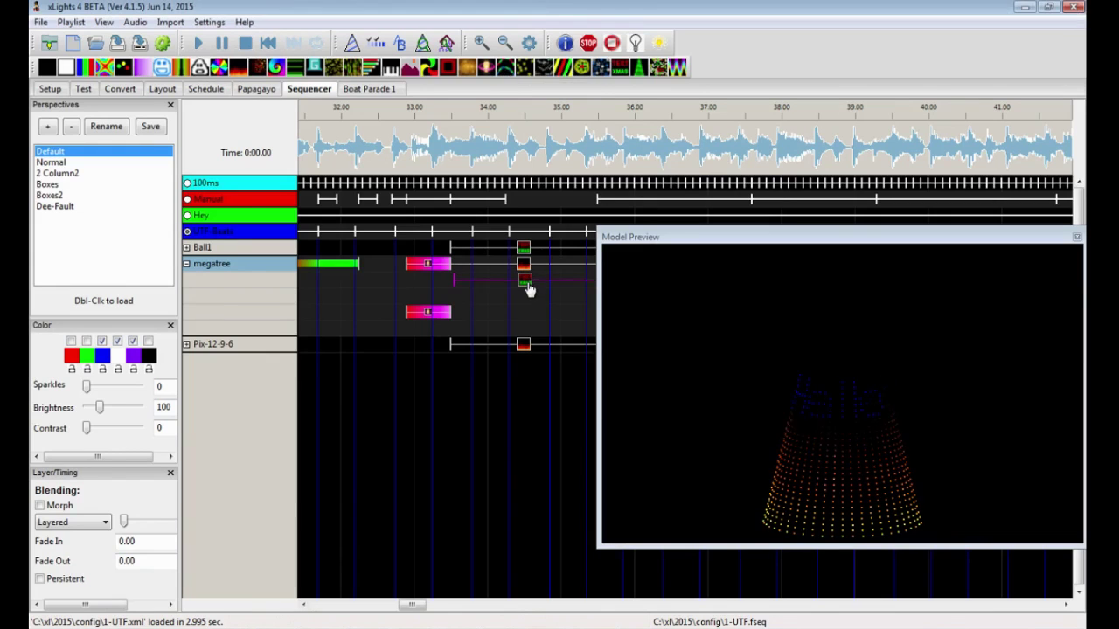
left_click(352, 43)
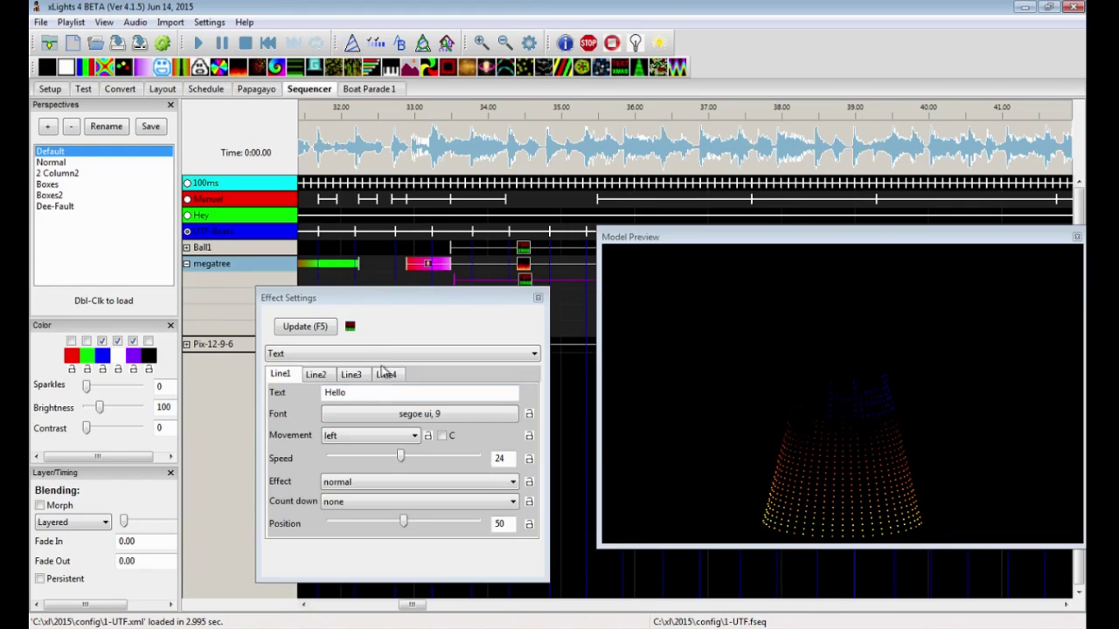
left_click(356, 420)
left_click(354, 415)
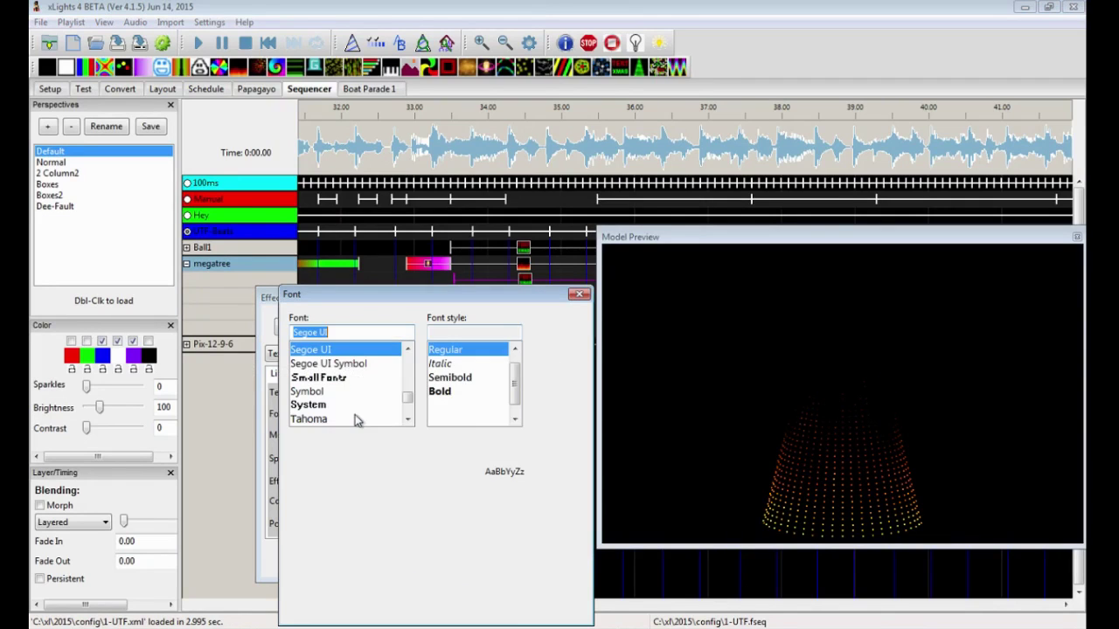
left_click(350, 523)
left_click(308, 478)
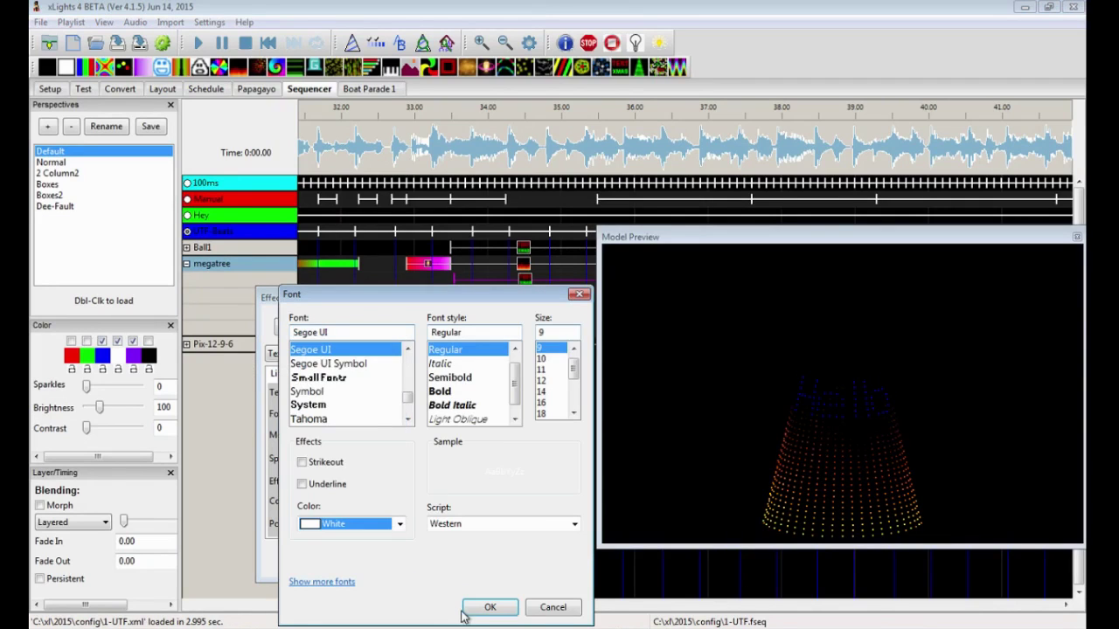
left_click(468, 610)
Step: Confirm the font, leave only white enabled in the "Hello" text's colour palette, and set its position to 60
left_click(103, 342)
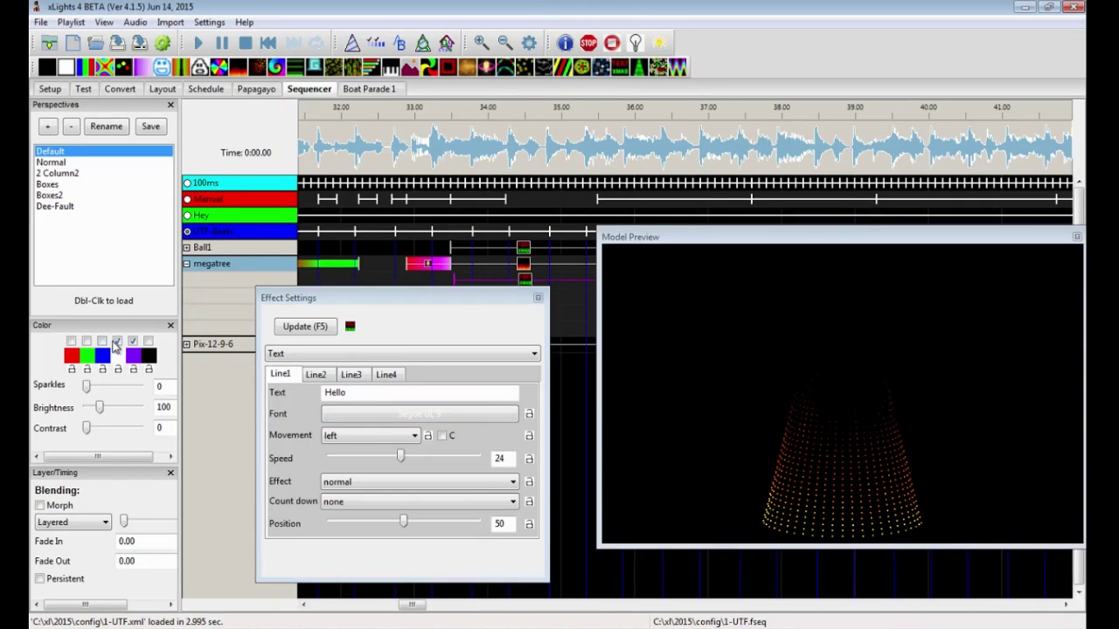
left_click(302, 330)
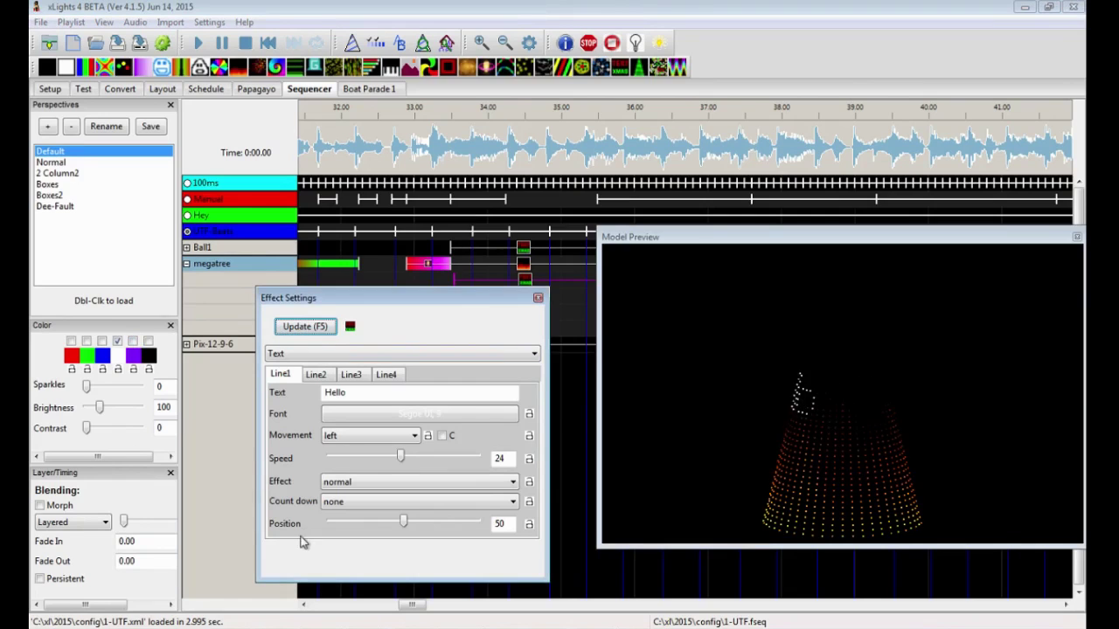
left_click_drag(402, 522, 417, 523)
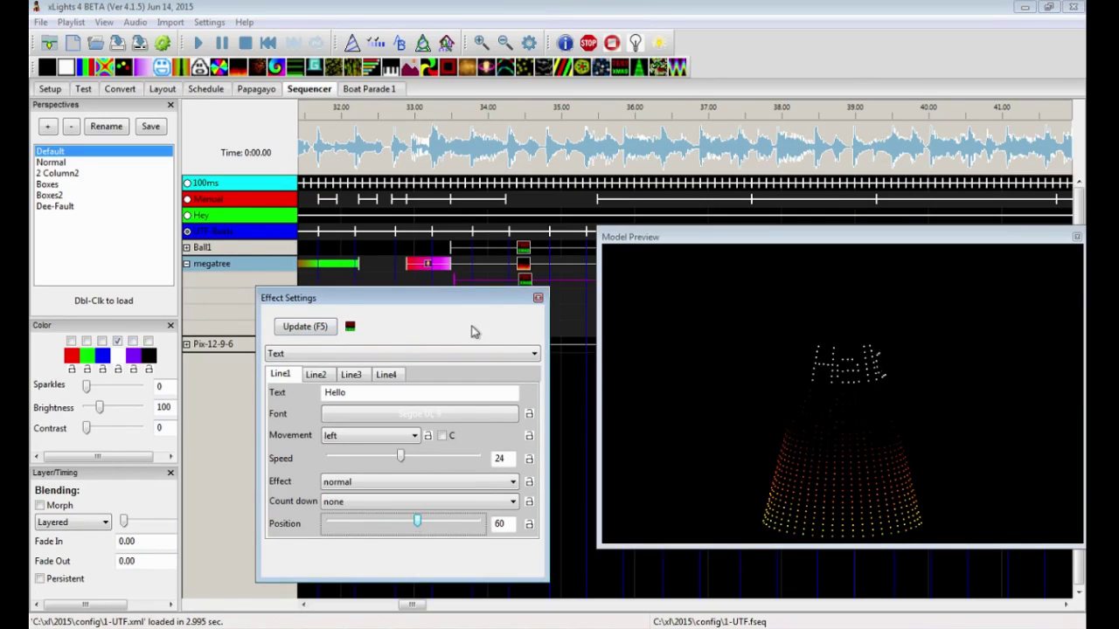
Step: Try the up movement for the "Hello" text, and set the movement to none
left_click(384, 435)
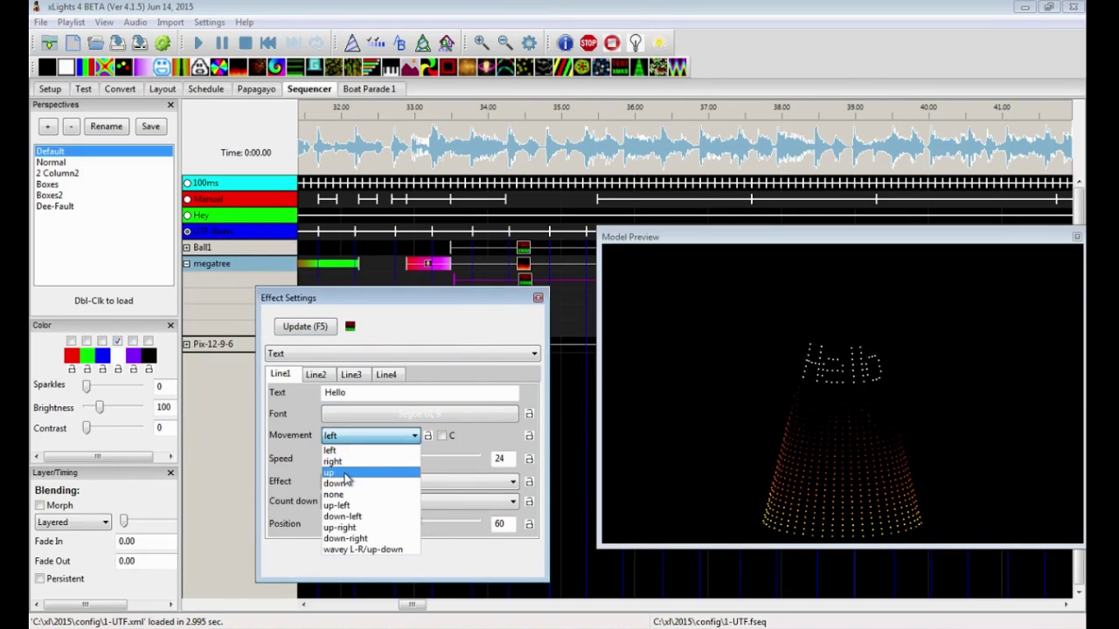
left_click(346, 473)
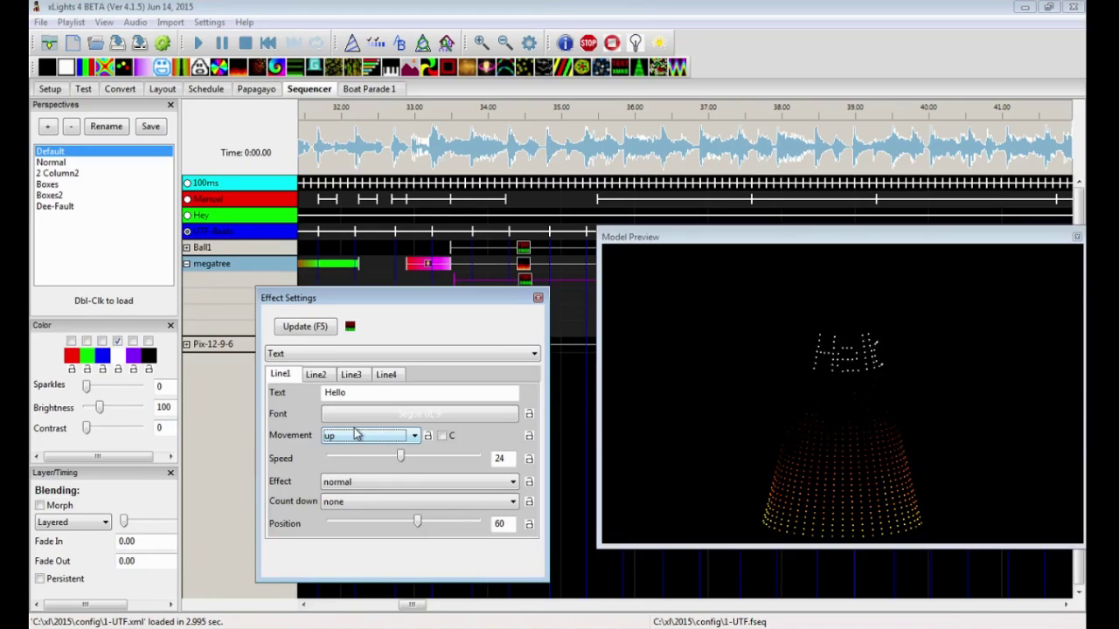
left_click(357, 437)
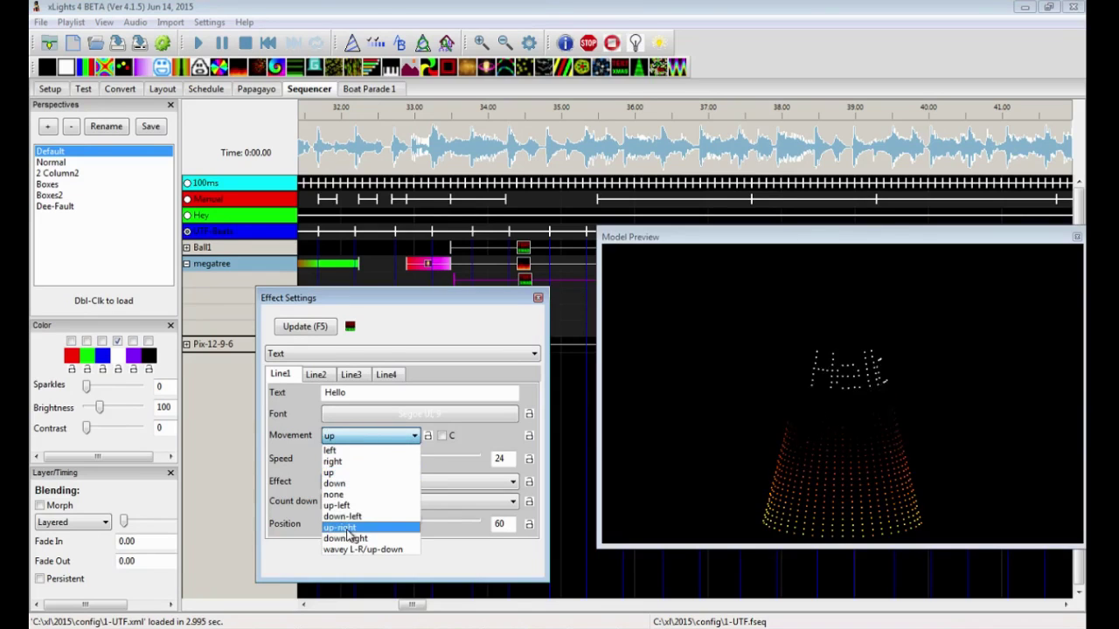
left_click(347, 495)
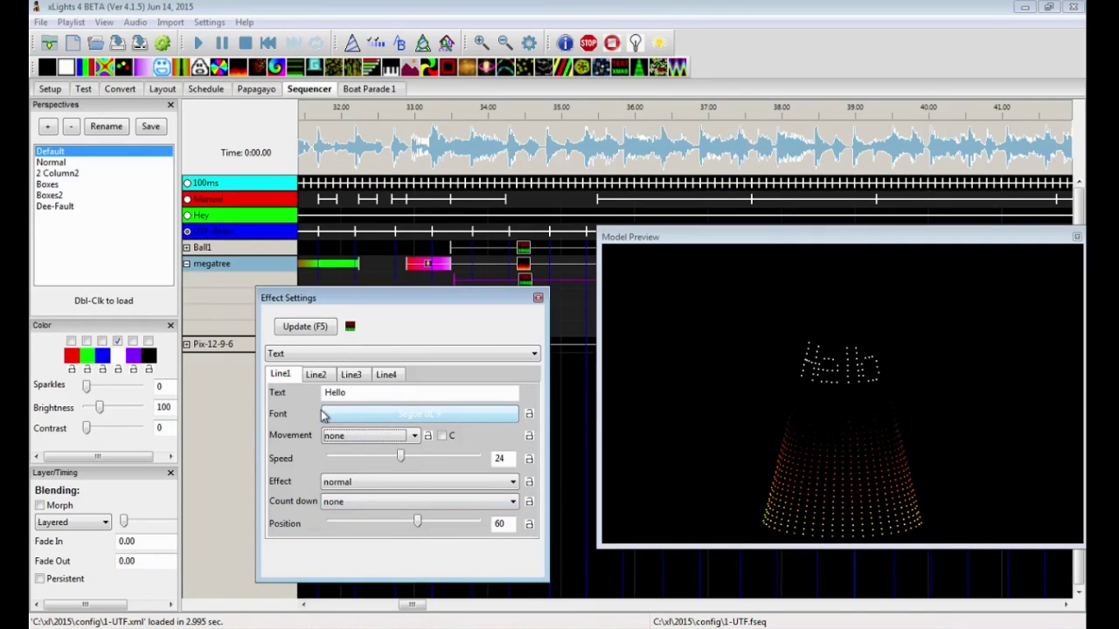
Step: Try the vert text up and rotate up 90 text effects on "Hello"
left_click(349, 481)
left_click(355, 510)
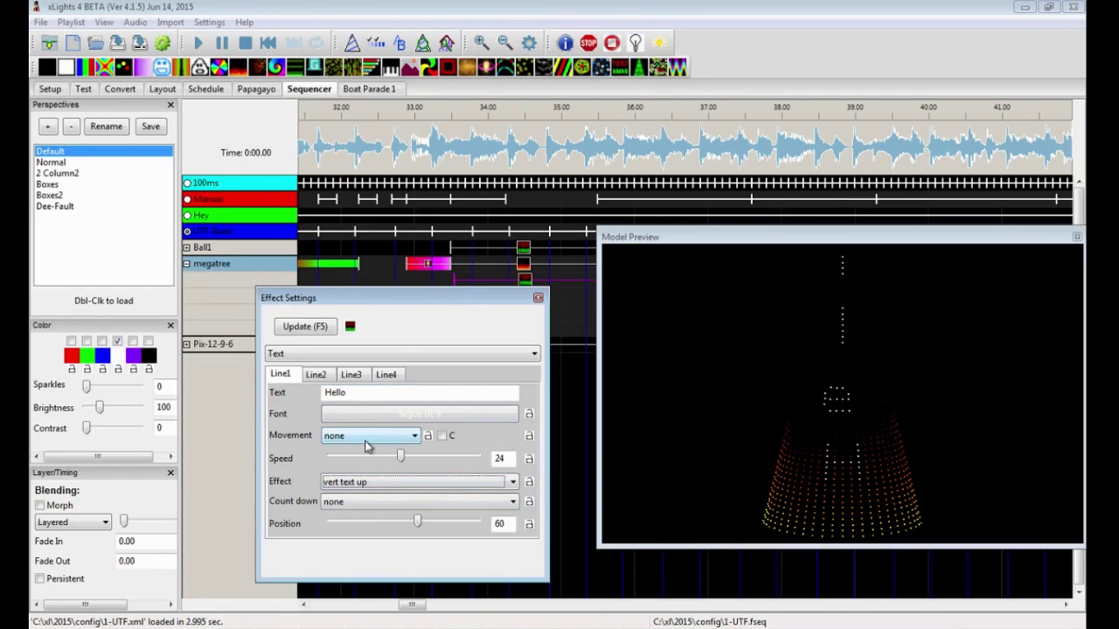
left_click(378, 486)
left_click(365, 542)
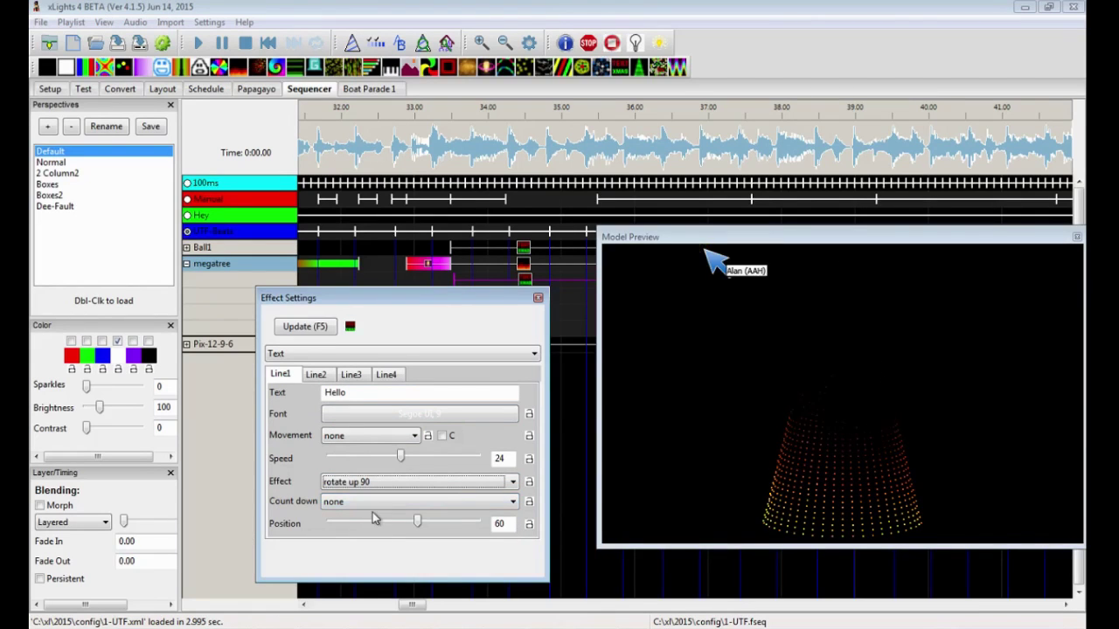
Step: Set the "Hello" text's movement back to left and its effect to normal, and close the floating model preview
left_click(363, 436)
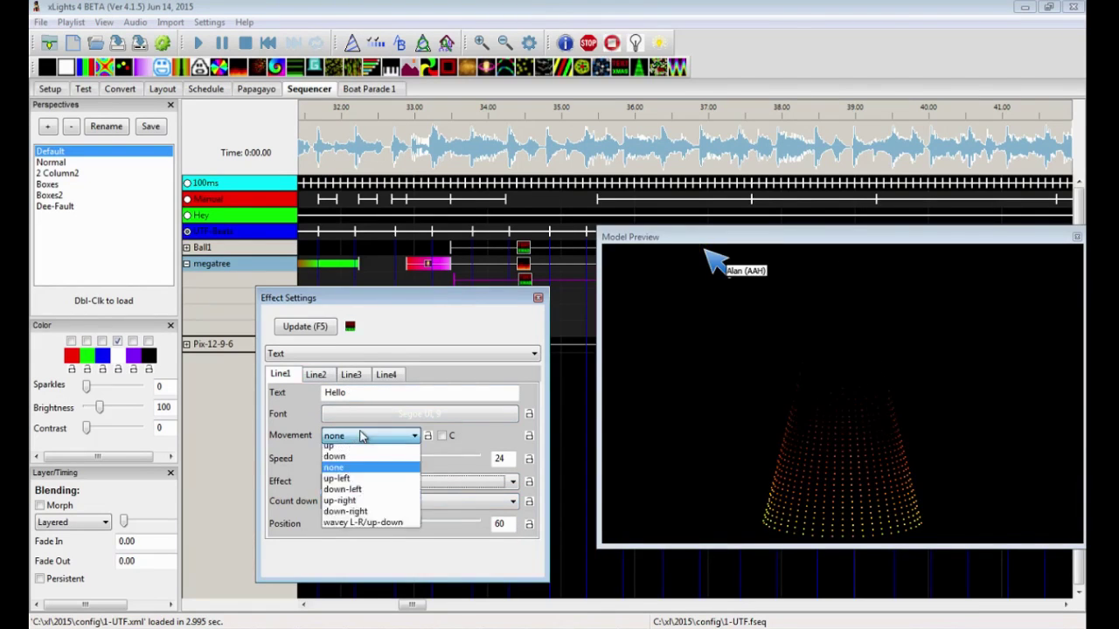
left_click(350, 450)
left_click(316, 333)
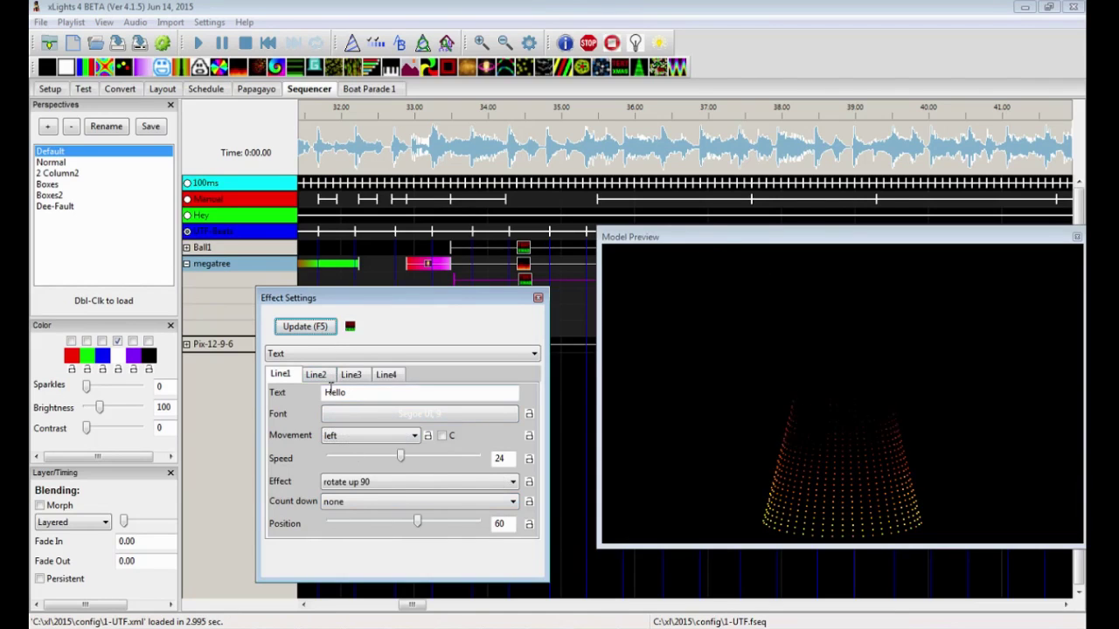
left_click(352, 488)
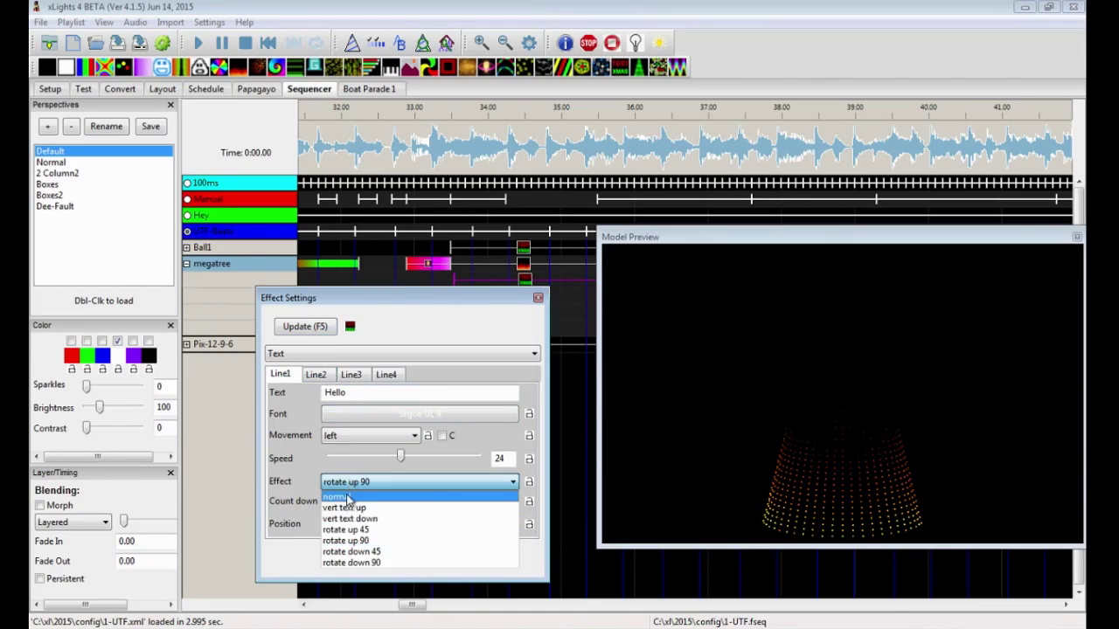
left_click(350, 497)
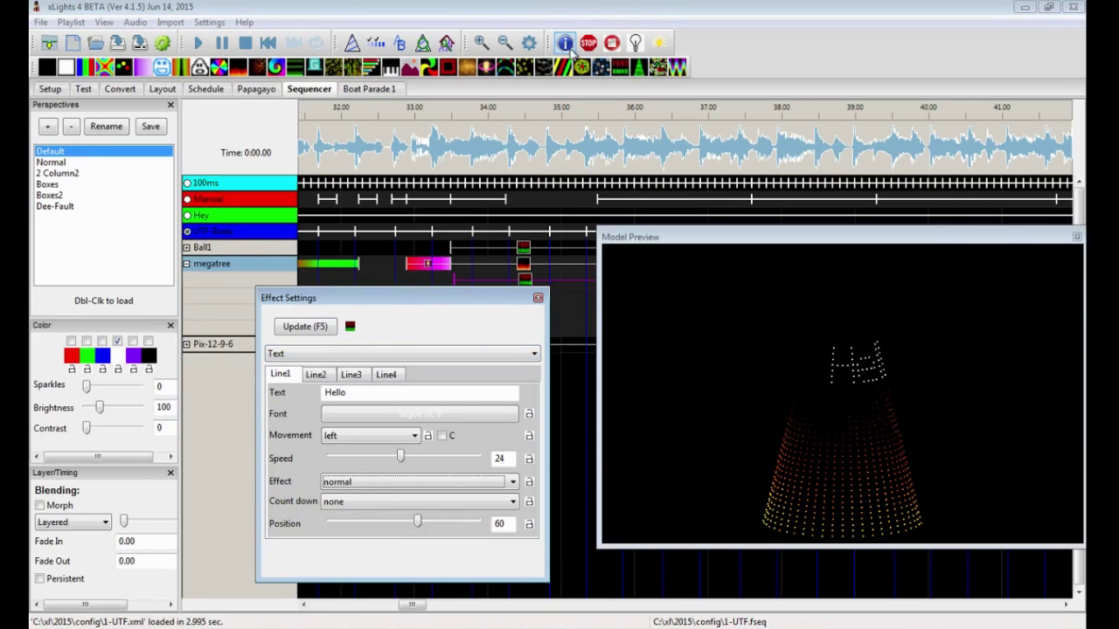
left_click_drag(755, 240, 591, 255)
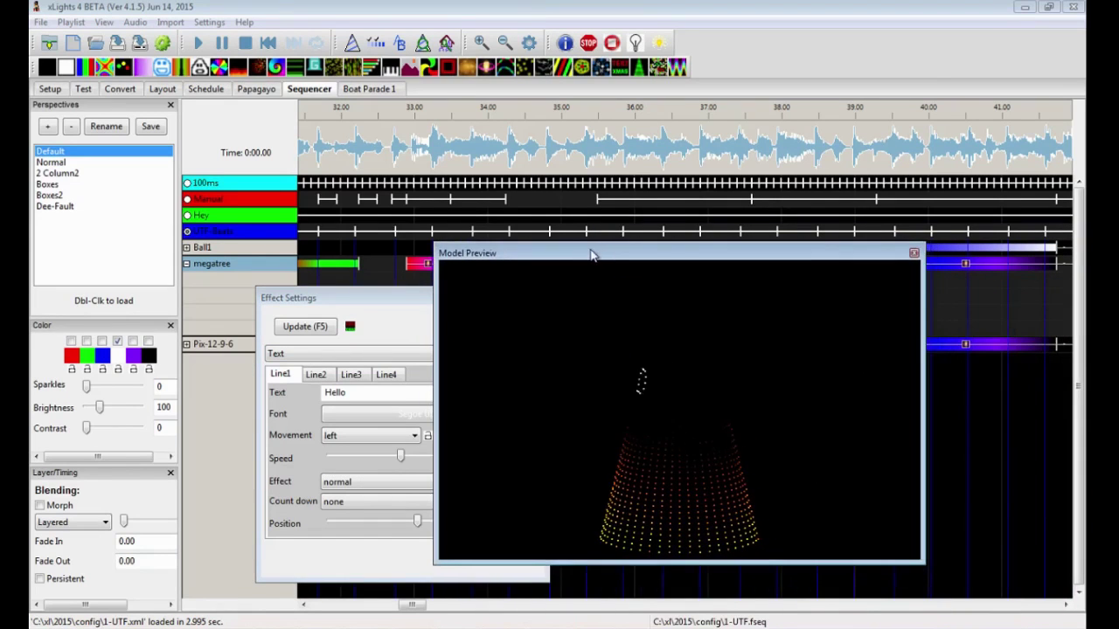
left_click(914, 253)
Step: Fill all five megatree layers with a Ripple effect from about 1:22.3 to 1:27.5
left_click_drag(416, 605, 545, 610)
left_click_drag(577, 272, 907, 332)
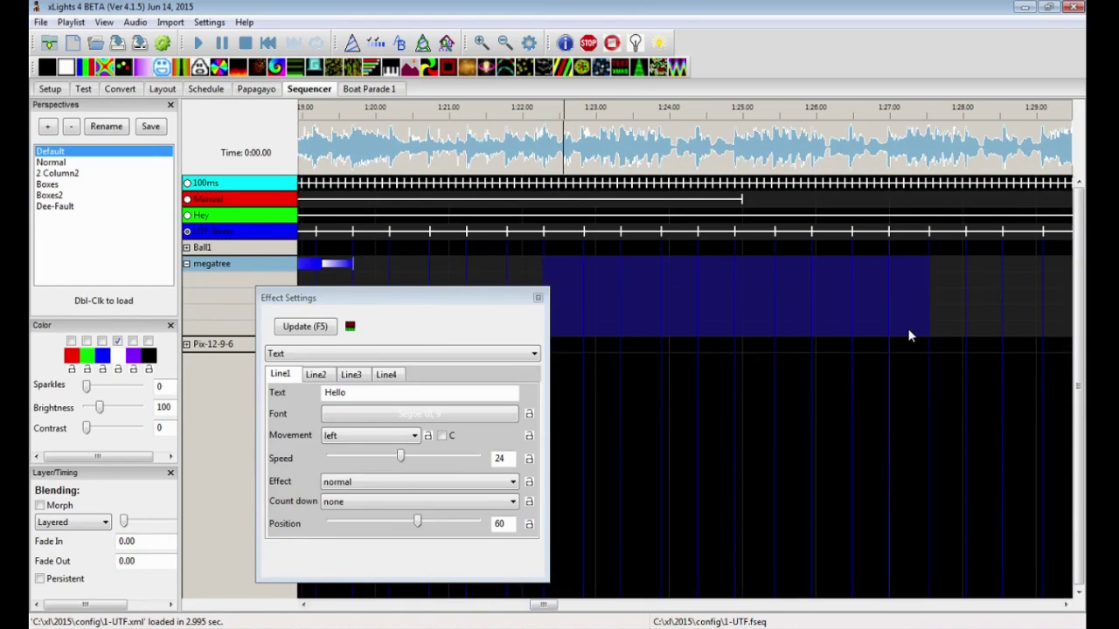
left_click(571, 258)
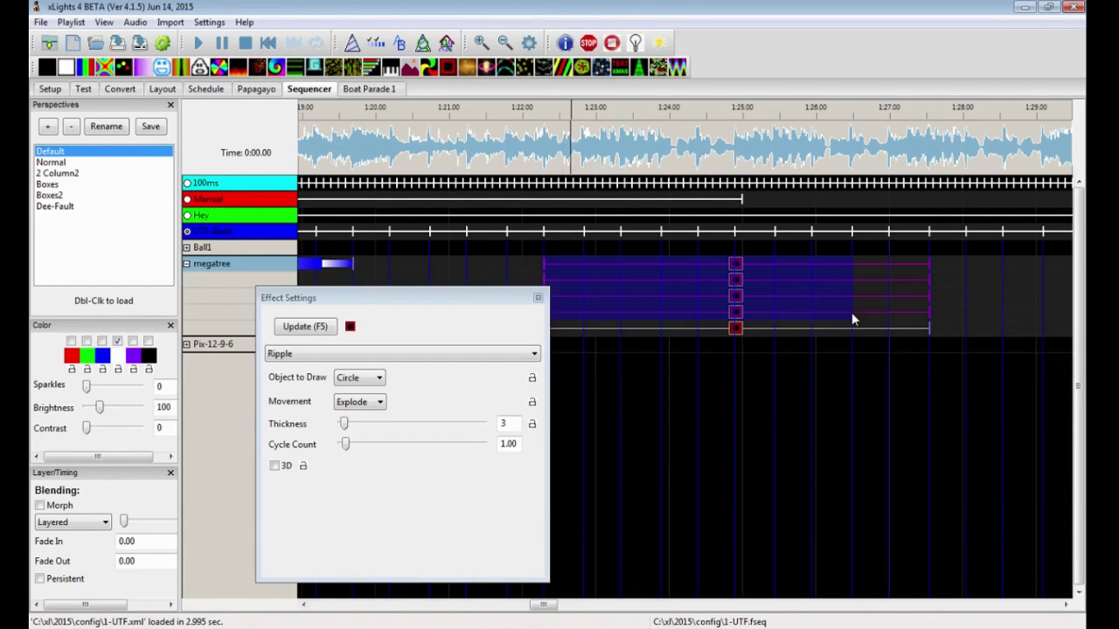
Step: Try creating random effects over the Ripple range, and delete the Ripple effects from all five megatree layers
right_click(901, 325)
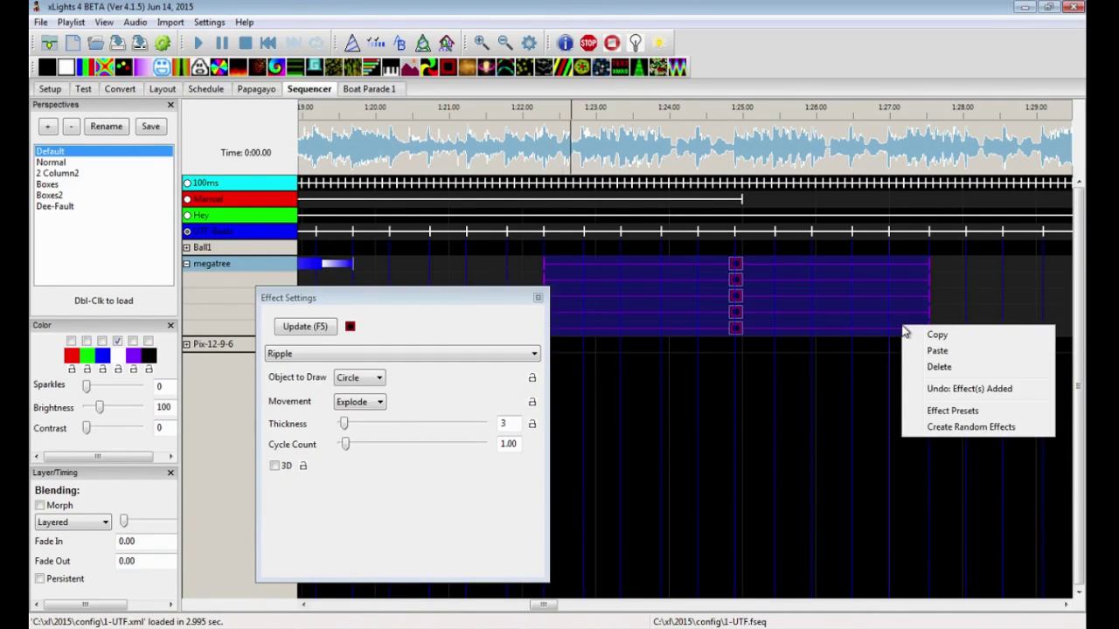
left_click(940, 427)
left_click_drag(684, 280, 922, 327)
right_click(921, 328)
left_click(951, 371)
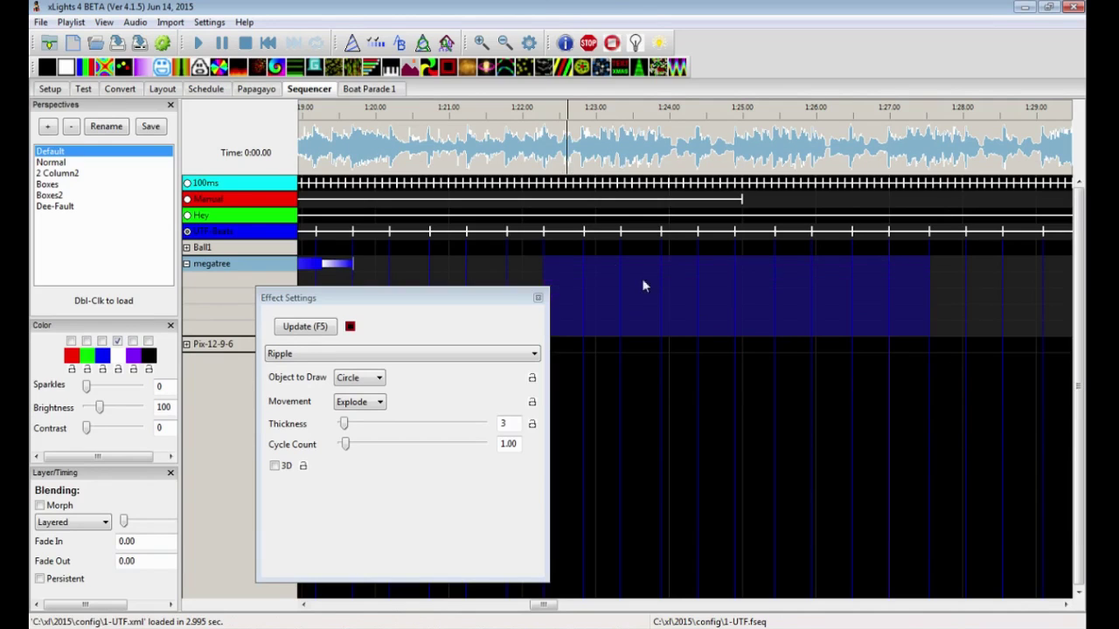
Step: Create random effects across the selected empty range on all five megatree layers, and close the effect settings
right_click(910, 333)
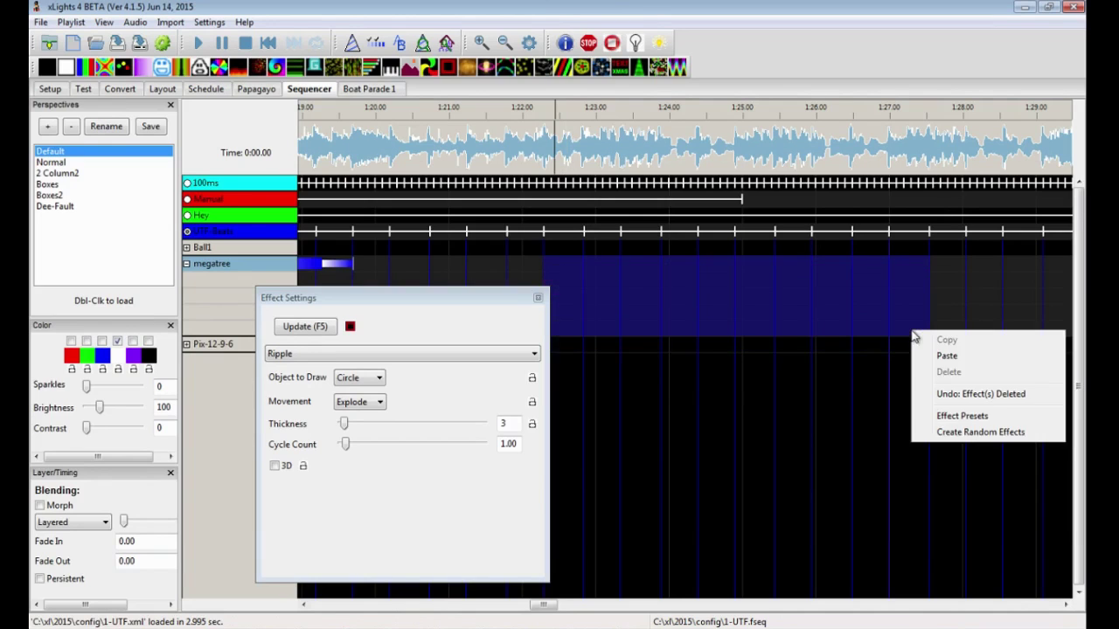
left_click(948, 432)
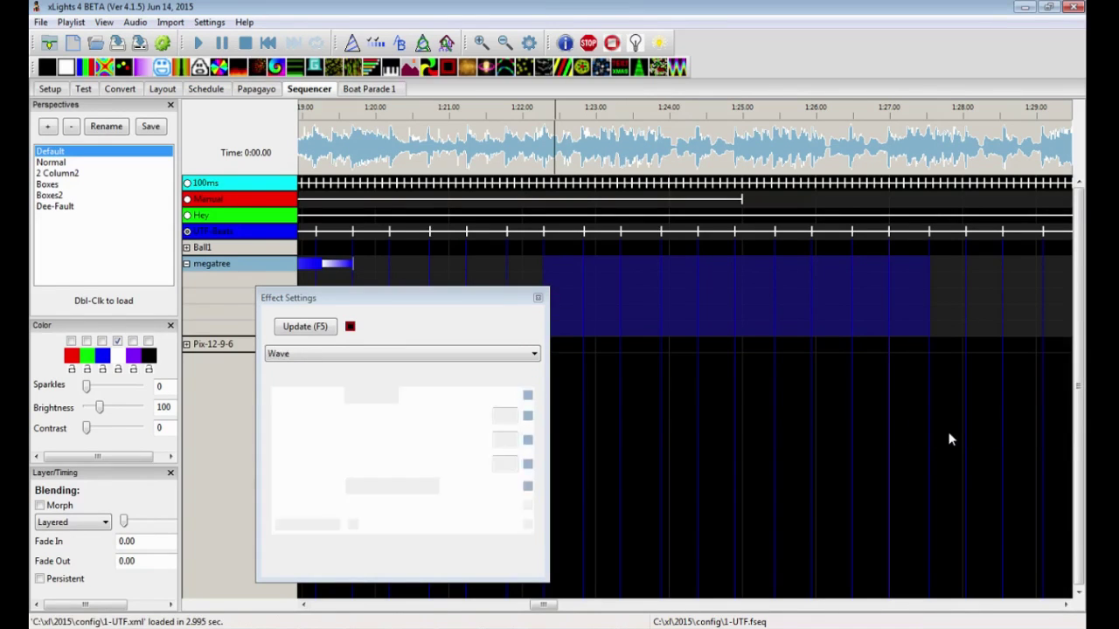
left_click(538, 298)
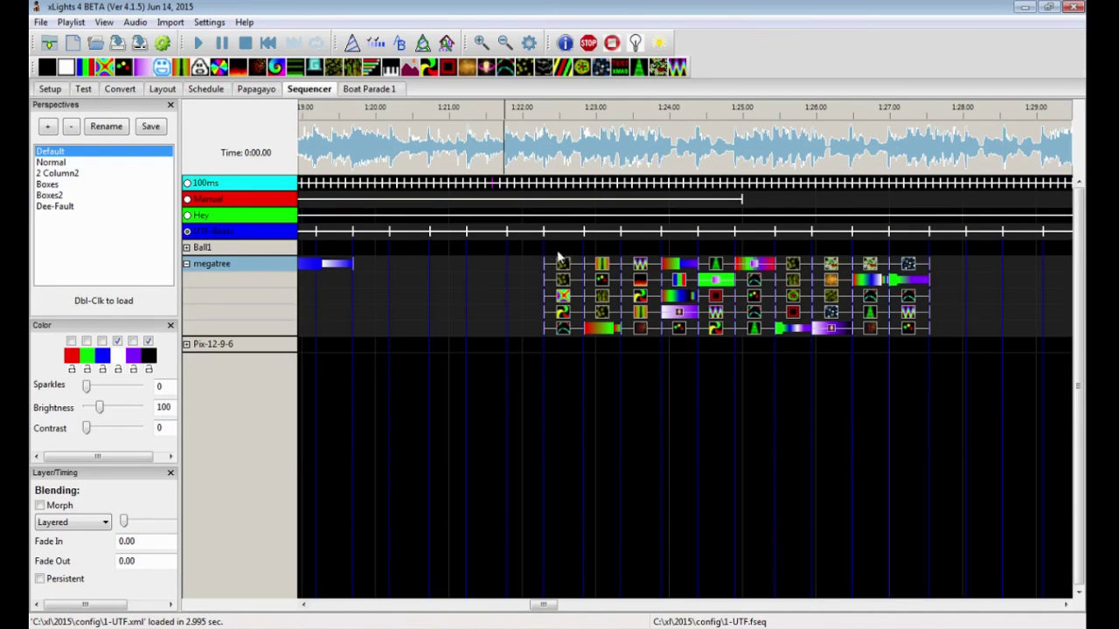
Step: Create random effects on all five megatree layers in the empty range from about 1:20.2 to 1:22.3
left_click_drag(404, 267, 528, 336)
right_click(528, 335)
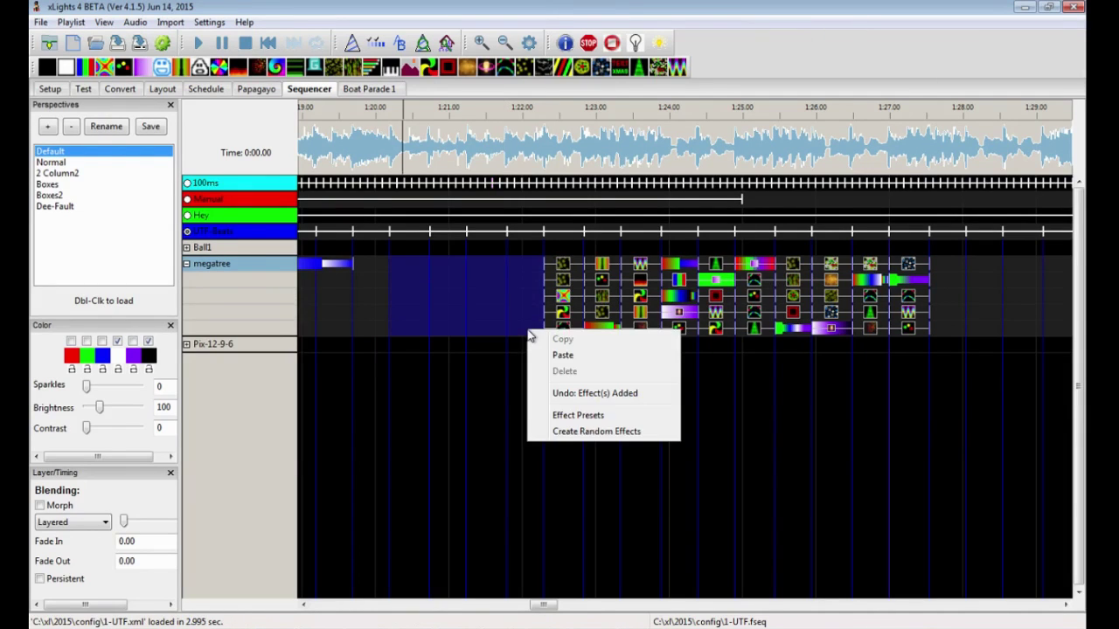
left_click(574, 431)
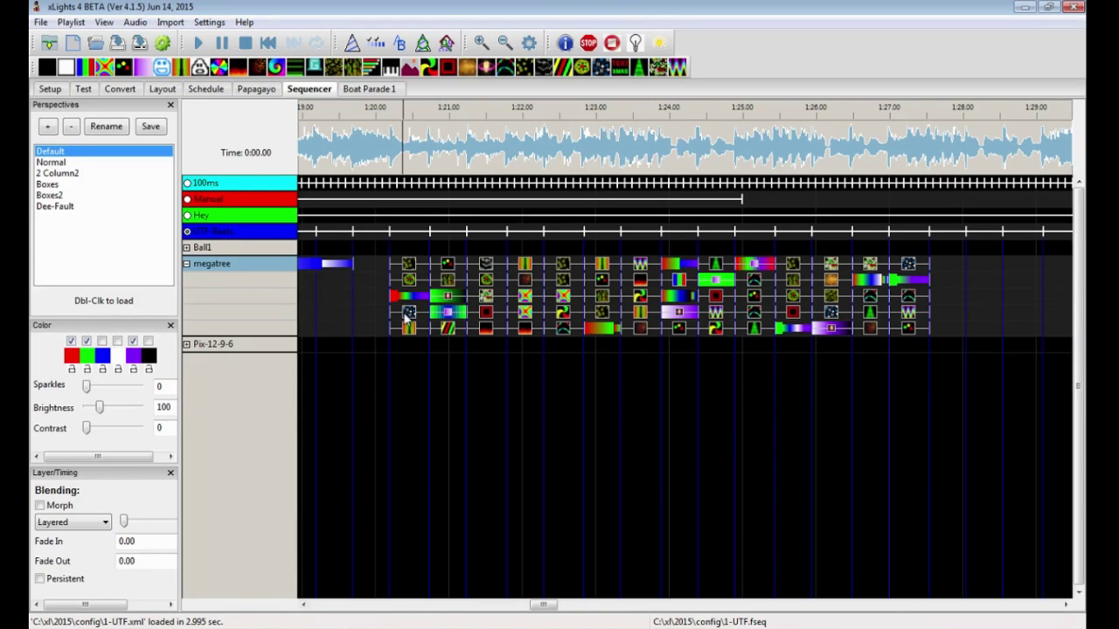
left_click_drag(544, 605, 559, 609)
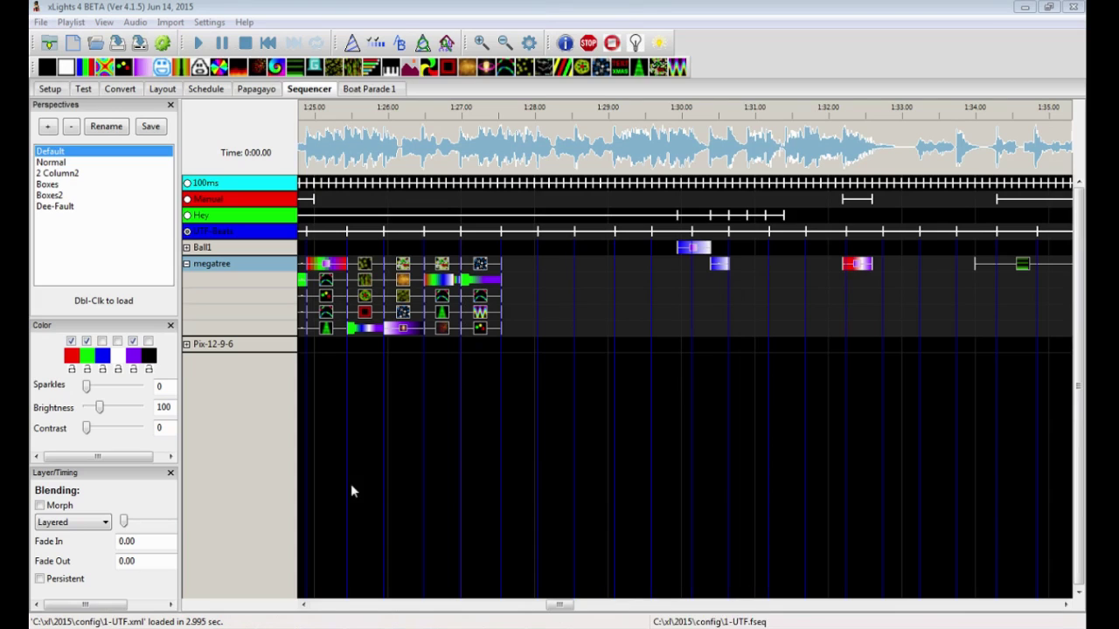
Step: Switch to the Chrome browser and open the Nutcracker Wiki main page from the MyWiki bookmark
mouse_move(236, 626)
left_click(236, 588)
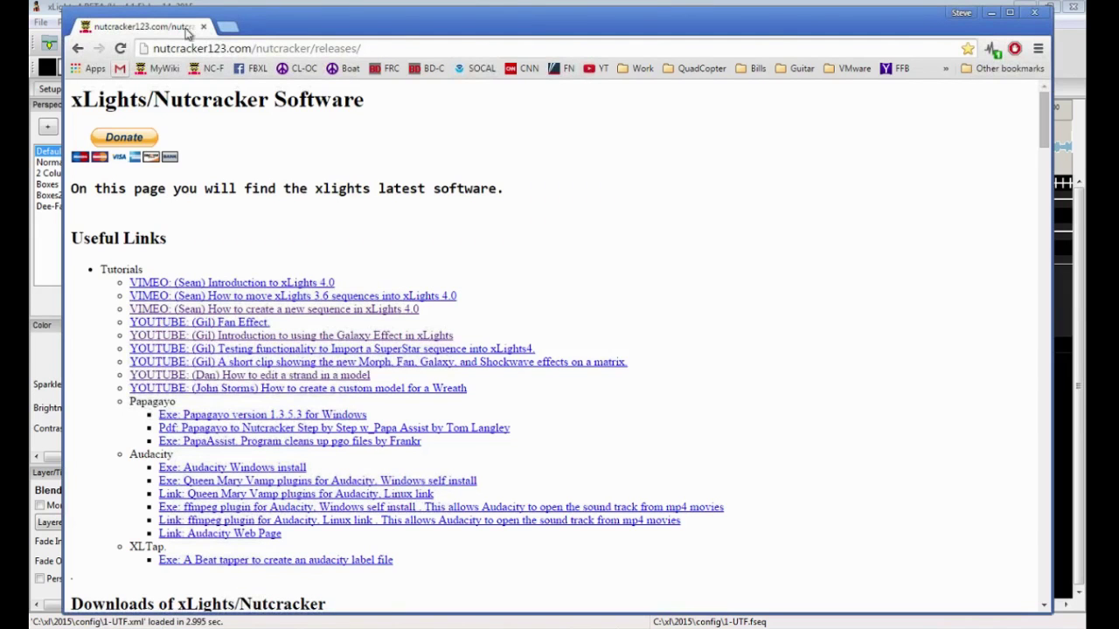
left_click_drag(250, 15, 253, 15)
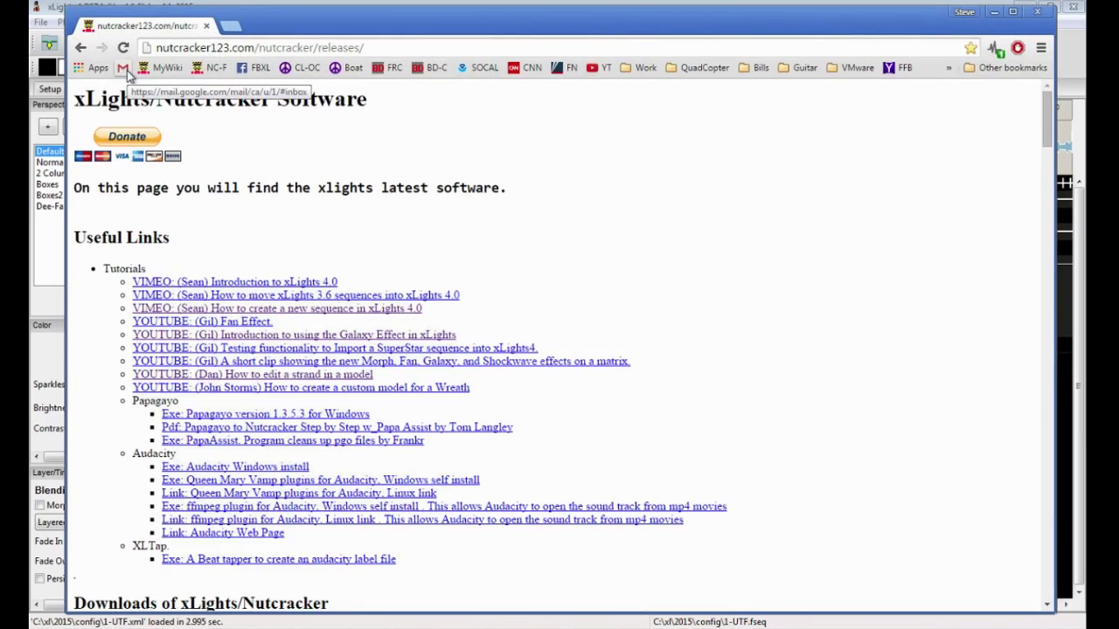
left_click(154, 74)
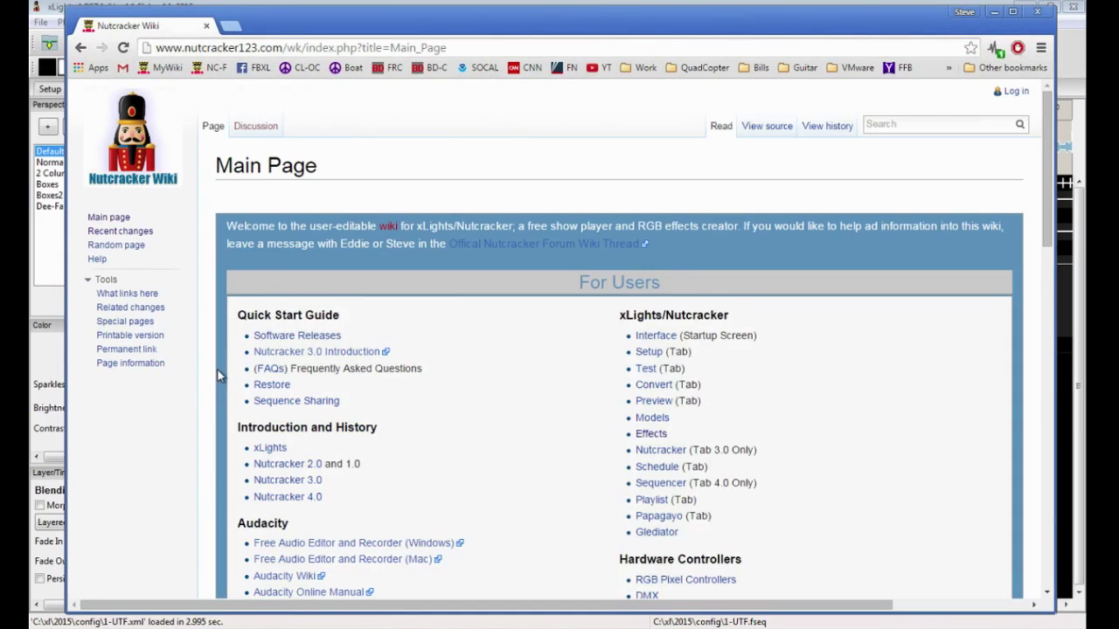
Step: Open the wiki's Tutorials page under References and Sources, and look over the list of xLights videos
scroll(218, 376, "down", 3)
scroll(219, 375, "down", 1)
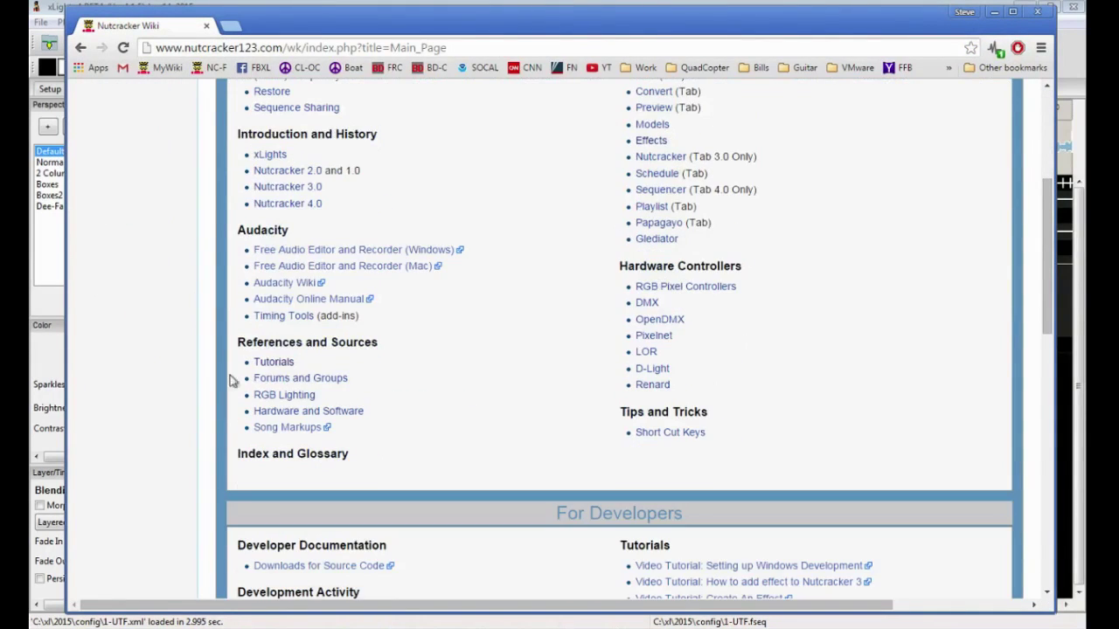
left_click(274, 363)
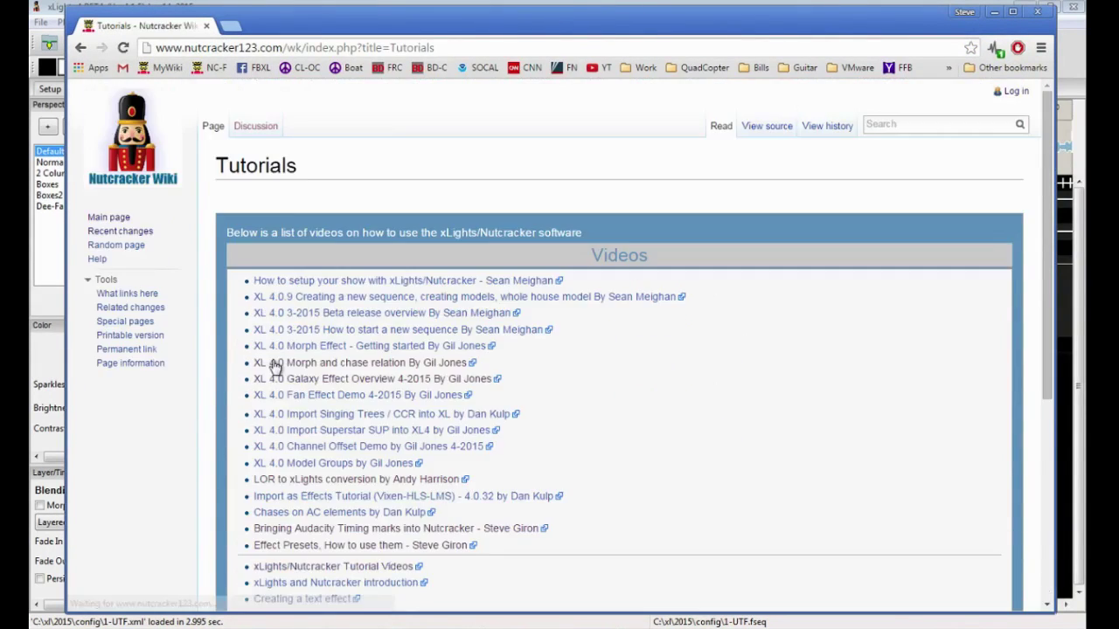
scroll(238, 381, "down", 1)
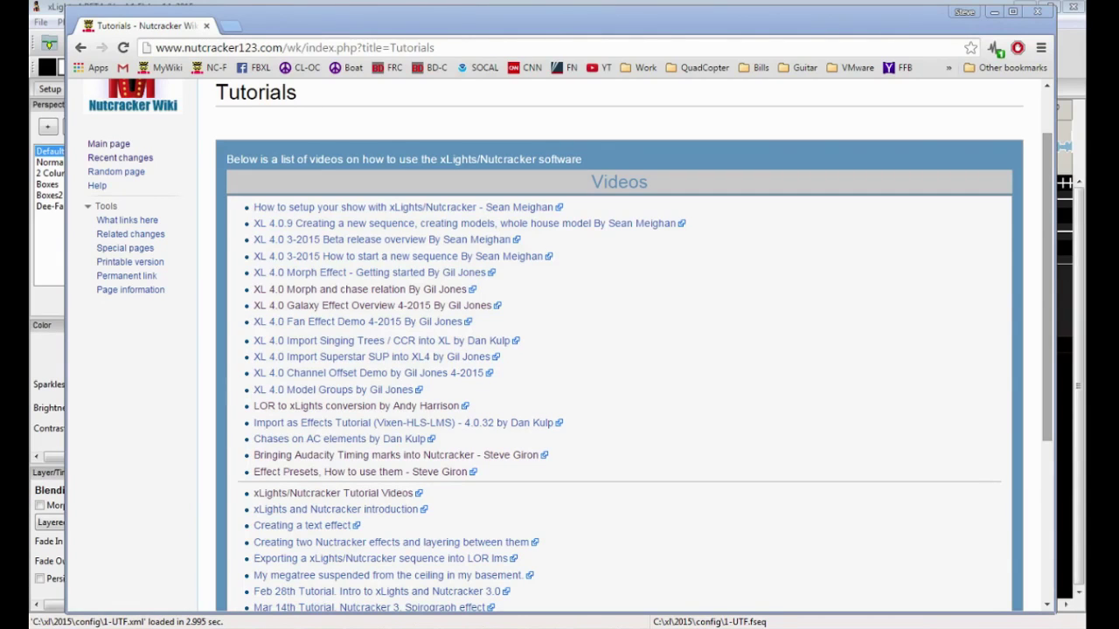
Step: Switch back to xLights and show the Papagayo conversion page
left_click(51, 250)
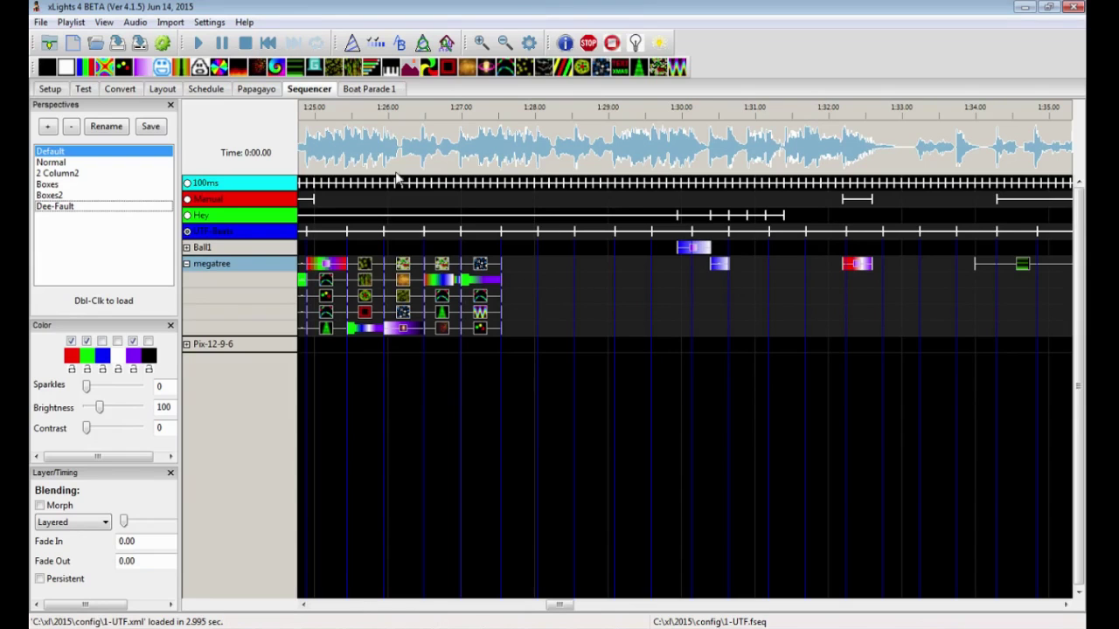
left_click(264, 92)
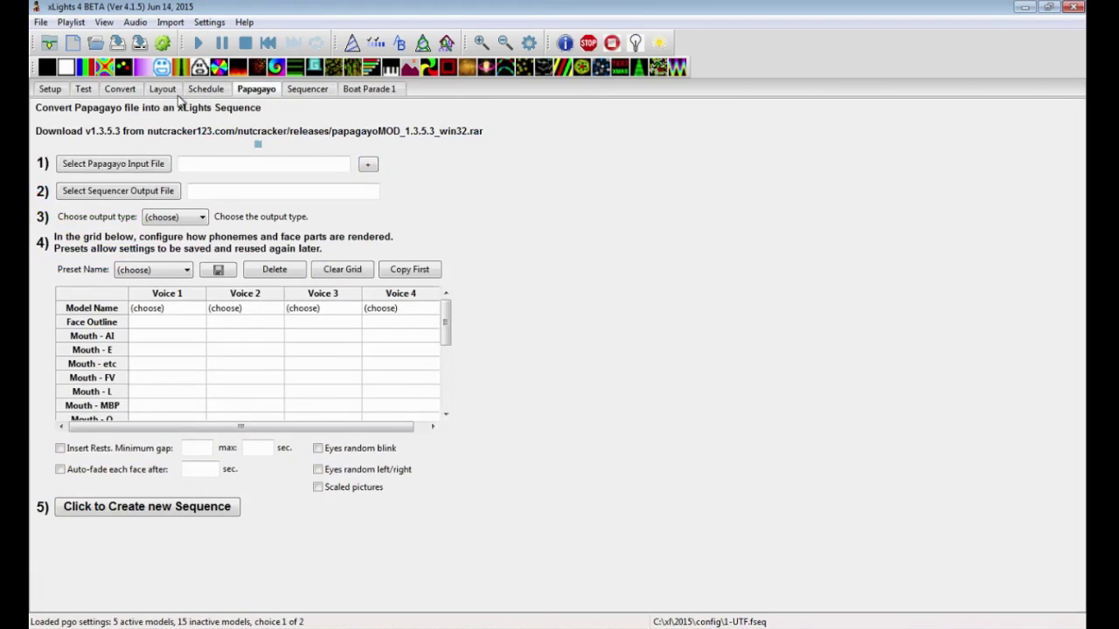